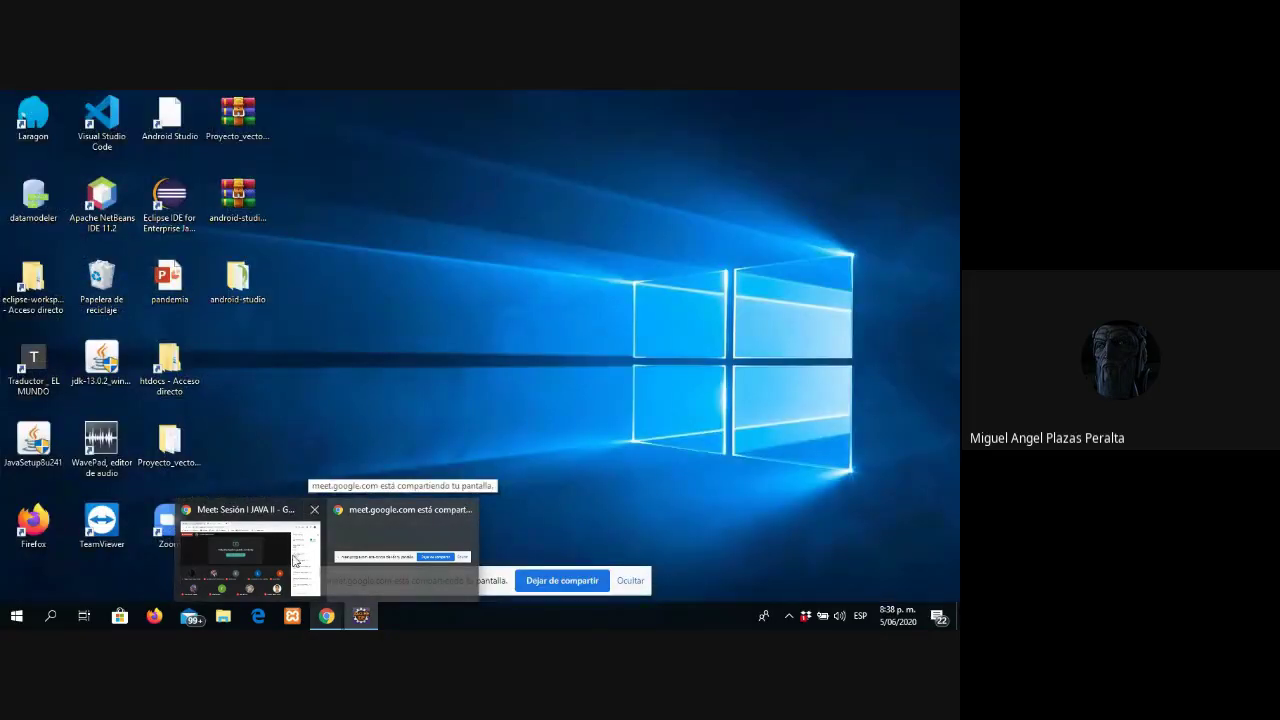
Switch to the Google Meet window and stop presenting the screen to the meeting.
{"action": "mouse_move", "coordinate": [278, 561]}
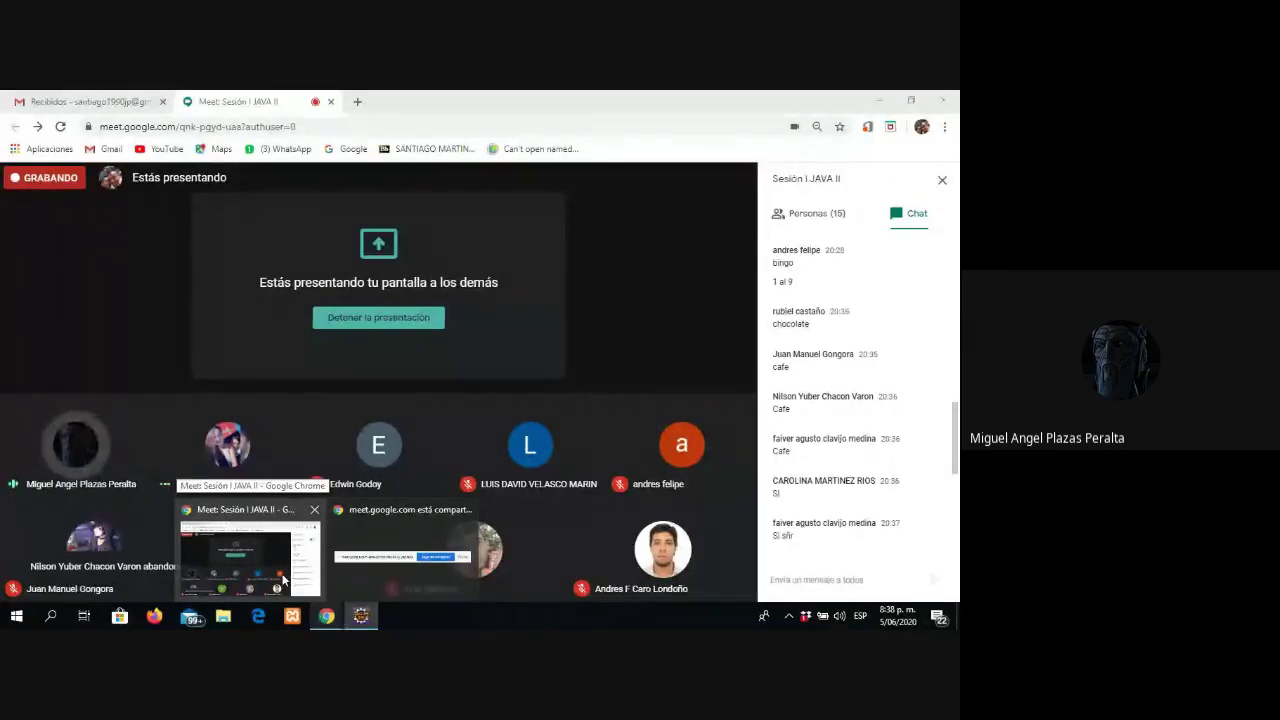
{"action": "left_click", "coordinate": [283, 580]}
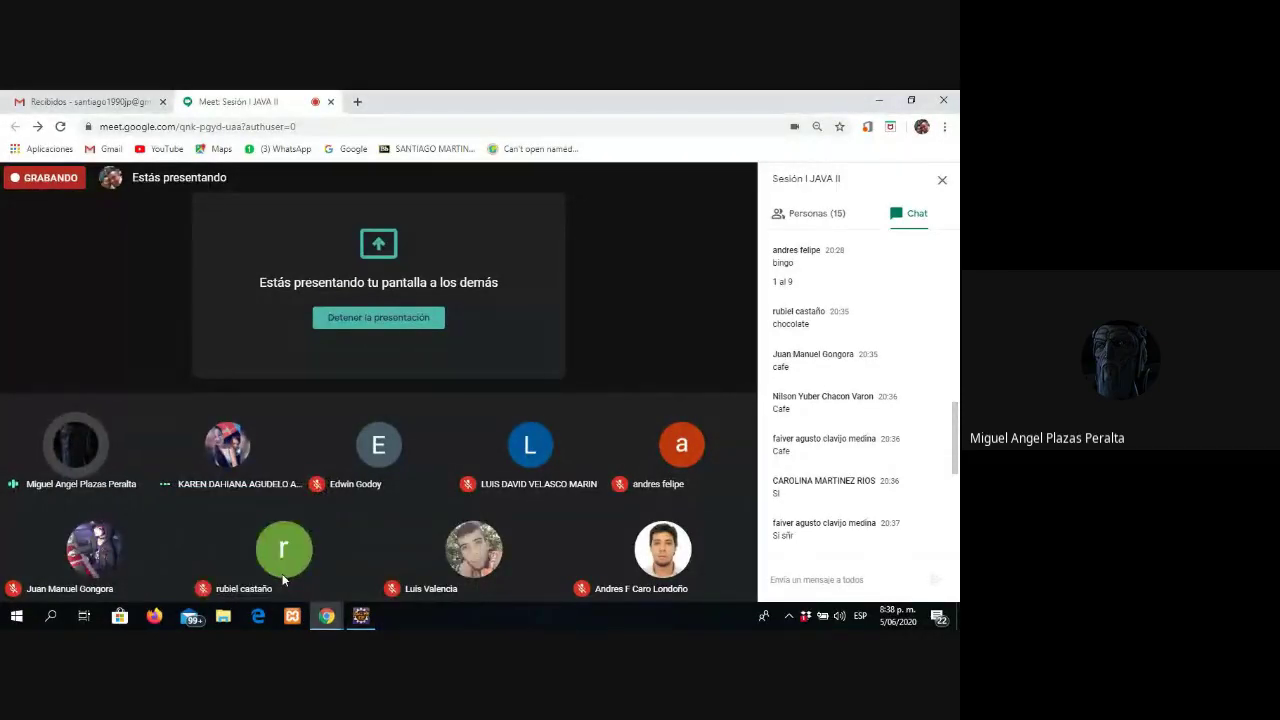
{"action": "mouse_move", "coordinate": [269, 447]}
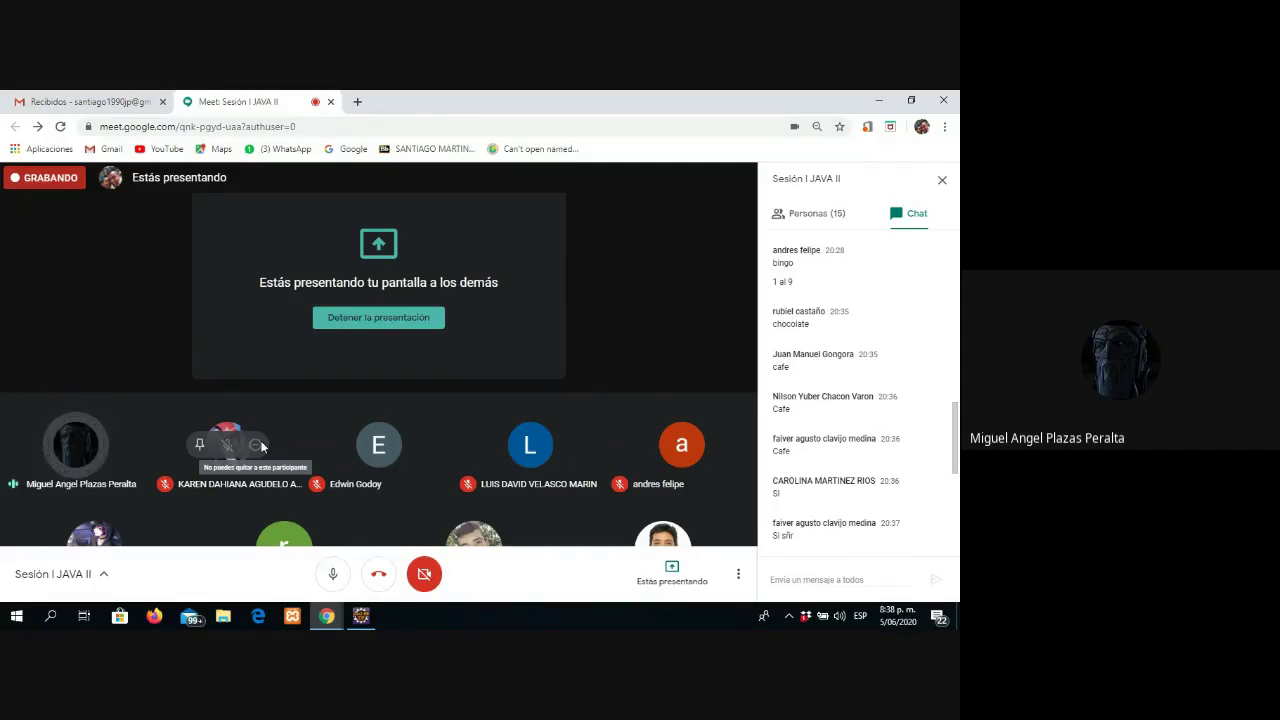
{"action": "left_click", "coordinate": [735, 580]}
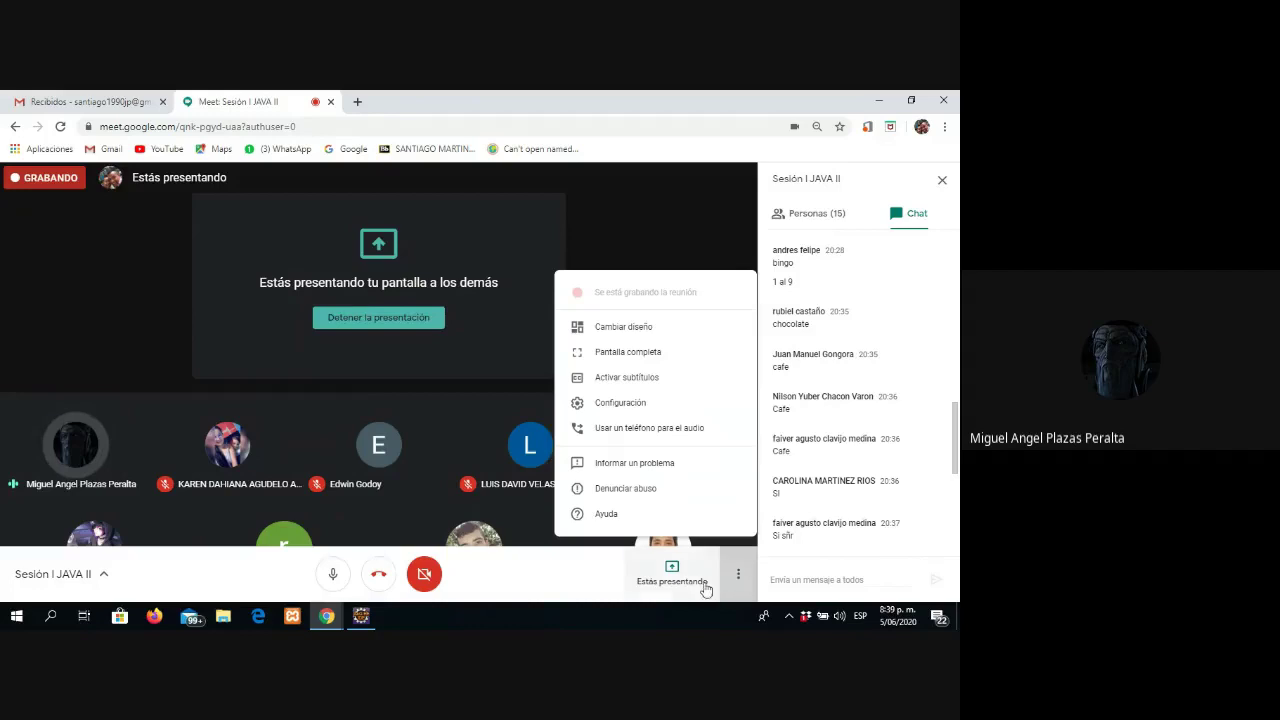
{"action": "left_click", "coordinate": [672, 572]}
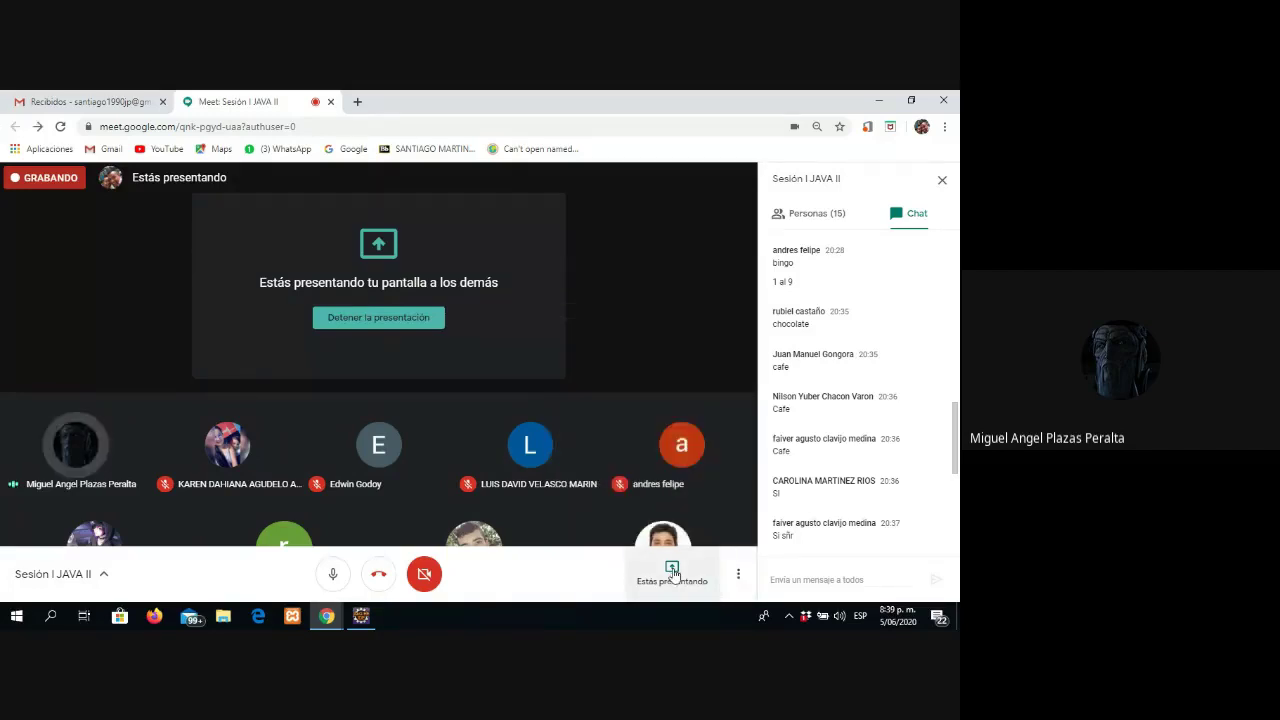
{"action": "left_click", "coordinate": [390, 318]}
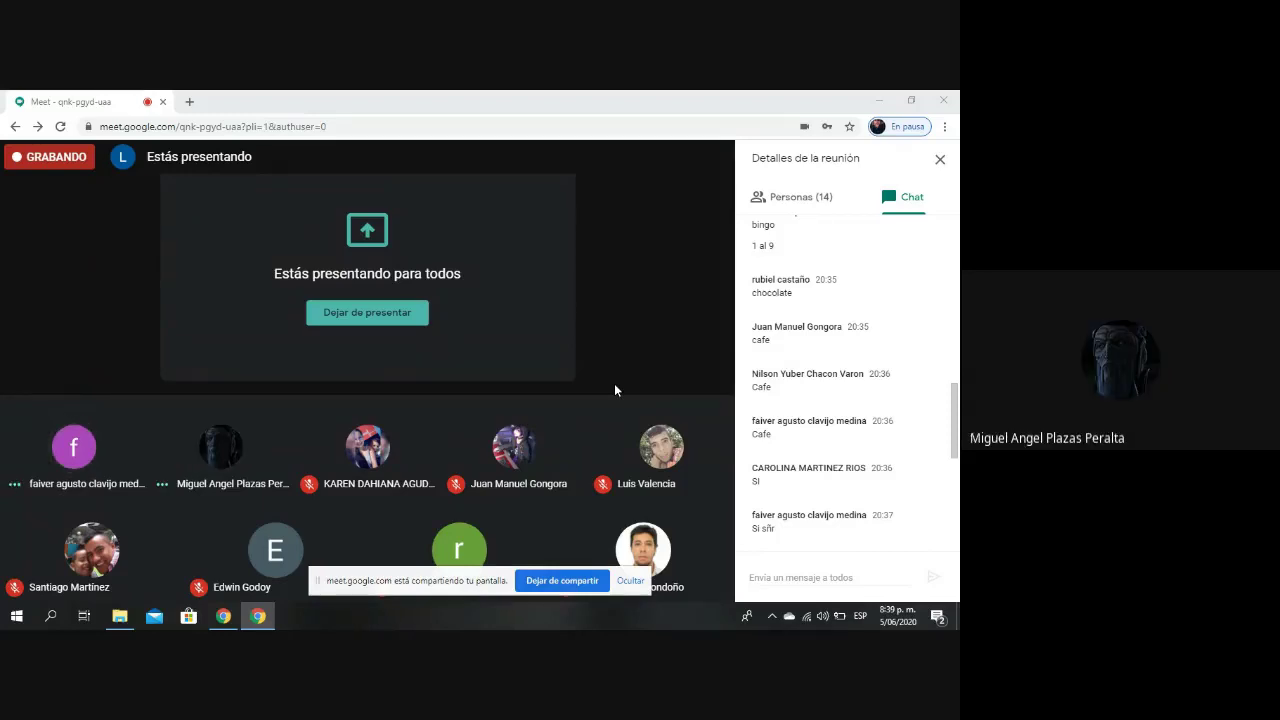
Look through the list of meeting participants, then close the meeting details.
{"action": "mouse_move", "coordinate": [209, 624]}
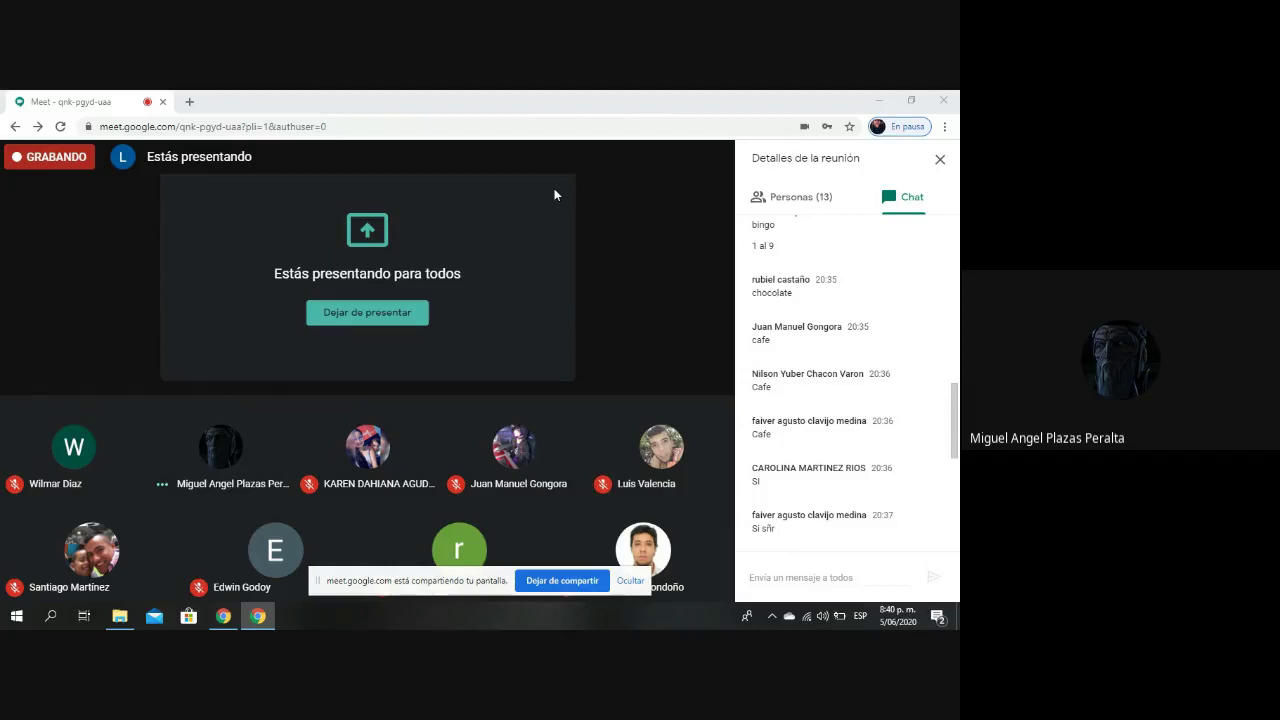
{"action": "left_click", "coordinate": [806, 199]}
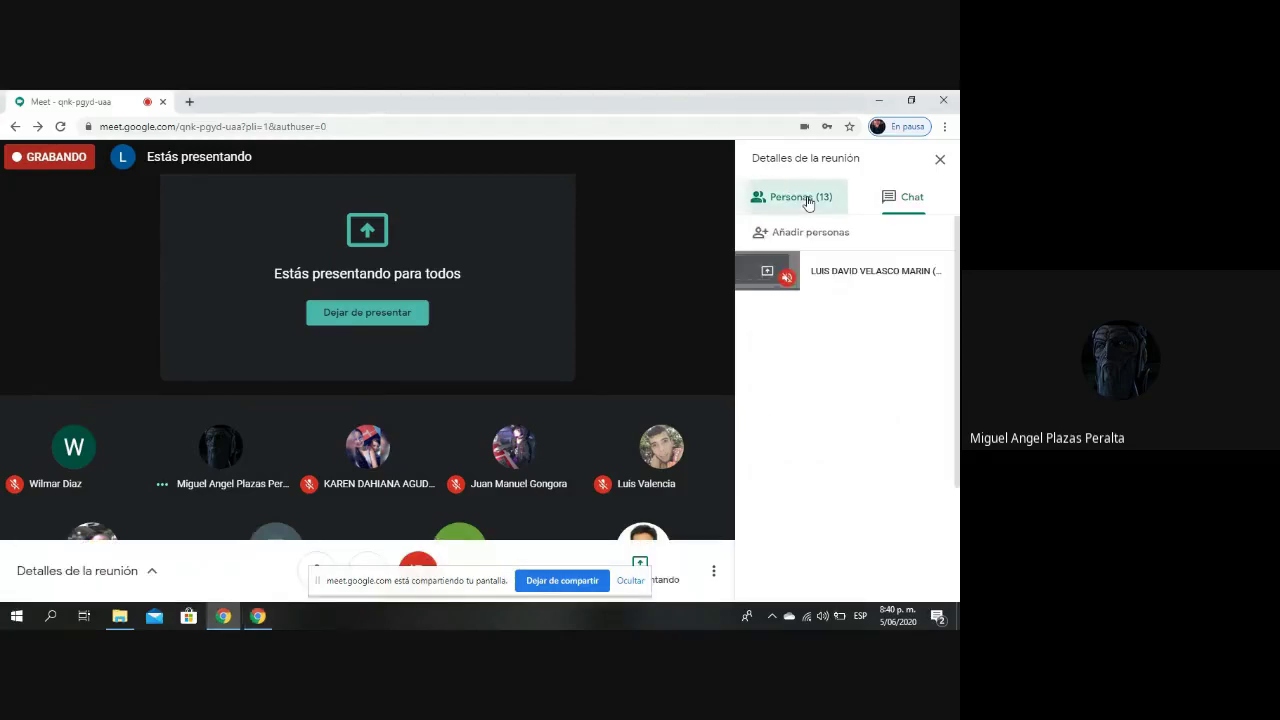
{"action": "scroll", "coordinate": [946, 434], "scroll_direction": "down", "scroll_amount": 3}
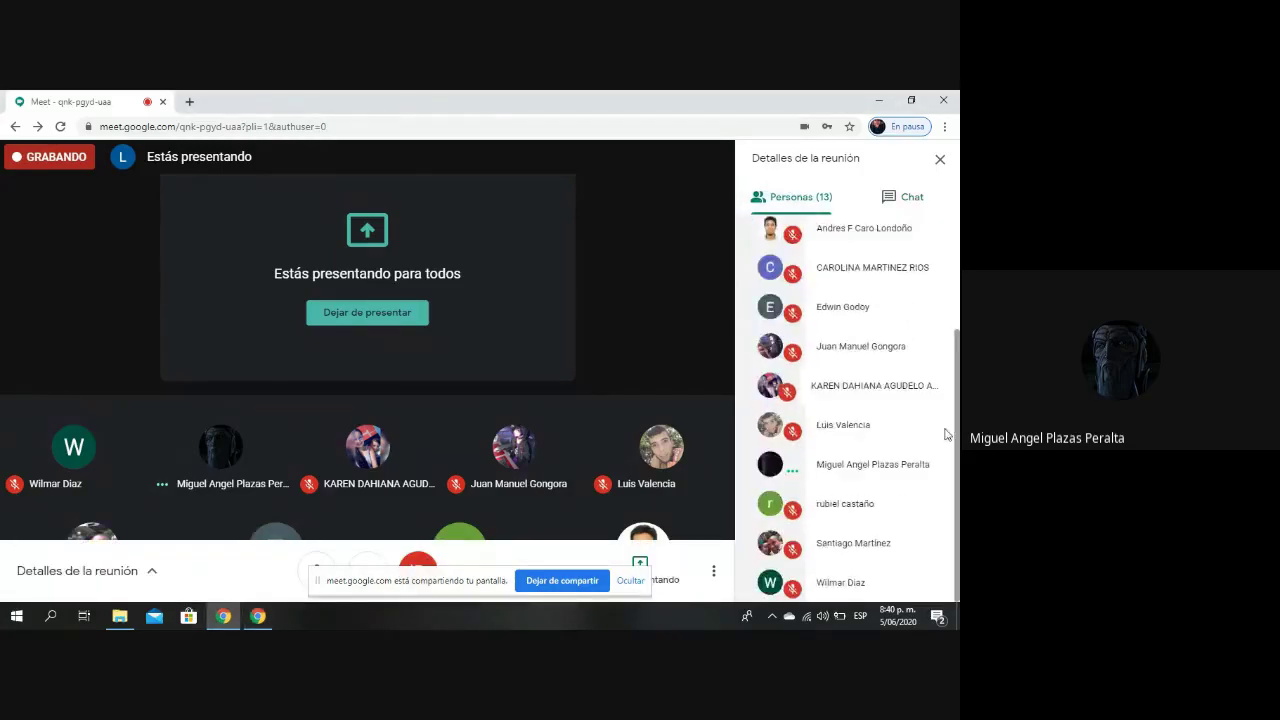
{"action": "scroll", "coordinate": [946, 434], "scroll_direction": "up", "scroll_amount": 5}
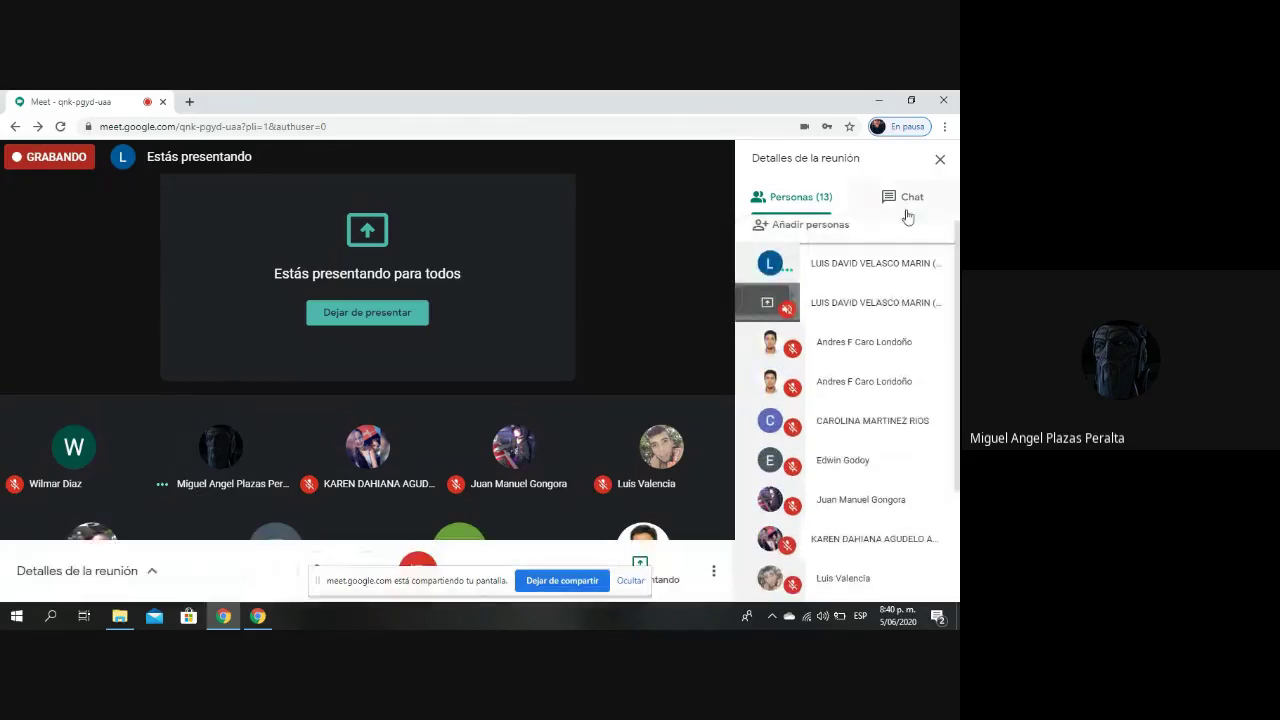
{"action": "left_click", "coordinate": [940, 161]}
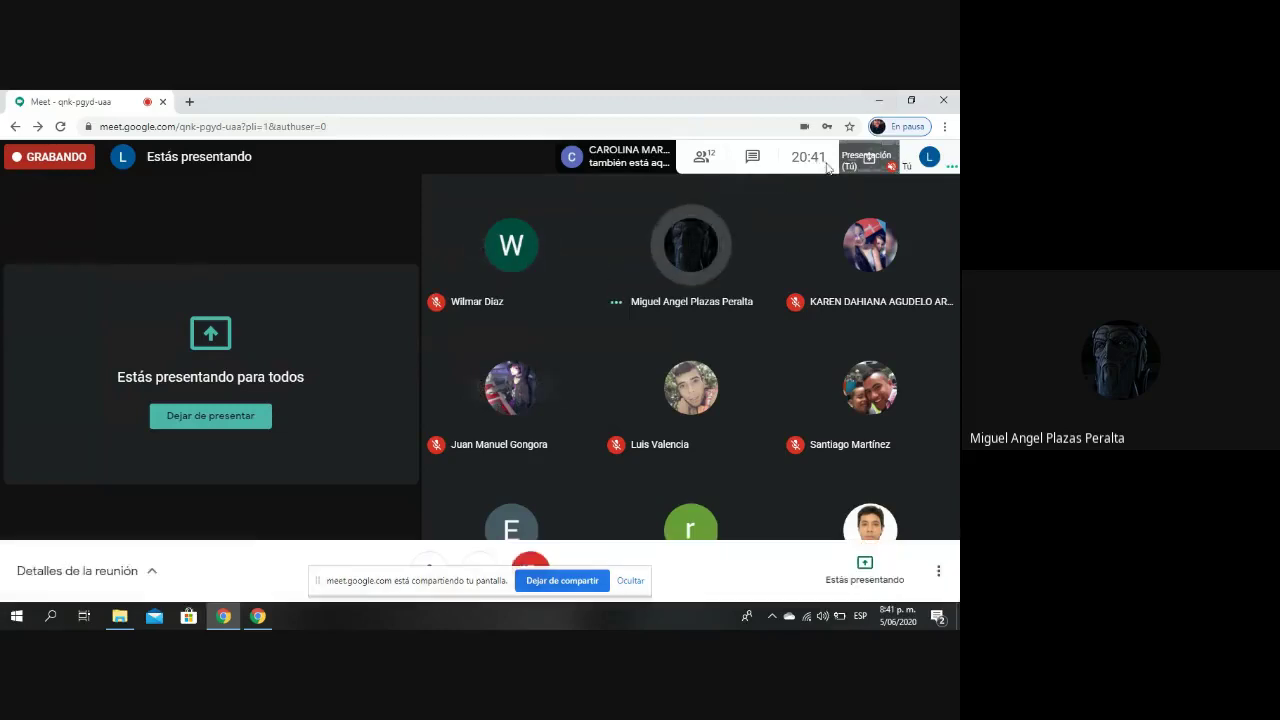
Minimize the browser and athenas folder windows, try to launch Eclipse from the desktop and dismiss its dialog.
{"action": "left_click", "coordinate": [875, 99]}
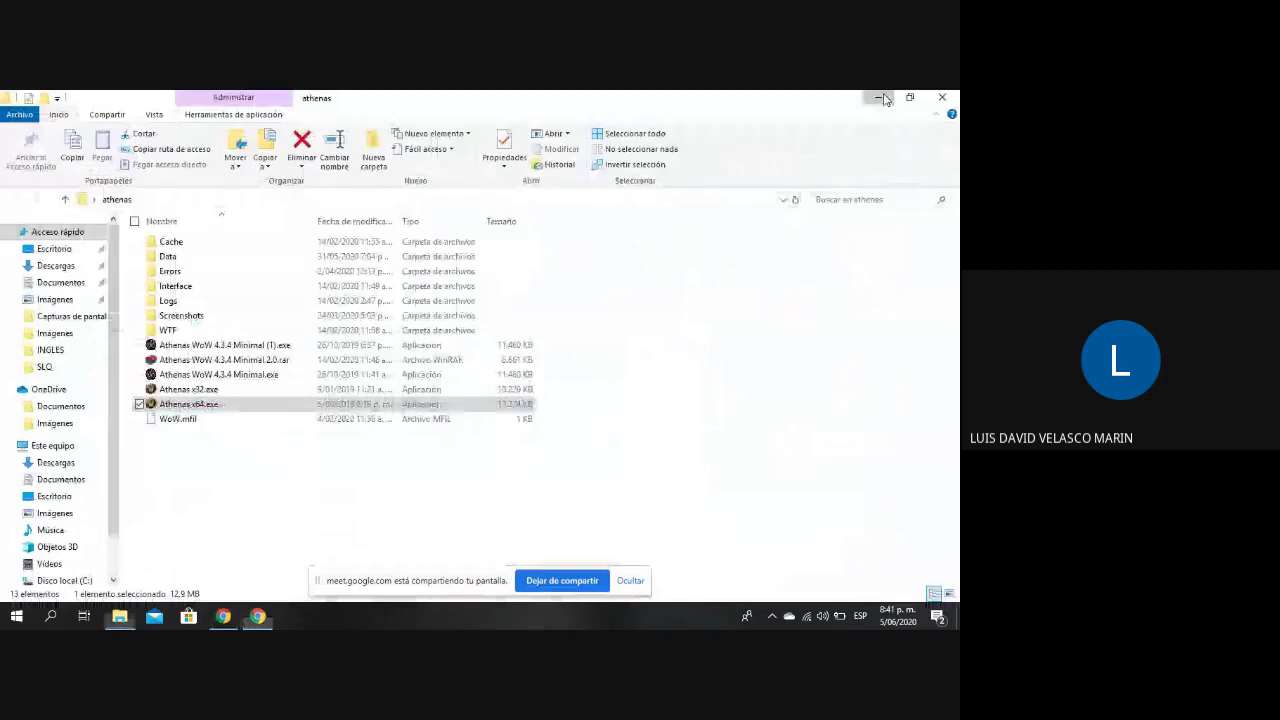
{"action": "left_click", "coordinate": [880, 98]}
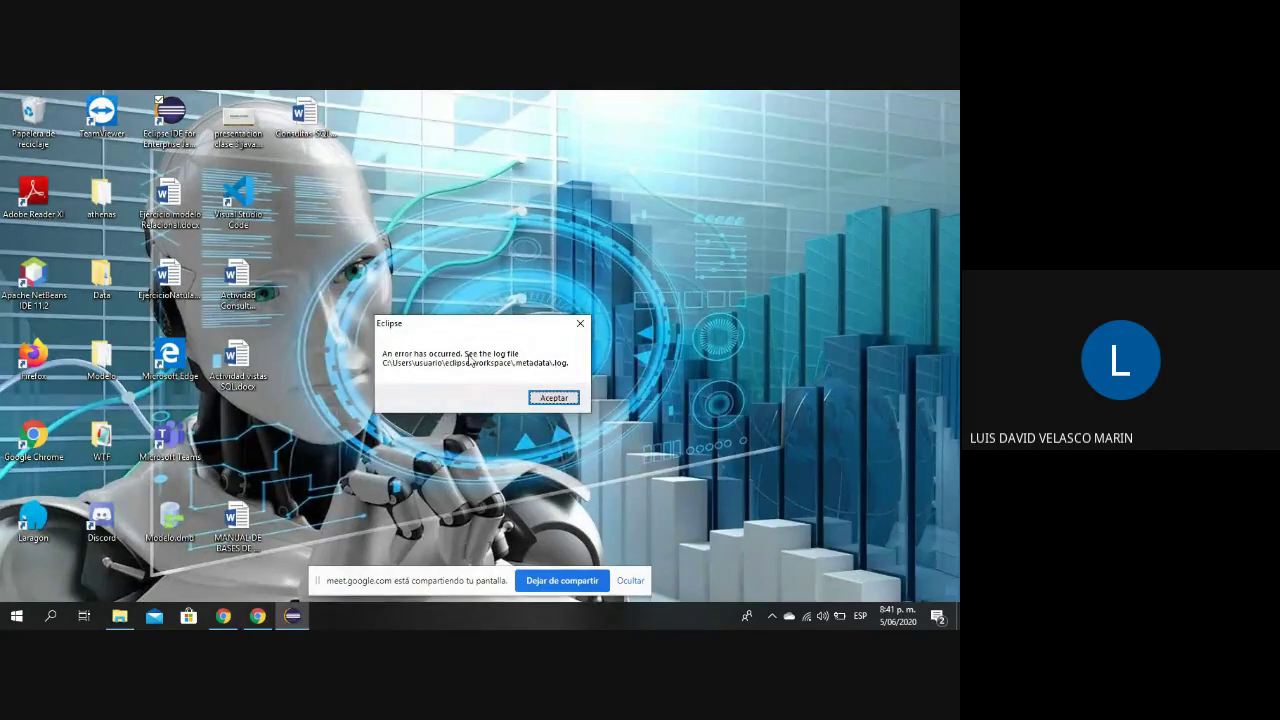
{"action": "left_click", "coordinate": [556, 396]}
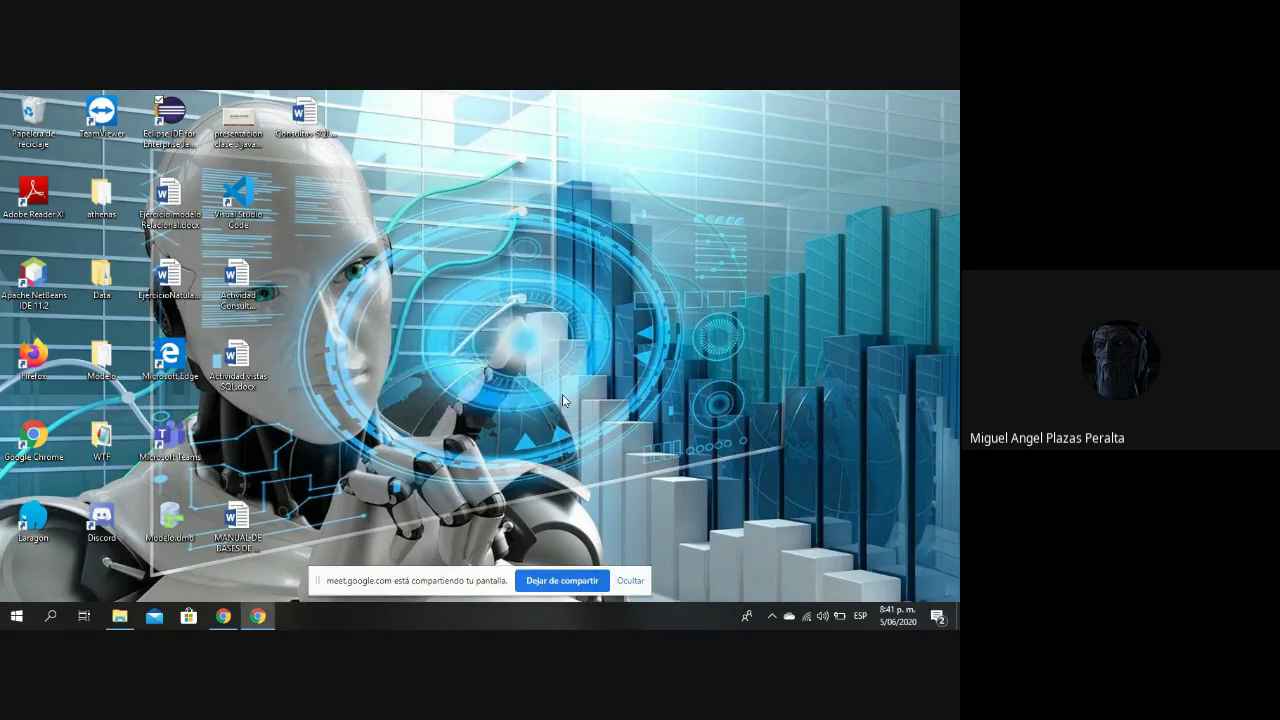
Switch to File Explorer and open the local disk C:.
{"action": "left_click", "coordinate": [127, 620]}
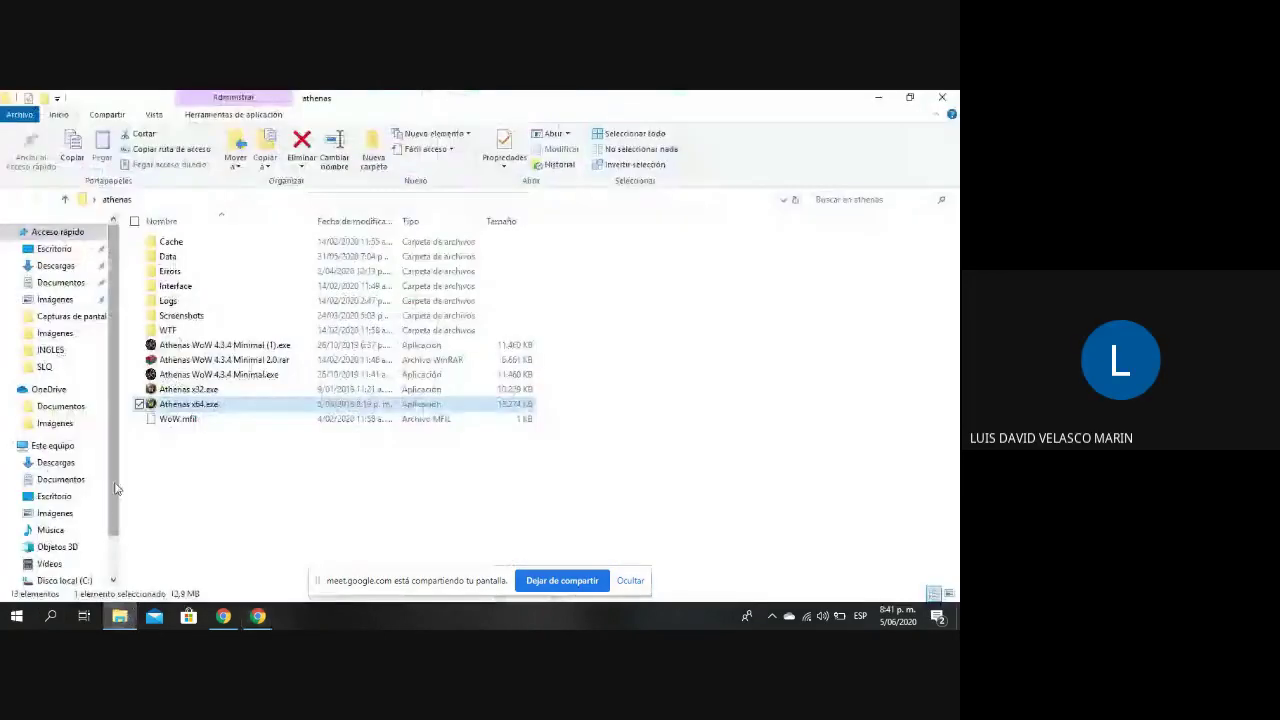
{"action": "scroll", "coordinate": [90, 480], "scroll_direction": "down", "scroll_amount": 2}
{"action": "left_click", "coordinate": [90, 522]}
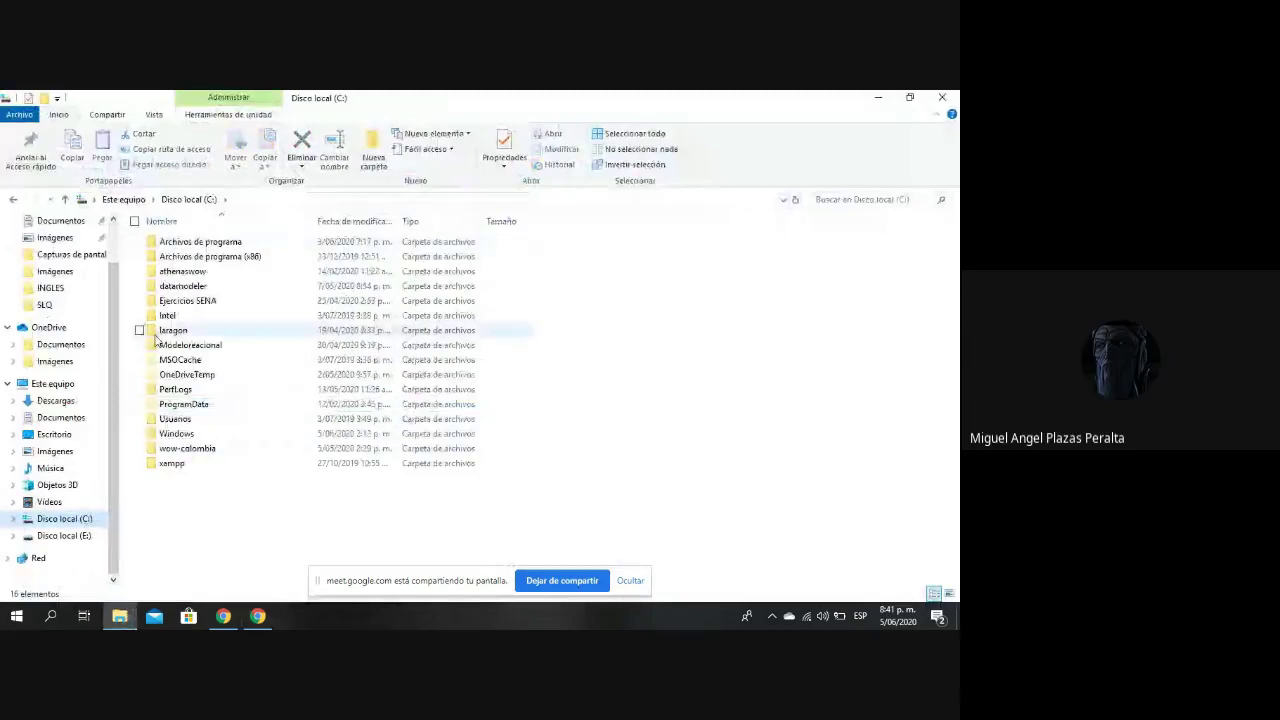
{"action": "double_click", "coordinate": [200, 242]}
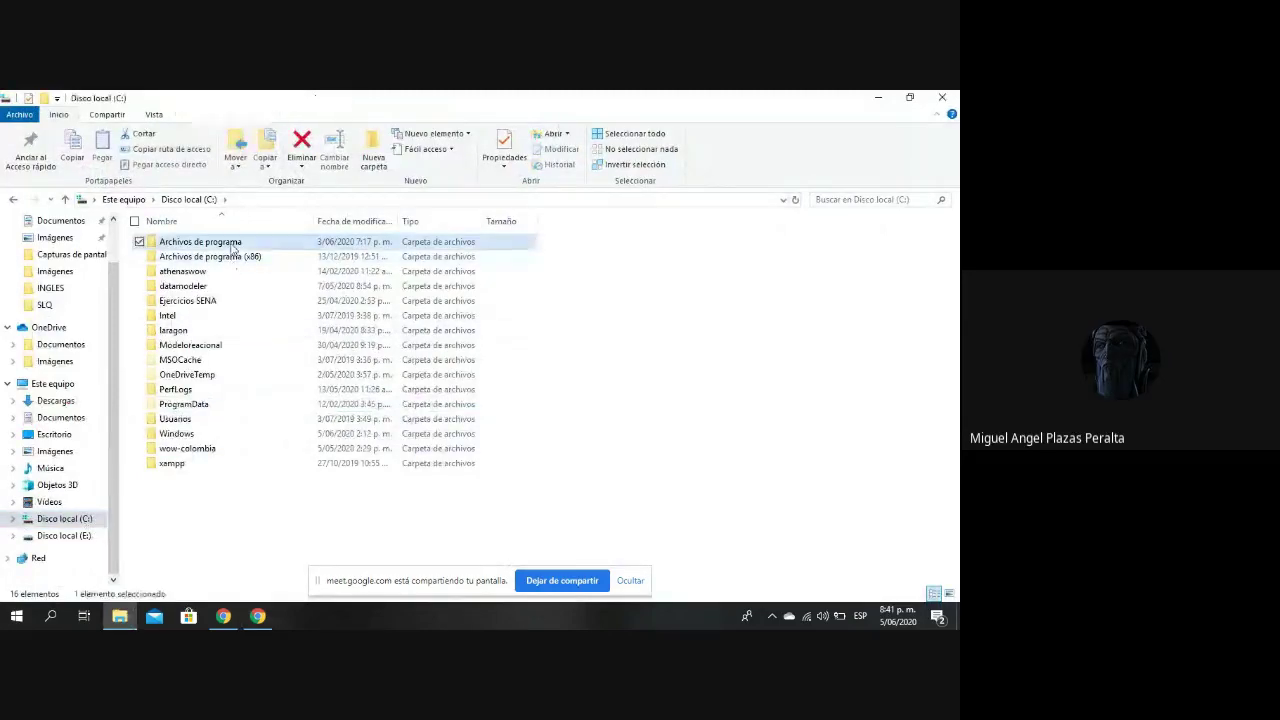
{"action": "scroll", "coordinate": [938, 427], "scroll_direction": "down", "scroll_amount": 1}
{"action": "scroll", "coordinate": [880, 340], "scroll_direction": "up", "scroll_amount": 2}
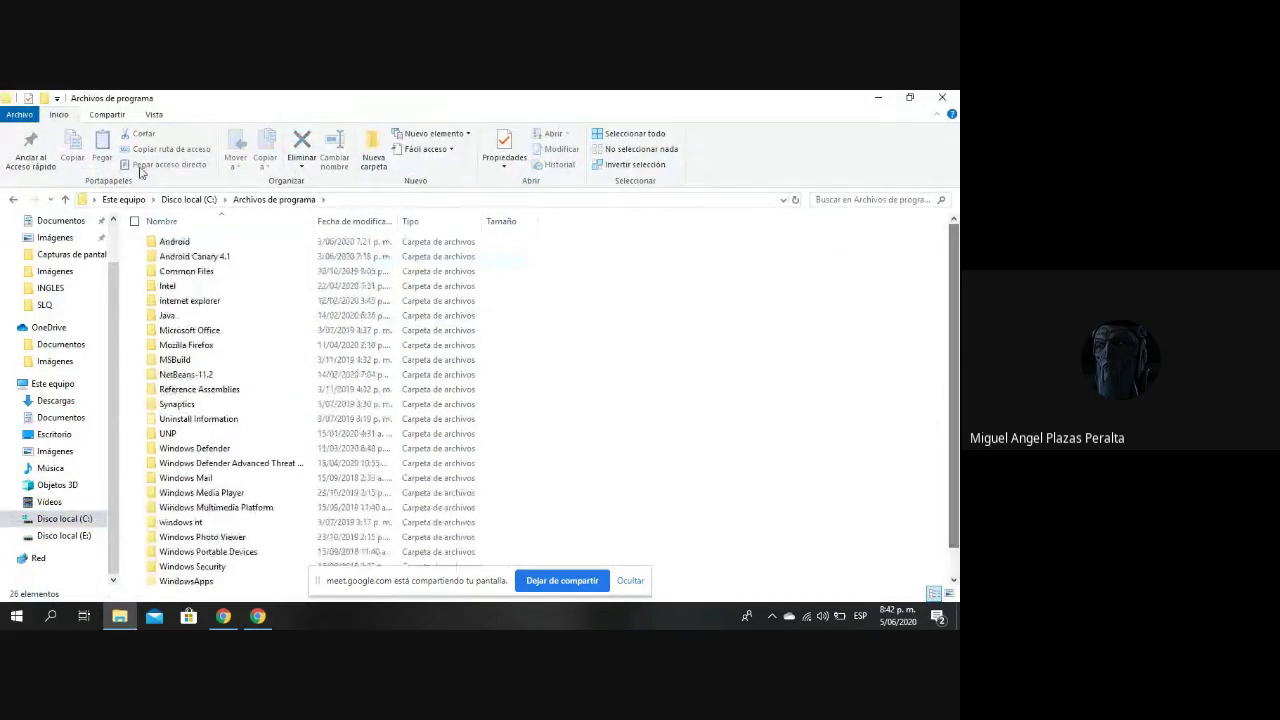
{"action": "left_click", "coordinate": [14, 200]}
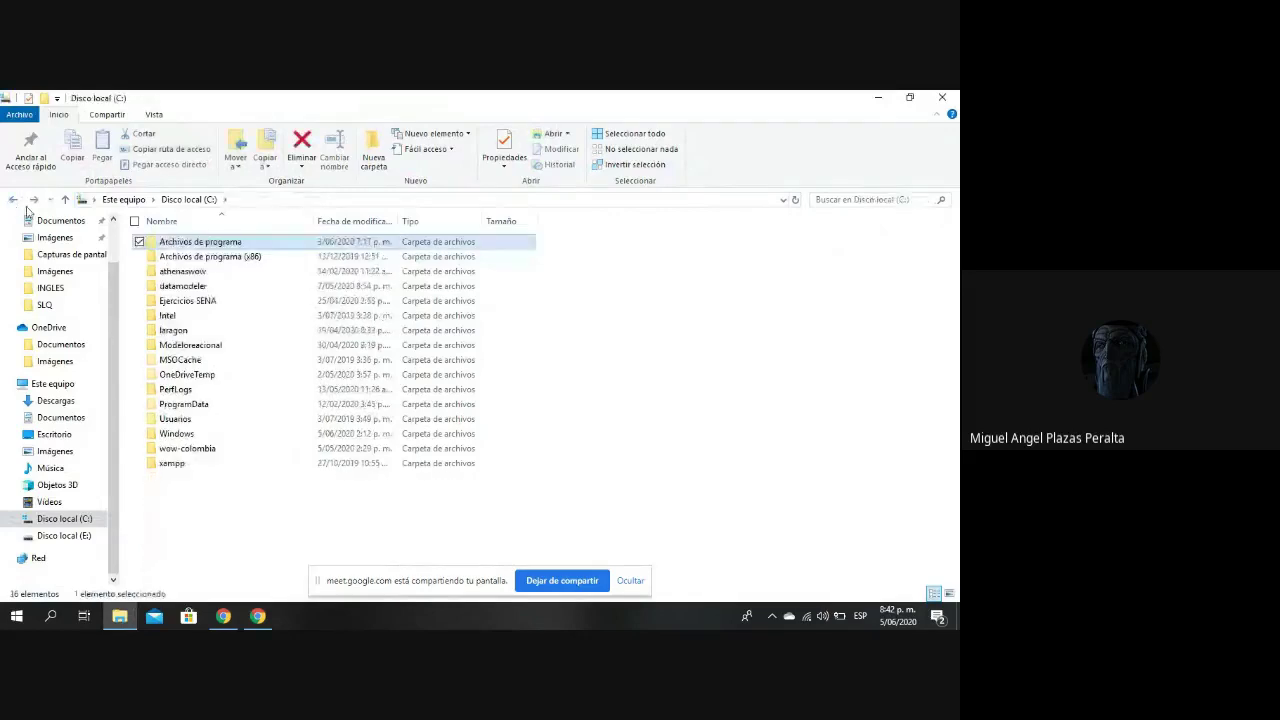
Open the eclipse-workspace folder inside Usuarios > usuario on the C: disk.
{"action": "left_click", "coordinate": [195, 421]}
{"action": "double_click", "coordinate": [195, 427]}
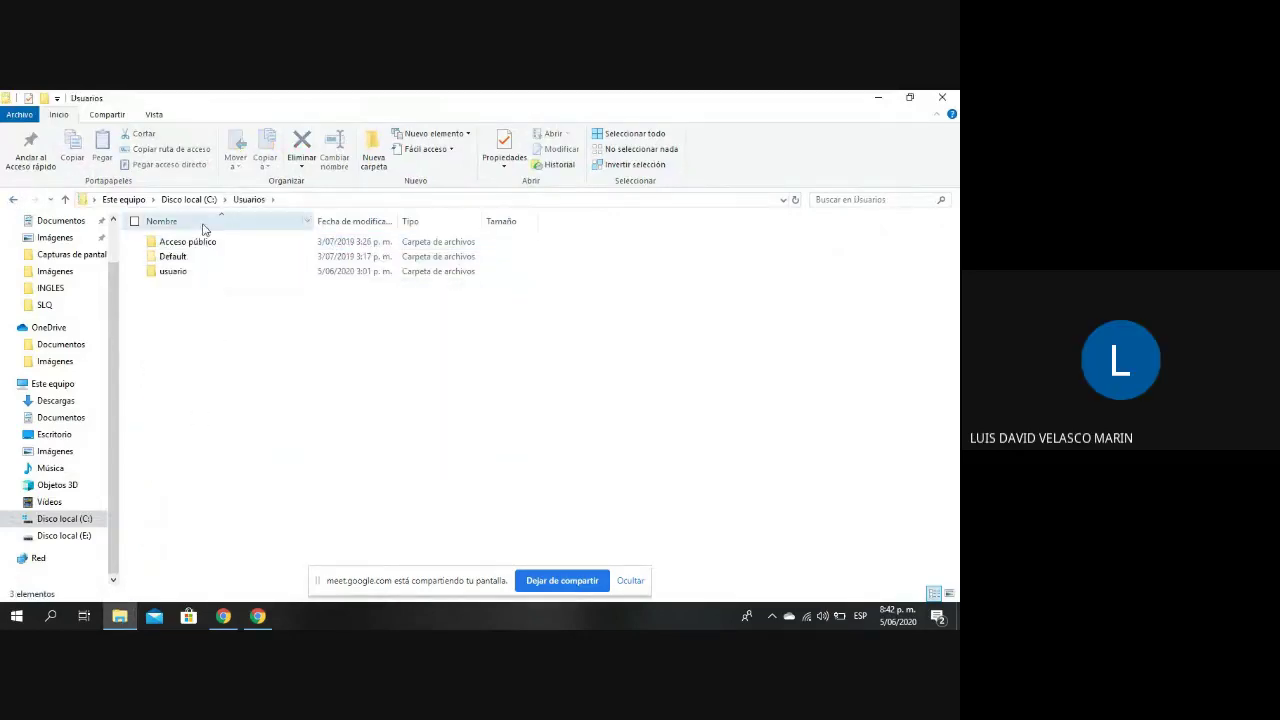
{"action": "double_click", "coordinate": [182, 273]}
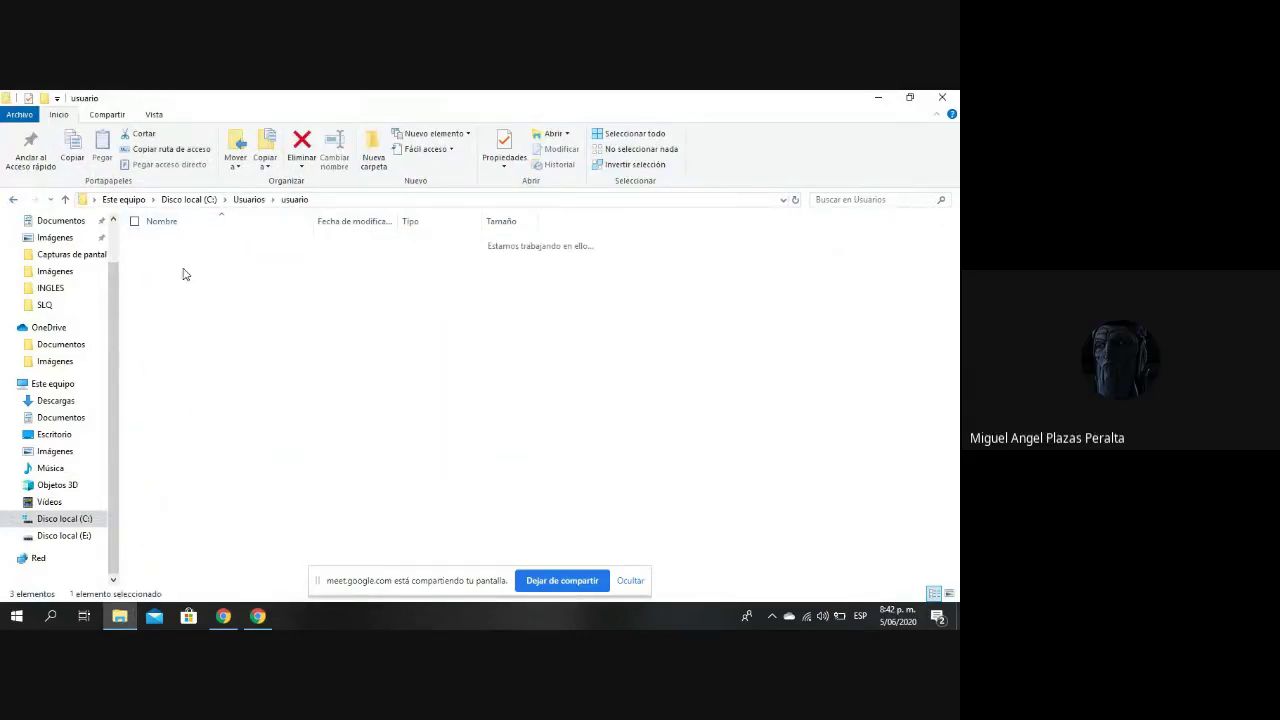
{"action": "double_click", "coordinate": [214, 416]}
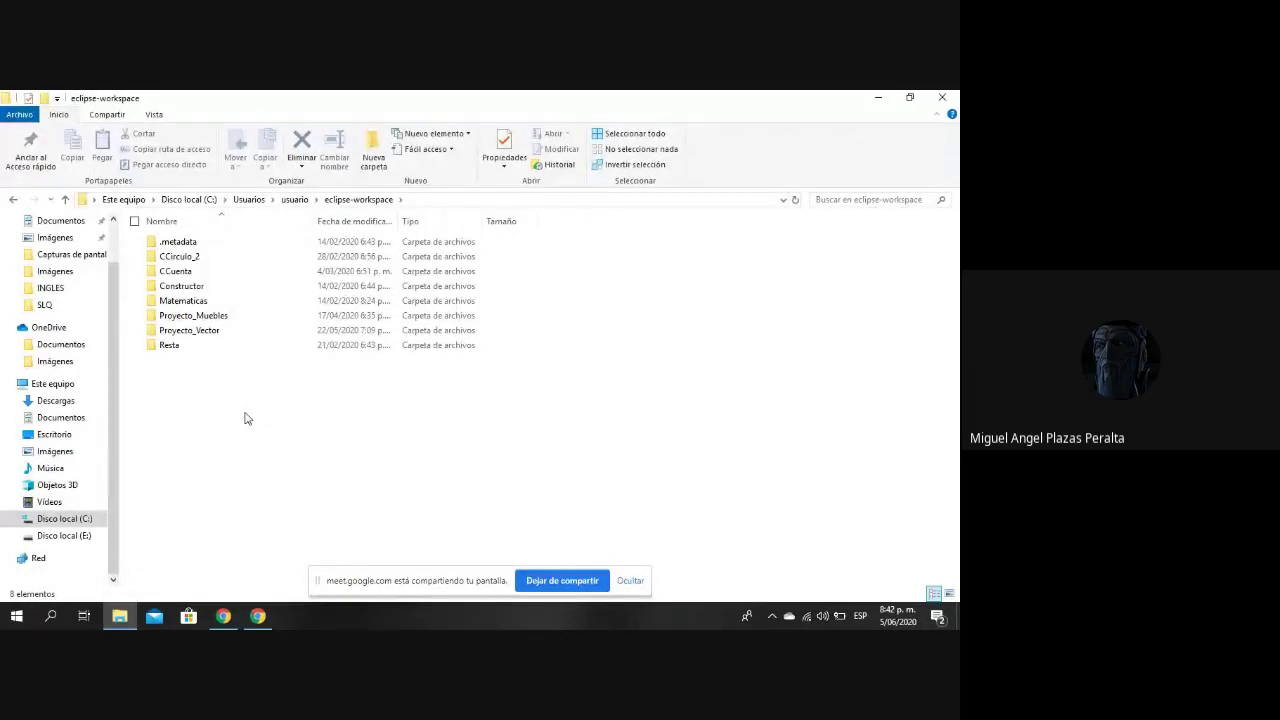
Open the .metadata folder of the workspace, inspect its .mylyn subfolder and return to .metadata.
{"action": "left_click", "coordinate": [193, 243]}
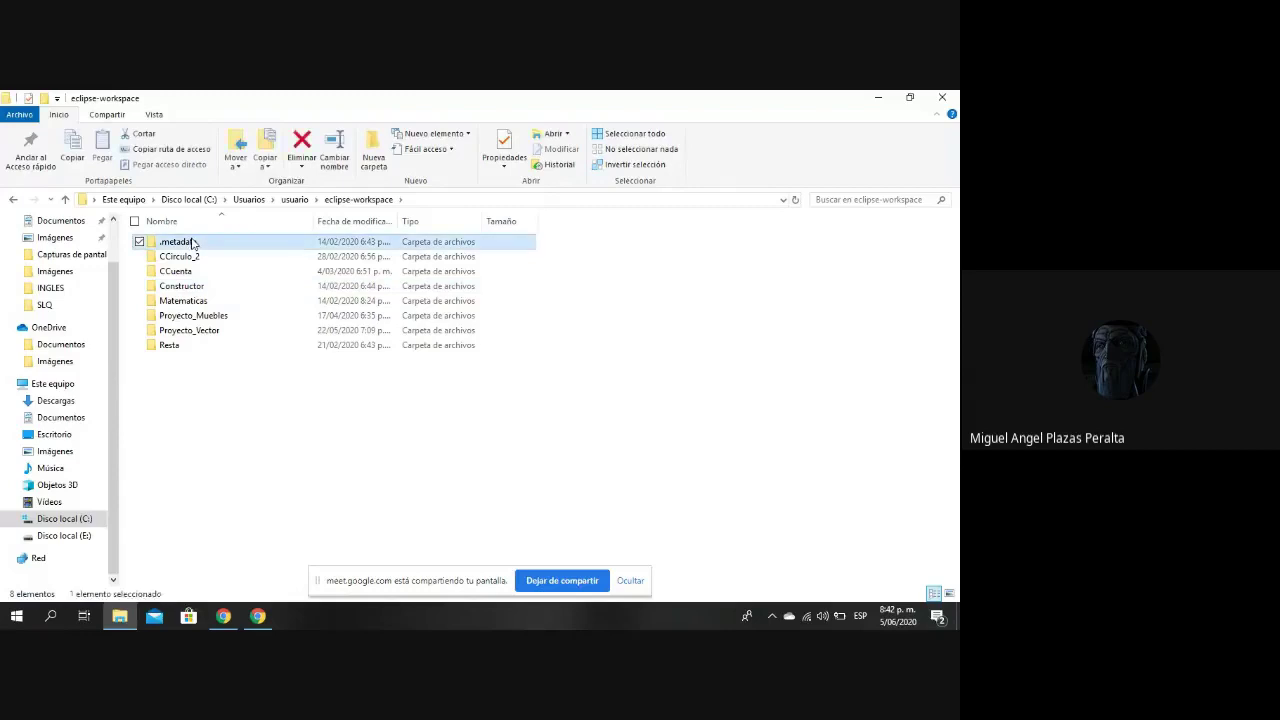
{"action": "double_click", "coordinate": [193, 243]}
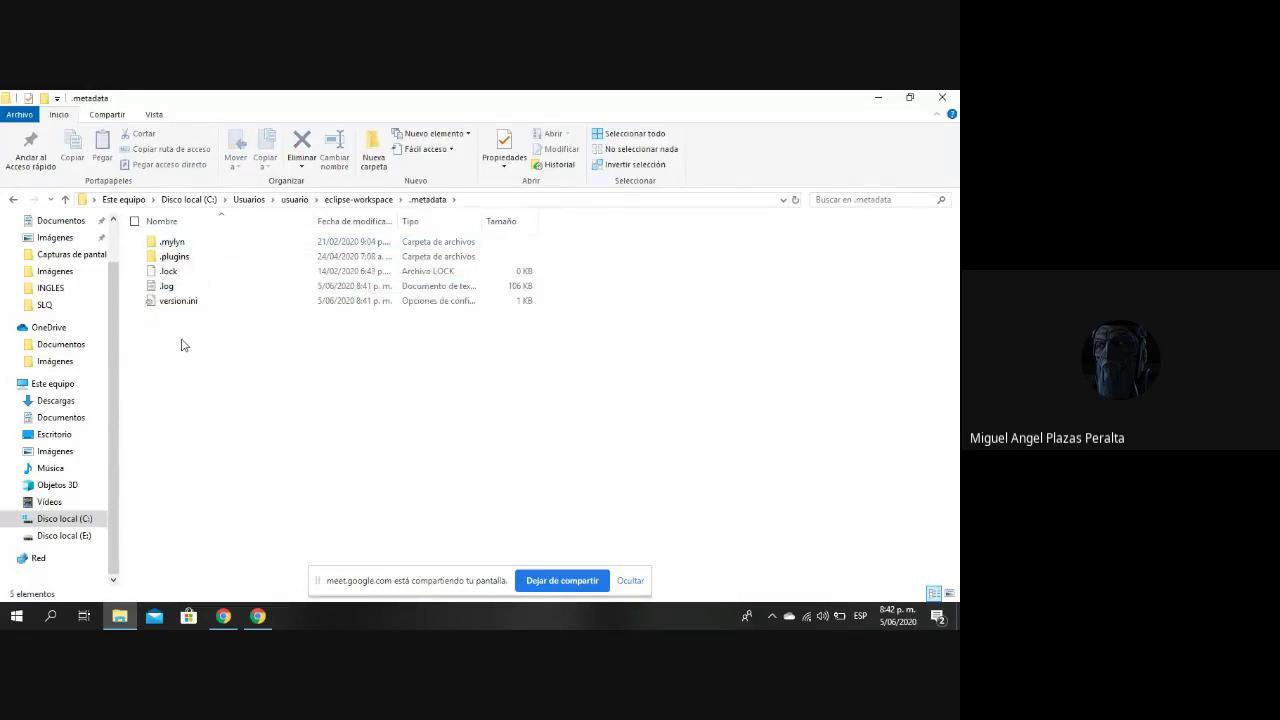
{"action": "double_click", "coordinate": [189, 241]}
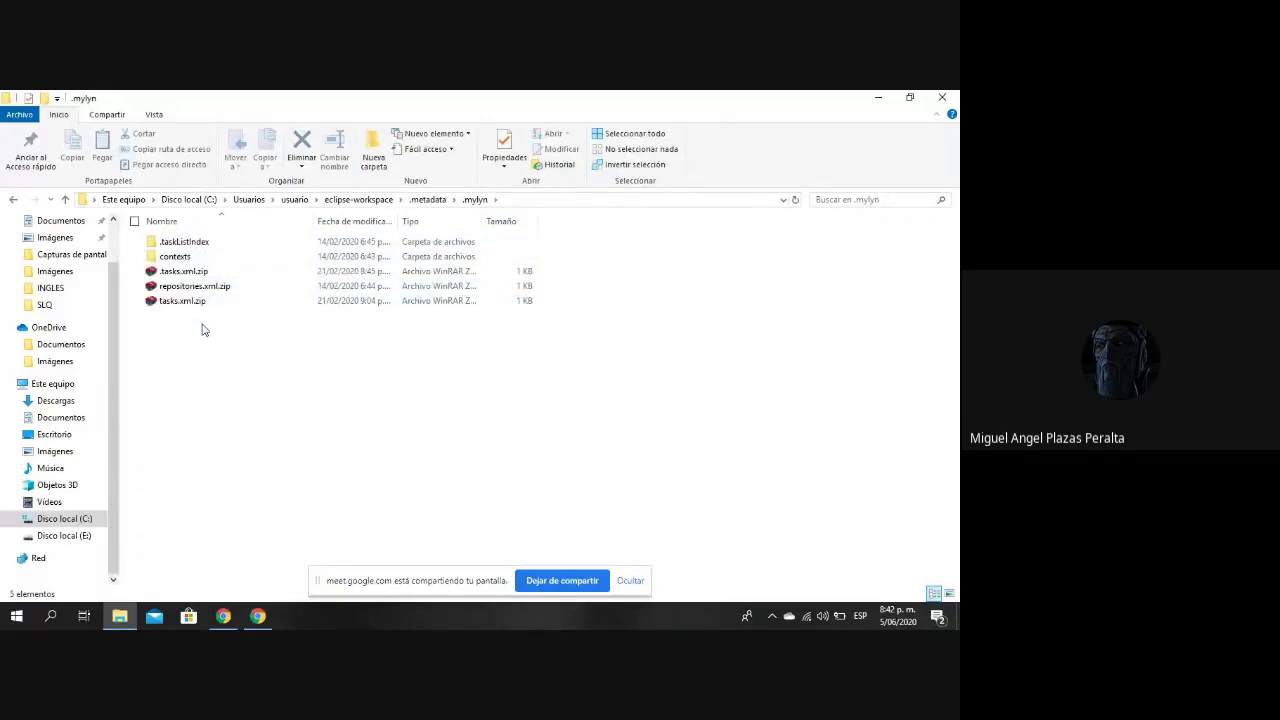
{"action": "left_click", "coordinate": [18, 200]}
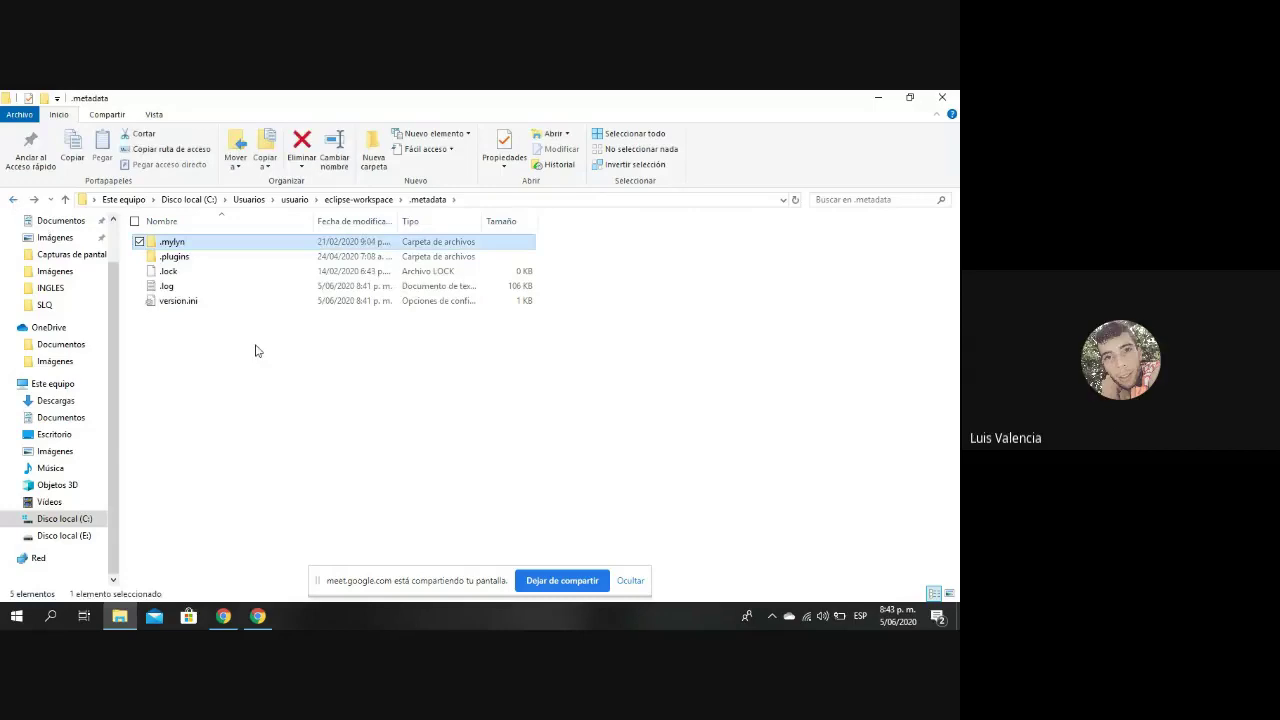
Examine the contents of the .plugins folder inside .metadata.
{"action": "left_click", "coordinate": [199, 257]}
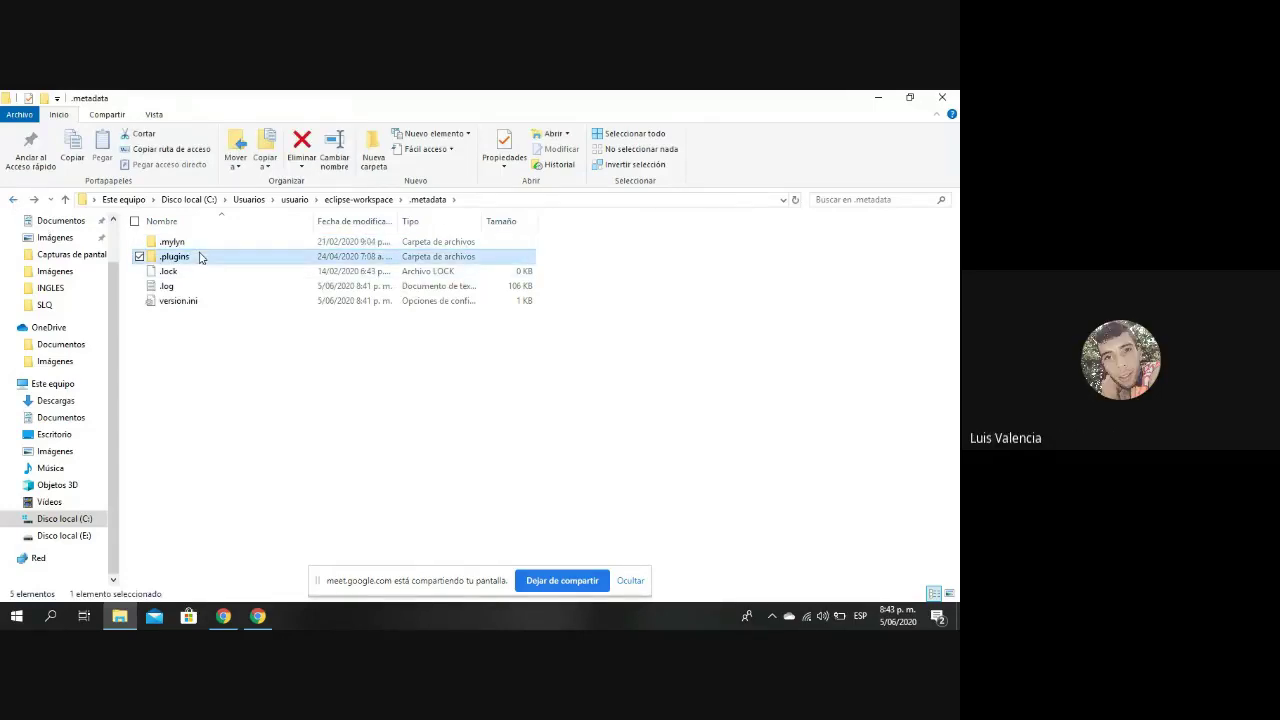
{"action": "double_click", "coordinate": [199, 257]}
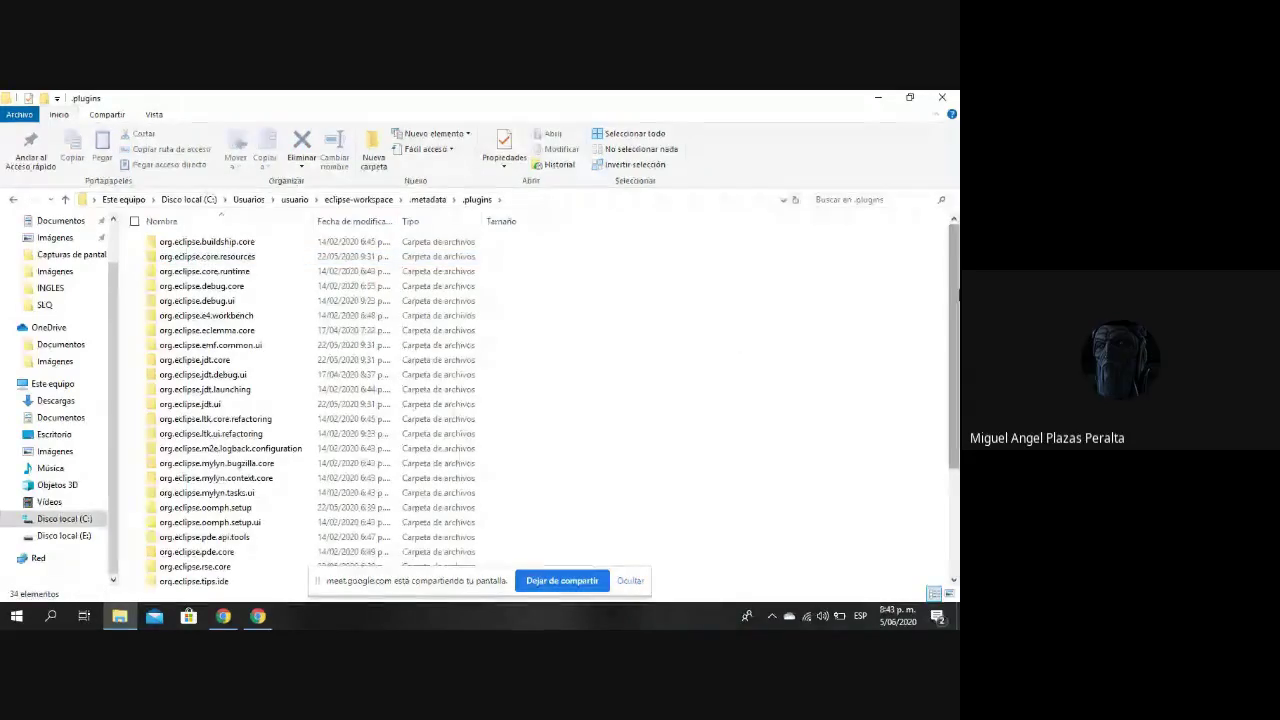
{"action": "mouse_move", "coordinate": [958, 295]}
{"action": "left_mouse_down"}
{"action": "mouse_move", "coordinate": [946, 358]}
{"action": "mouse_move", "coordinate": [950, 288]}
{"action": "left_mouse_up"}
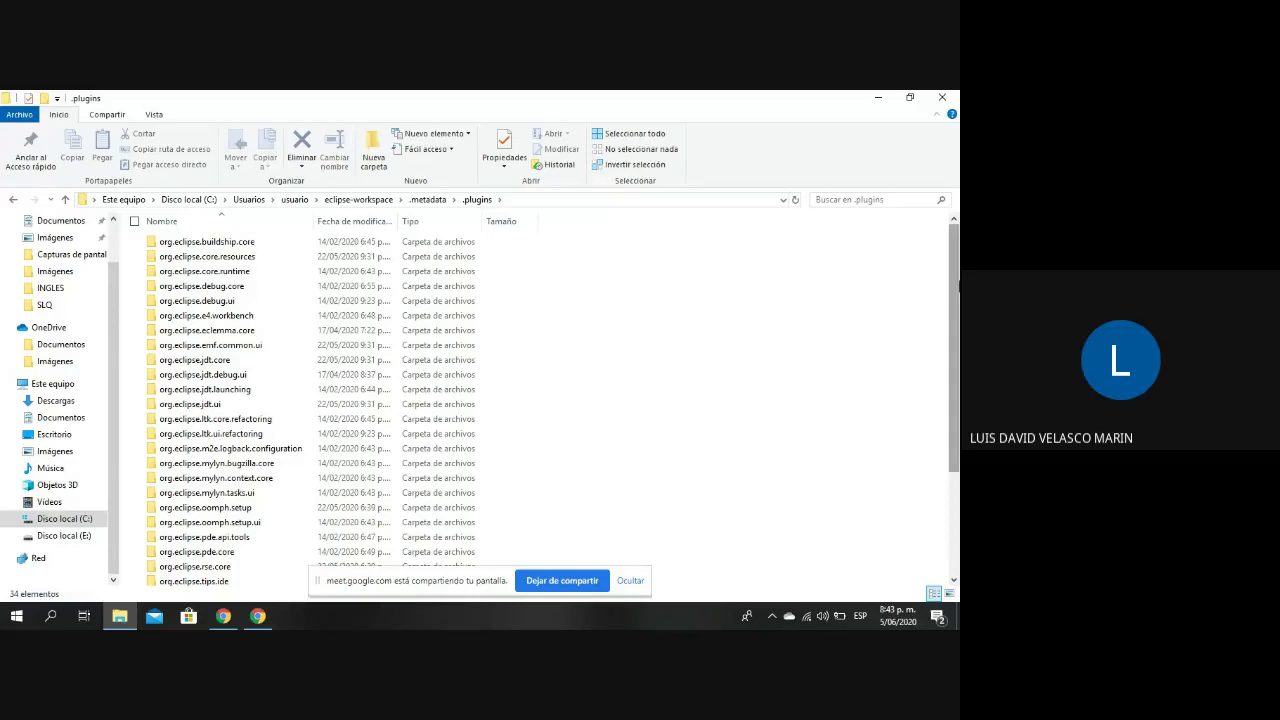
{"action": "left_click_drag", "start_coordinate": [958, 287], "coordinate": [620, 345]}
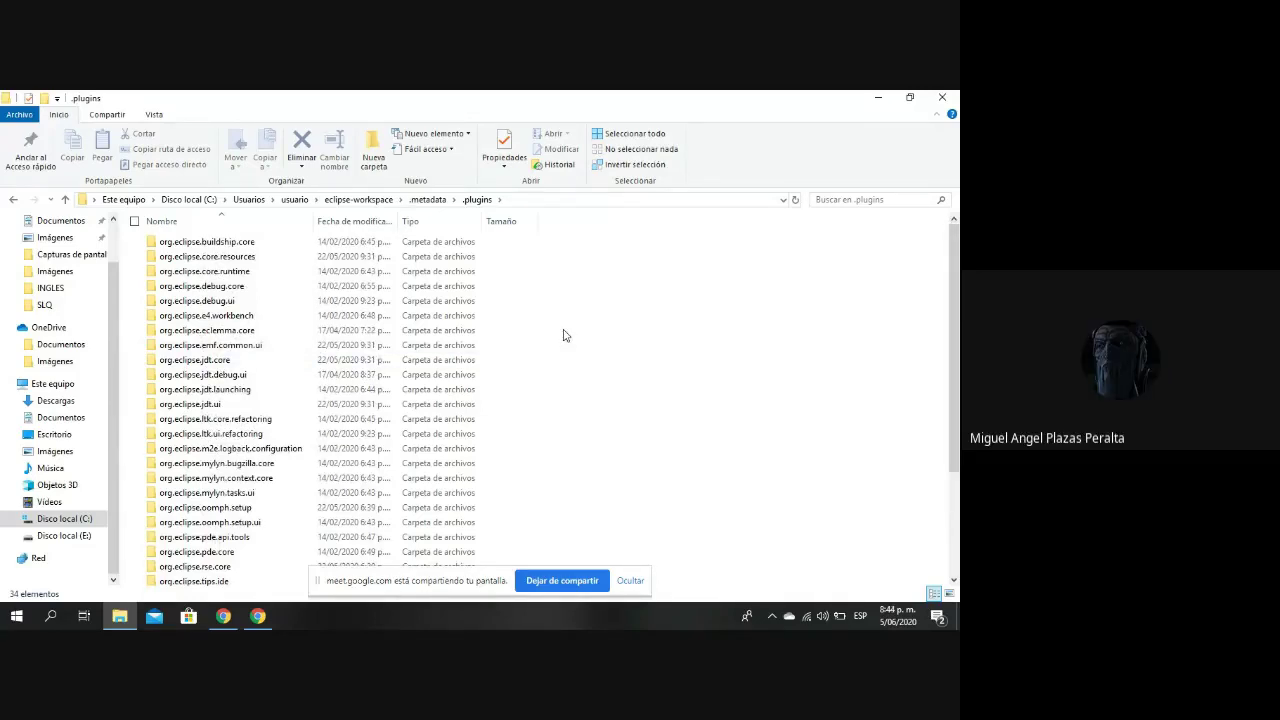
Leave the .plugins folder and return to the usuario folder inside Usuarios.
{"action": "left_click", "coordinate": [15, 200]}
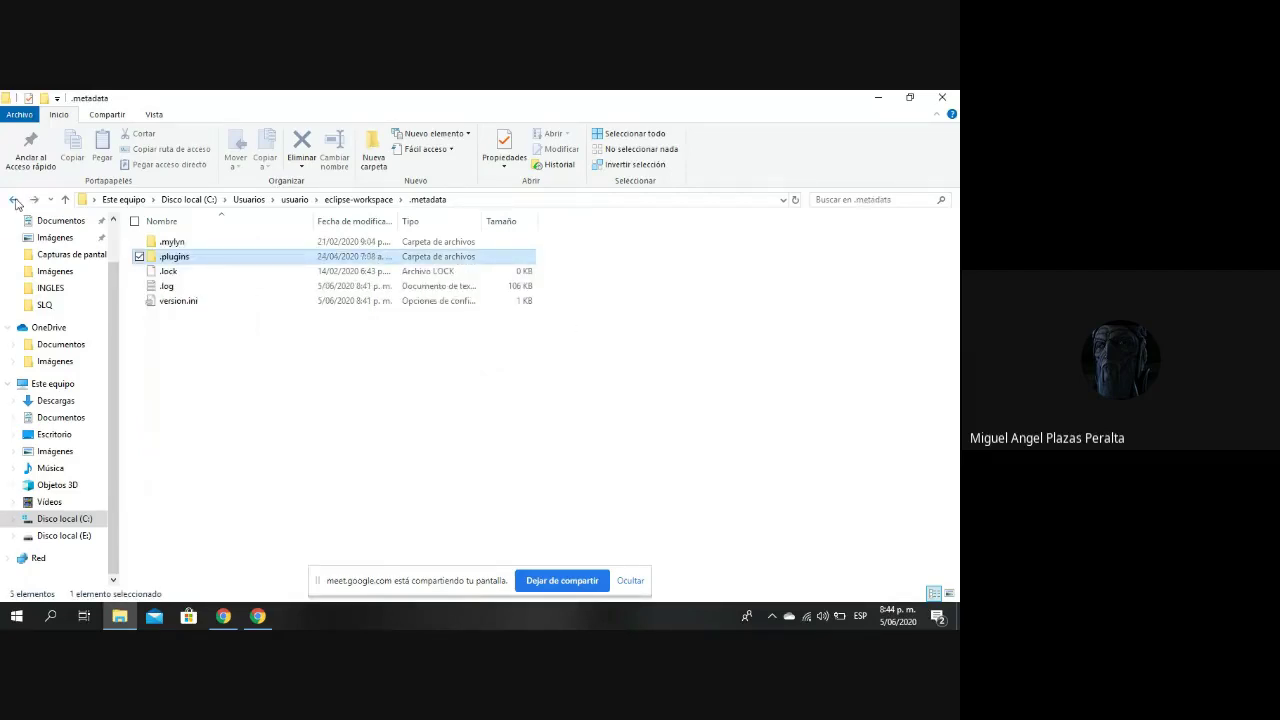
{"action": "left_click", "coordinate": [15, 200]}
{"action": "left_click", "coordinate": [15, 200]}
{"action": "left_click", "coordinate": [15, 200]}
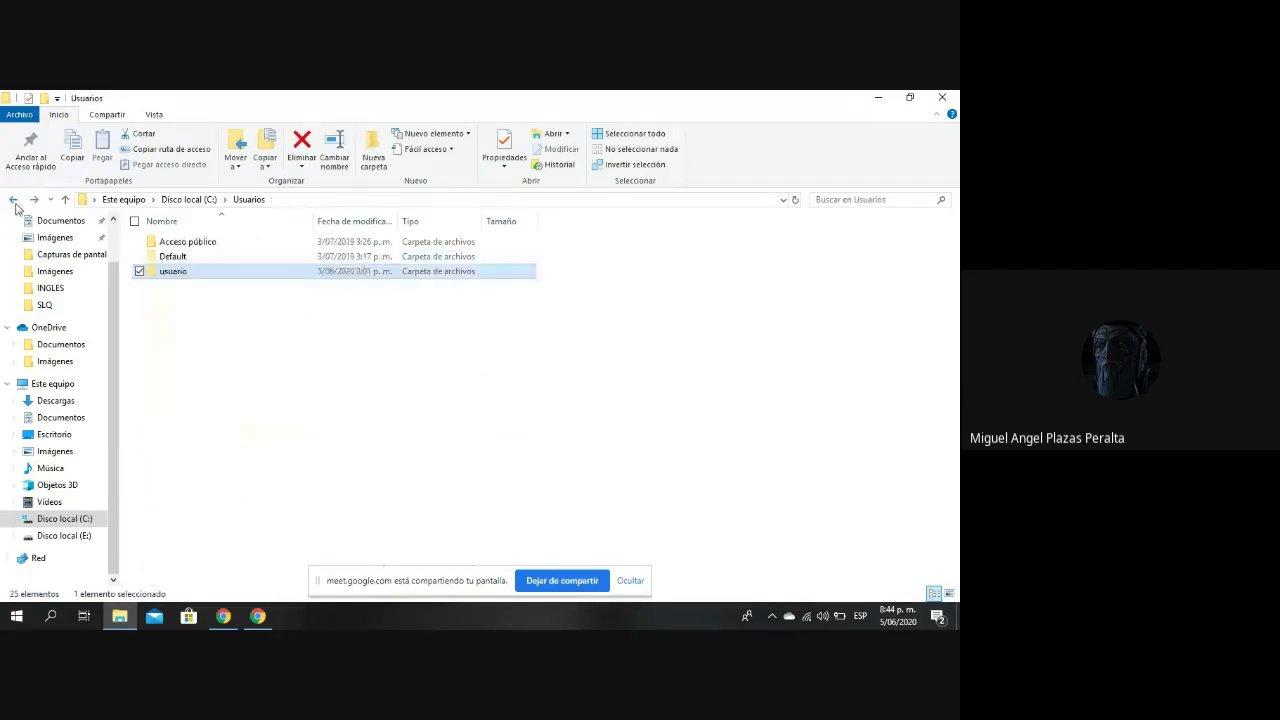
{"action": "double_click", "coordinate": [195, 278]}
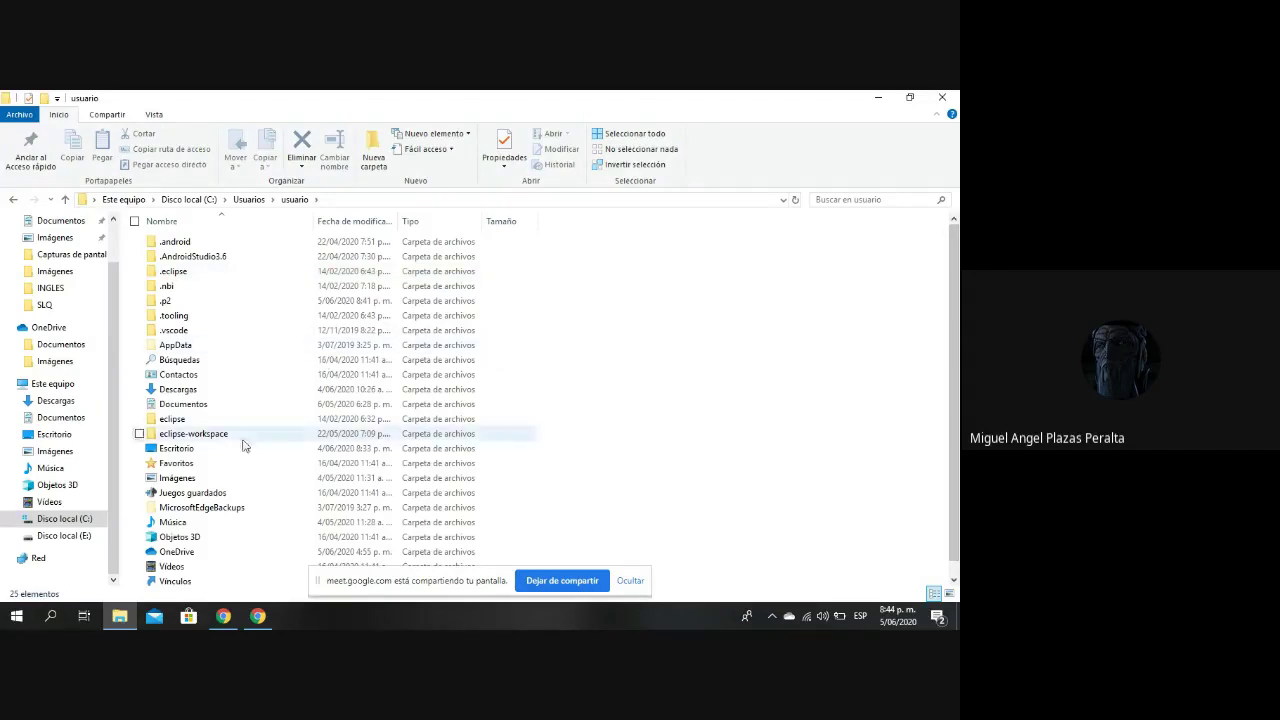
Rename the eclipse-workspace folder in usuario as eclipse-workspace_Ba.
{"action": "left_click", "coordinate": [211, 434]}
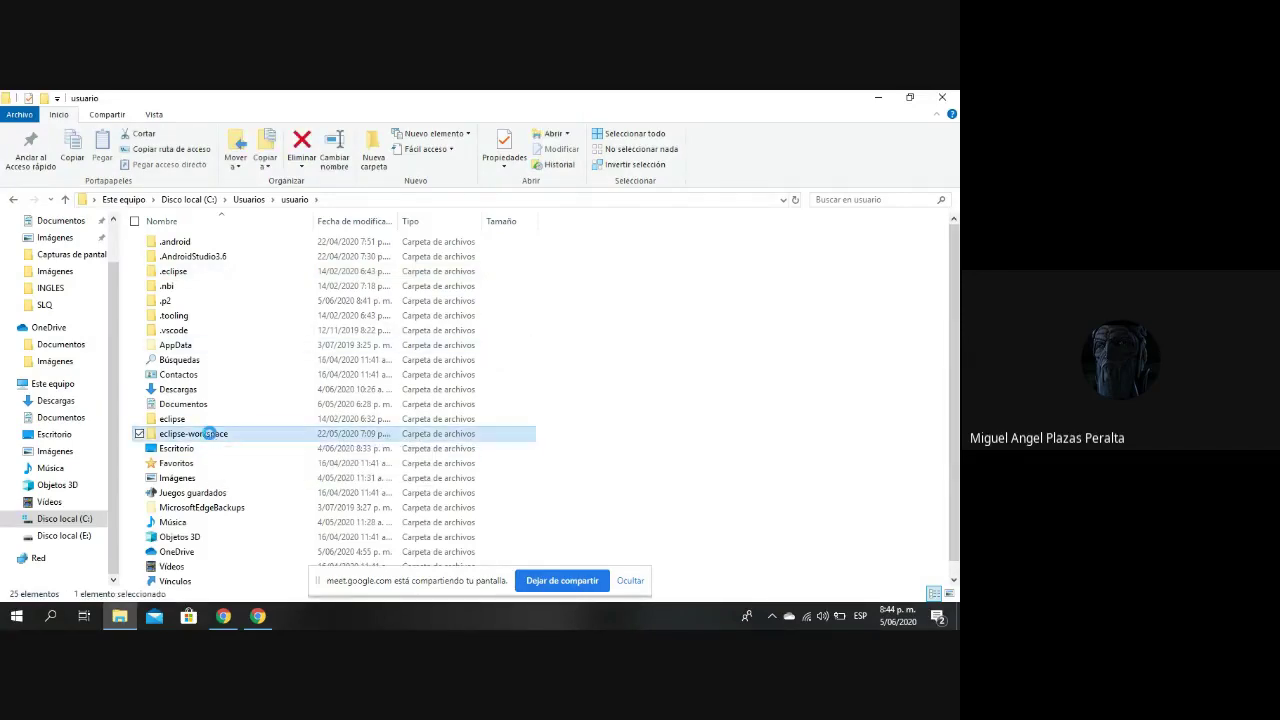
{"action": "right_click", "coordinate": [211, 434]}
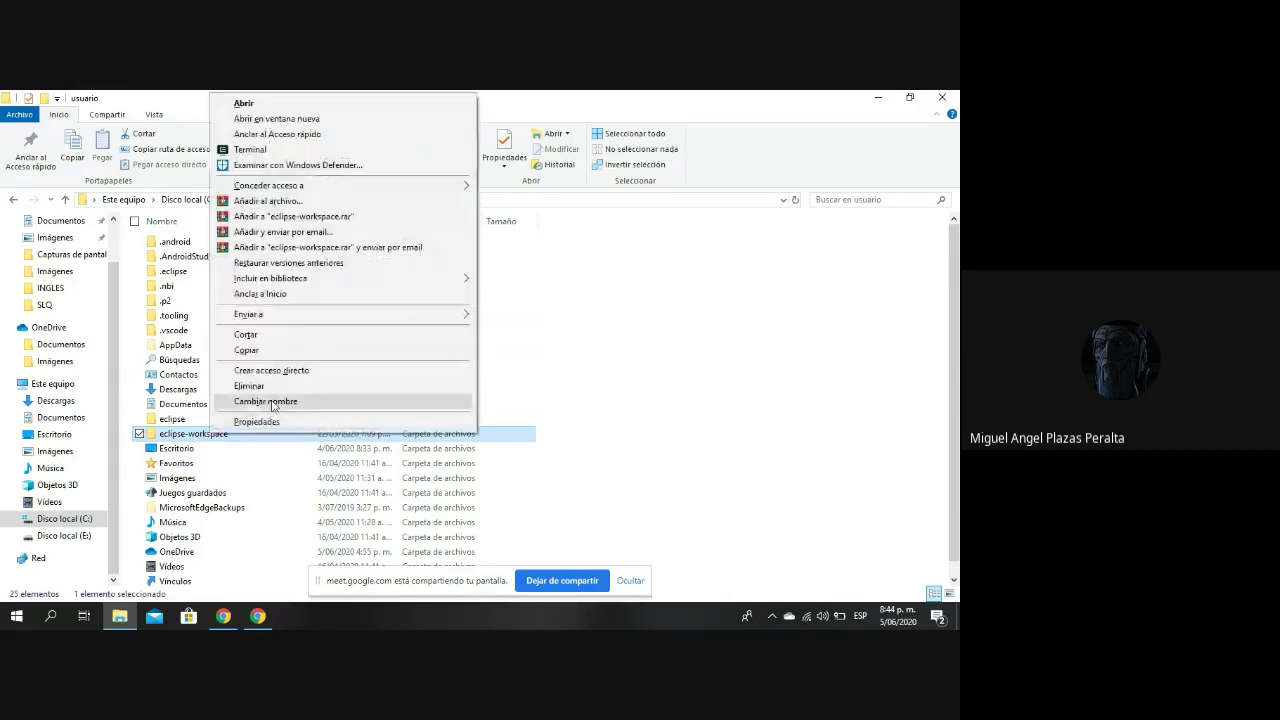
{"action": "left_click", "coordinate": [272, 401]}
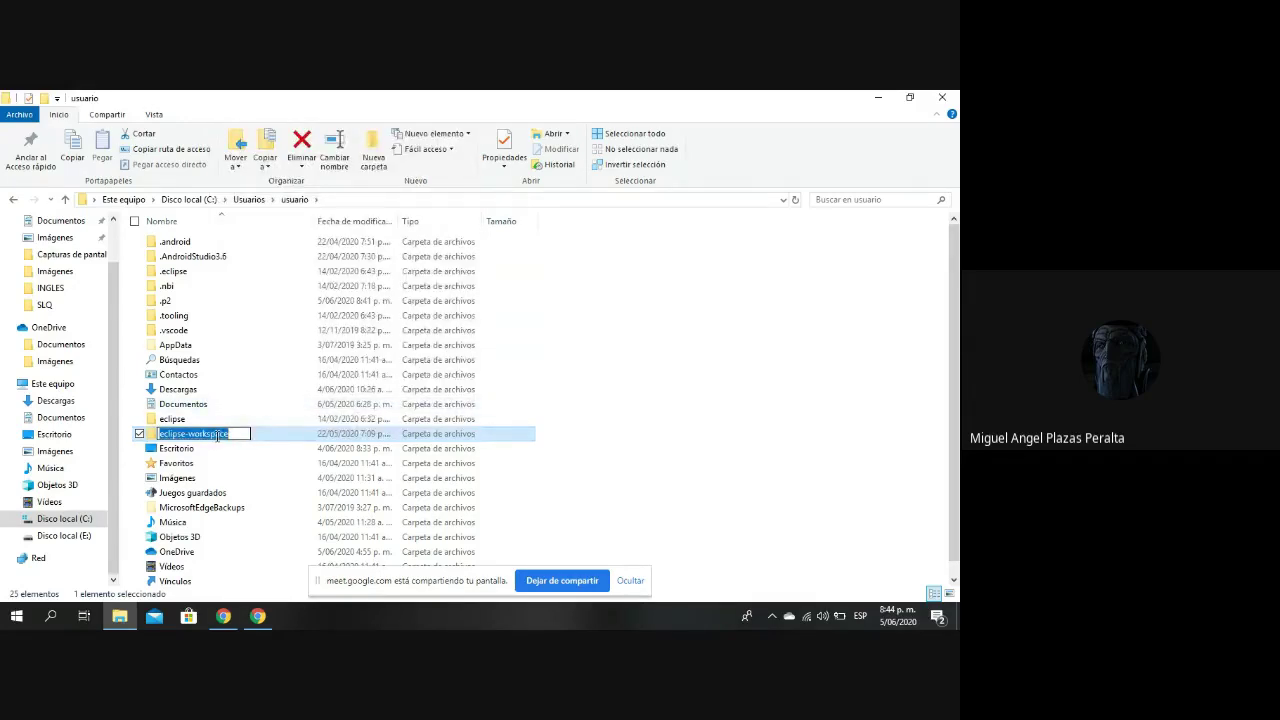
{"action": "left_click", "coordinate": [244, 433]}
{"action": "type", "text": "_8"}
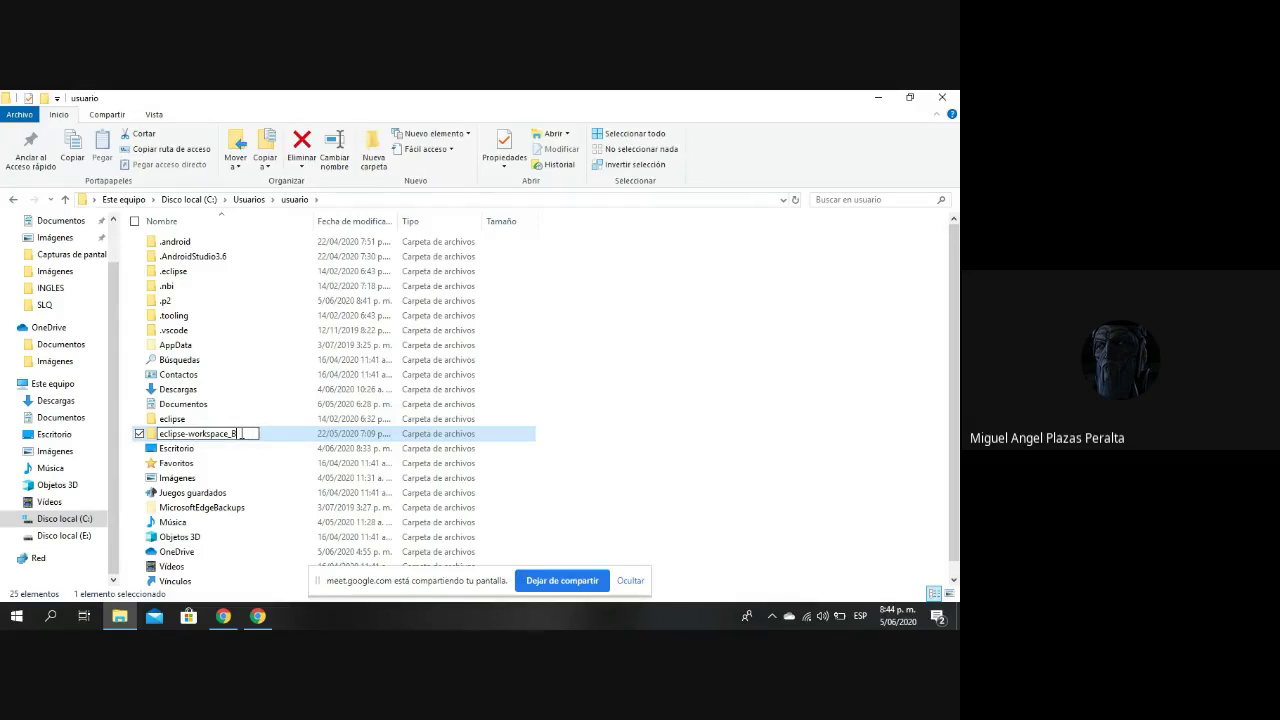
{"action": "type", "text": "a"}
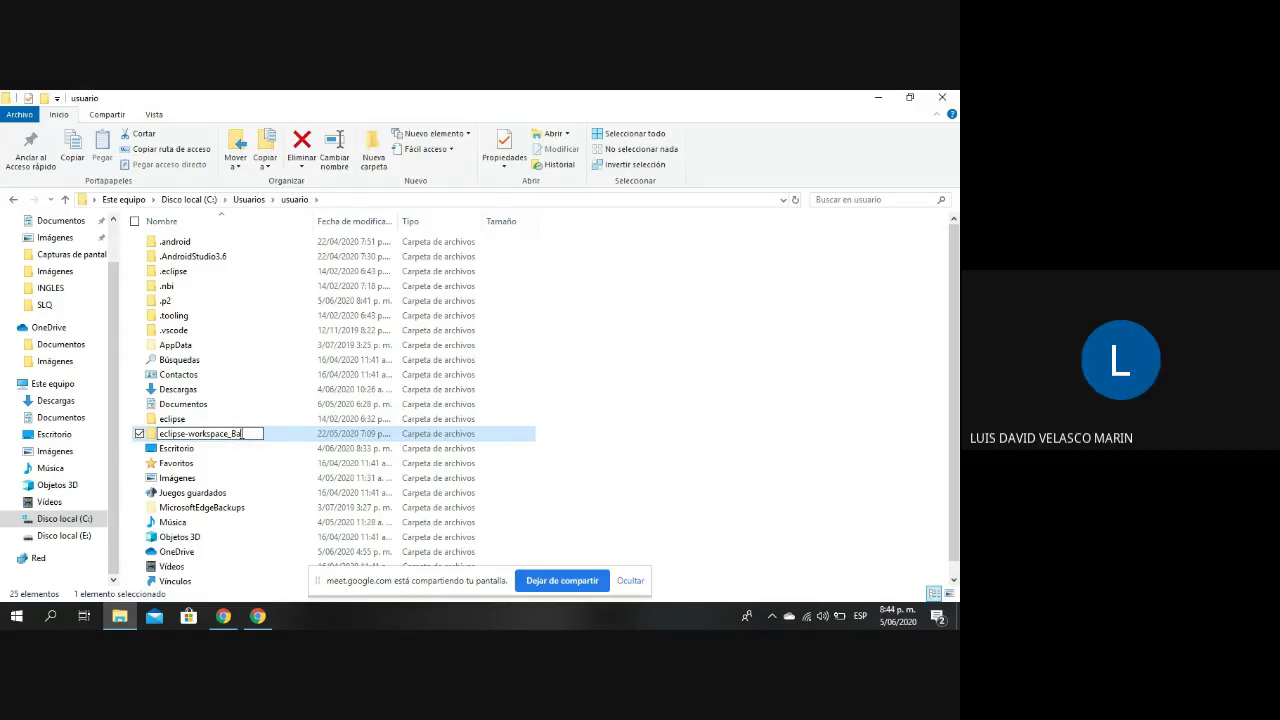
{"action": "type", "text": "s"}
{"action": "key", "text": "BackSpace"}
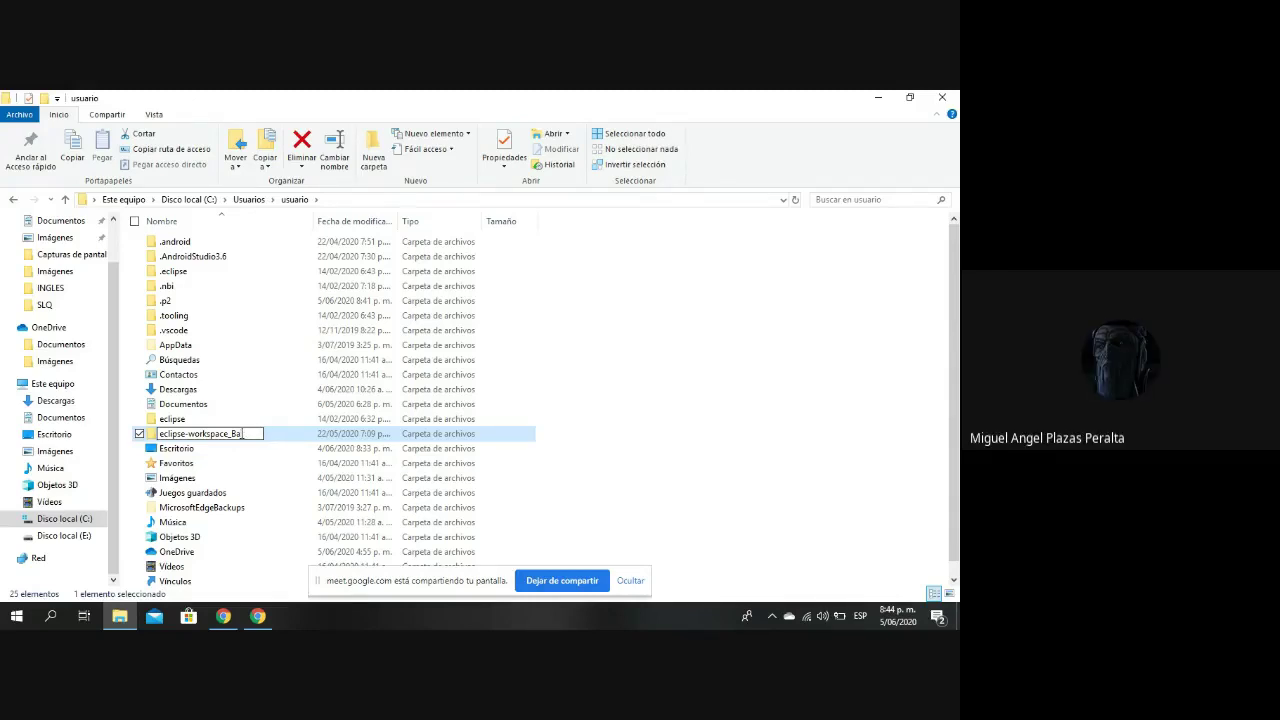
{"action": "type", "text": "c"}
{"action": "key", "text": "BackSpace"}
{"action": "key", "text": "Return"}
Check the project folders inside eclipse-workspace_Ba, return to usuario and minimize File Explorer.
{"action": "double_click", "coordinate": [255, 434]}
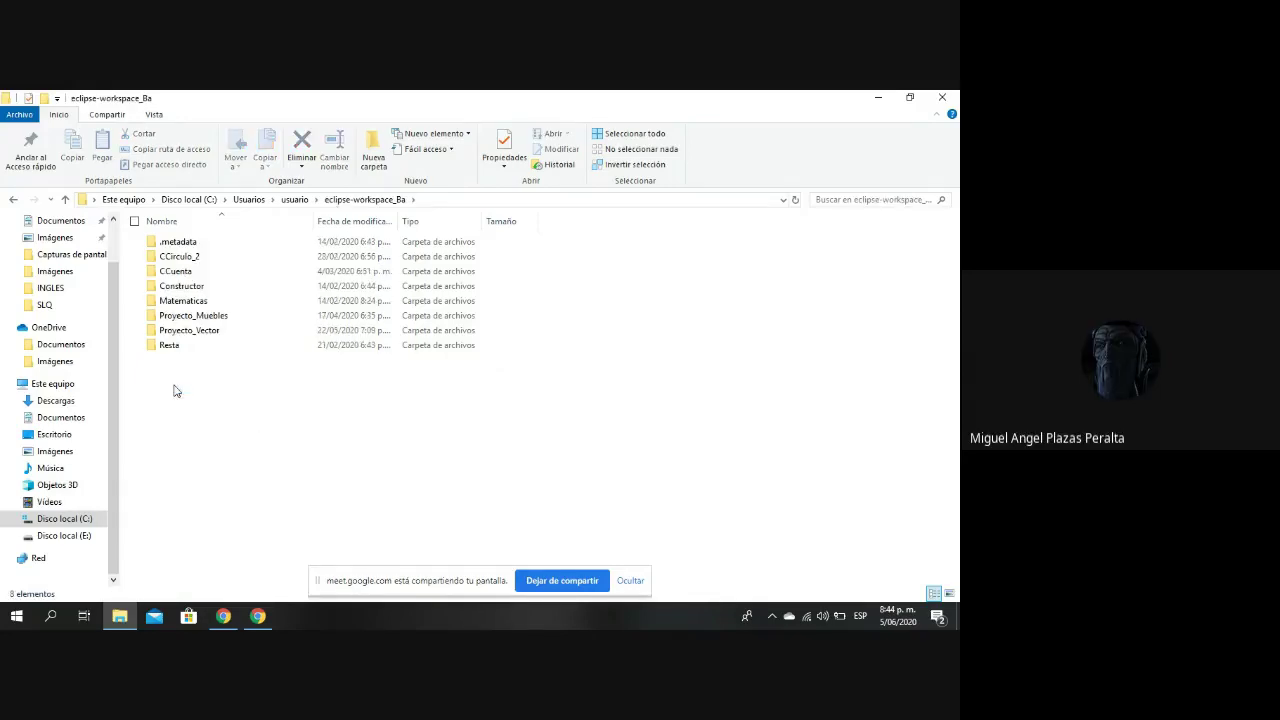
{"action": "left_click", "coordinate": [12, 201]}
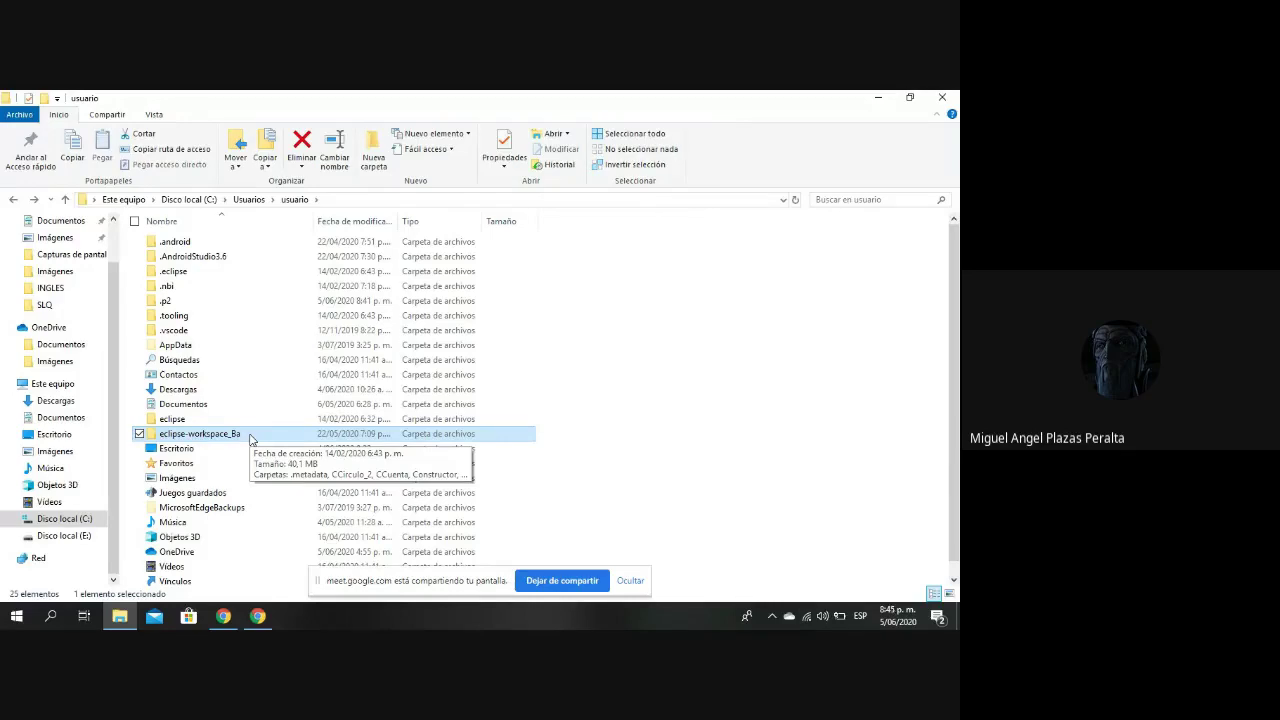
{"action": "left_click", "coordinate": [867, 96]}
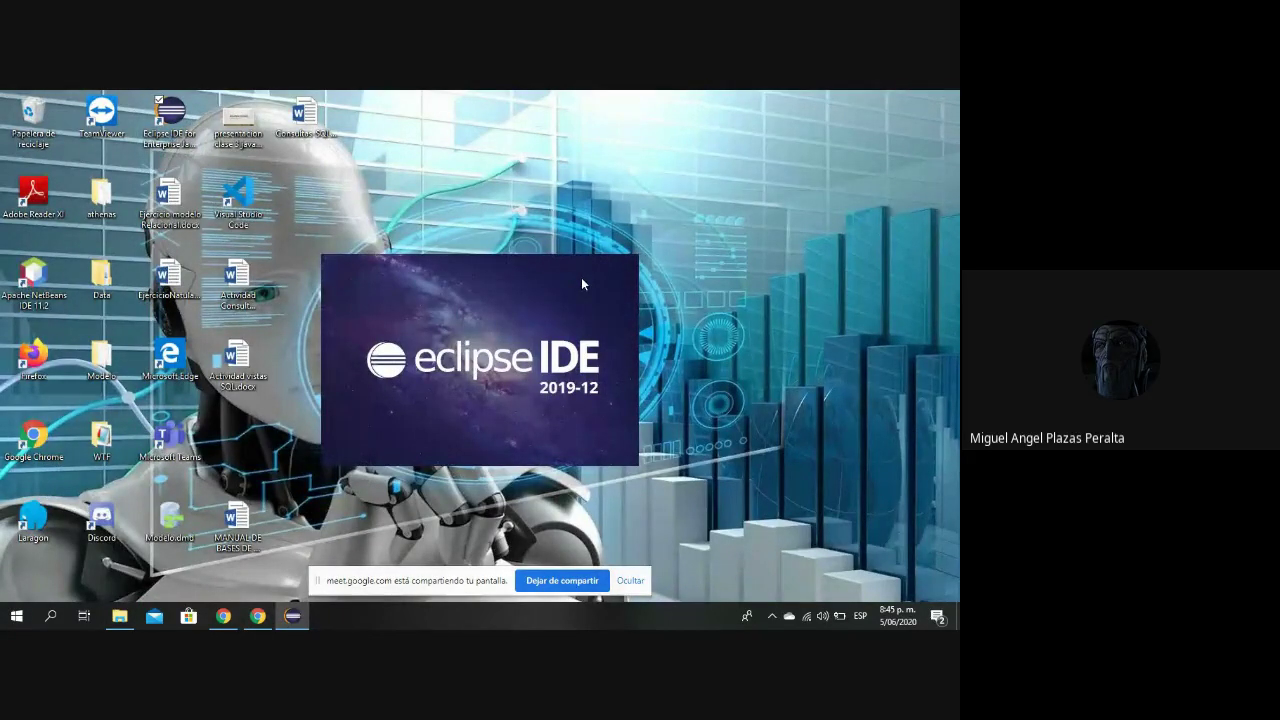
Switch back to File Explorer and locate the newly created eclipse-workspace folder in usuario.
{"action": "left_click", "coordinate": [221, 617]}
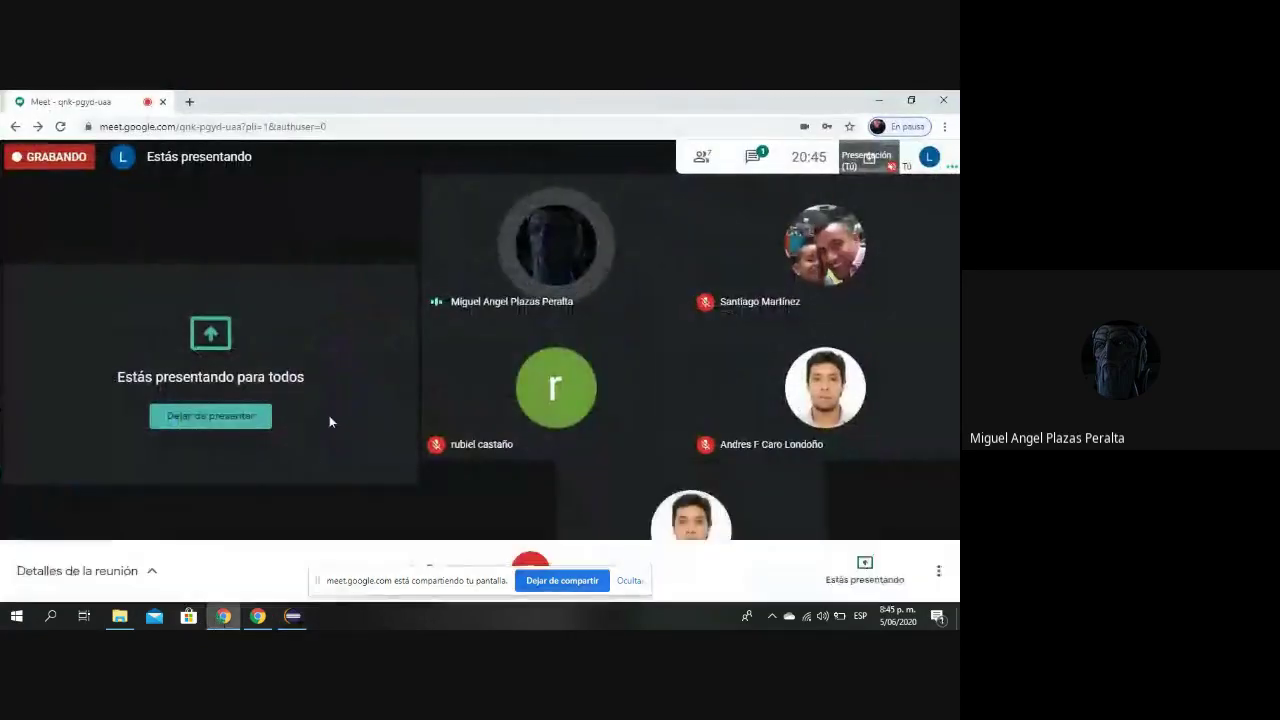
{"action": "left_click", "coordinate": [16, 615]}
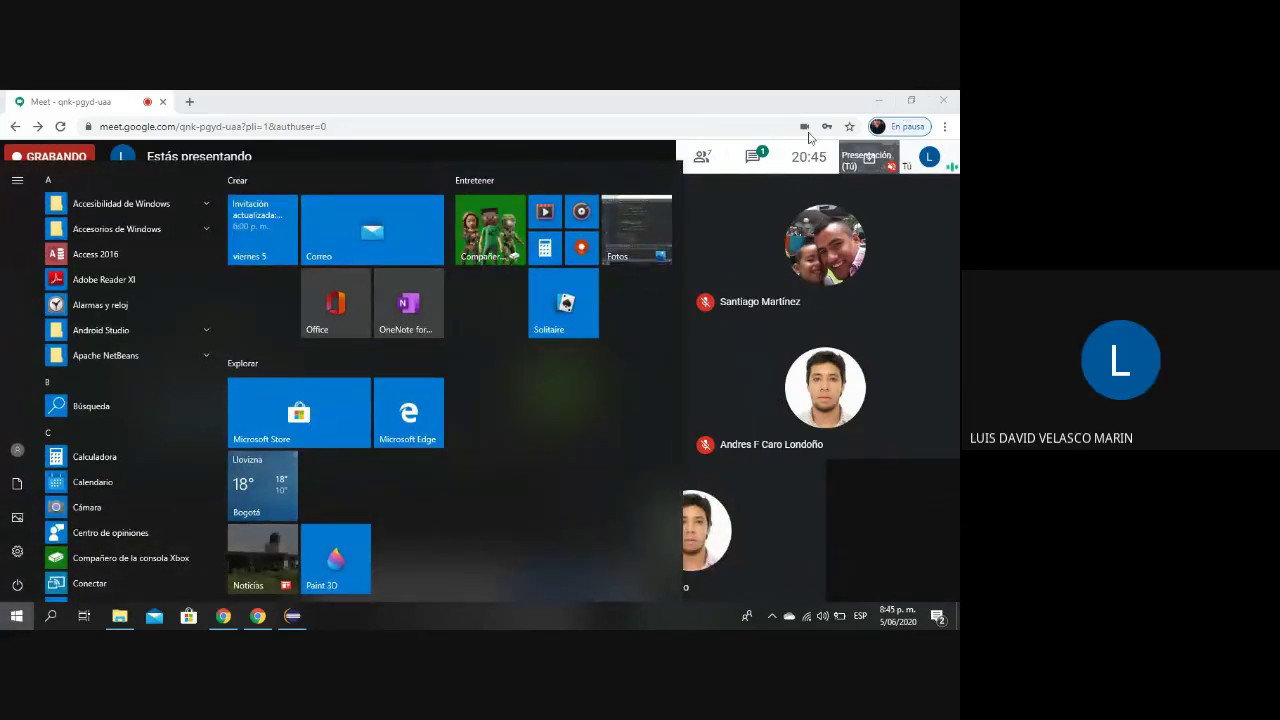
{"action": "left_click", "coordinate": [130, 619]}
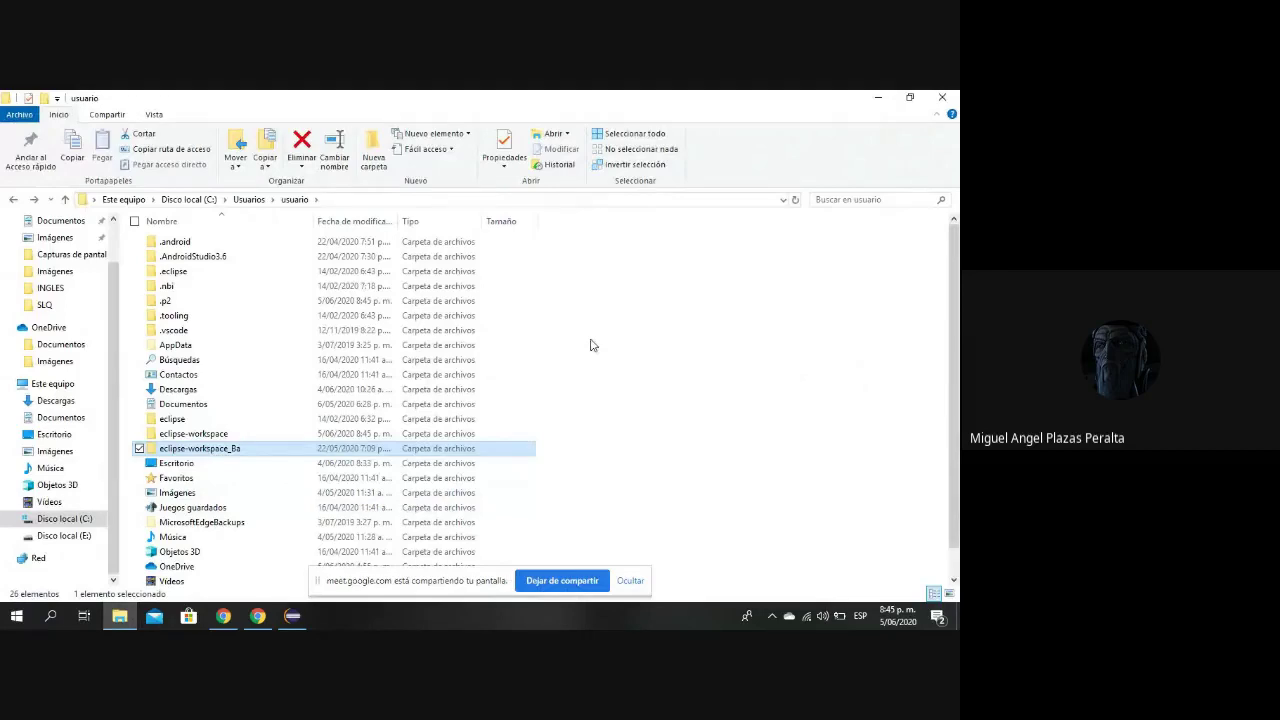
{"action": "left_click", "coordinate": [226, 437]}
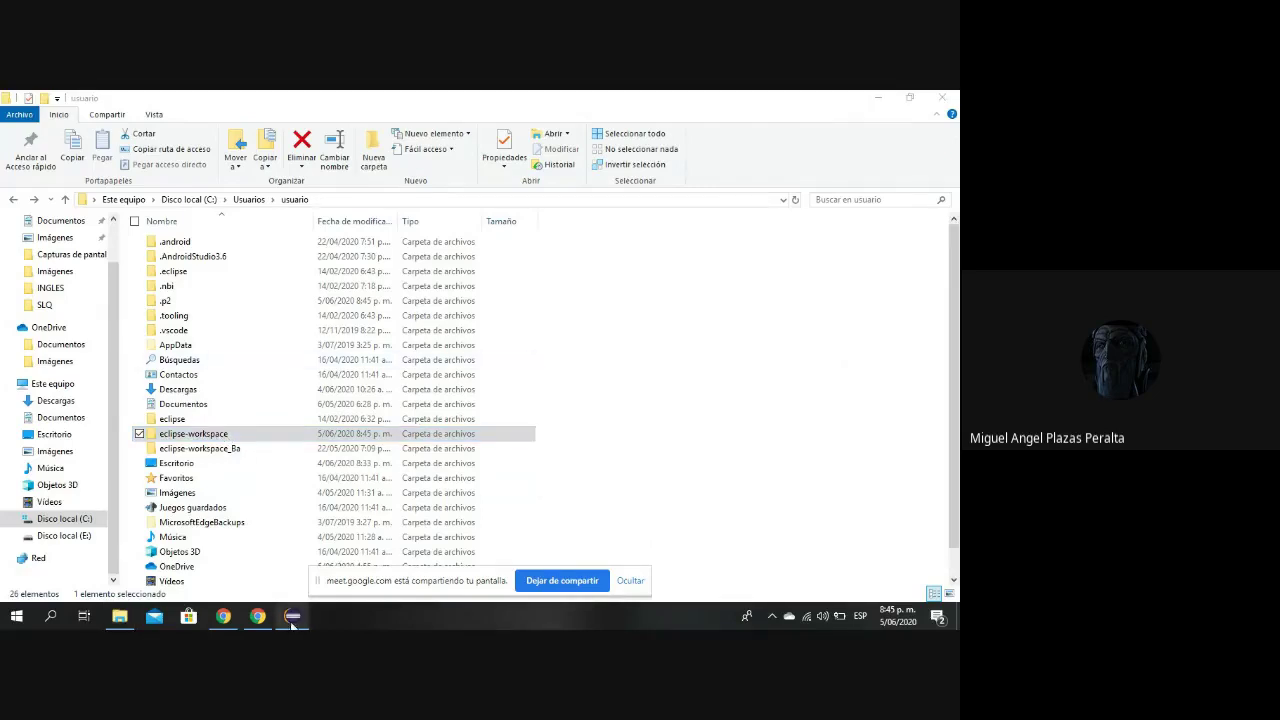
Minimize File Explorer and the Meet window, move the Eclipse window higher on the desktop and close its Welcome page.
{"action": "mouse_move", "coordinate": [291, 617]}
{"action": "left_click", "coordinate": [878, 97]}
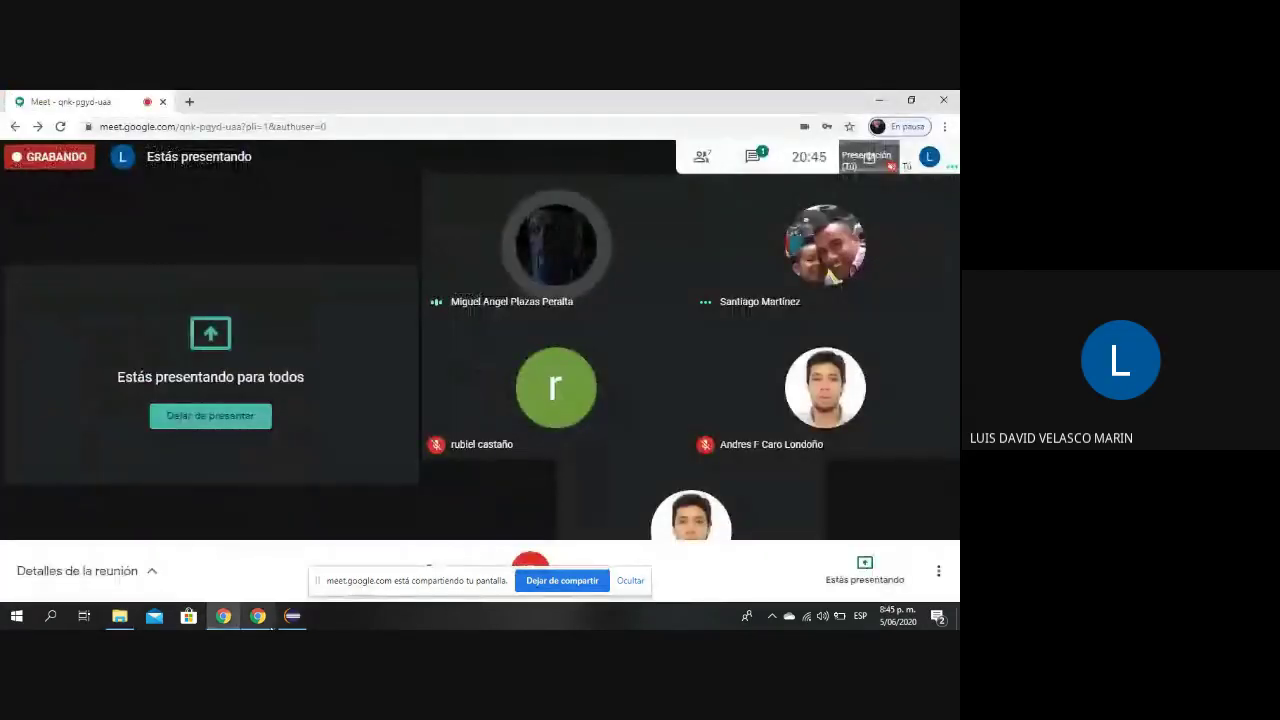
{"action": "left_click", "coordinate": [872, 100]}
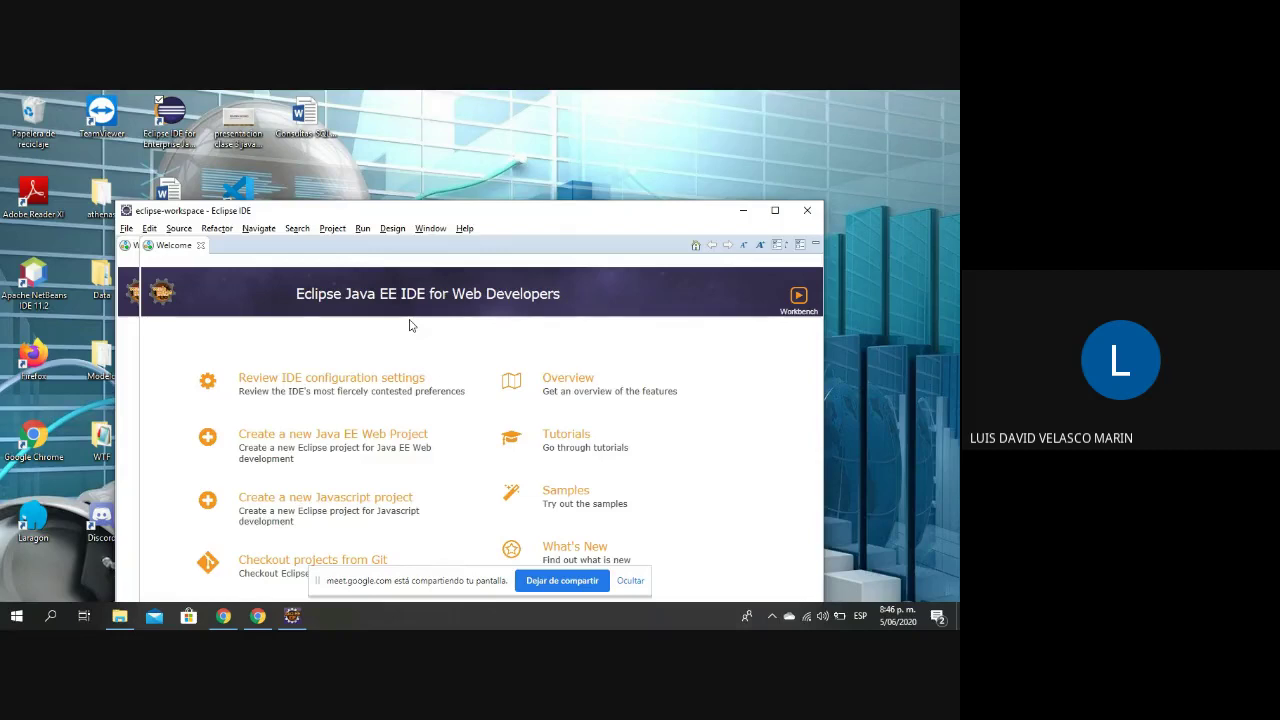
{"action": "left_click_drag", "start_coordinate": [590, 216], "coordinate": [573, 115]}
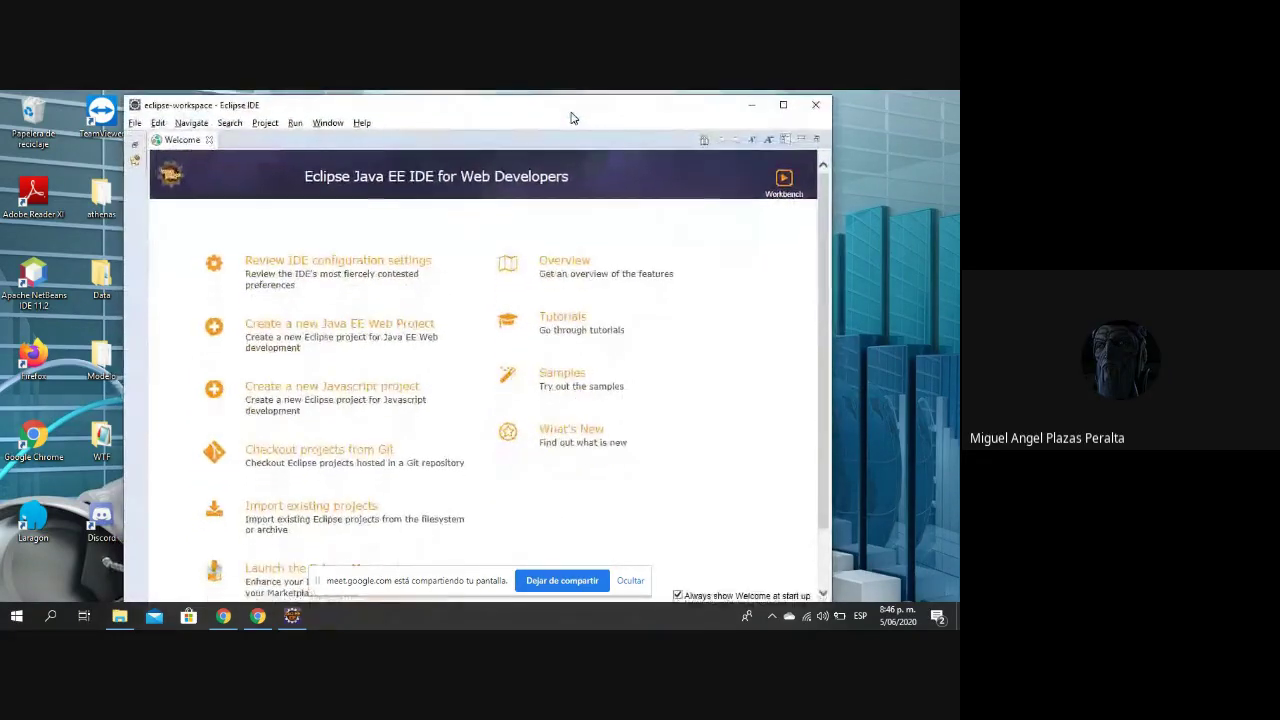
{"action": "left_click", "coordinate": [210, 140]}
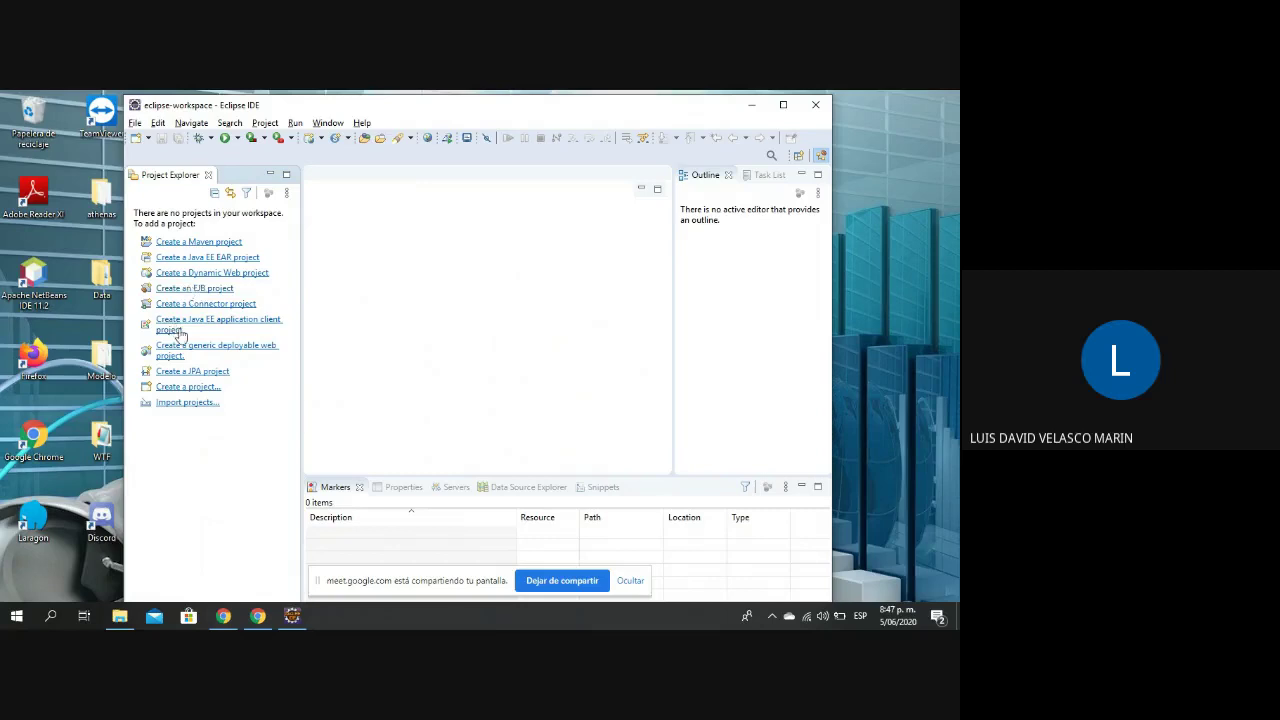
Start importing projects into the workspace with the General wizard Projects from Folder or Archive.
{"action": "left_click", "coordinate": [181, 403]}
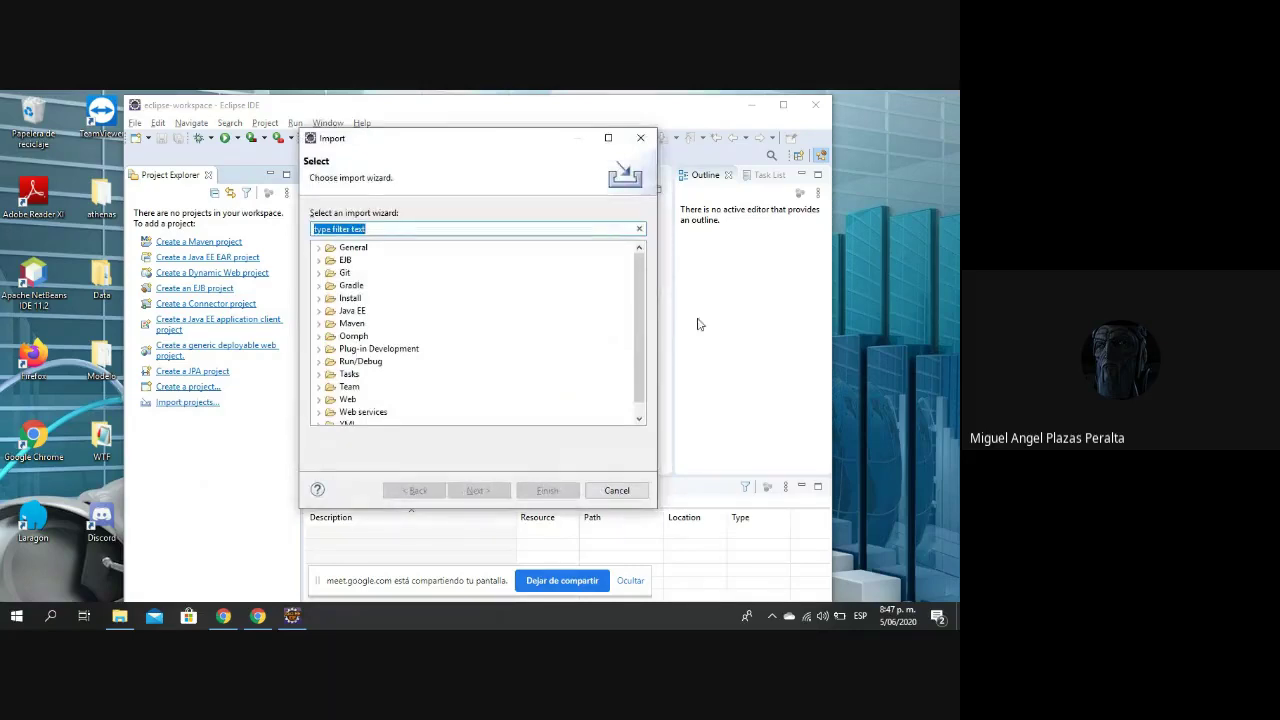
{"action": "mouse_move", "coordinate": [637, 311]}
{"action": "left_mouse_down"}
{"action": "mouse_move", "coordinate": [641, 333]}
{"action": "mouse_move", "coordinate": [645, 290]}
{"action": "left_mouse_up"}
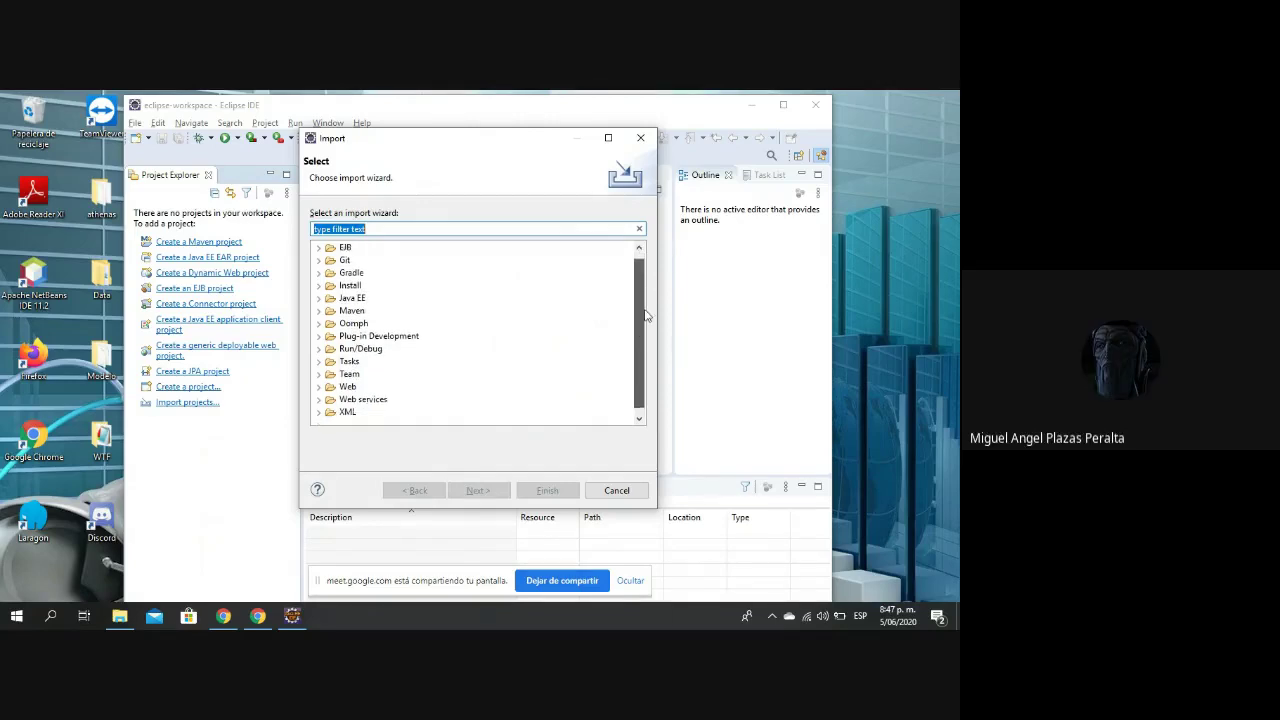
{"action": "left_click", "coordinate": [369, 250]}
{"action": "double_click", "coordinate": [369, 251]}
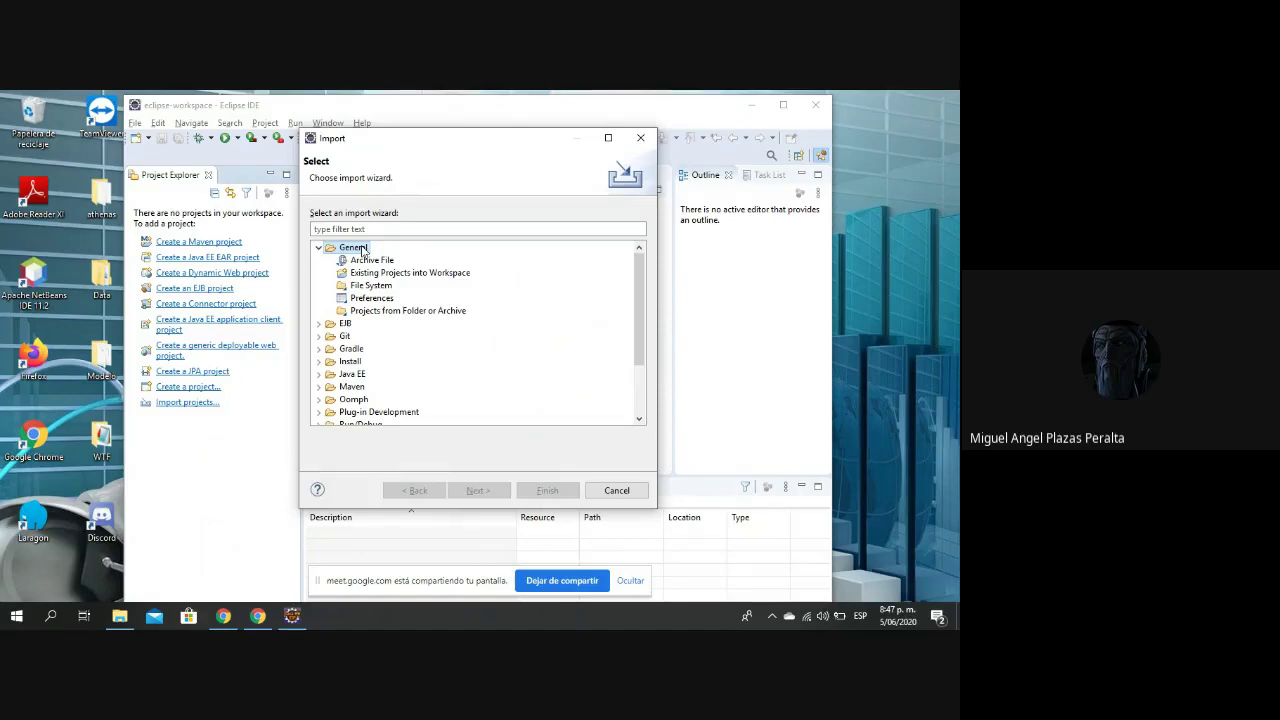
{"action": "left_click", "coordinate": [428, 312]}
{"action": "double_click", "coordinate": [428, 312]}
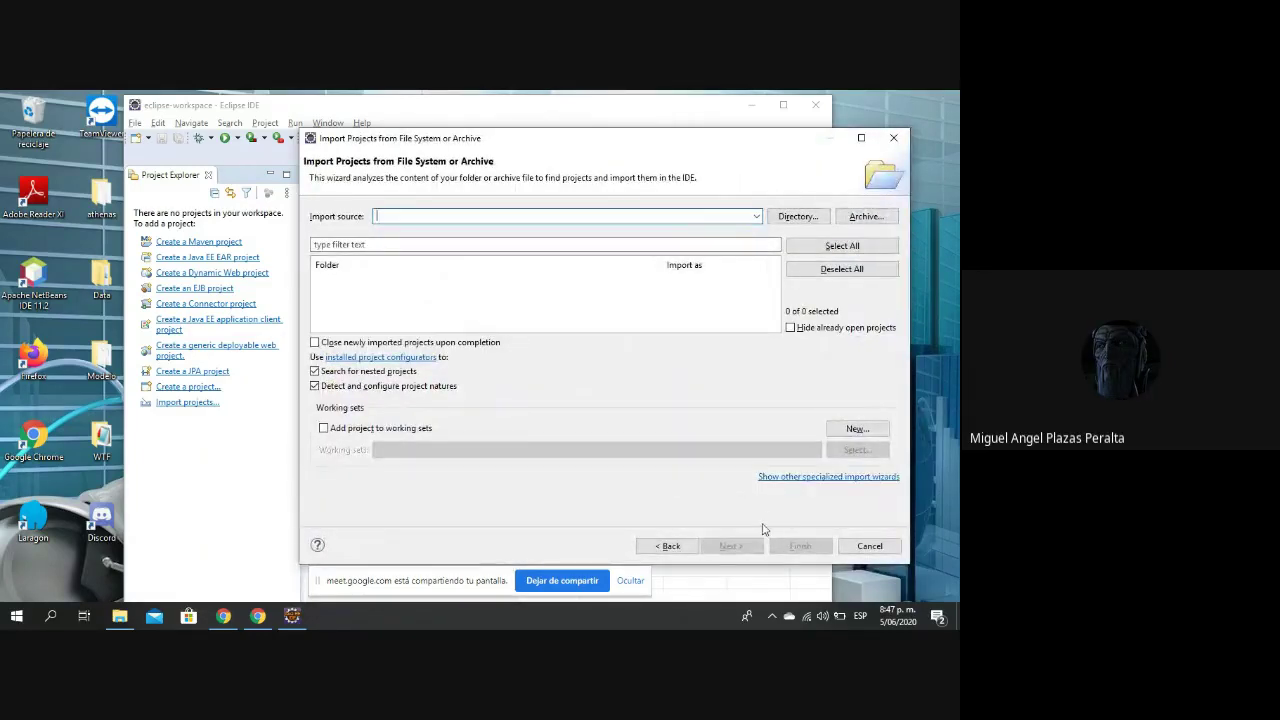
Browse for the import source directory and open Disco local (C:) in the folder chooser.
{"action": "left_click_drag", "start_coordinate": [716, 152], "coordinate": [664, 154]}
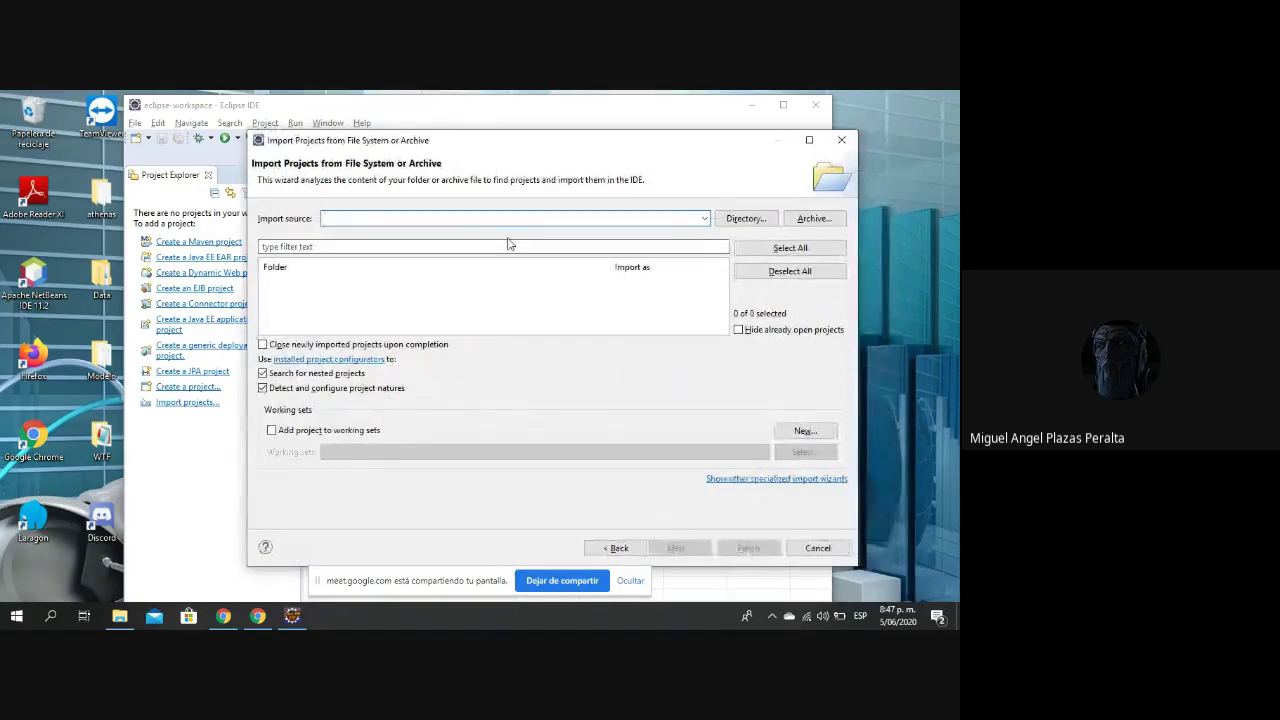
{"action": "left_click", "coordinate": [747, 219]}
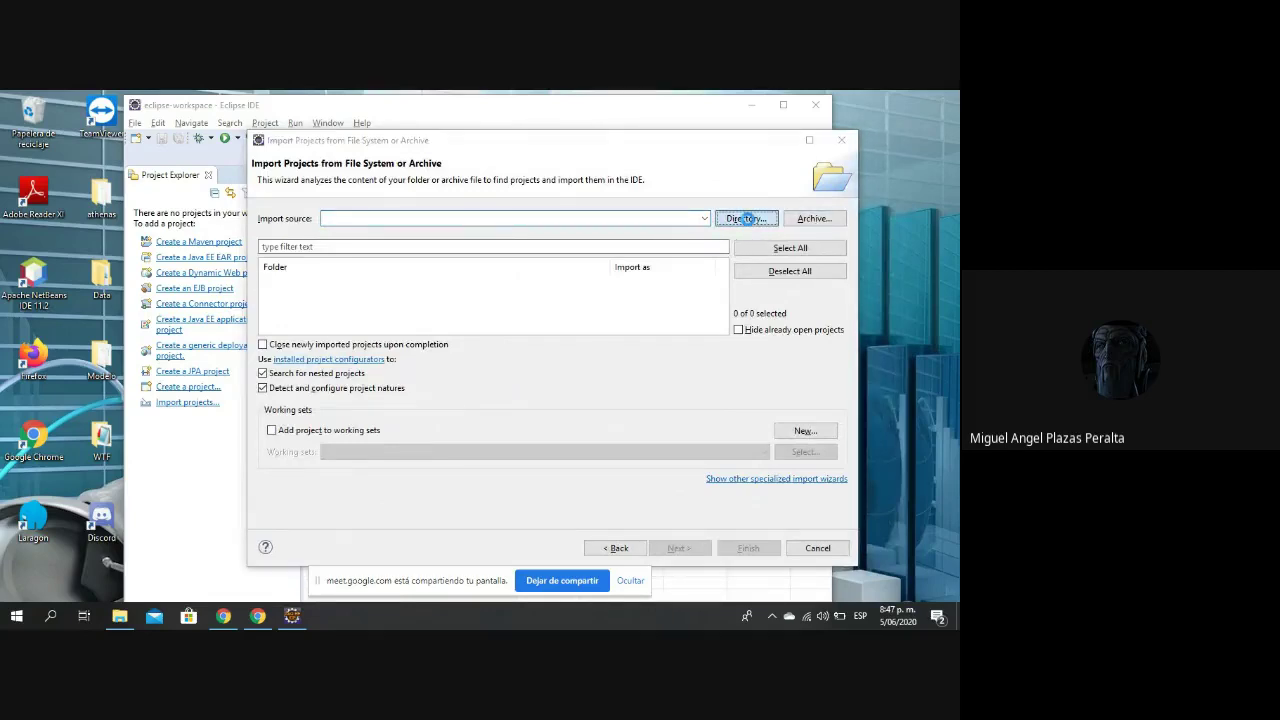
{"action": "scroll", "coordinate": [340, 372], "scroll_direction": "down", "scroll_amount": 5}
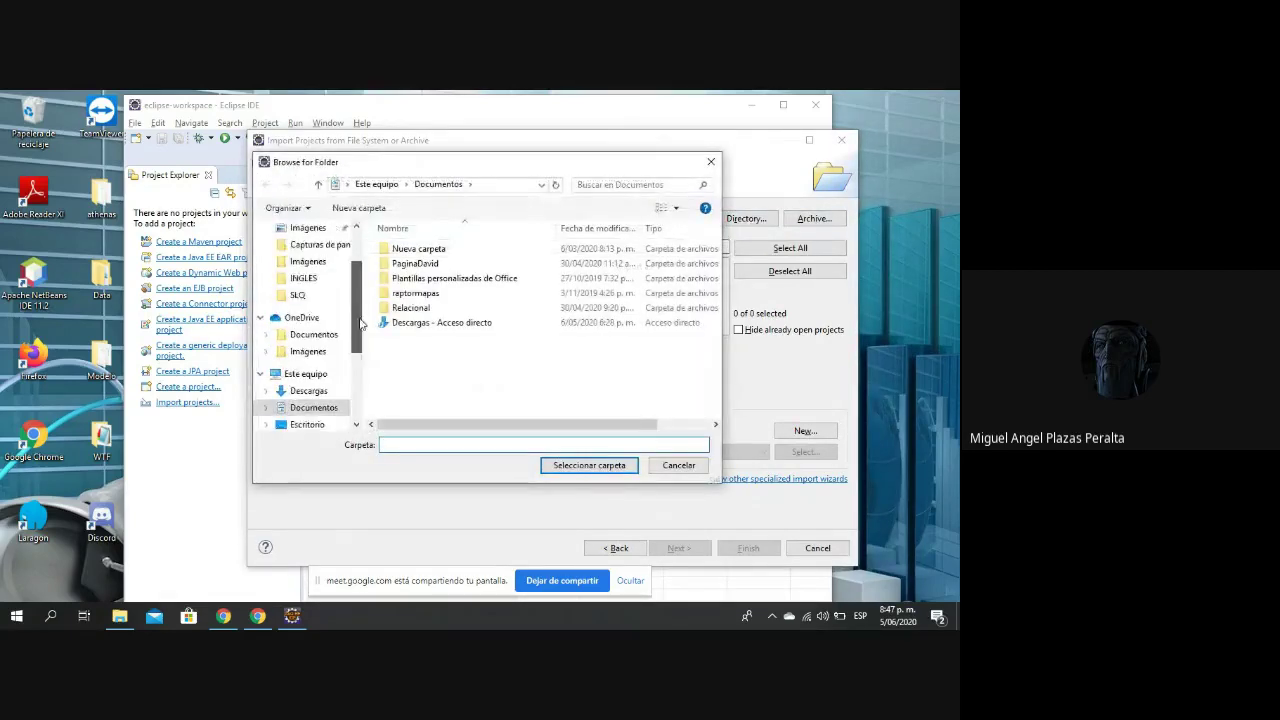
{"action": "left_click", "coordinate": [340, 372]}
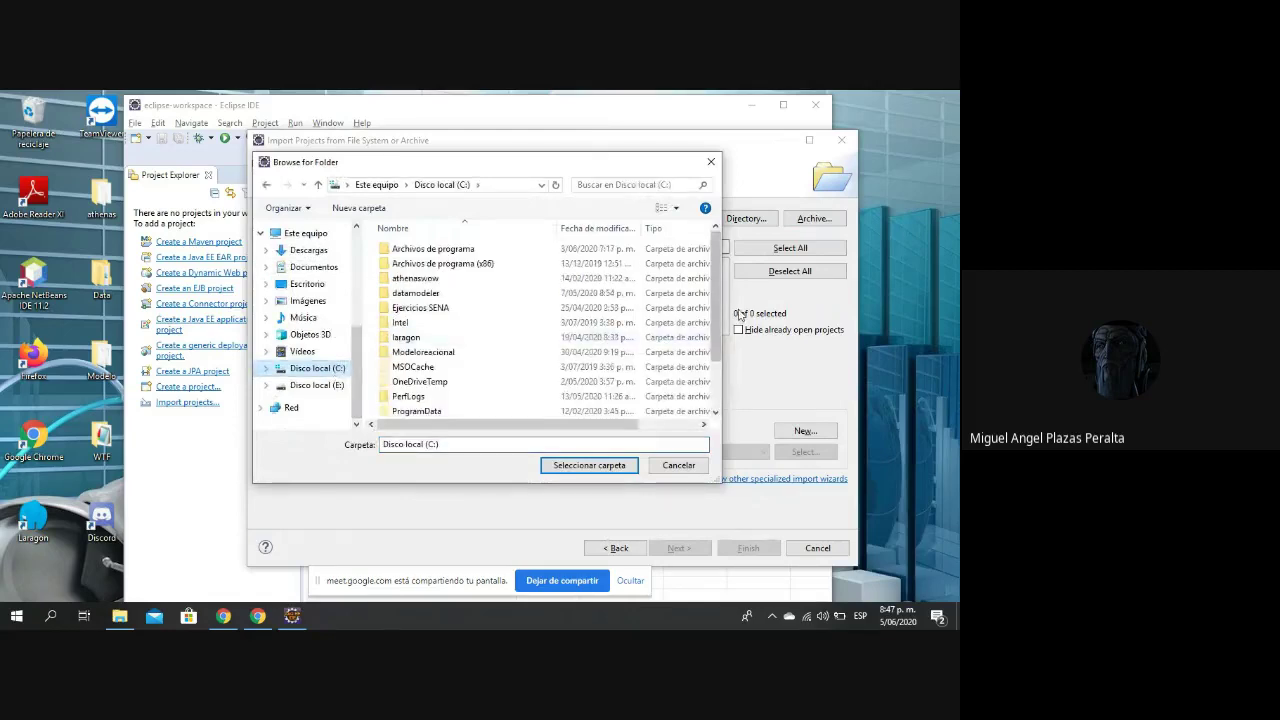
{"action": "scroll", "coordinate": [719, 318], "scroll_direction": "down", "scroll_amount": 2}
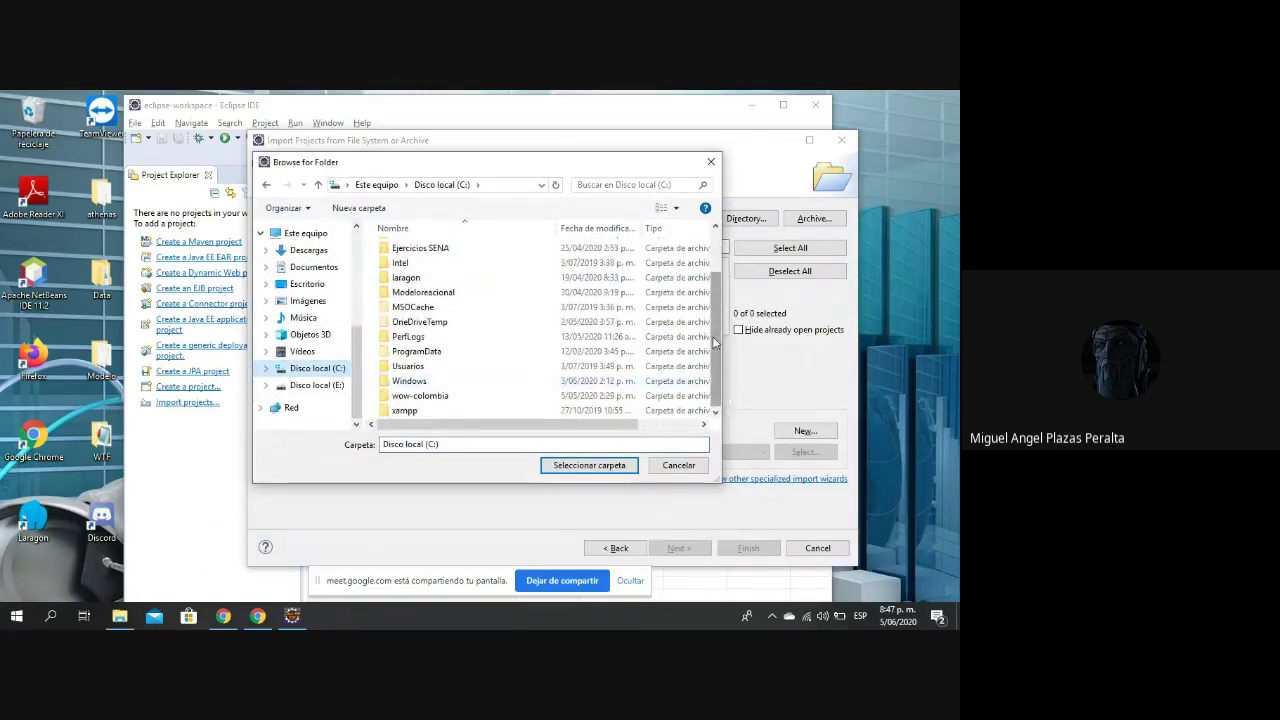
{"action": "scroll", "coordinate": [719, 330], "scroll_direction": "up", "scroll_amount": 2}
{"action": "double_click", "coordinate": [430, 249]}
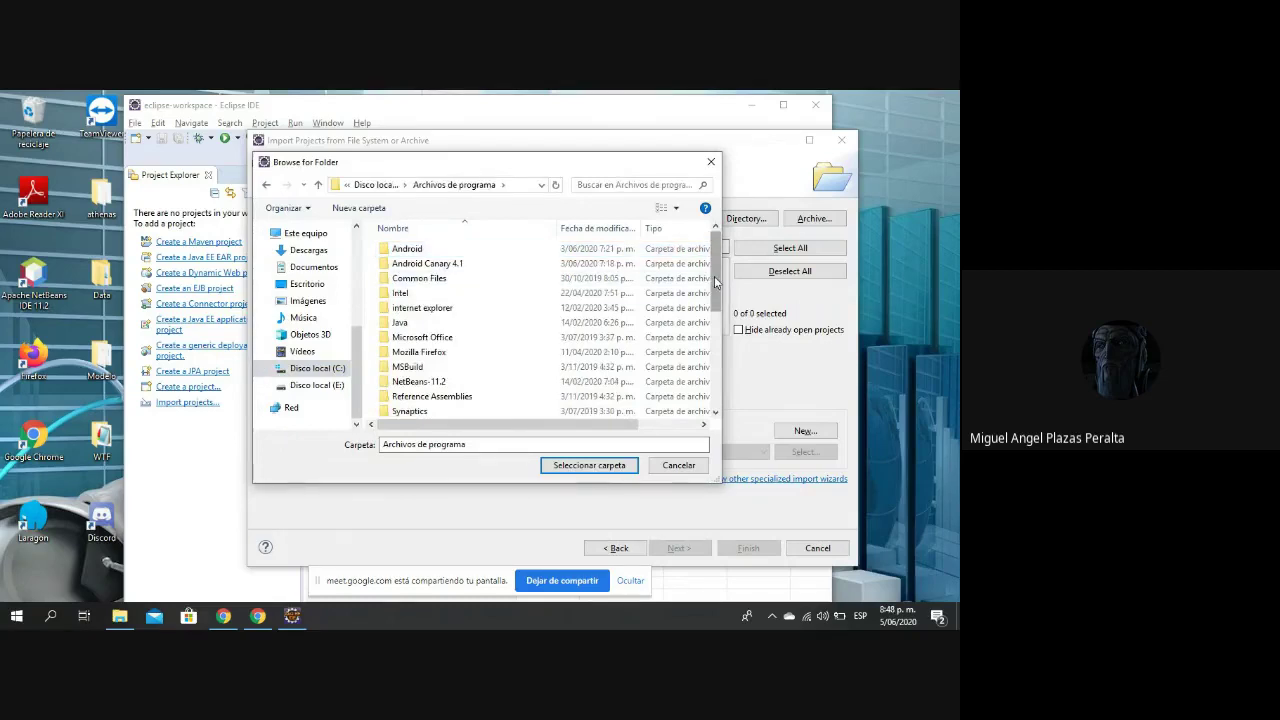
{"action": "scroll", "coordinate": [716, 282], "scroll_direction": "down", "scroll_amount": 4}
{"action": "scroll", "coordinate": [700, 300], "scroll_direction": "up", "scroll_amount": 4}
{"action": "key", "text": "alt+Left"}
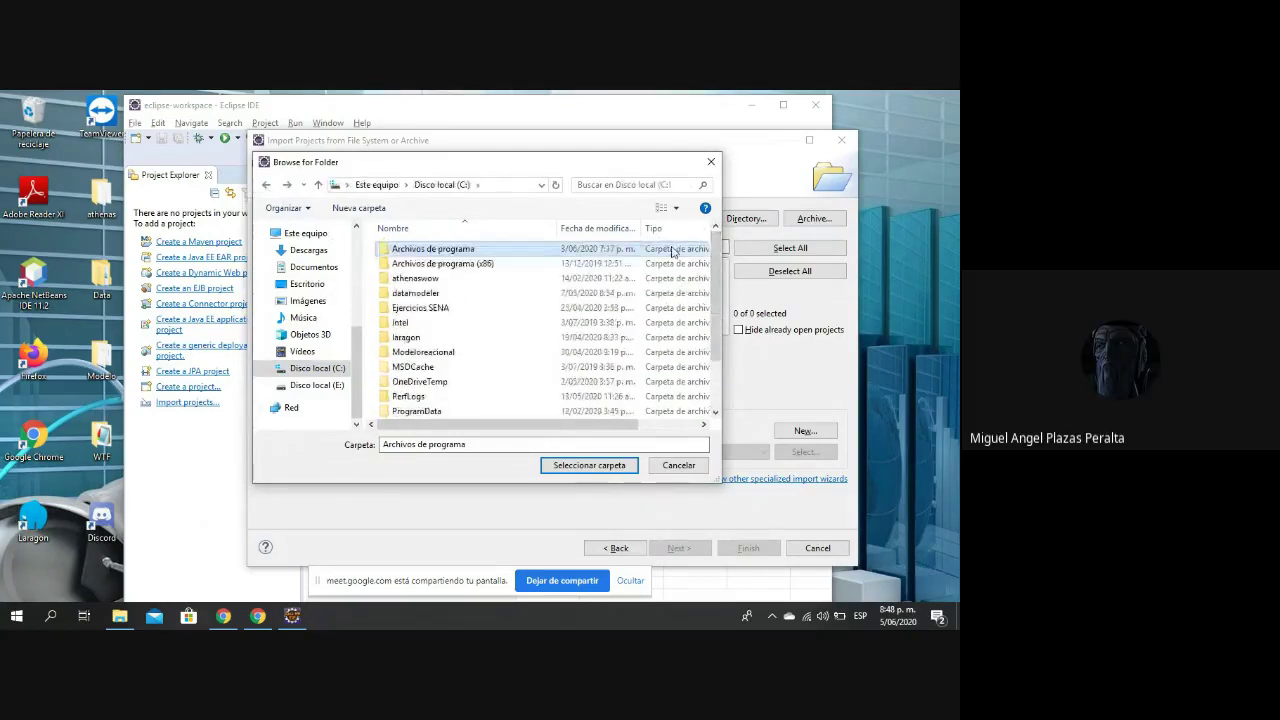
Open Usuarios > usuario > eclipse-workspace_Ba in the folder chooser for the import source.
{"action": "left_click_drag", "start_coordinate": [713, 281], "coordinate": [713, 330]}
{"action": "double_click", "coordinate": [406, 368]}
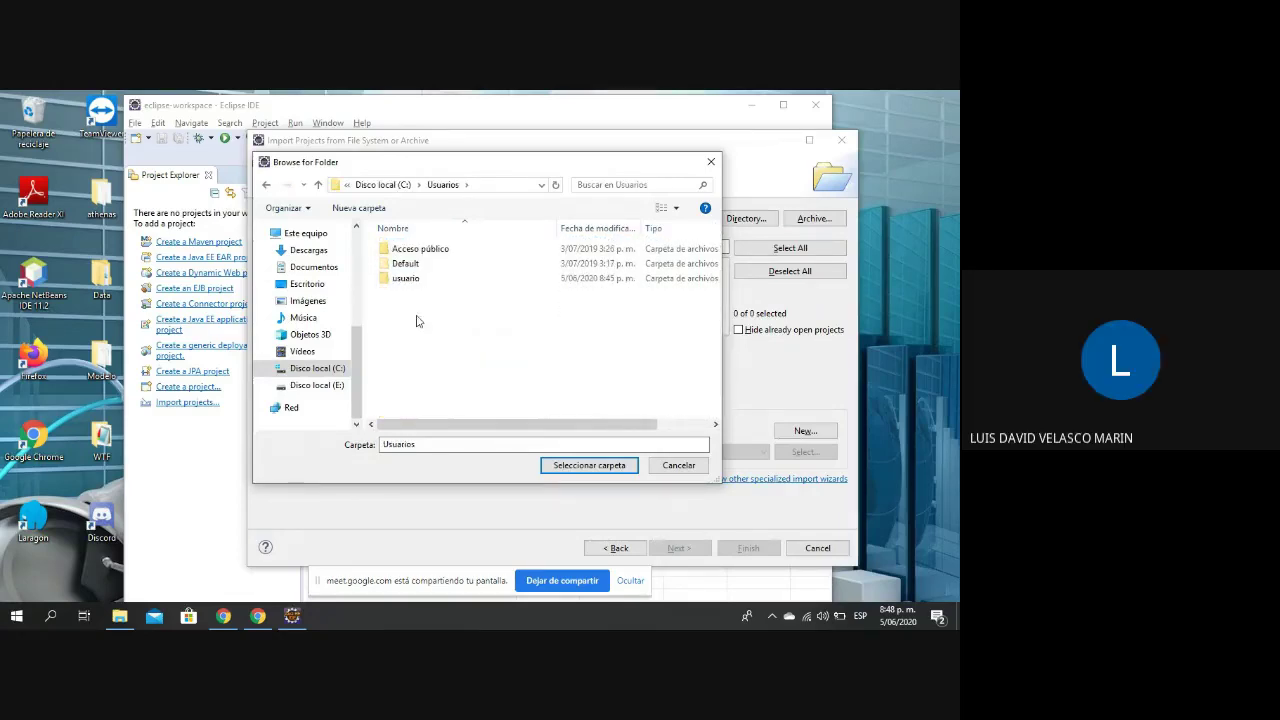
{"action": "left_click", "coordinate": [420, 281]}
{"action": "double_click", "coordinate": [420, 282]}
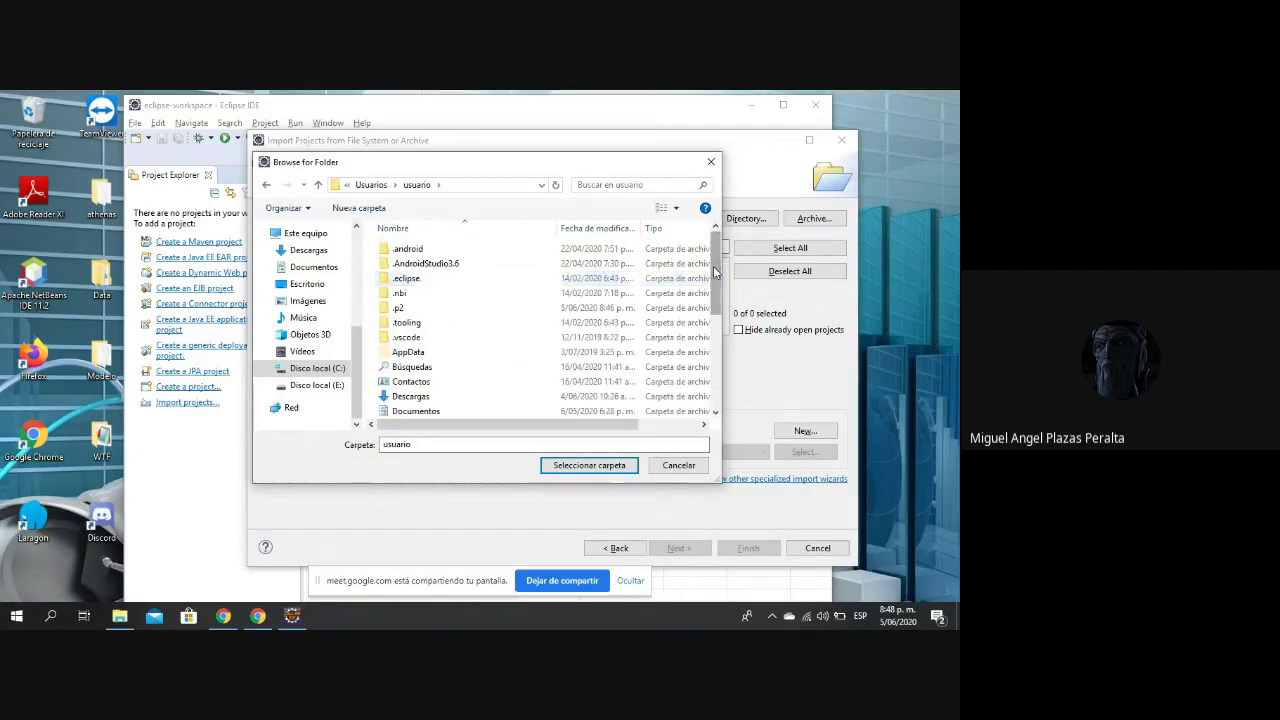
{"action": "scroll", "coordinate": [448, 340], "scroll_direction": "down", "scroll_amount": 2}
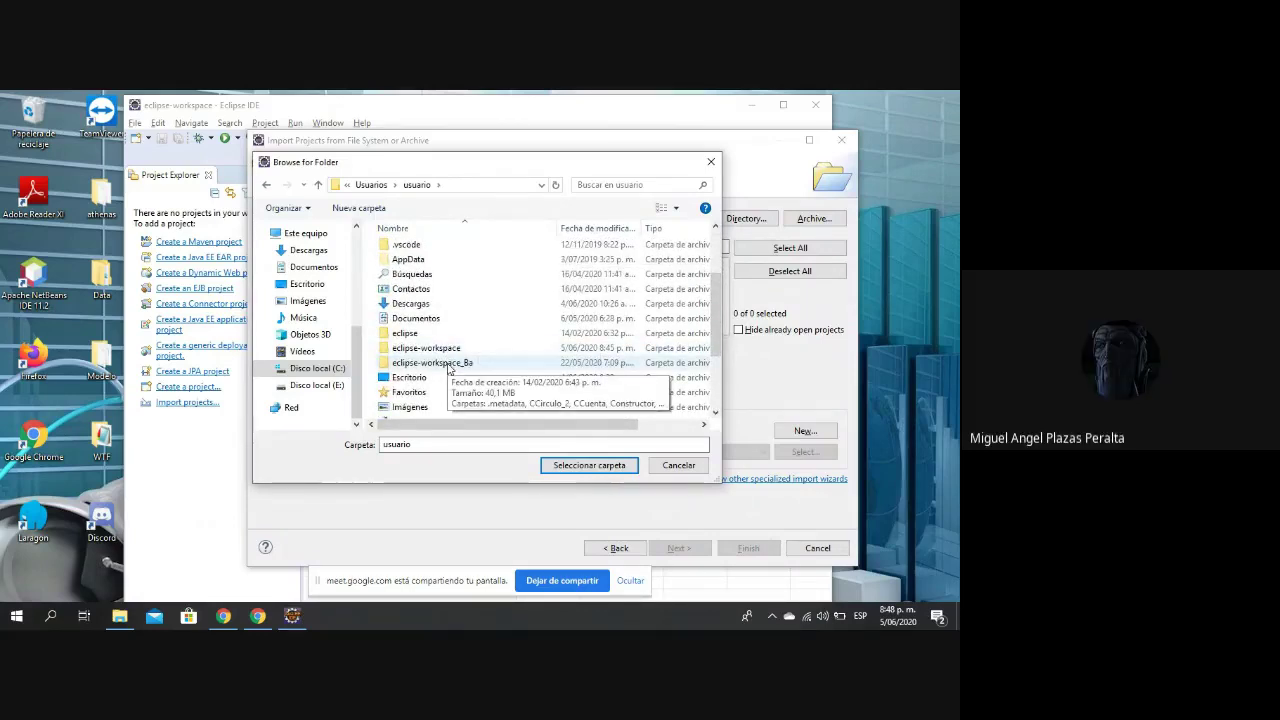
{"action": "double_click", "coordinate": [449, 365]}
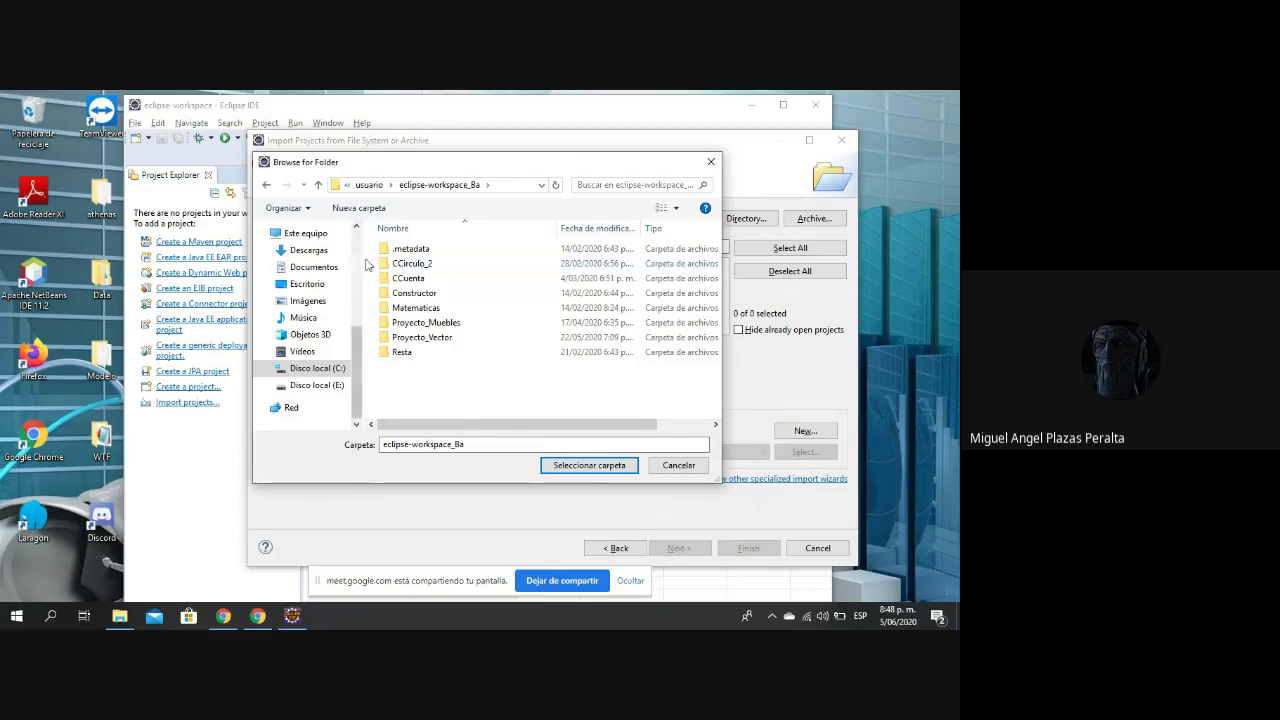
{"action": "left_click", "coordinate": [421, 265]}
{"action": "left_click", "coordinate": [414, 277]}
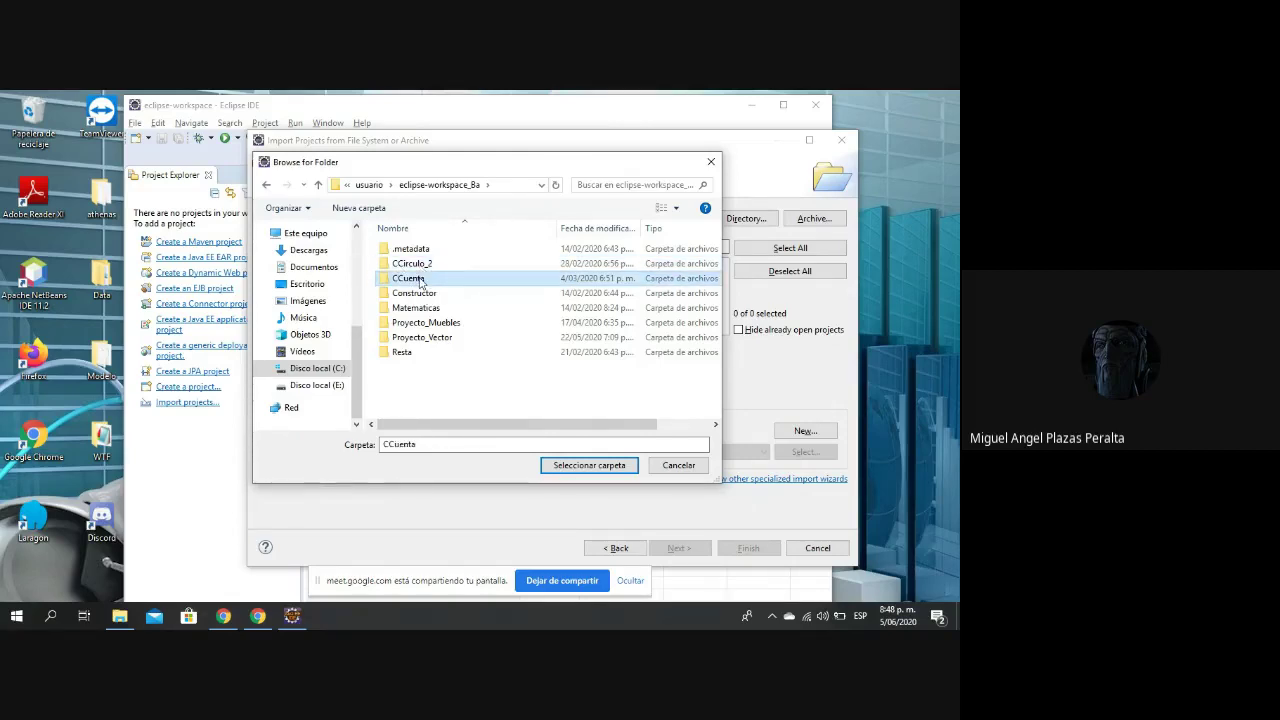
{"action": "left_click", "coordinate": [398, 264]}
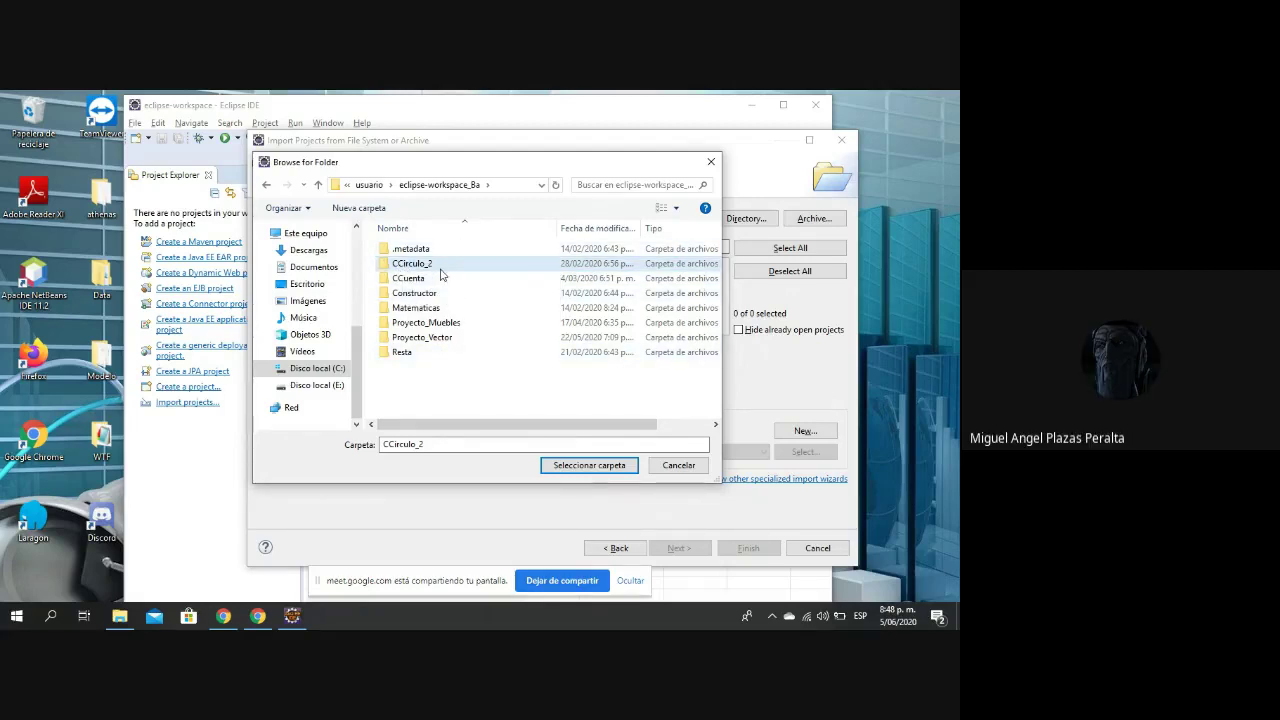
{"action": "left_click", "coordinate": [673, 467]}
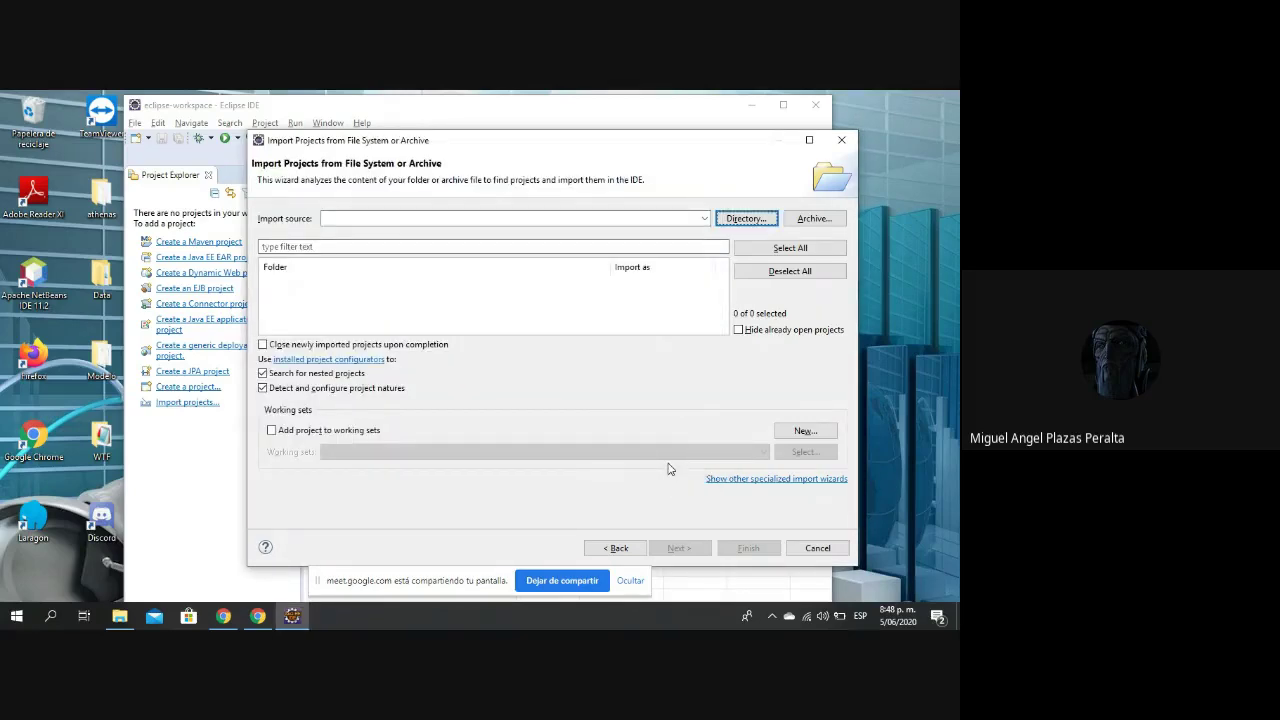
{"action": "left_click", "coordinate": [813, 219]}
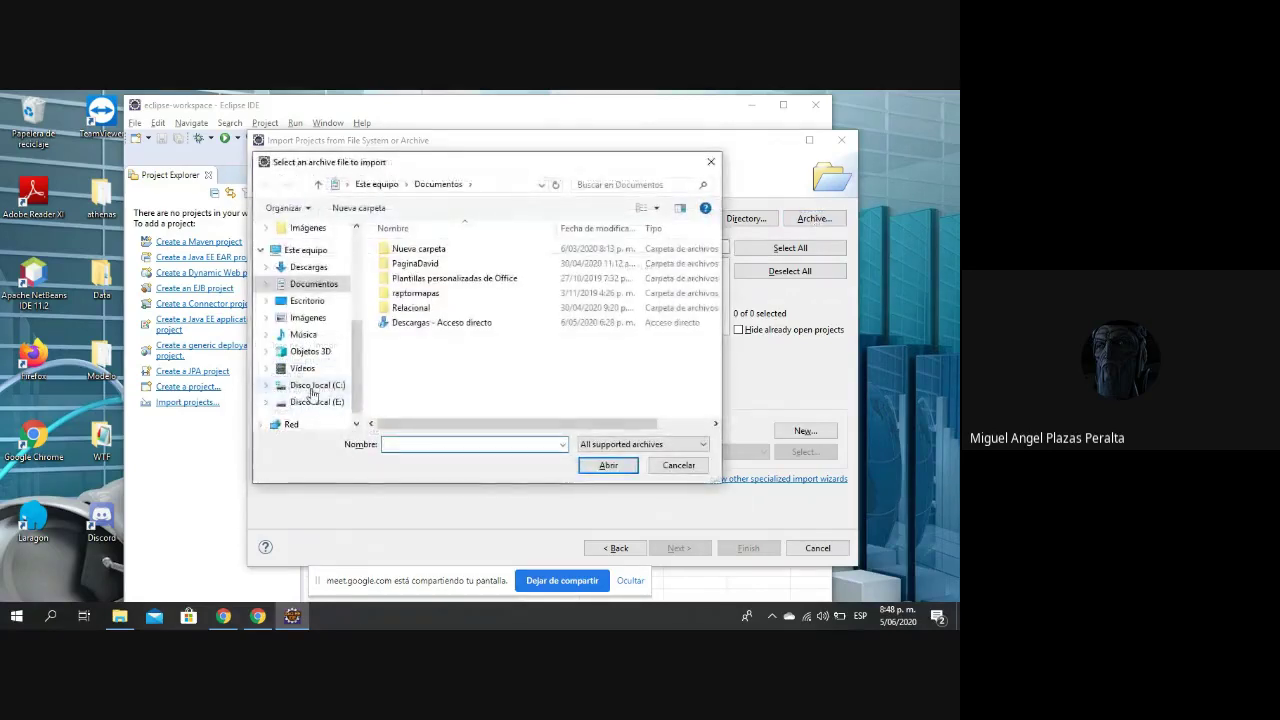
{"action": "left_click", "coordinate": [305, 385]}
{"action": "scroll", "coordinate": [711, 288], "scroll_direction": "down", "scroll_amount": 2}
{"action": "double_click", "coordinate": [430, 368]}
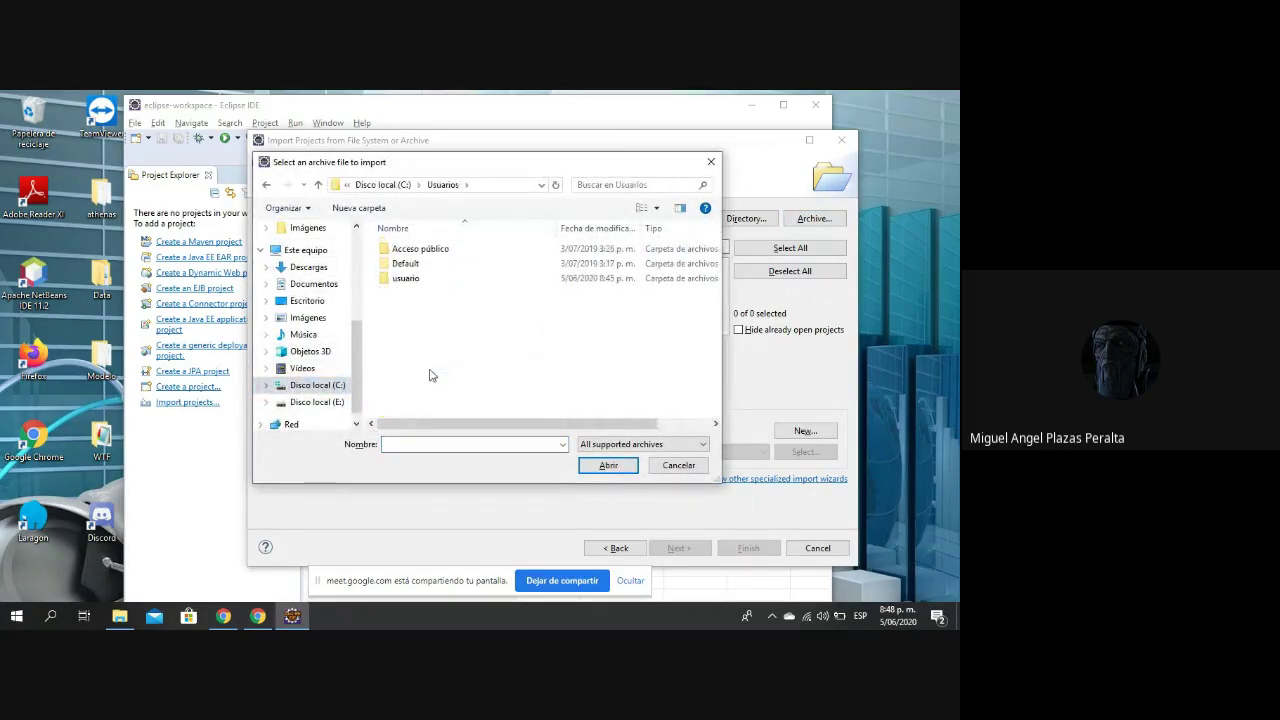
{"action": "left_click", "coordinate": [432, 280]}
{"action": "double_click", "coordinate": [432, 280]}
{"action": "scroll", "coordinate": [467, 330], "scroll_direction": "down", "scroll_amount": 3}
{"action": "double_click", "coordinate": [467, 327]}
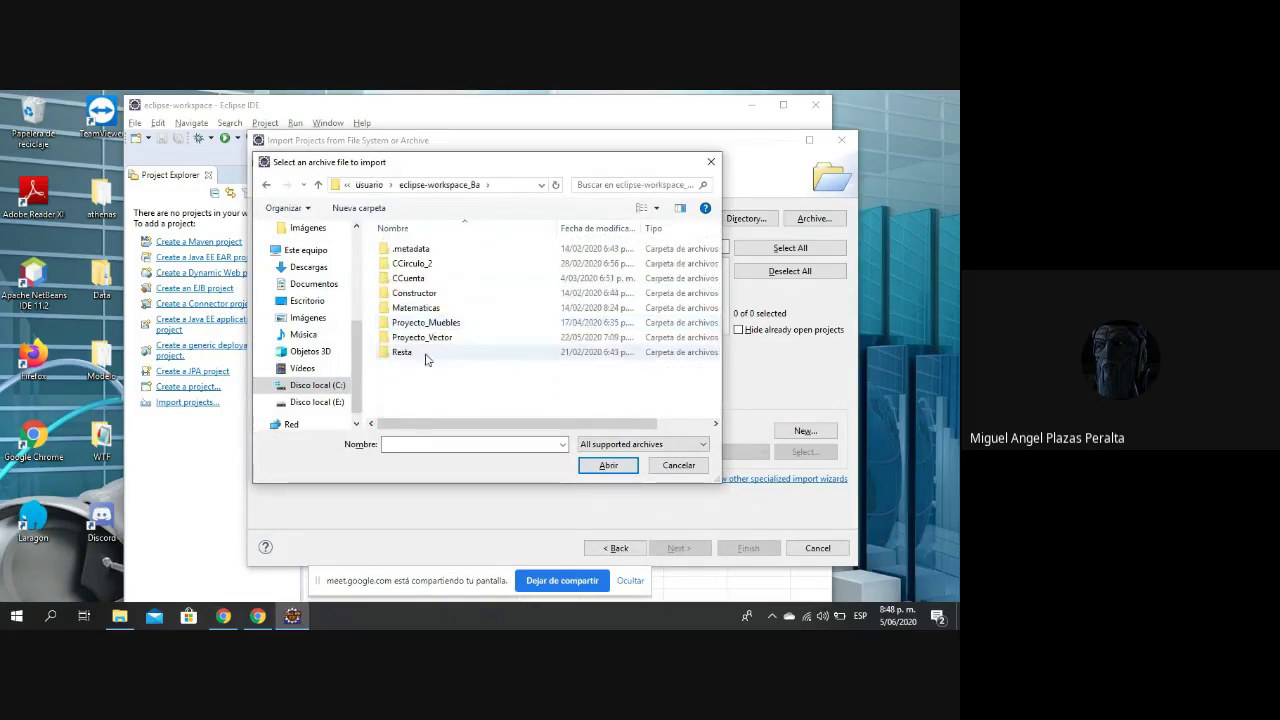
{"action": "left_click", "coordinate": [407, 281]}
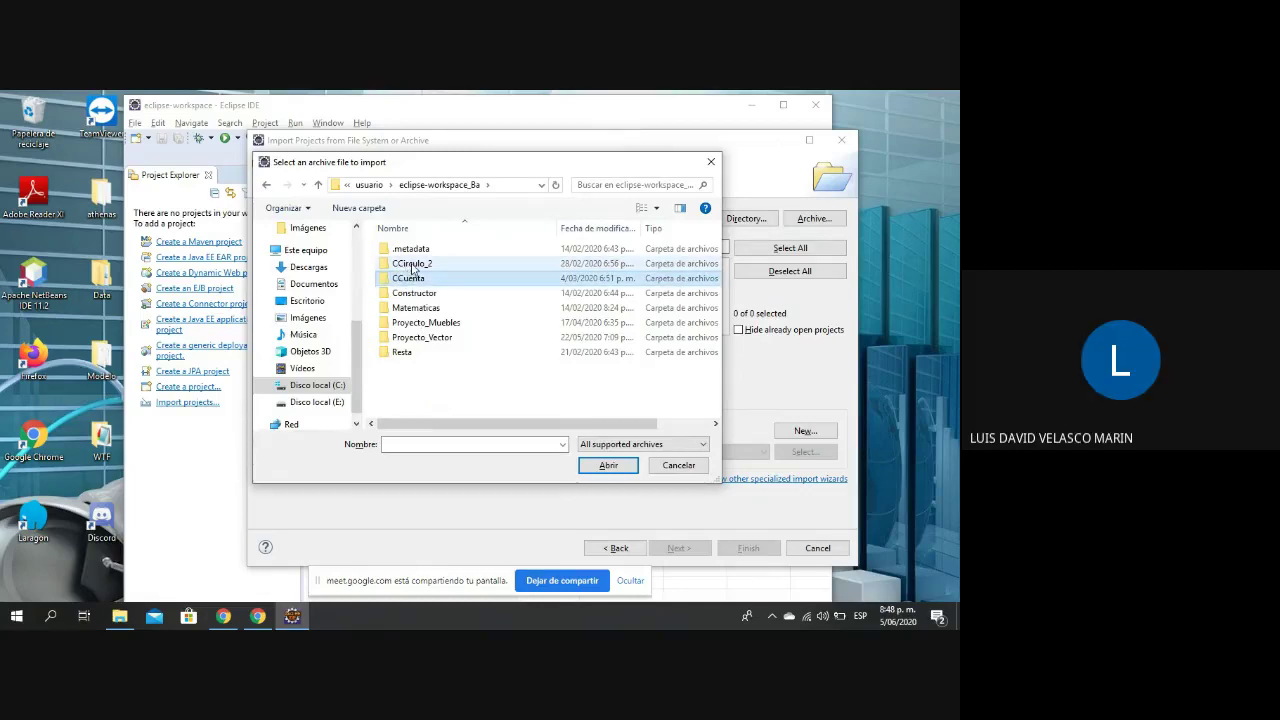
{"action": "left_click", "coordinate": [412, 264]}
{"action": "right_click", "coordinate": [408, 270]}
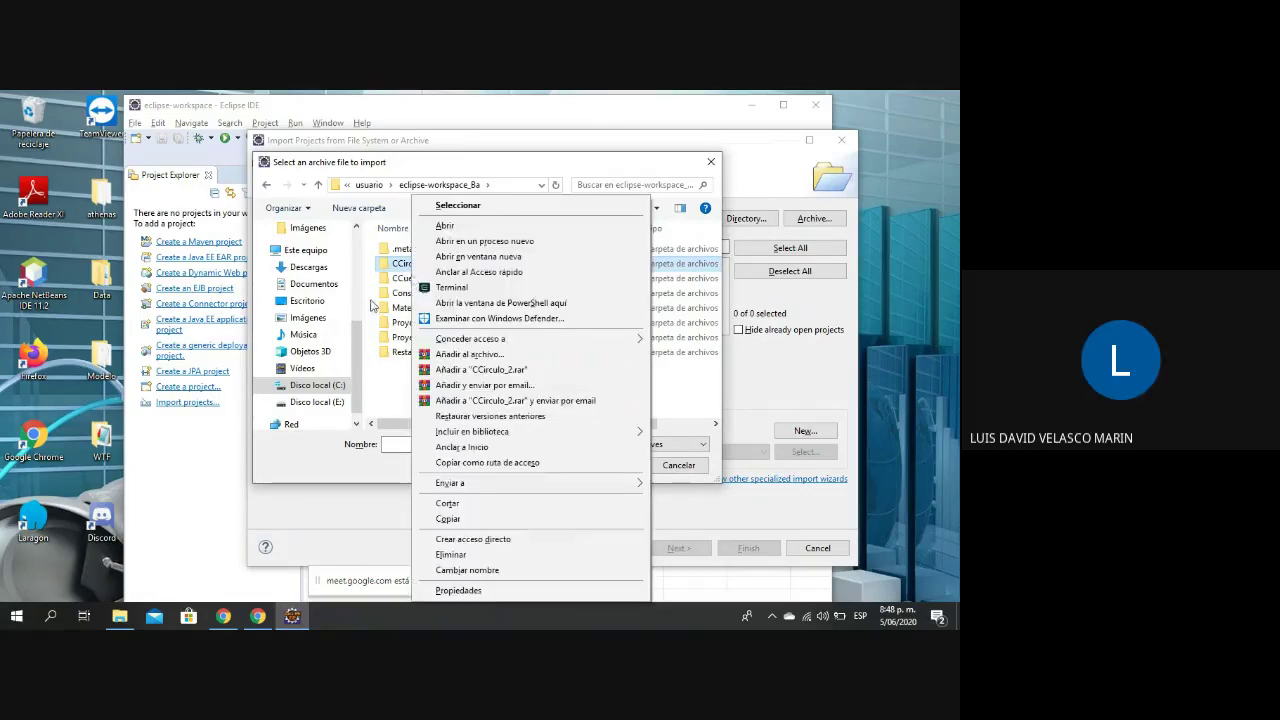
{"action": "left_click", "coordinate": [423, 371]}
{"action": "mouse_move", "coordinate": [419, 358]}
{"action": "left_mouse_down"}
{"action": "mouse_move", "coordinate": [420, 267]}
{"action": "mouse_move", "coordinate": [418, 362]}
{"action": "mouse_move", "coordinate": [436, 358]}
{"action": "left_mouse_up"}
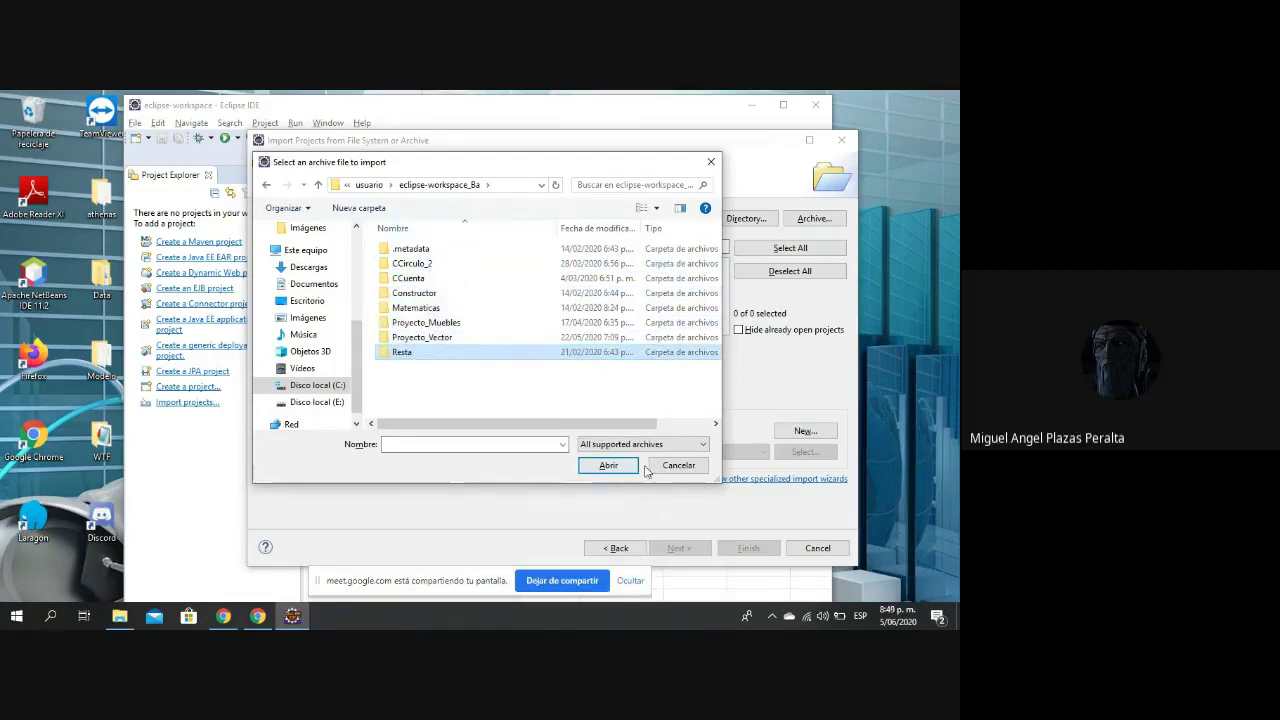
{"action": "left_click", "coordinate": [678, 465]}
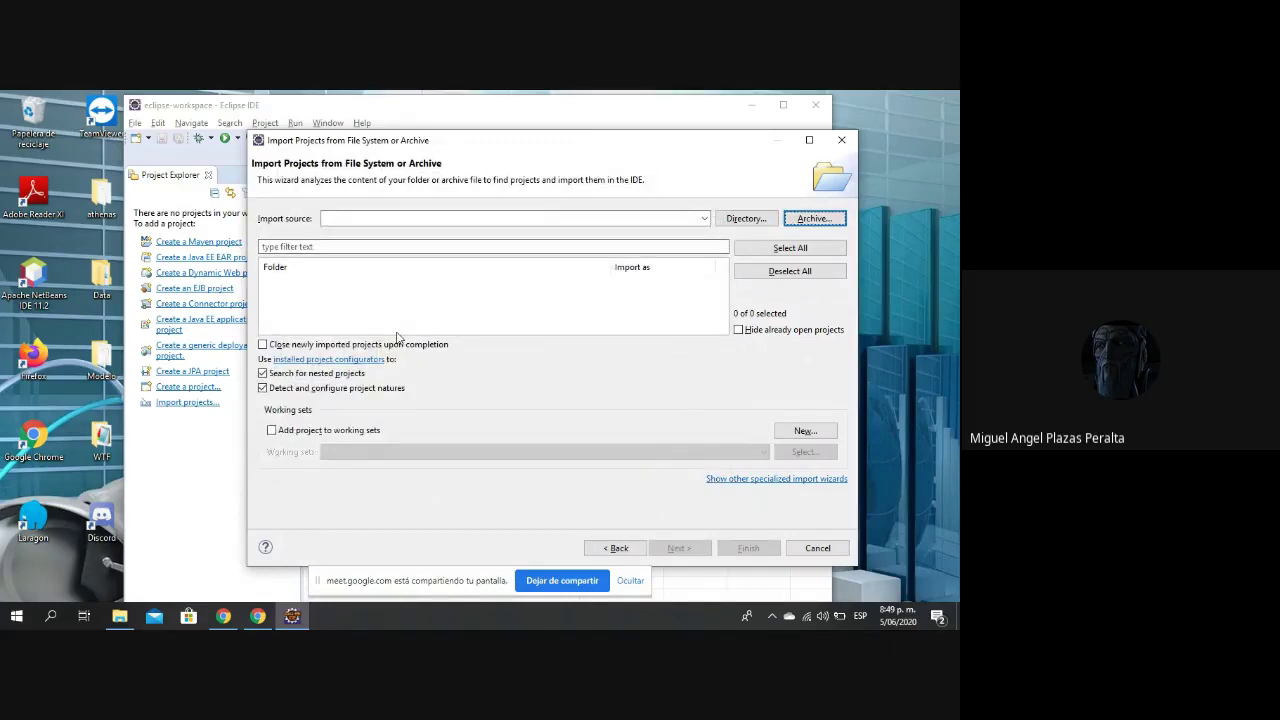
Browse for the import source directory and open Disco local (C:) > Usuarios > usuario > eclipse-workspace_Ba in the folder chooser.
{"action": "left_click", "coordinate": [764, 218]}
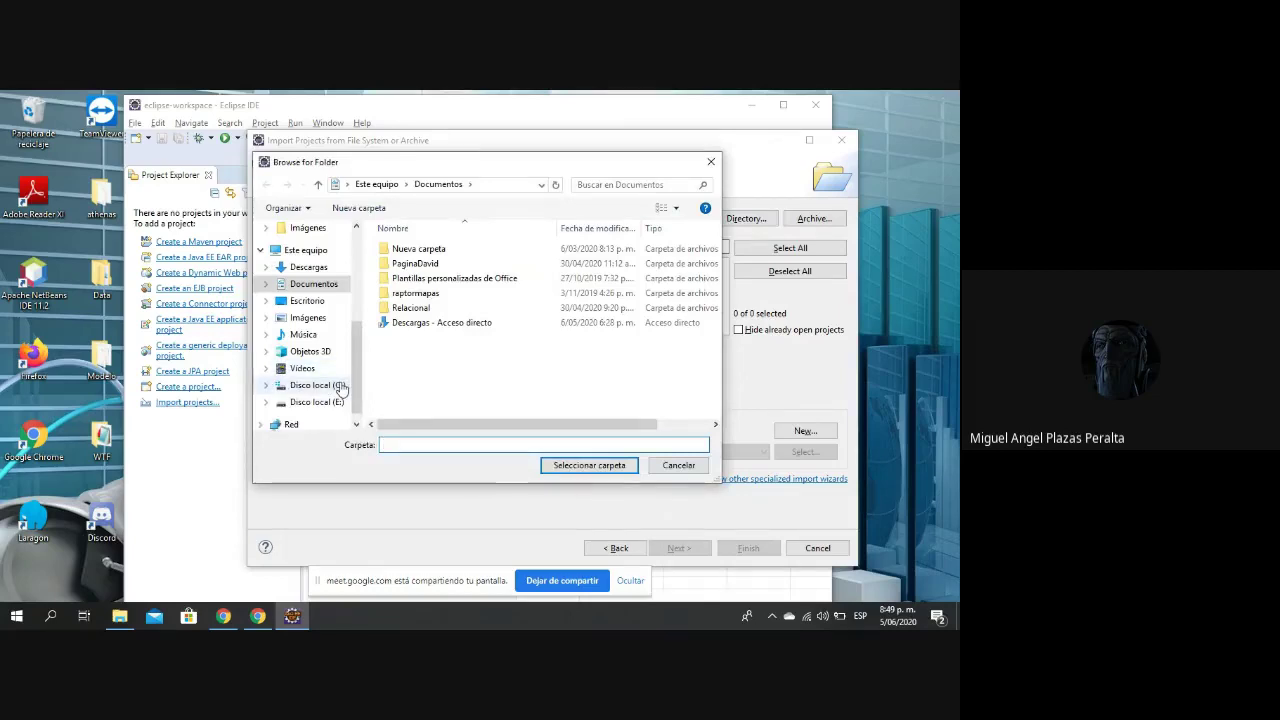
{"action": "left_click", "coordinate": [340, 387]}
{"action": "scroll", "coordinate": [718, 328], "scroll_direction": "down", "scroll_amount": 2}
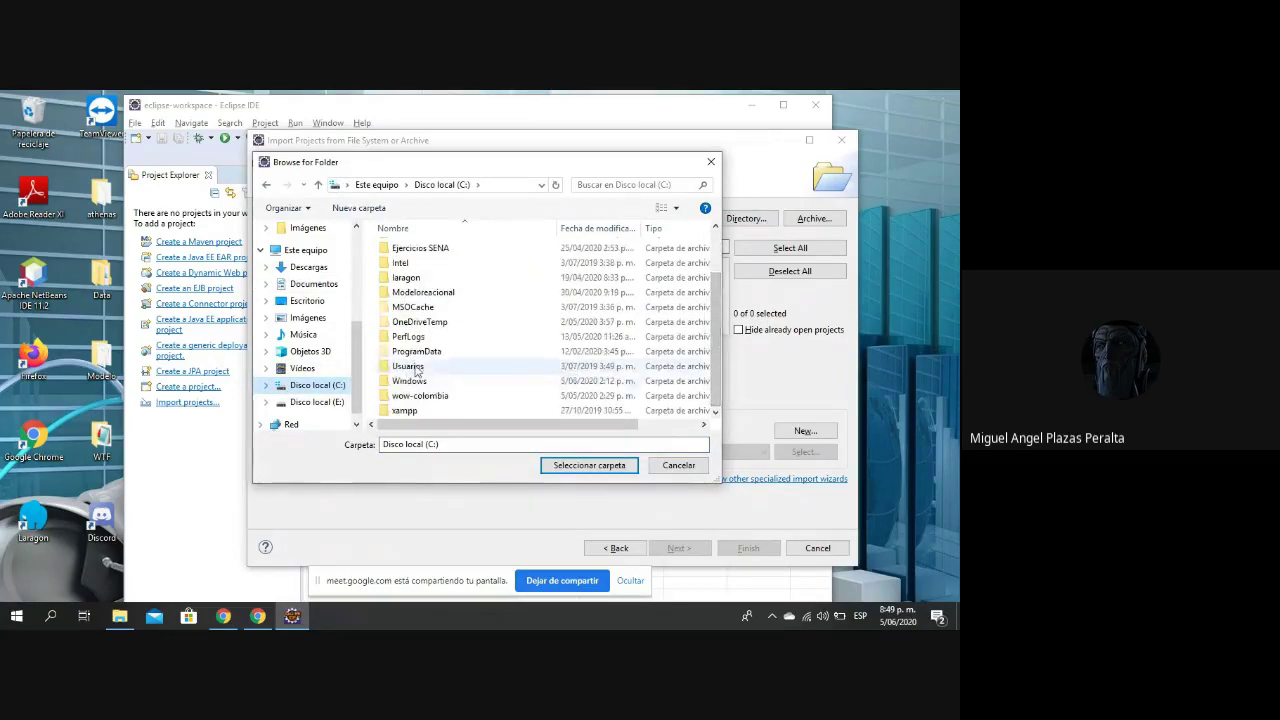
{"action": "double_click", "coordinate": [410, 367]}
{"action": "left_click", "coordinate": [418, 284]}
{"action": "double_click", "coordinate": [418, 282]}
{"action": "scroll", "coordinate": [410, 310], "scroll_direction": "down", "scroll_amount": 5}
{"action": "left_click", "coordinate": [410, 307]}
{"action": "double_click", "coordinate": [410, 307]}
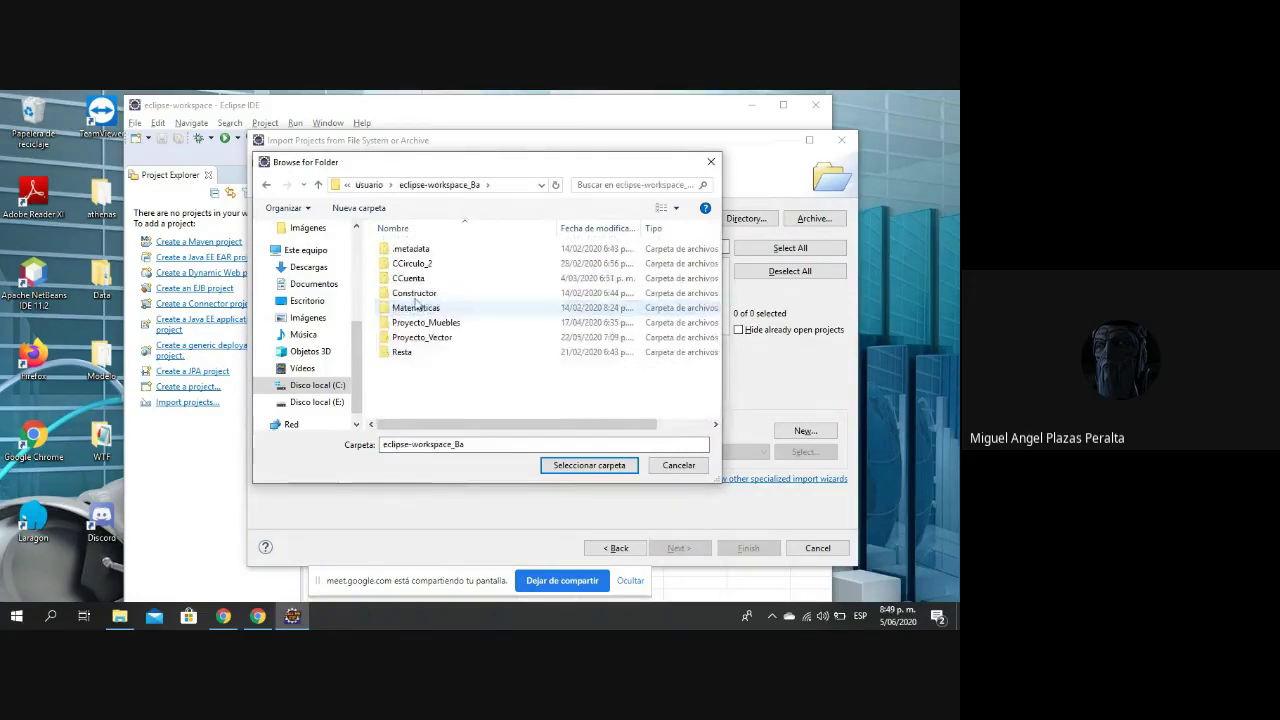
Choose the CCirculo_2 folder as the import source and import it as an Eclipse project.
{"action": "left_click", "coordinate": [423, 266]}
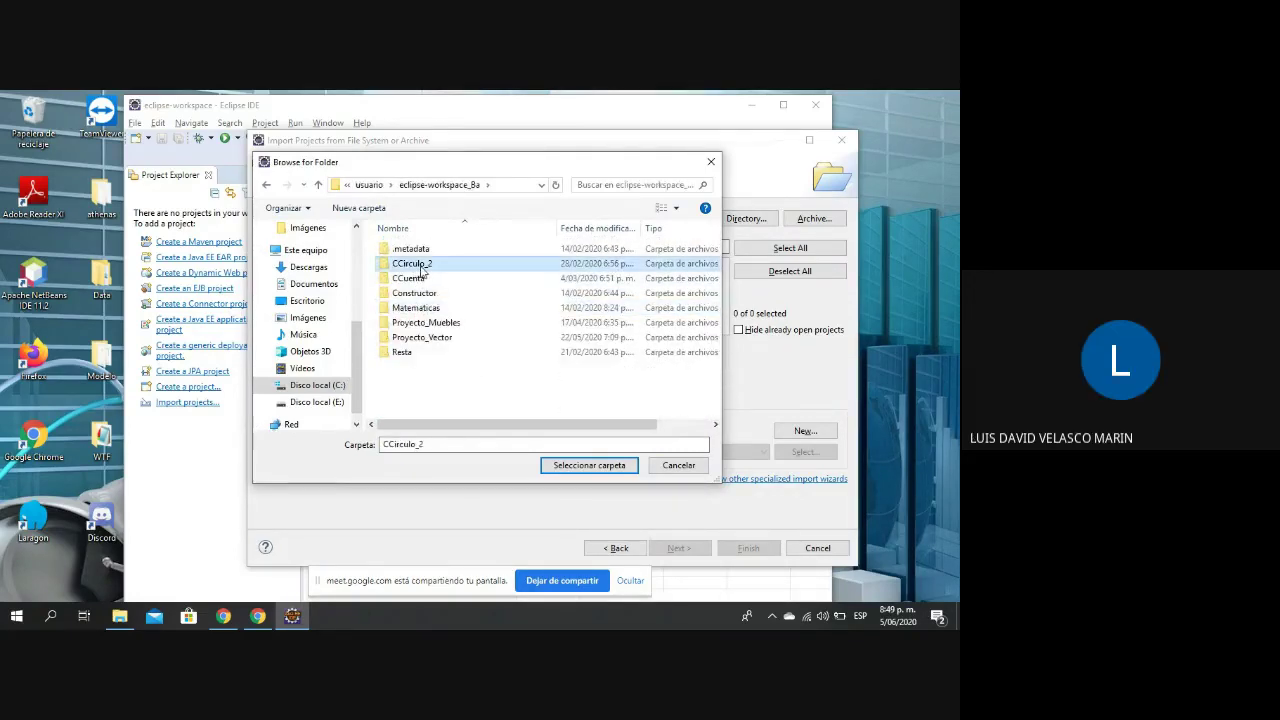
{"action": "left_click", "coordinate": [586, 468]}
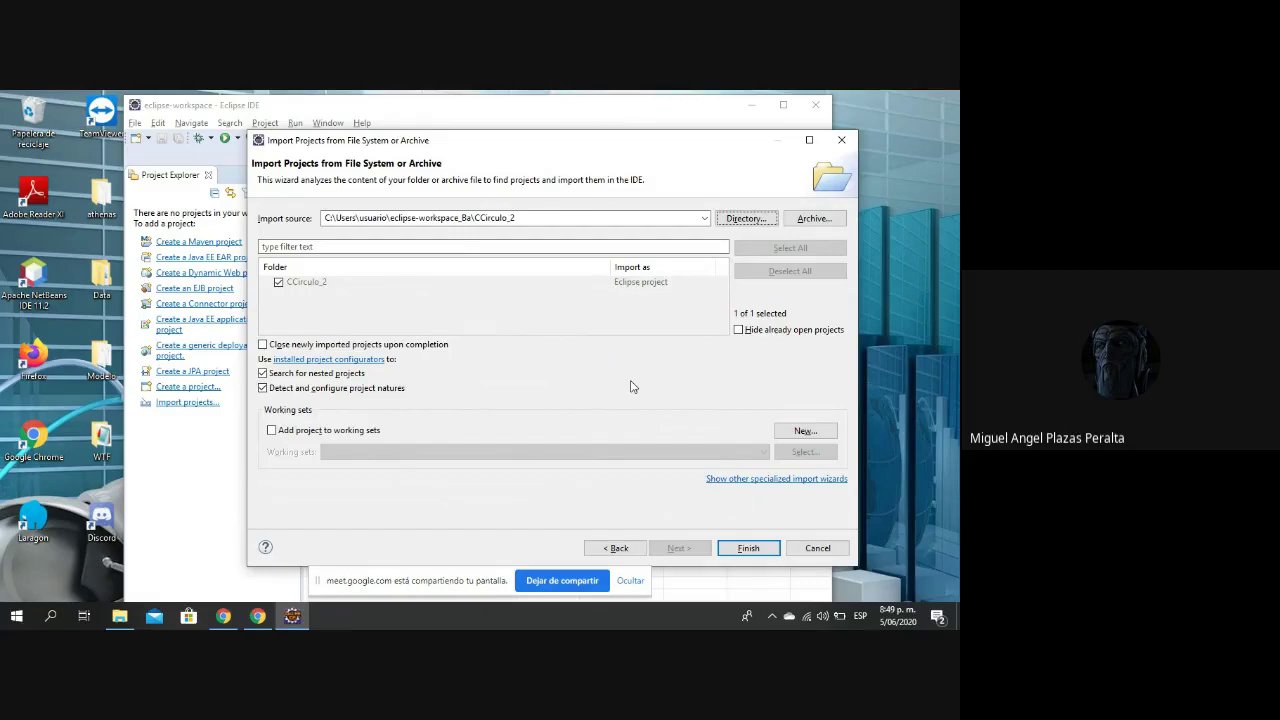
{"action": "left_click", "coordinate": [752, 548]}
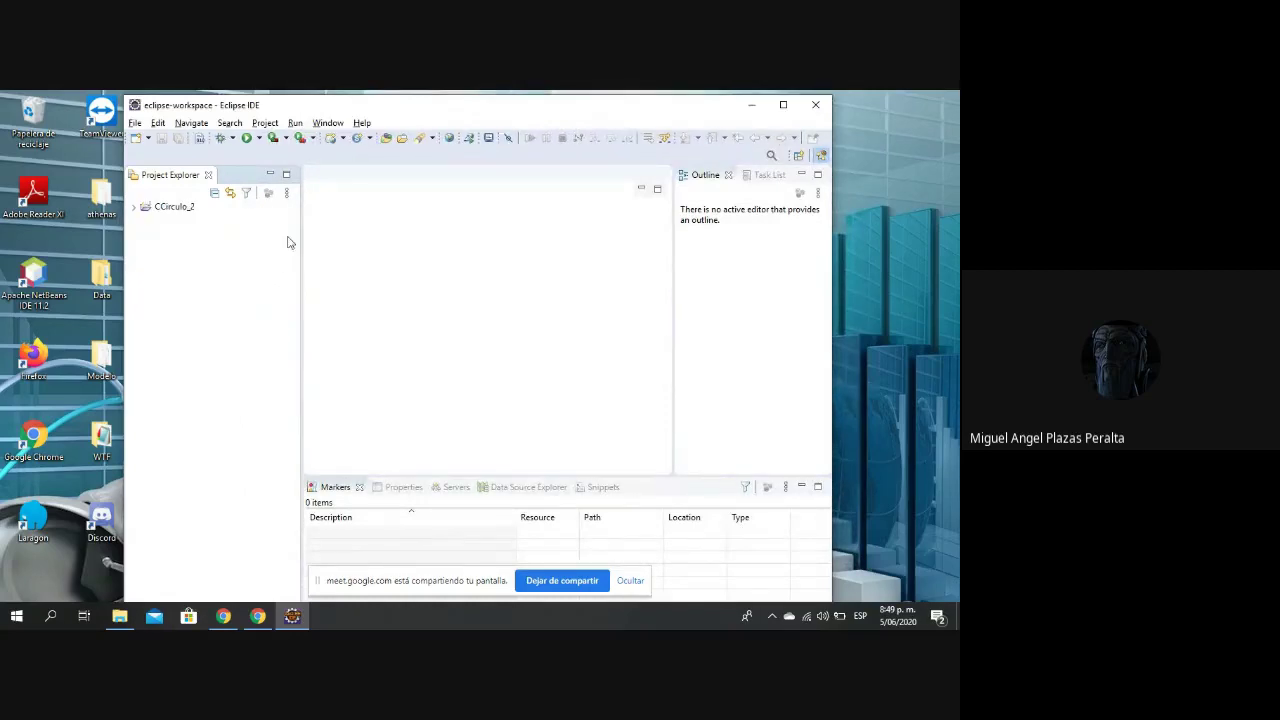
Expand the CCirculo_2 project down to its src package CCirculo_2 and open Carea.java in the editor.
{"action": "left_click", "coordinate": [134, 206]}
{"action": "left_click", "coordinate": [146, 232]}
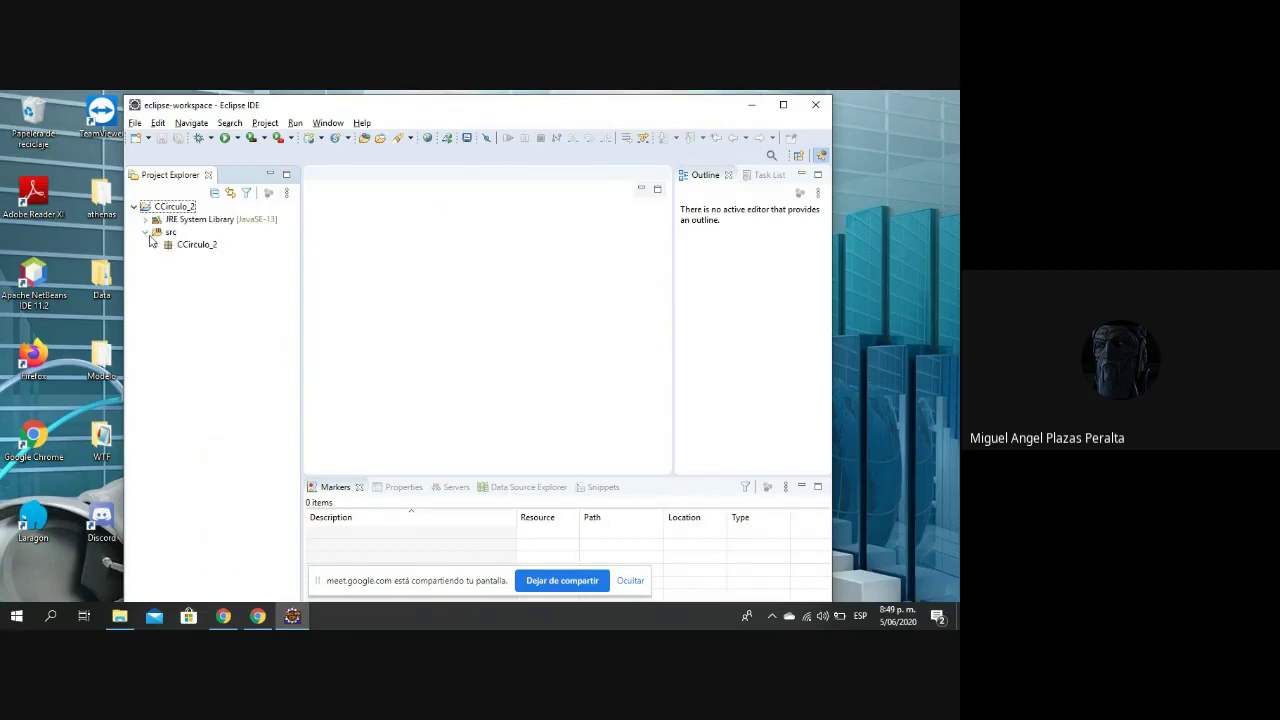
{"action": "left_click", "coordinate": [156, 245]}
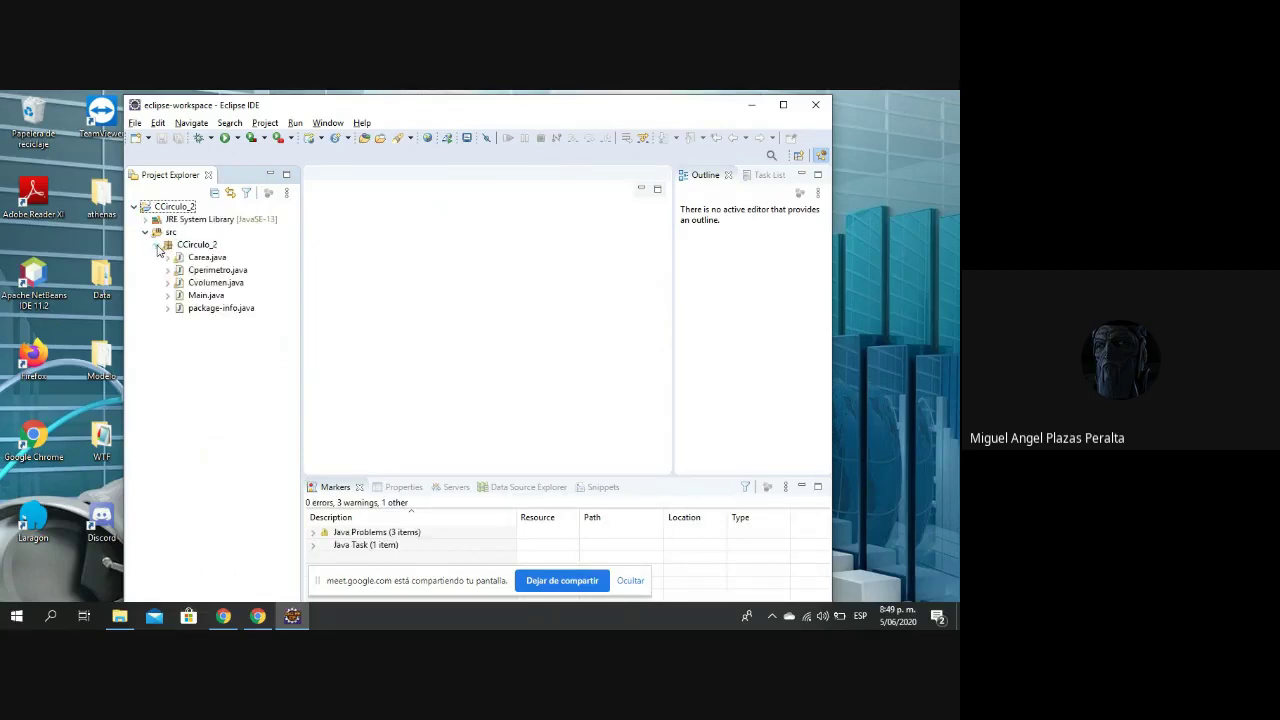
{"action": "left_click", "coordinate": [207, 259]}
{"action": "double_click", "coordinate": [205, 258]}
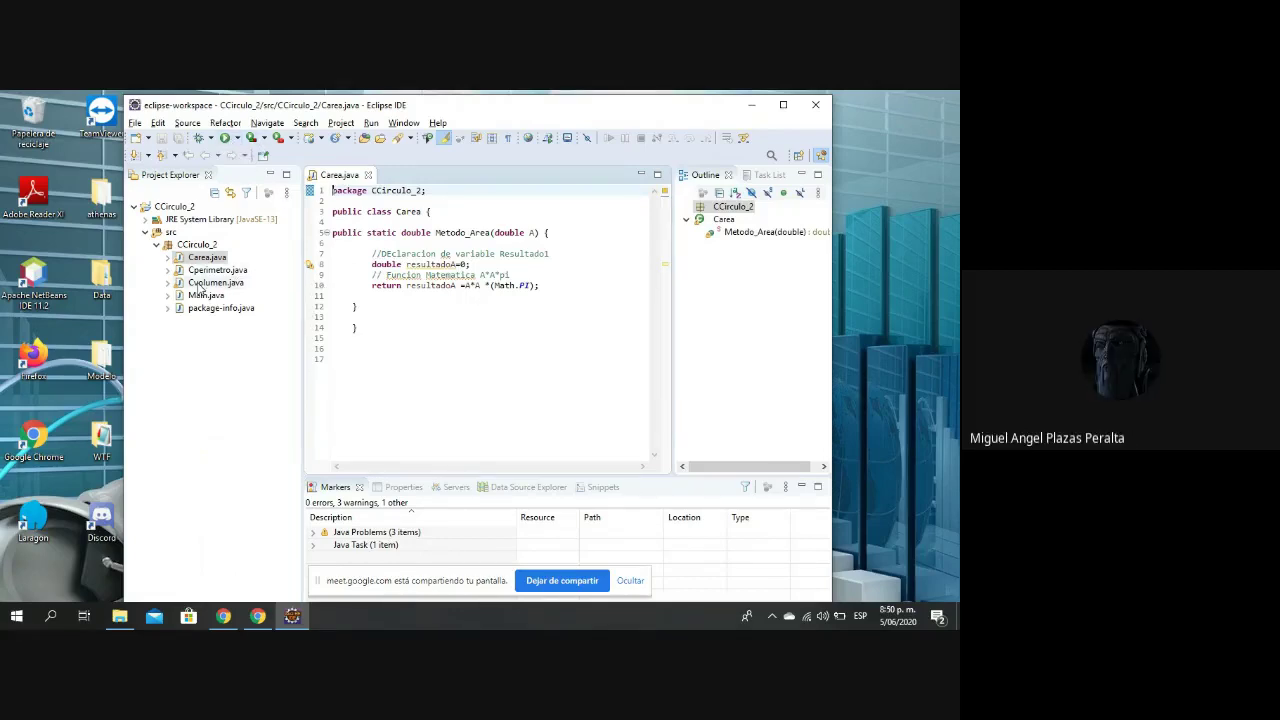
Try to run the project from Carea.java.
{"action": "left_click", "coordinate": [227, 140]}
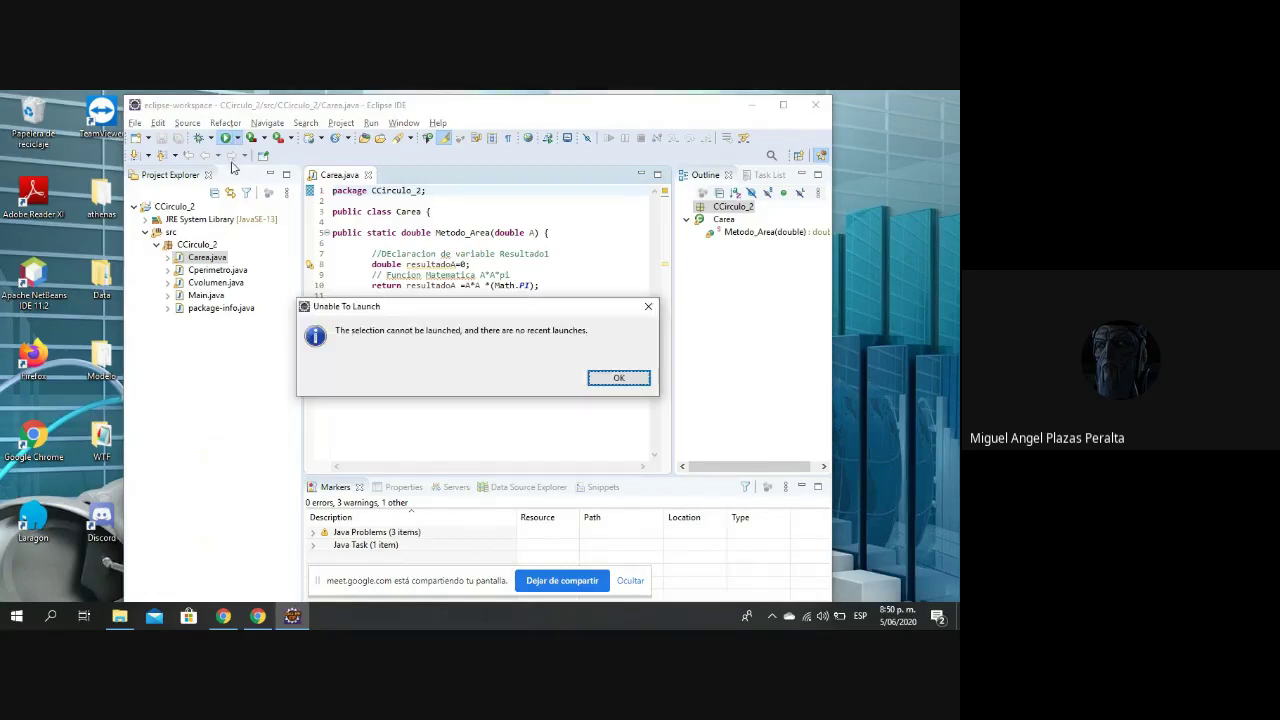
{"action": "left_click", "coordinate": [617, 383]}
{"action": "left_click", "coordinate": [227, 140]}
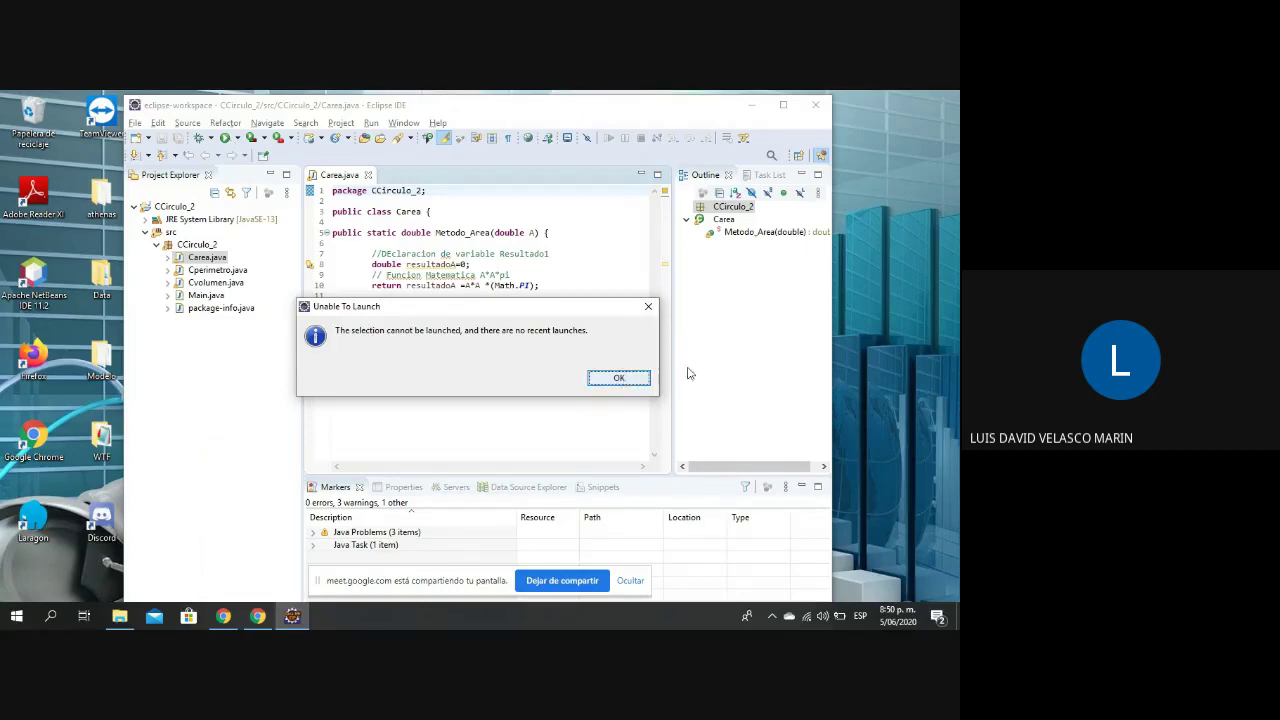
{"action": "left_click", "coordinate": [618, 379]}
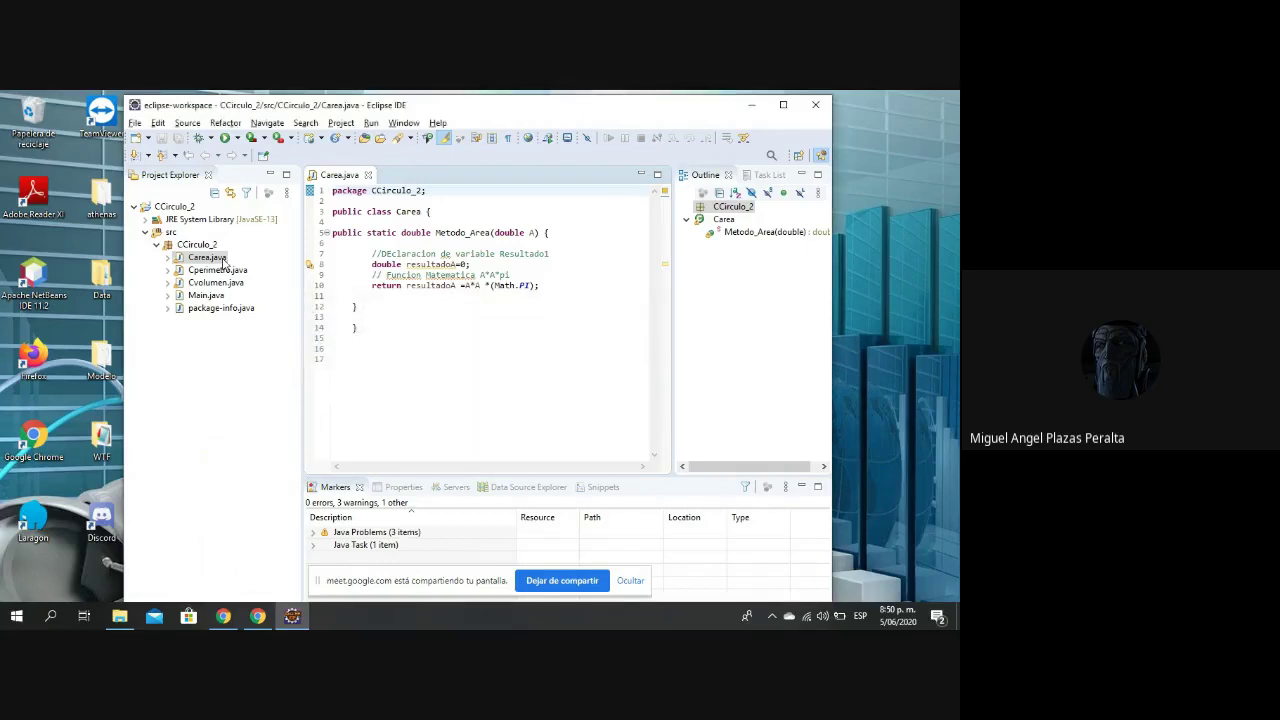
Open Main.java from the CCirculo_2 package and run it.
{"action": "left_click", "coordinate": [227, 274]}
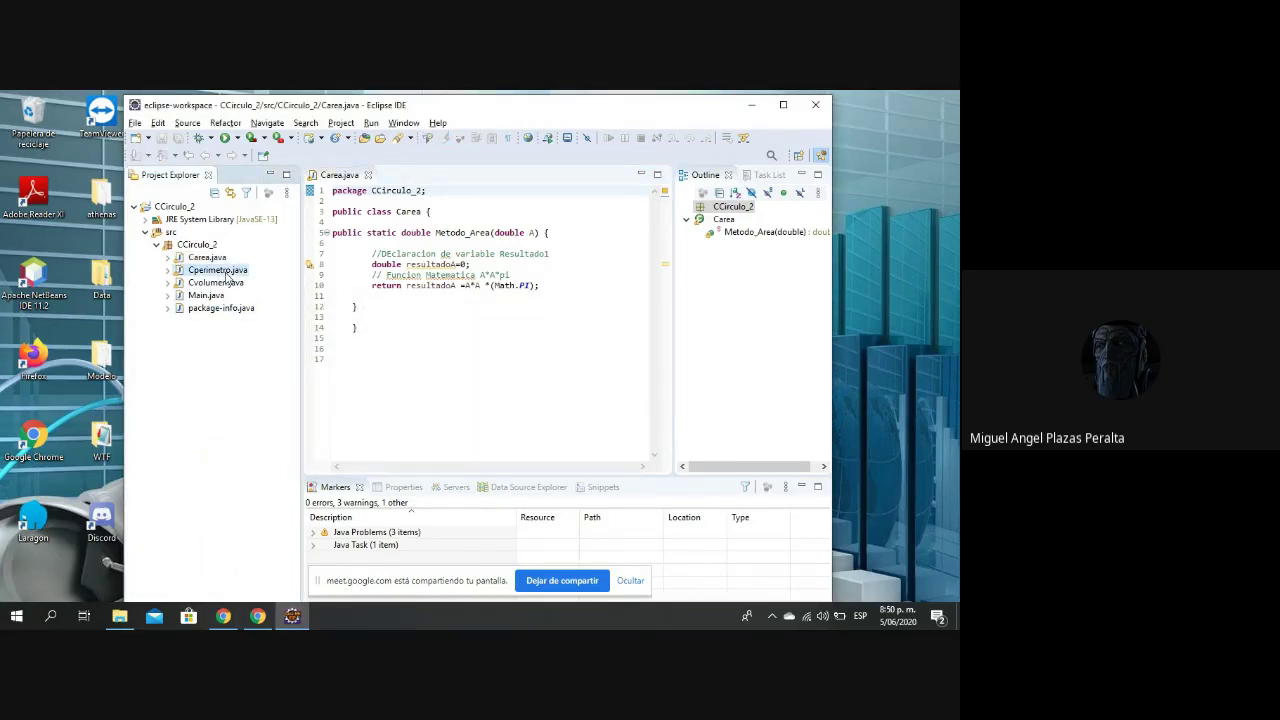
{"action": "double_click", "coordinate": [212, 296]}
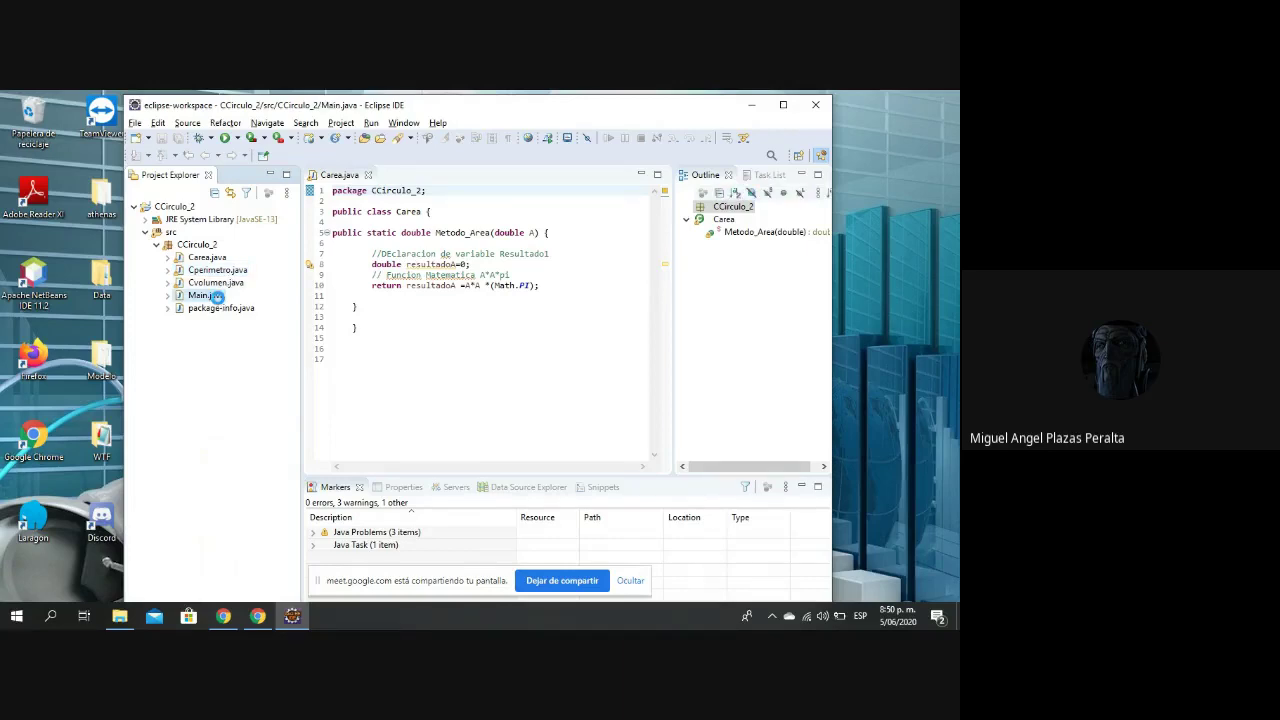
{"action": "left_click", "coordinate": [226, 138]}
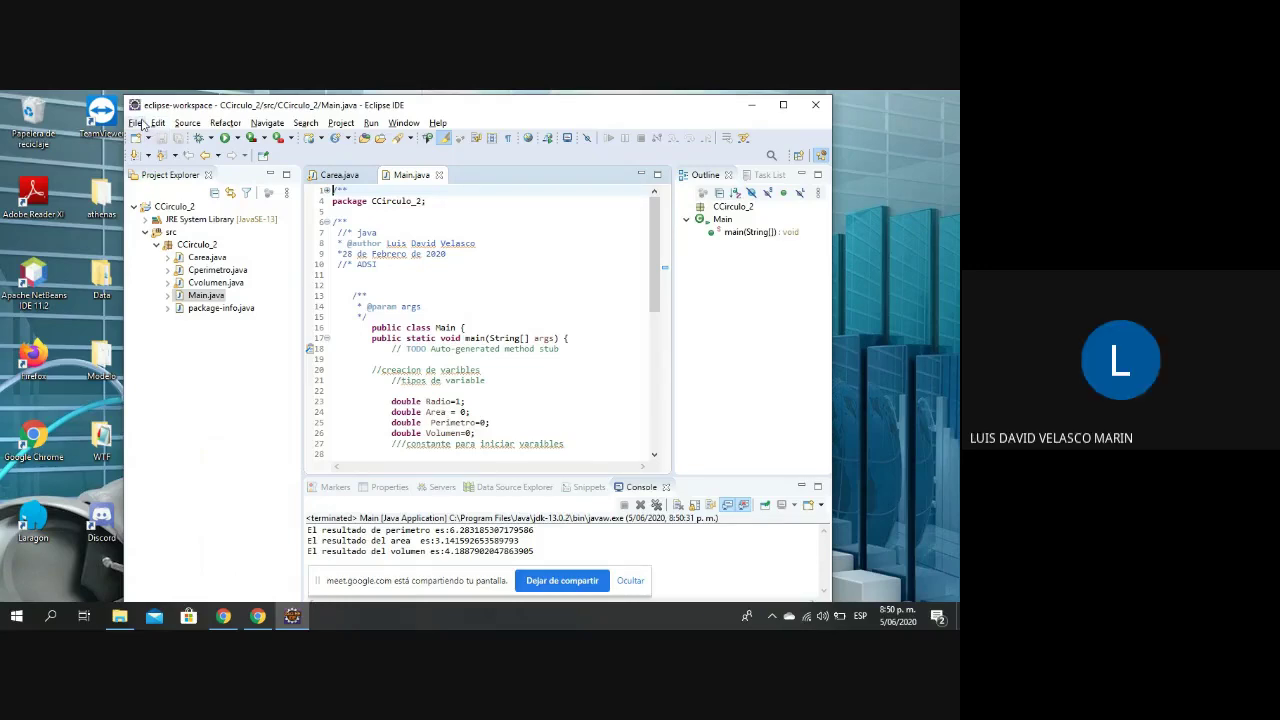
{"action": "left_click", "coordinate": [140, 123]}
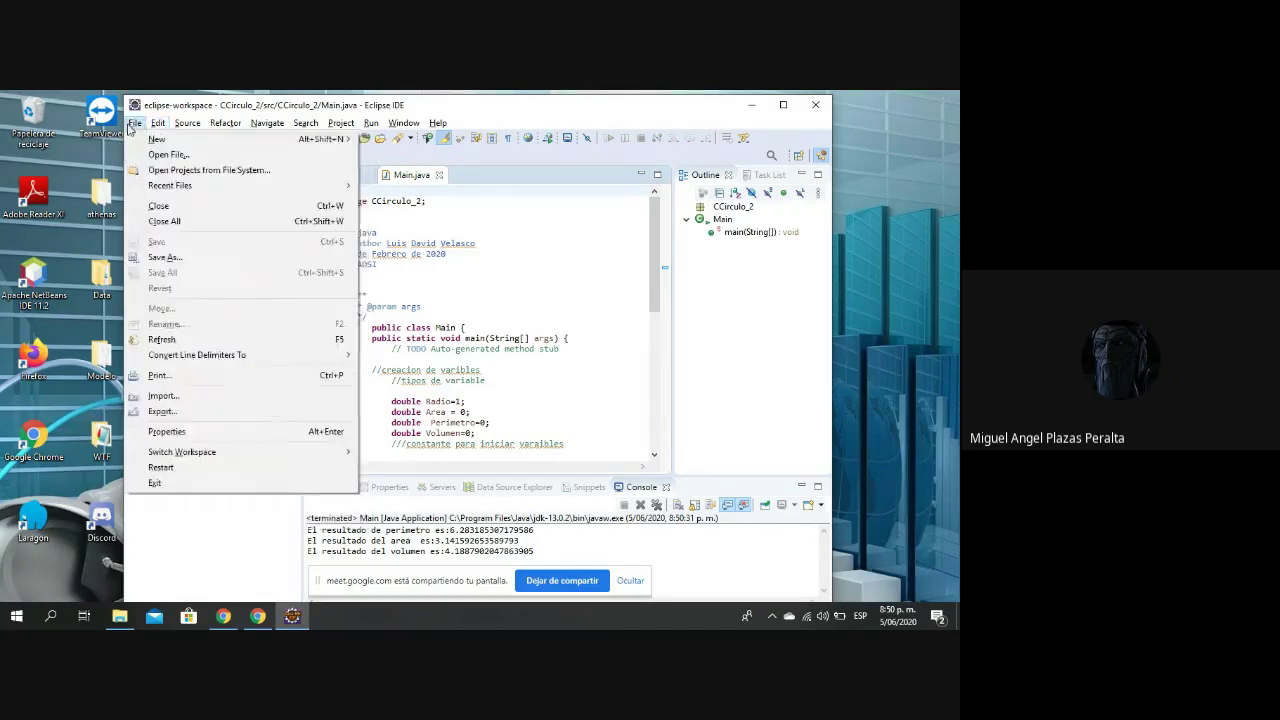
{"action": "left_click", "coordinate": [163, 396]}
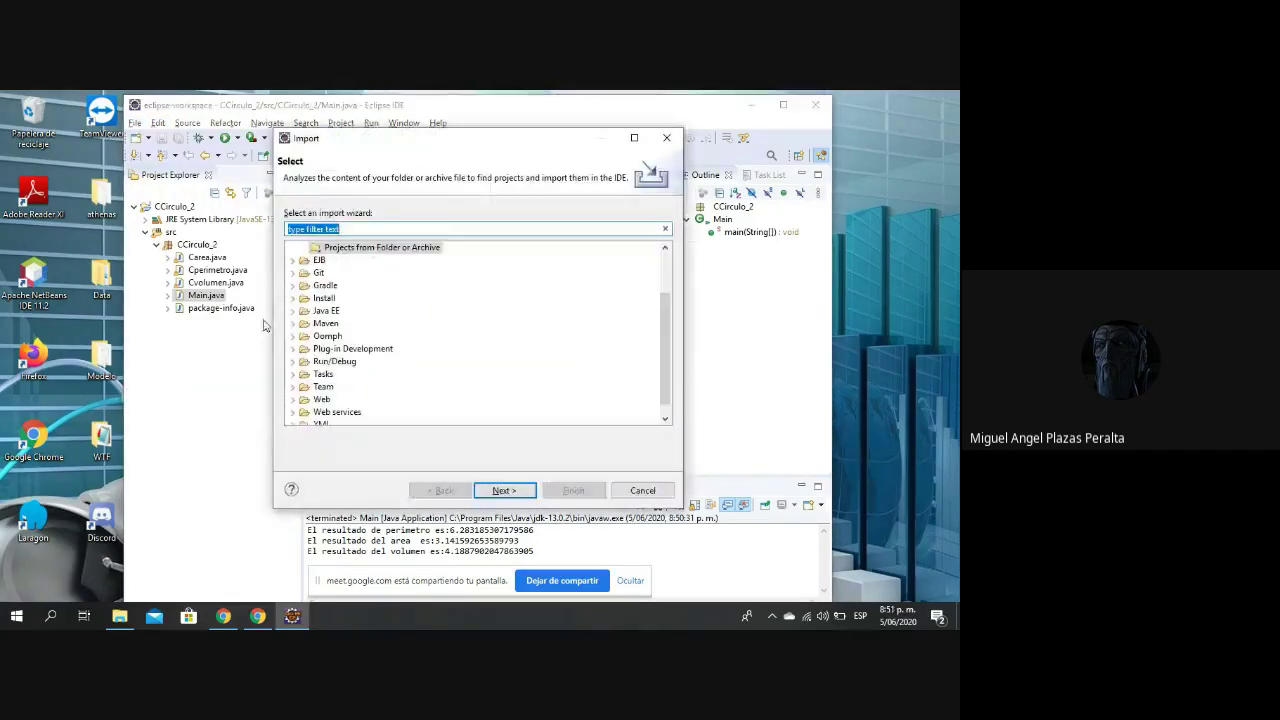
{"action": "left_click", "coordinate": [648, 490]}
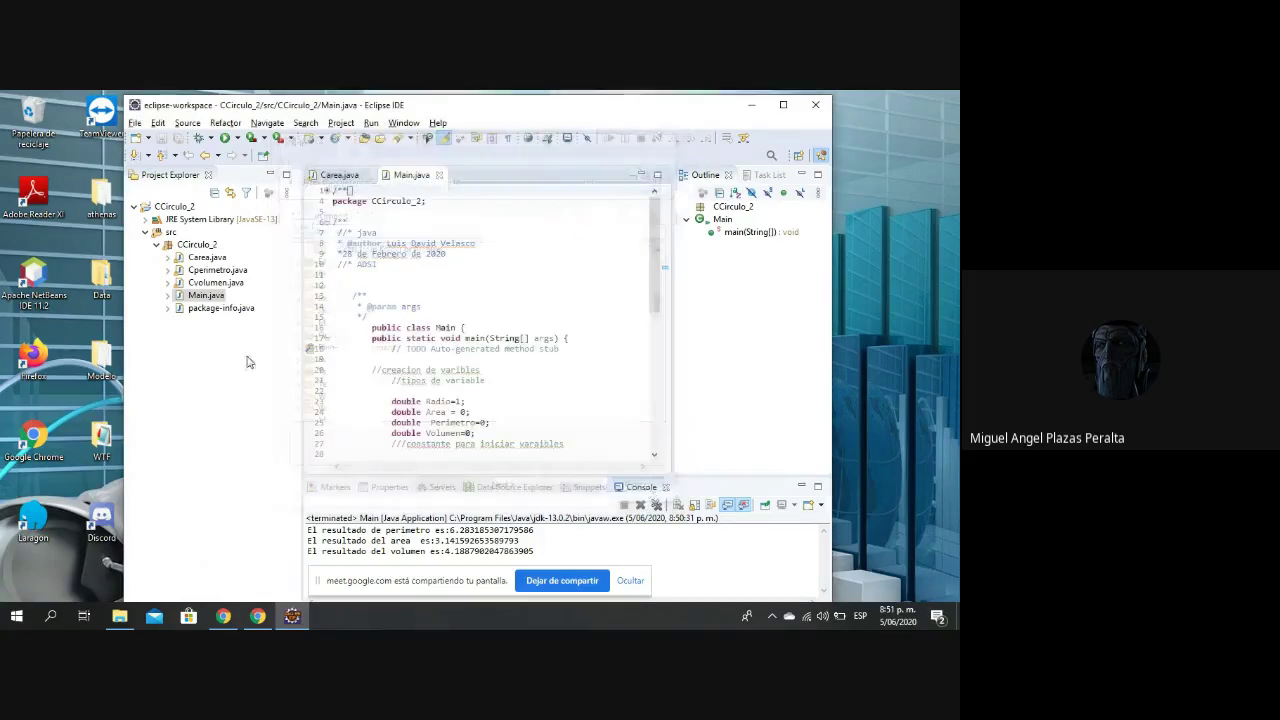
Minimize Eclipse, switch to File Explorer, and in eclipse-workspace_Ba select the project folders from CCuenta through Resta.
{"action": "left_click", "coordinate": [760, 108]}
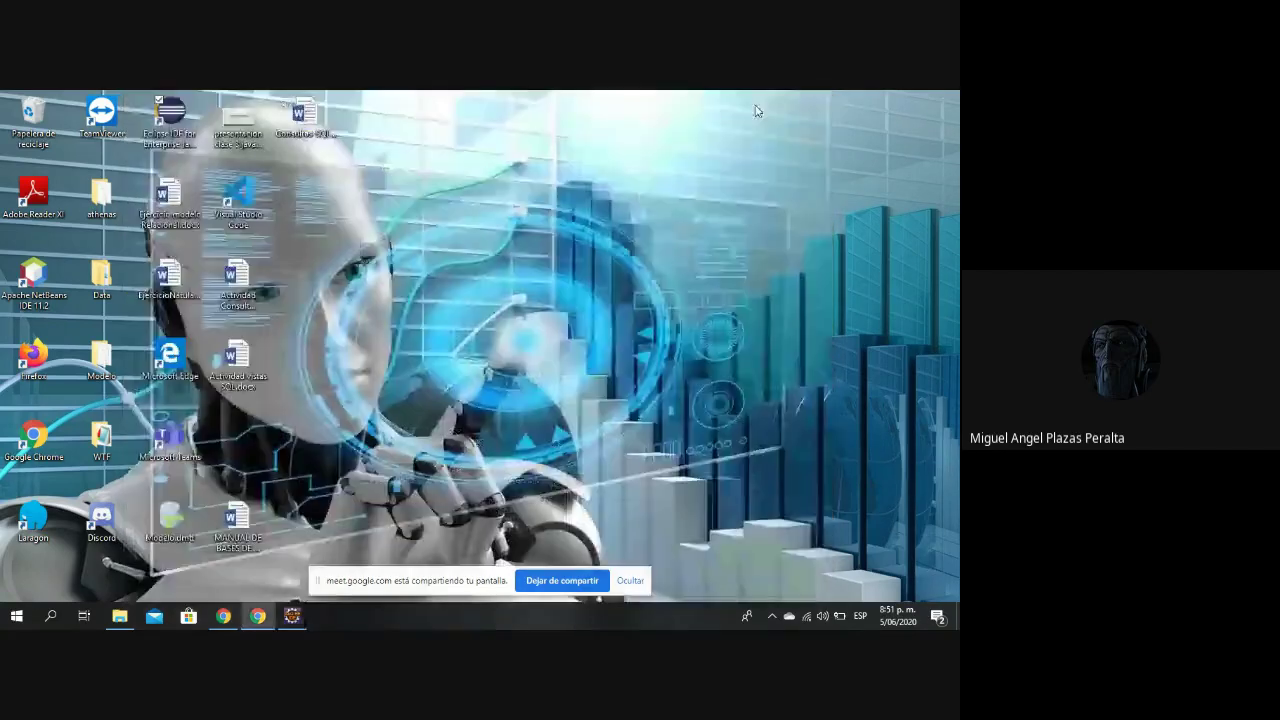
{"action": "left_click", "coordinate": [121, 618]}
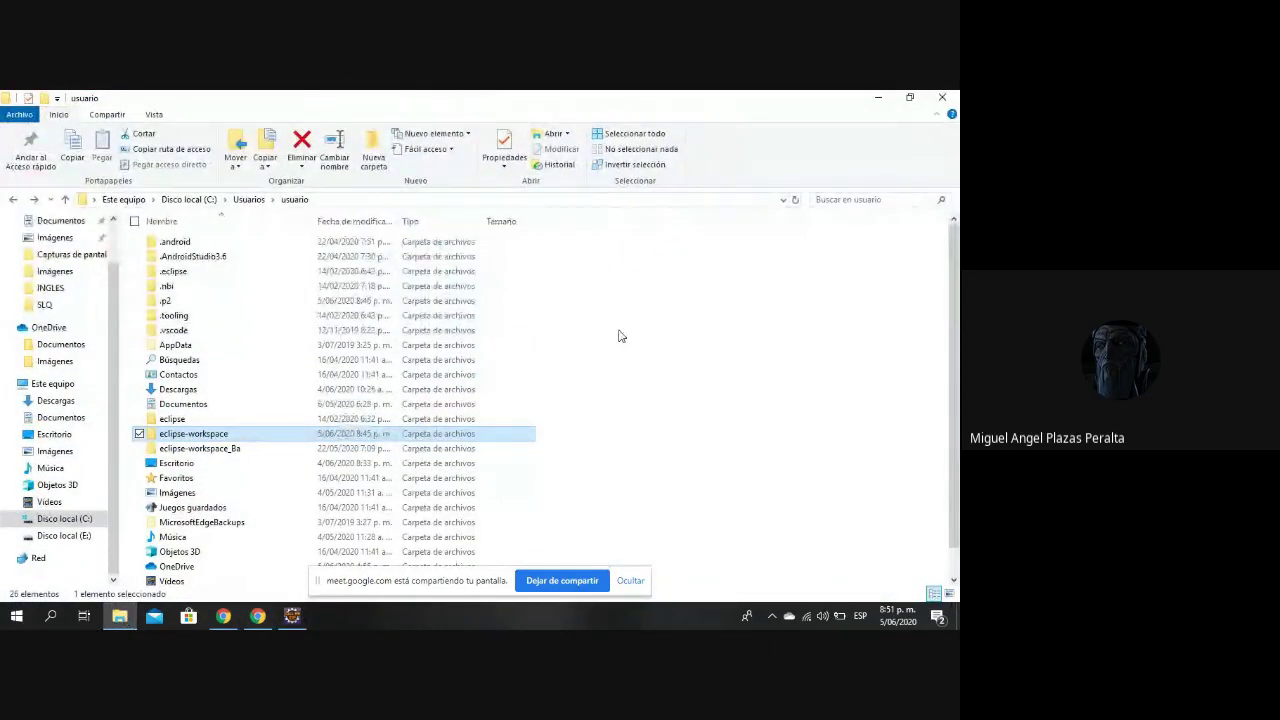
{"action": "double_click", "coordinate": [230, 448]}
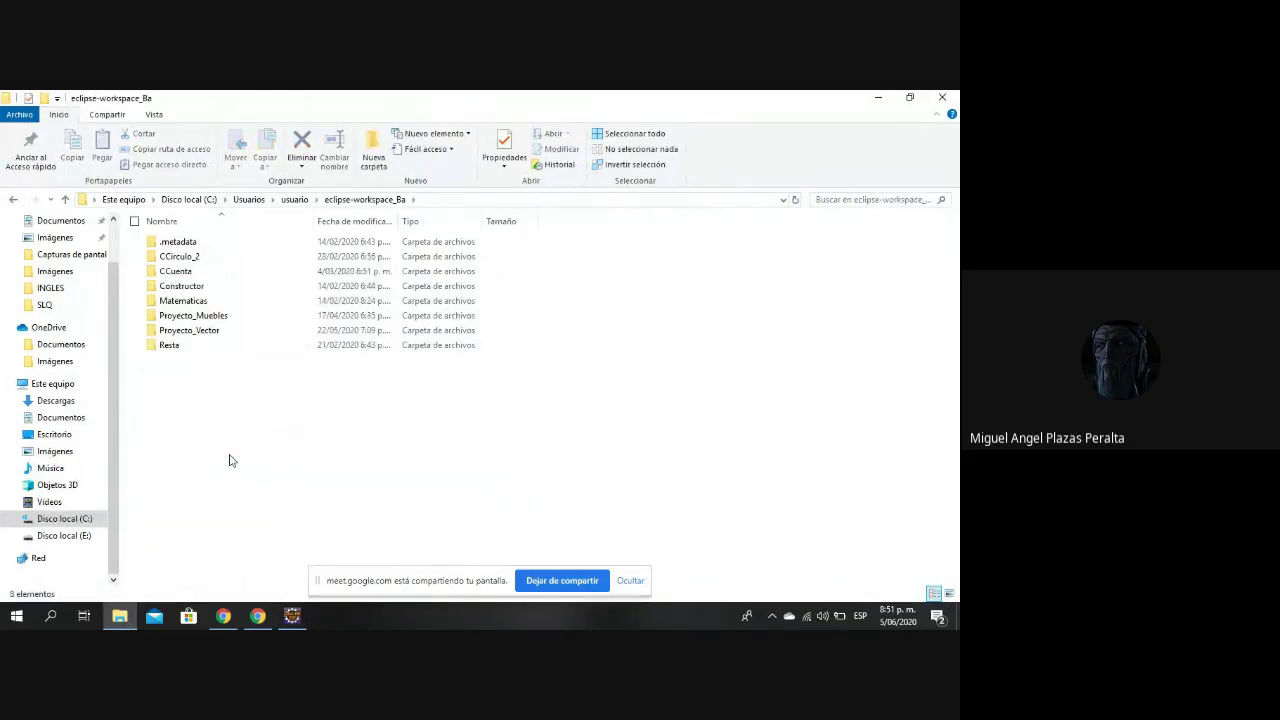
{"action": "left_click_drag", "start_coordinate": [204, 388], "coordinate": [196, 278]}
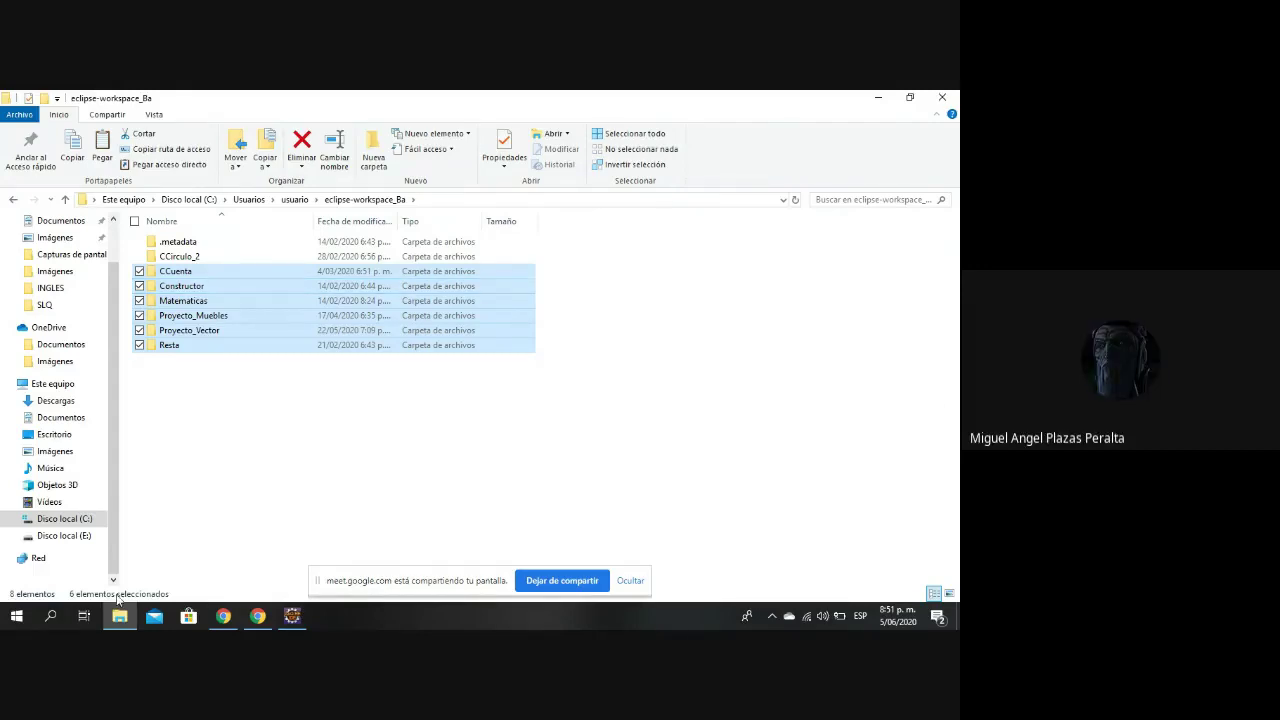
Leave the backup folder, open eclipse-workspace and look inside its .metadata folder, returning to eclipse-workspace.
{"action": "left_click", "coordinate": [14, 201]}
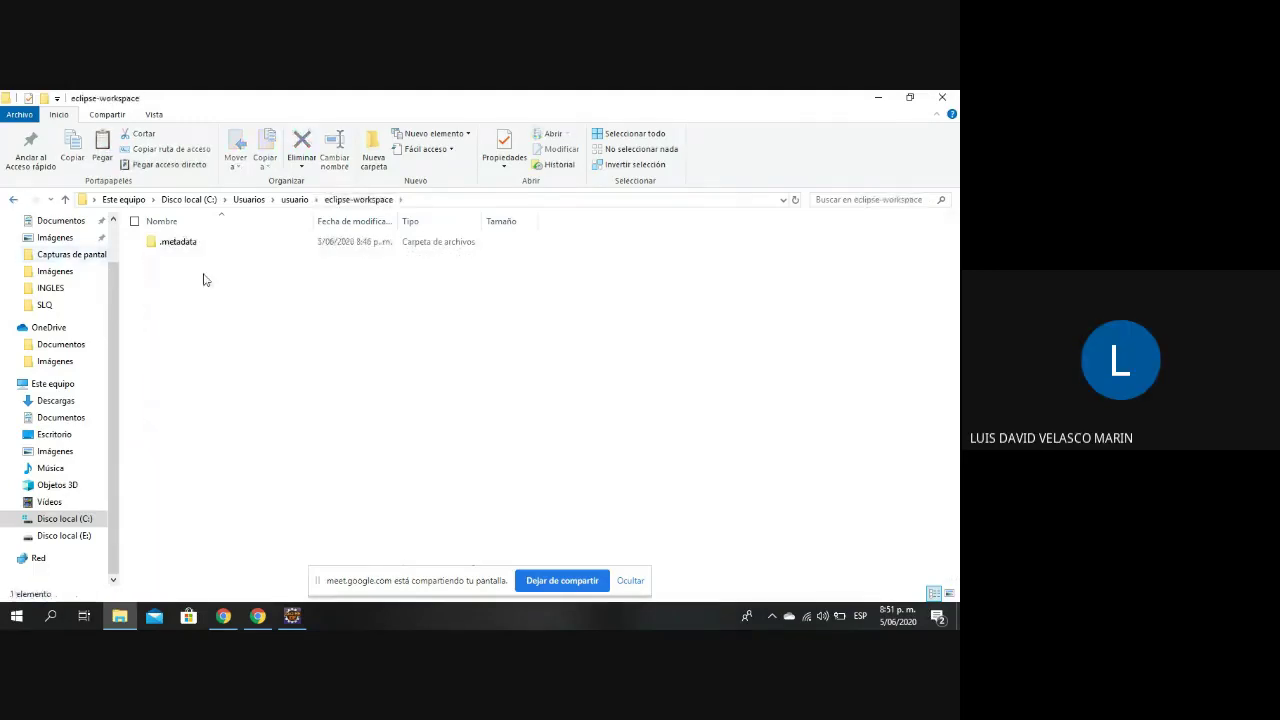
{"action": "double_click", "coordinate": [182, 248]}
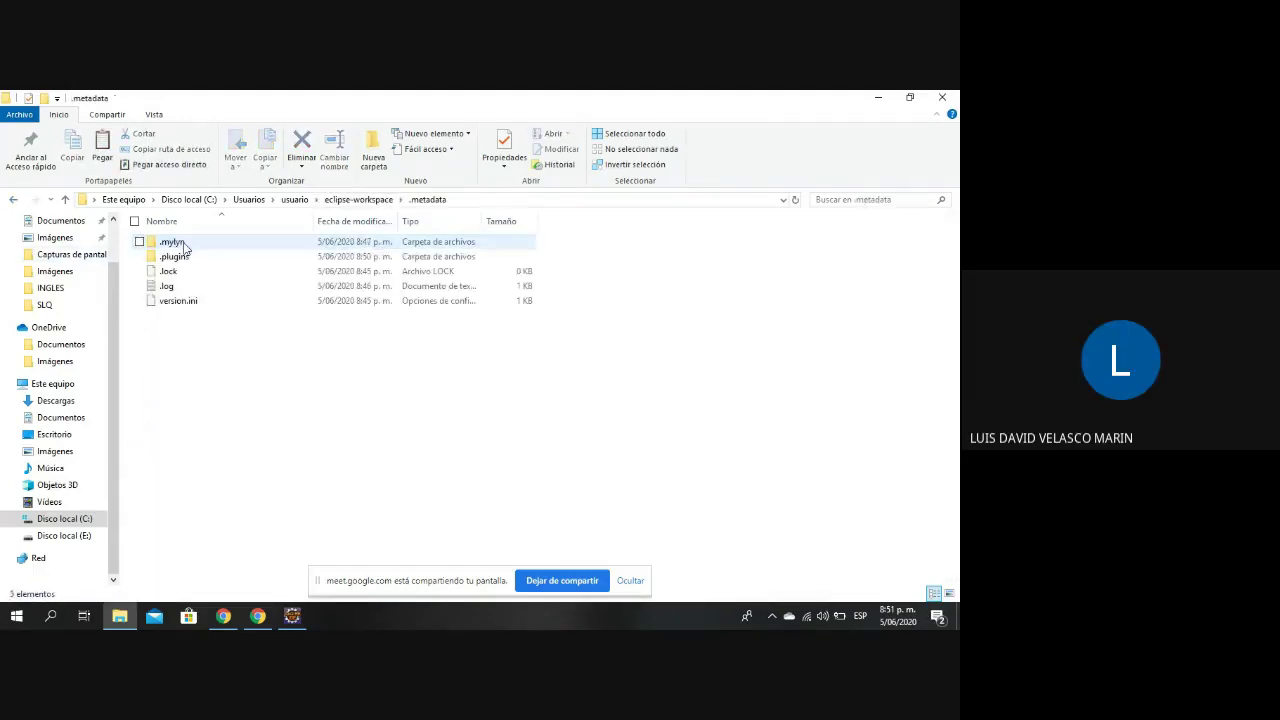
{"action": "left_click", "coordinate": [14, 200]}
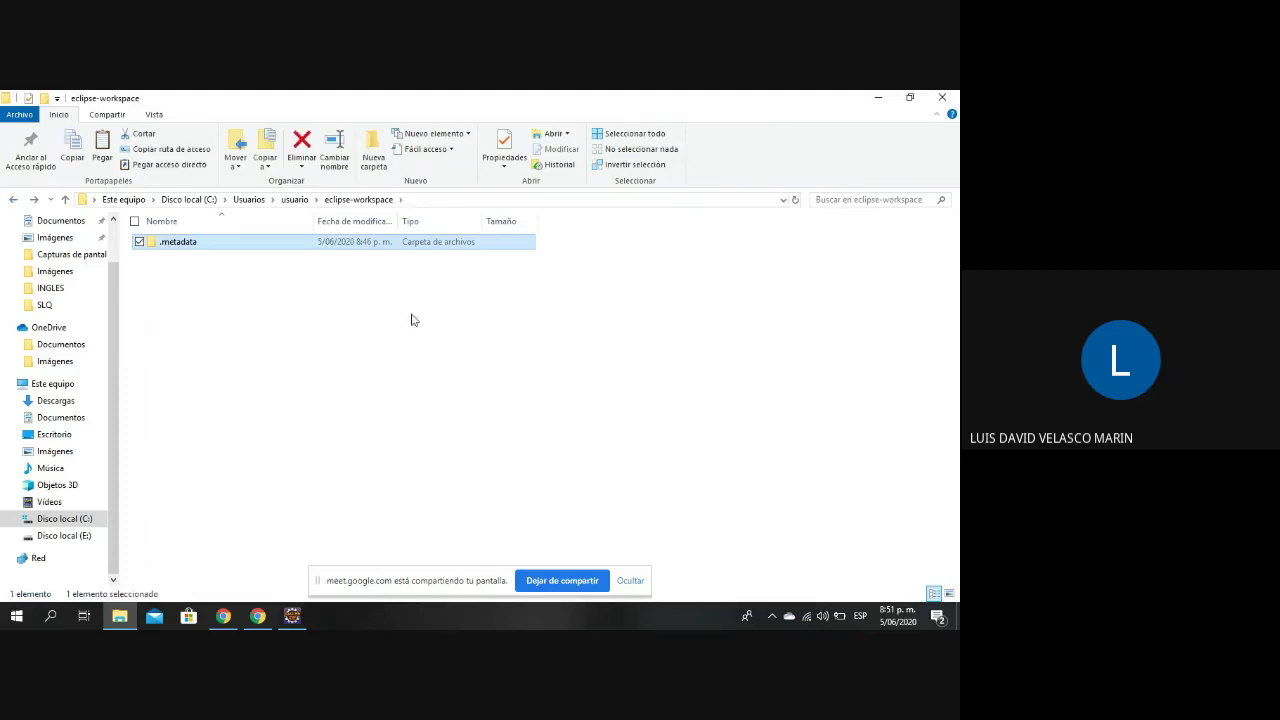
Switch from File Explorer to Eclipse and exit the IDE, confirming the exit.
{"action": "left_click", "coordinate": [236, 334]}
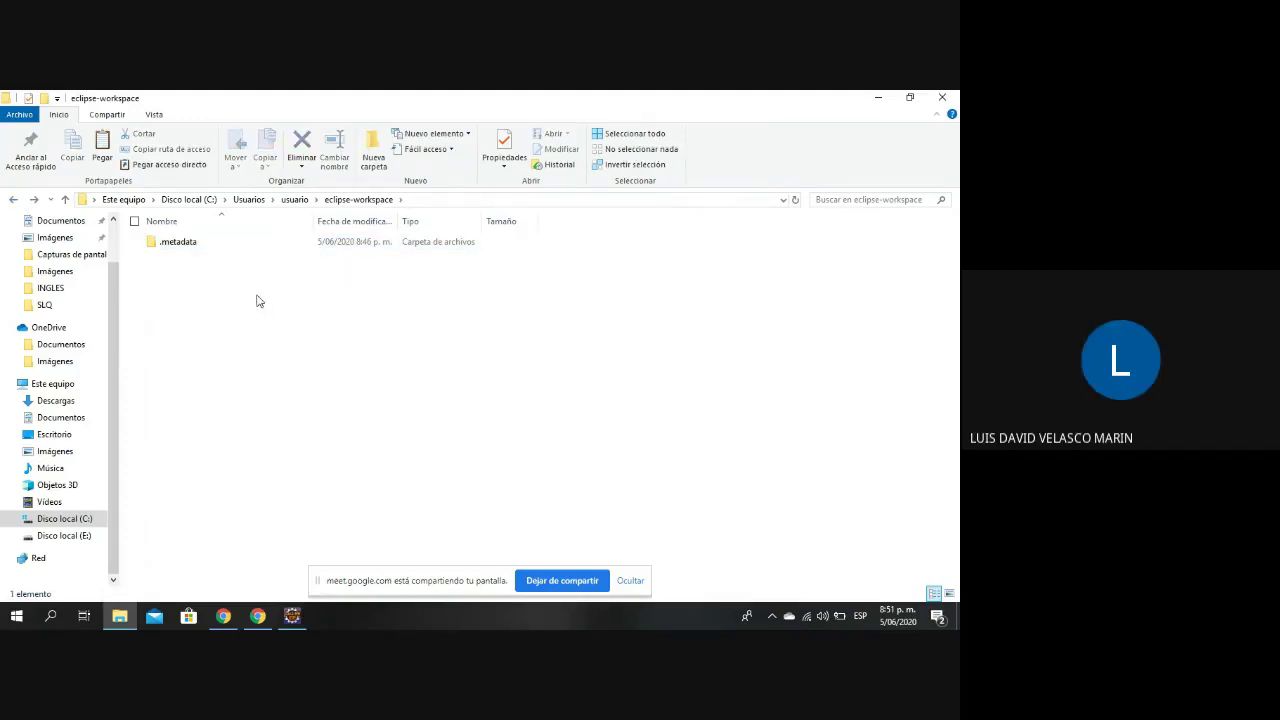
{"action": "left_click", "coordinate": [292, 615]}
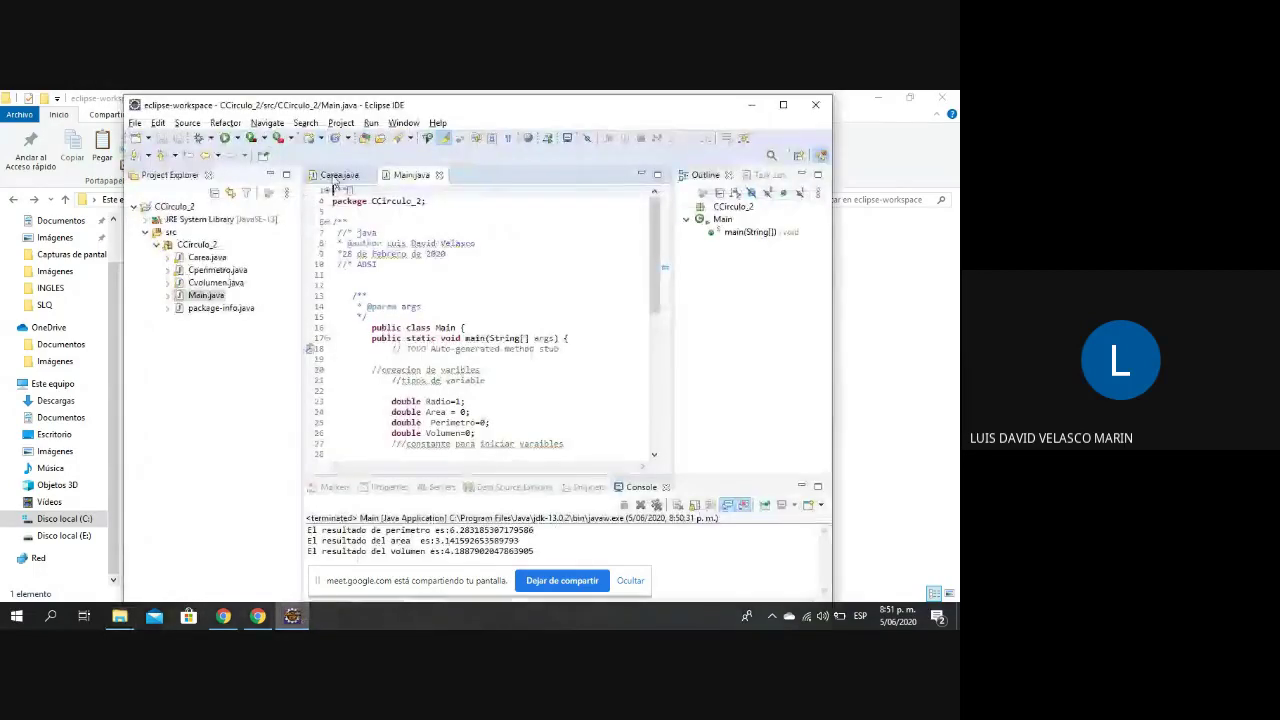
{"action": "left_click", "coordinate": [494, 274]}
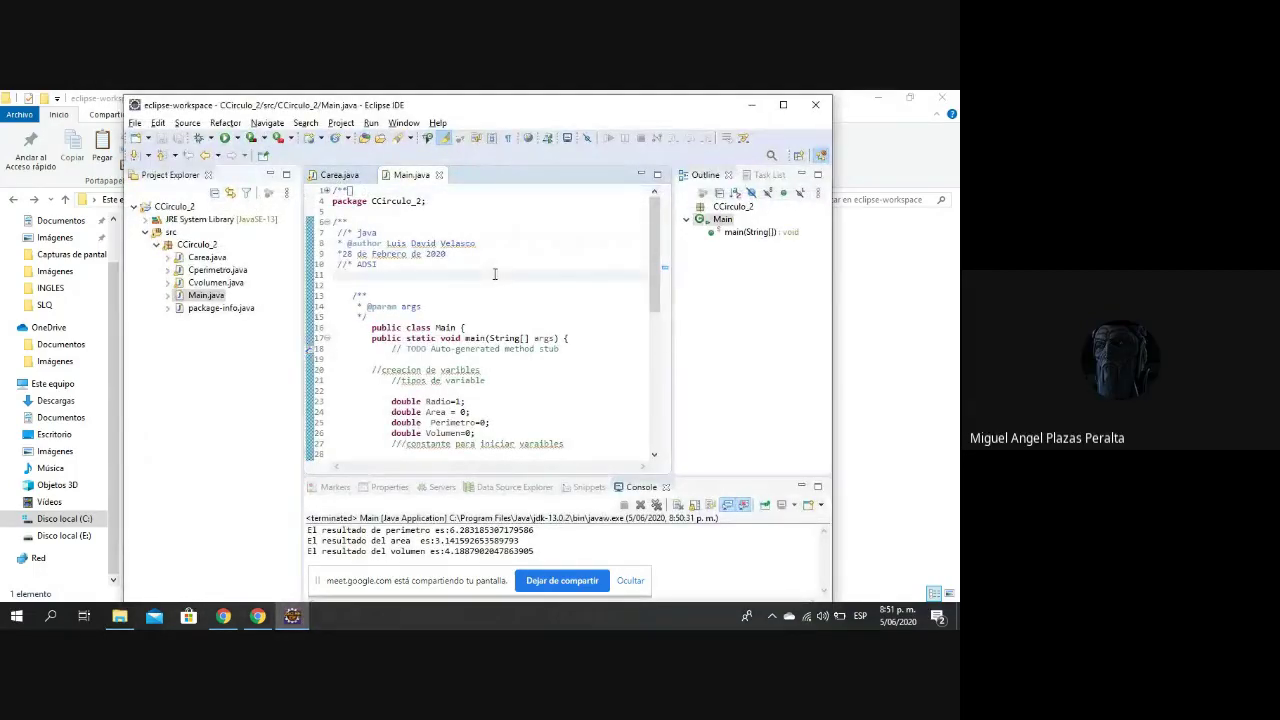
{"action": "left_click", "coordinate": [815, 104]}
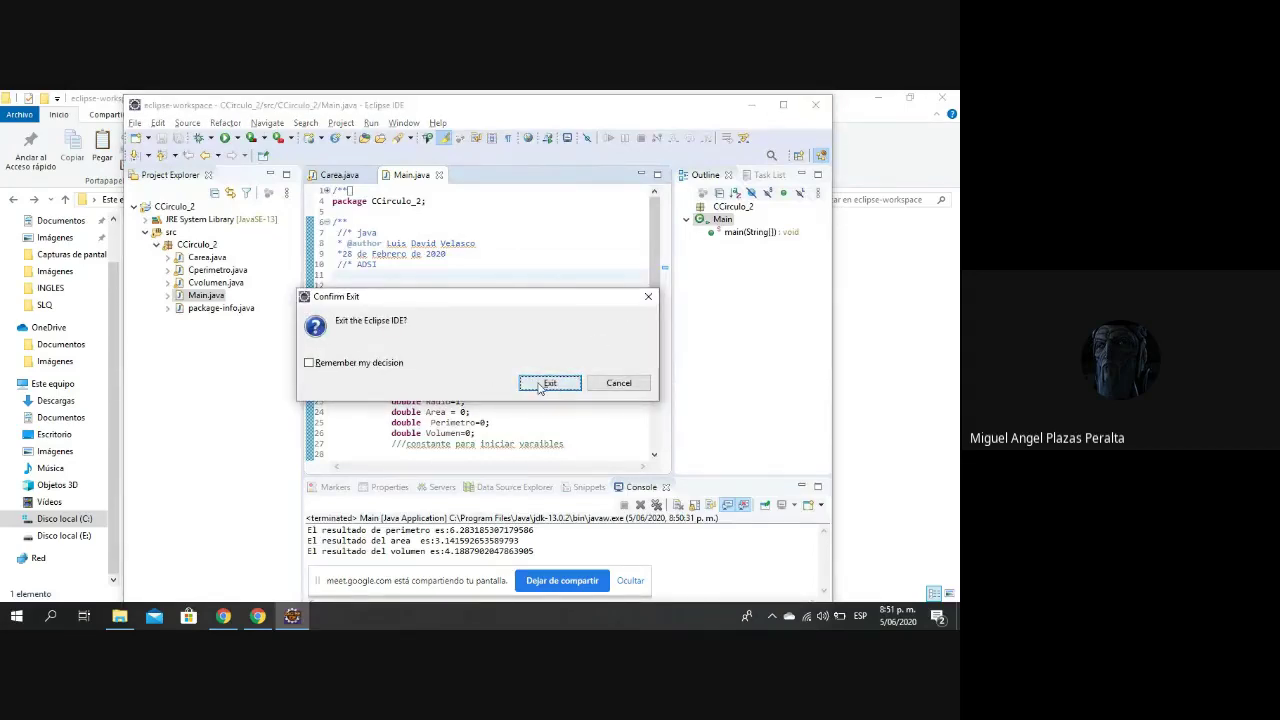
{"action": "left_click", "coordinate": [541, 386]}
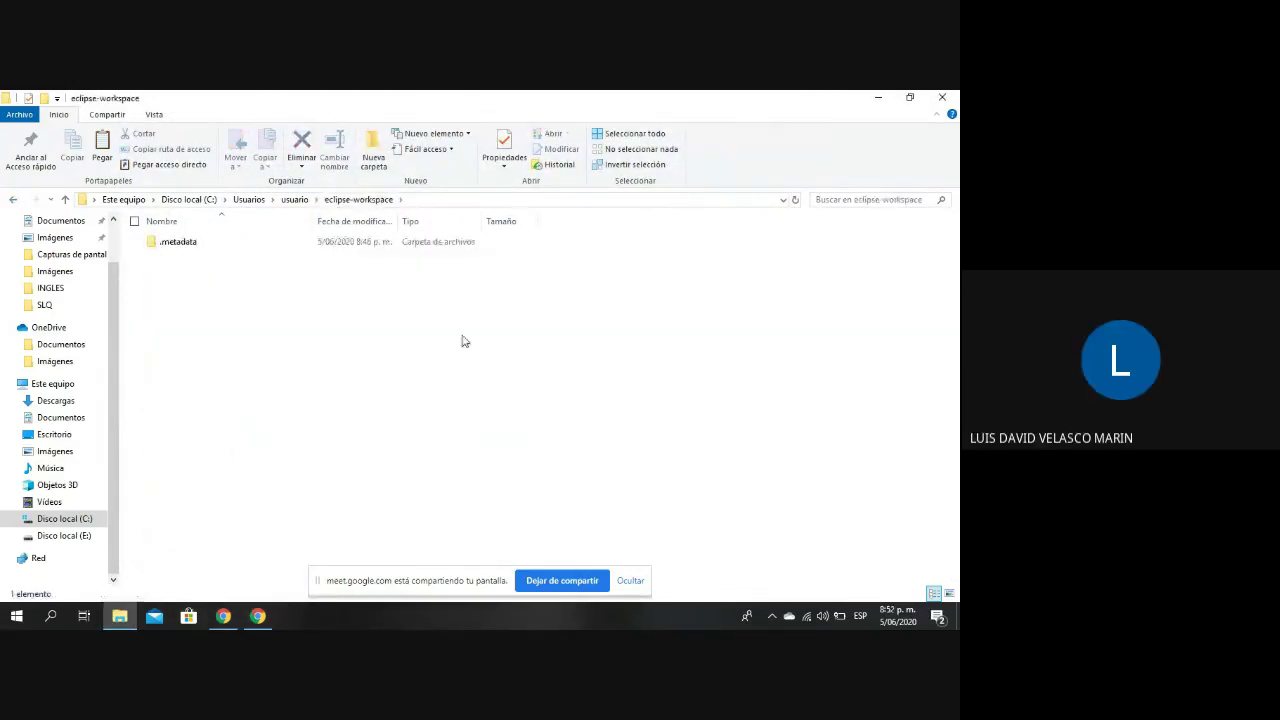
Look inside the .metadata folder of eclipse-workspace and return to the workspace folder.
{"action": "double_click", "coordinate": [169, 247]}
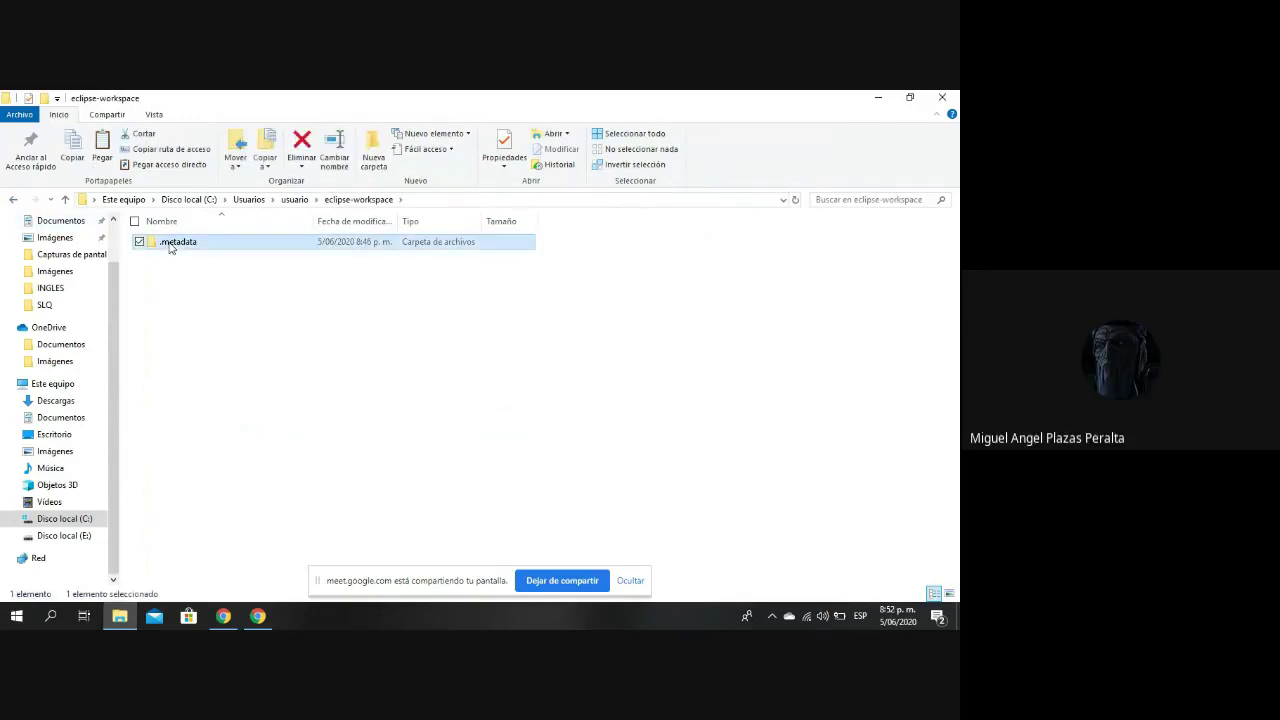
{"action": "key", "text": "BackSpace"}
{"action": "left_click", "coordinate": [205, 325]}
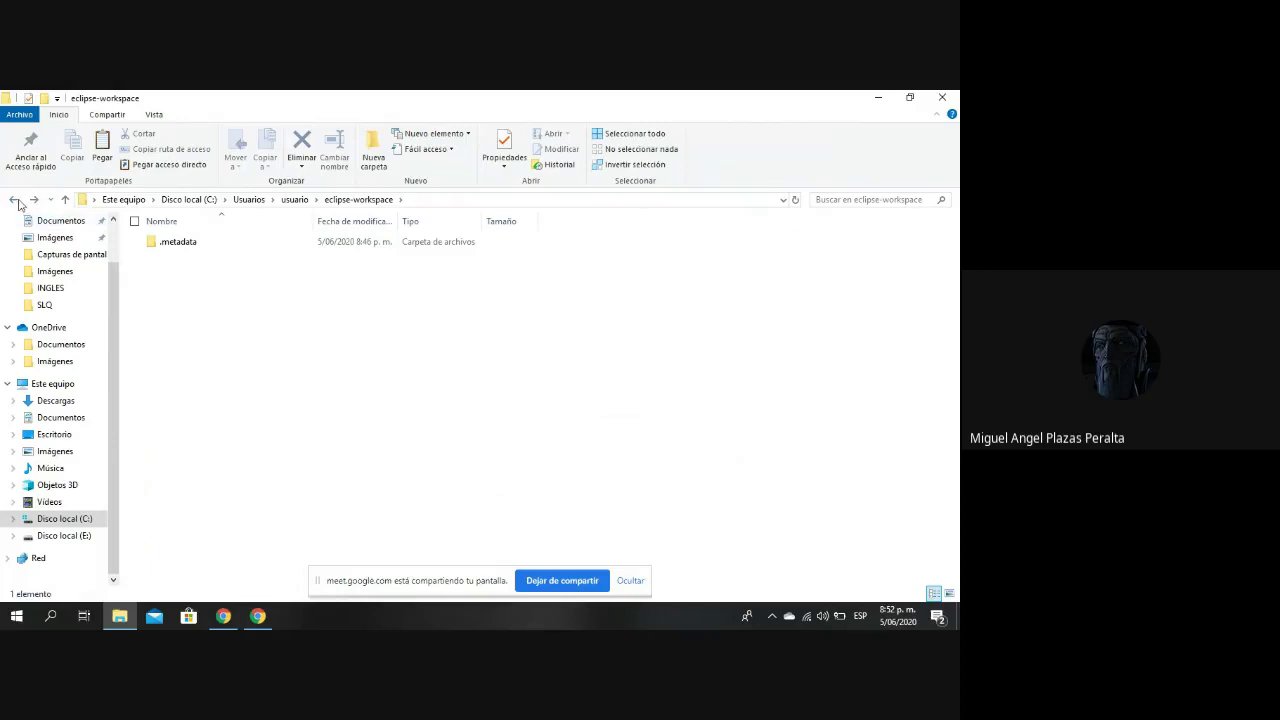
Minimize File Explorer and launch Eclipse IDE again from the desktop, leaving the folder window minimized while it loads.
{"action": "left_click", "coordinate": [876, 100]}
{"action": "double_click", "coordinate": [168, 128]}
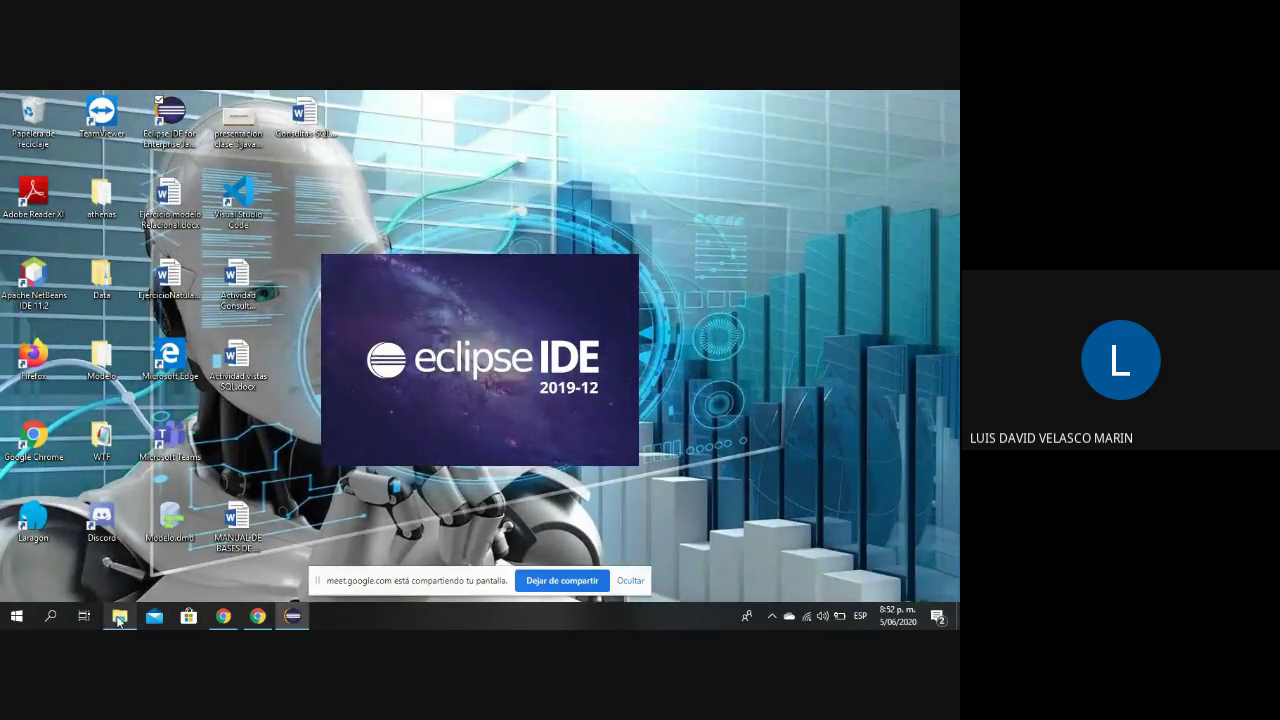
{"action": "left_click", "coordinate": [119, 616]}
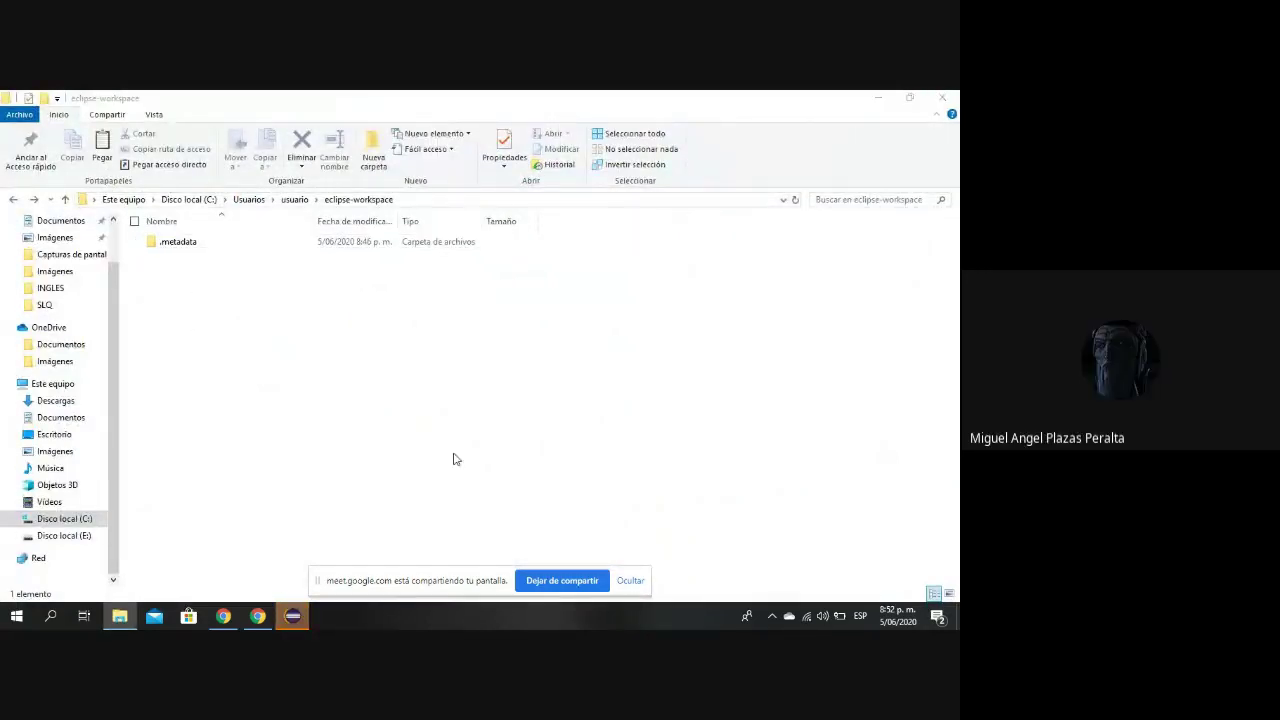
{"action": "left_click", "coordinate": [879, 101]}
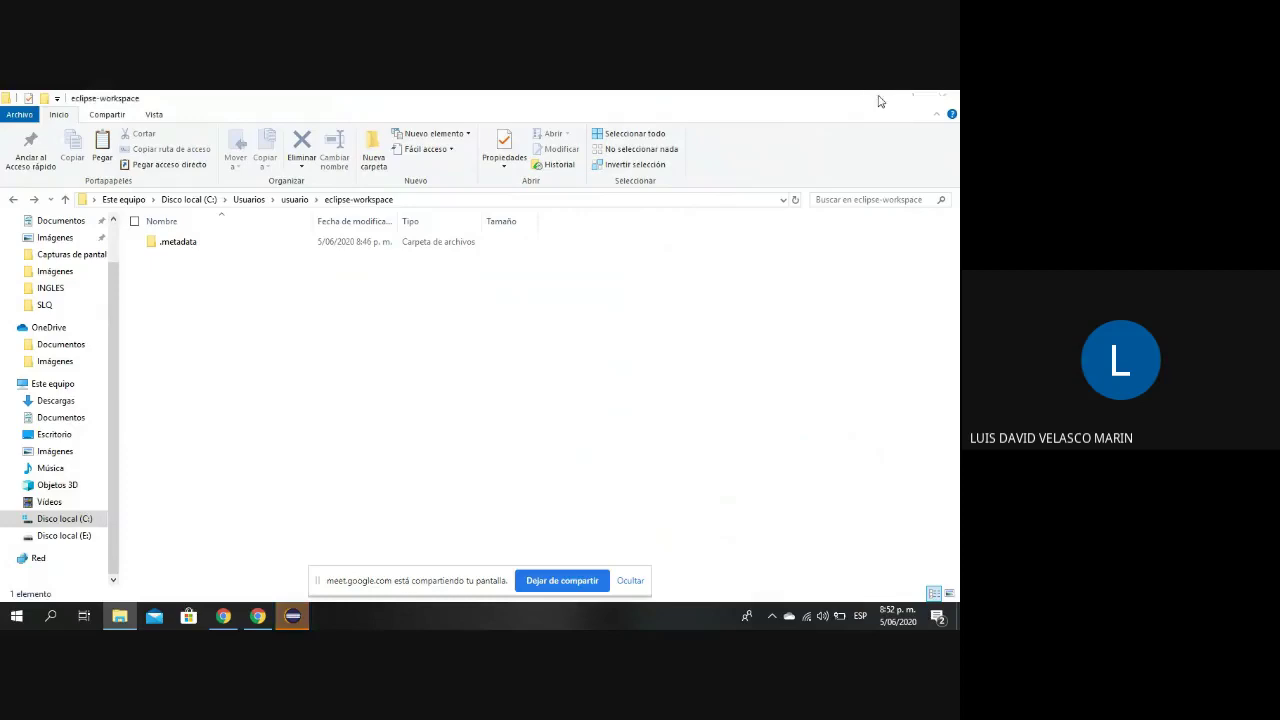
{"action": "left_click", "coordinate": [879, 101]}
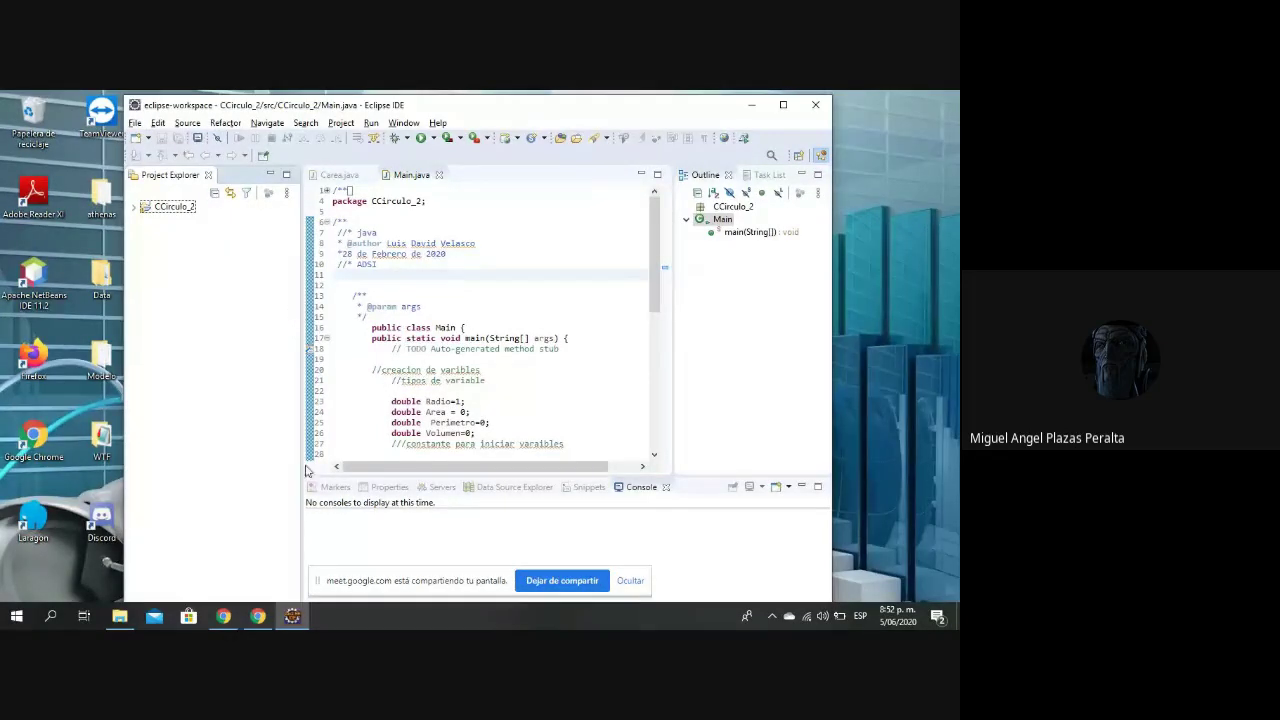
Close the open File Explorer window and, in a new one, open eclipse-workspace under Usuarios\usuario on Disco local (C:).
{"action": "key", "text": "alt+Tab"}
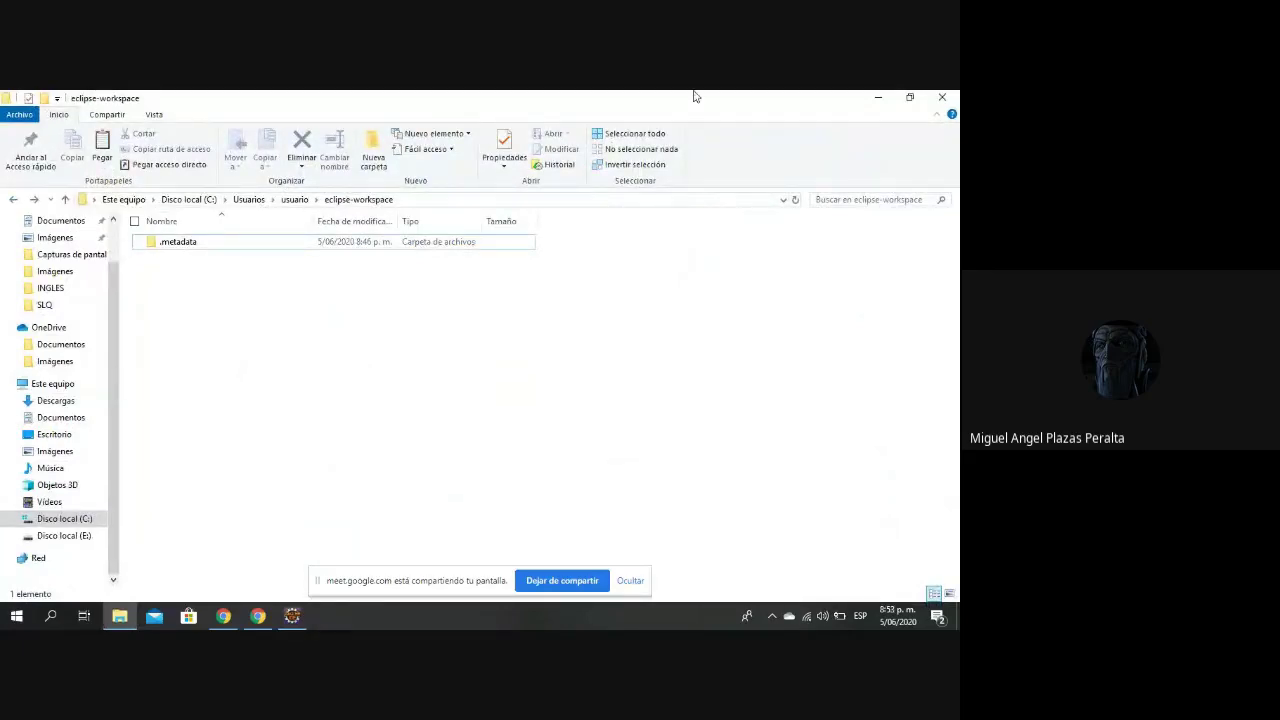
{"action": "left_click", "coordinate": [950, 97]}
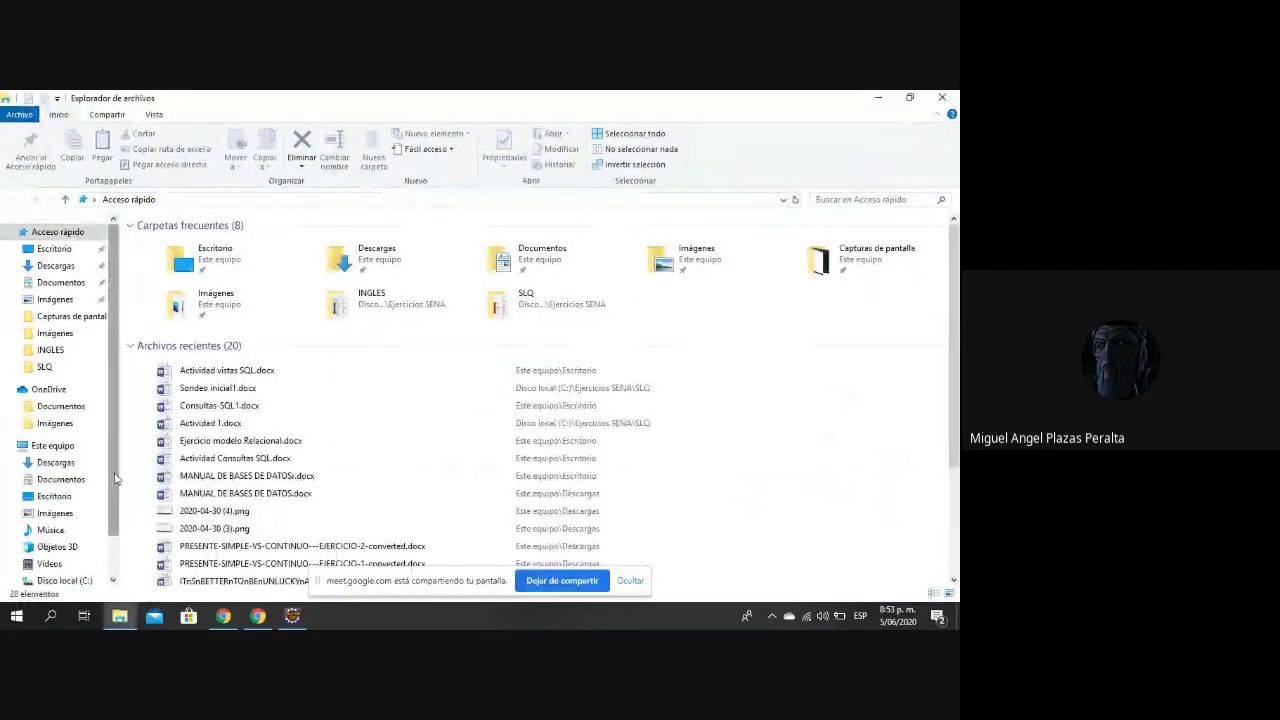
{"action": "scroll", "coordinate": [98, 540], "scroll_direction": "down", "scroll_amount": 2}
{"action": "left_click", "coordinate": [64, 518]}
{"action": "double_click", "coordinate": [185, 414]}
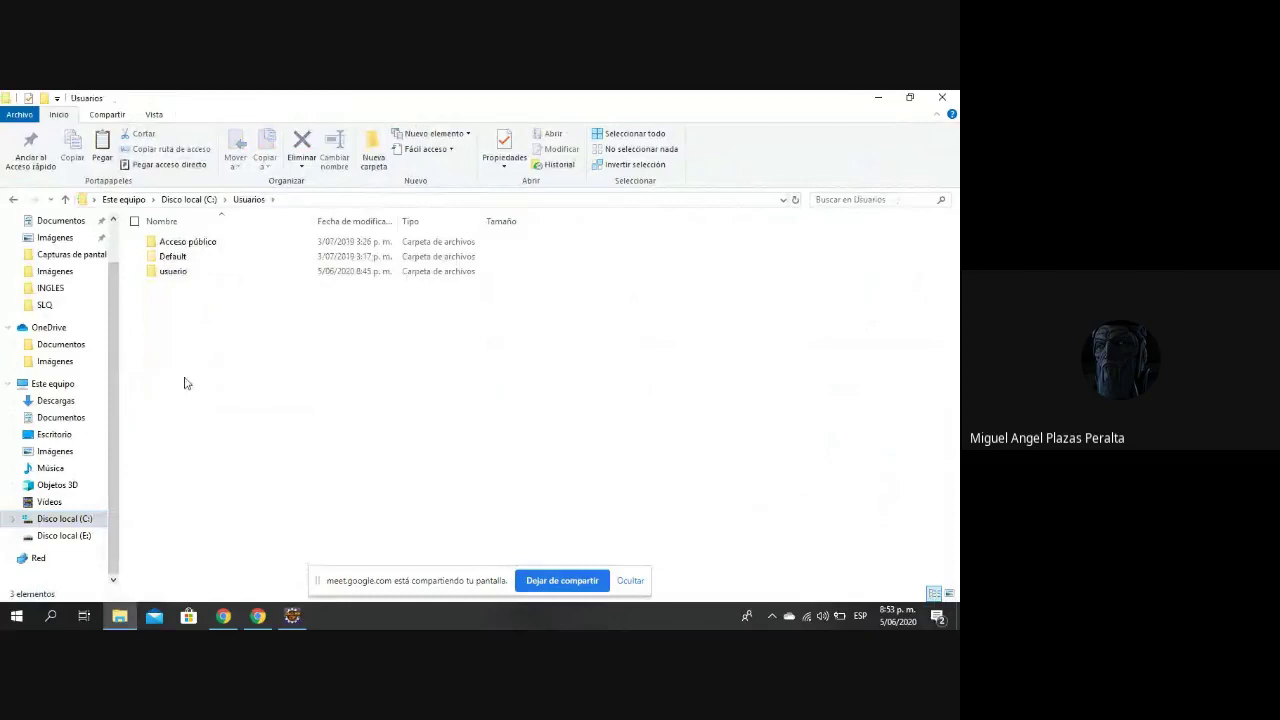
{"action": "left_click", "coordinate": [192, 277]}
{"action": "double_click", "coordinate": [192, 277]}
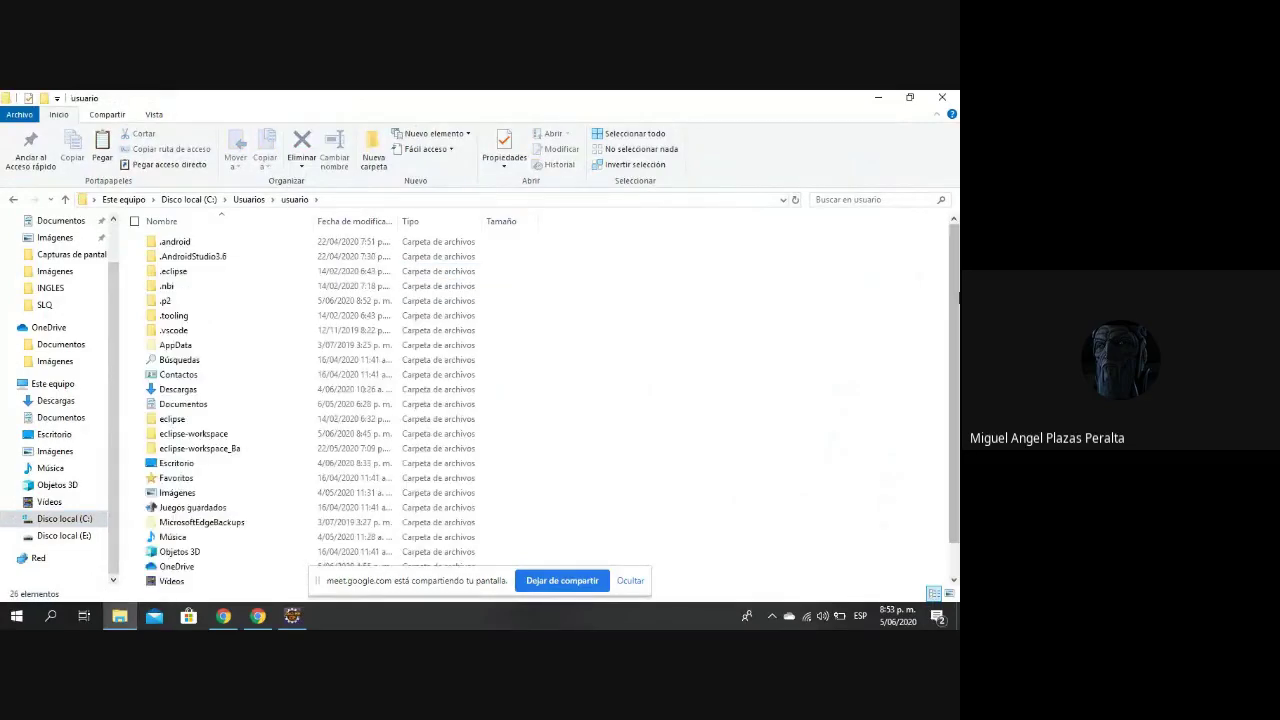
{"action": "scroll", "coordinate": [226, 410], "scroll_direction": "down", "scroll_amount": 1}
{"action": "double_click", "coordinate": [224, 416]}
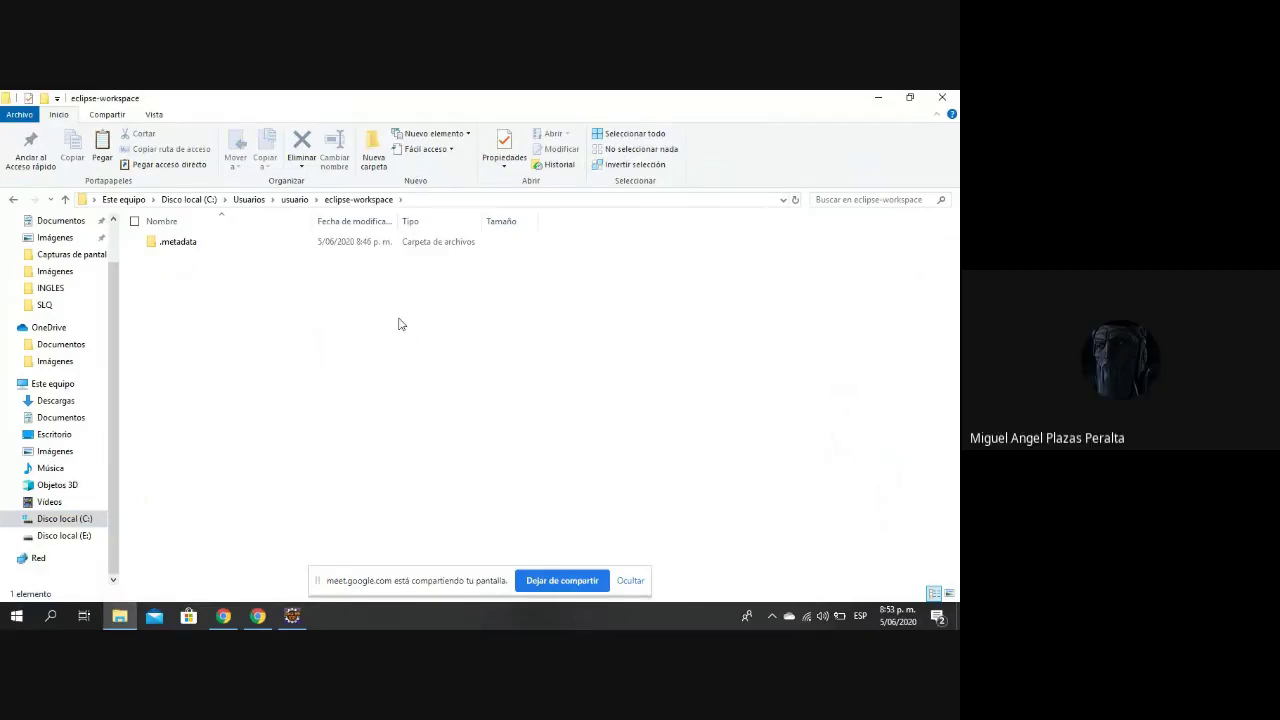
Compare the contents of the eclipse-workspace folder with the project list in Eclipse.
{"action": "left_click", "coordinate": [14, 200]}
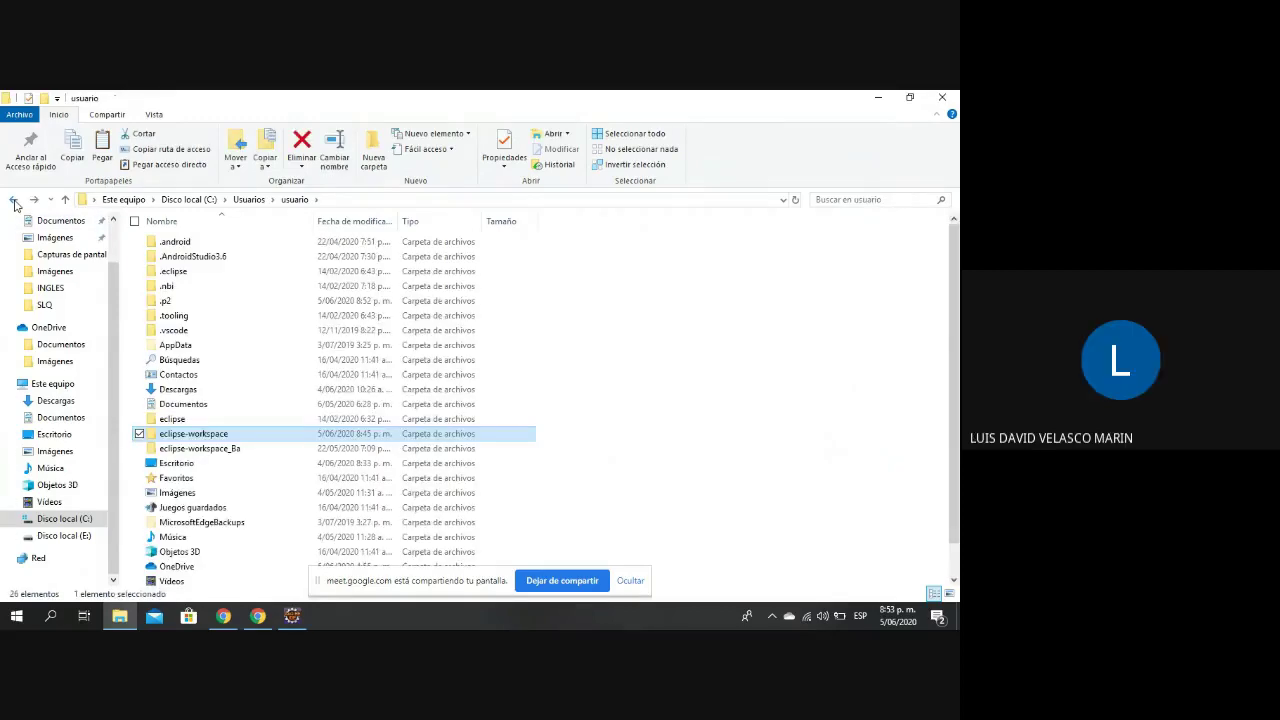
{"action": "left_click", "coordinate": [36, 200]}
{"action": "left_click", "coordinate": [304, 618]}
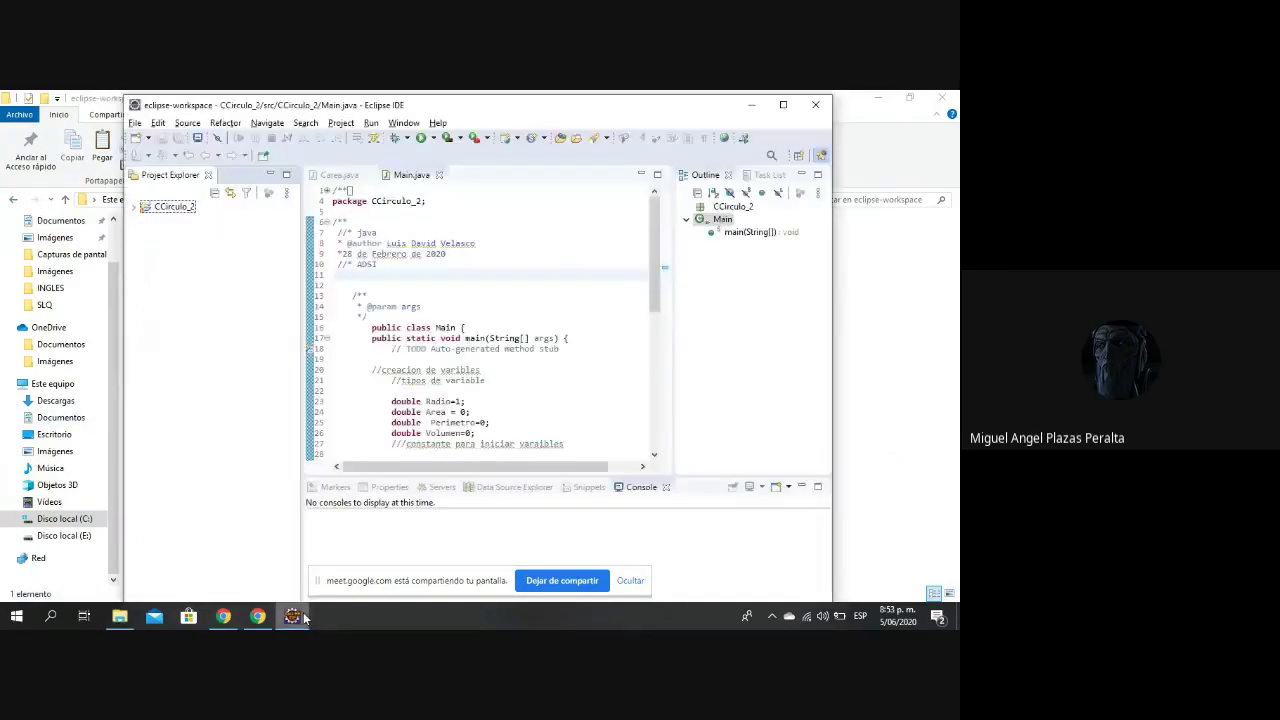
{"action": "left_click", "coordinate": [97, 229]}
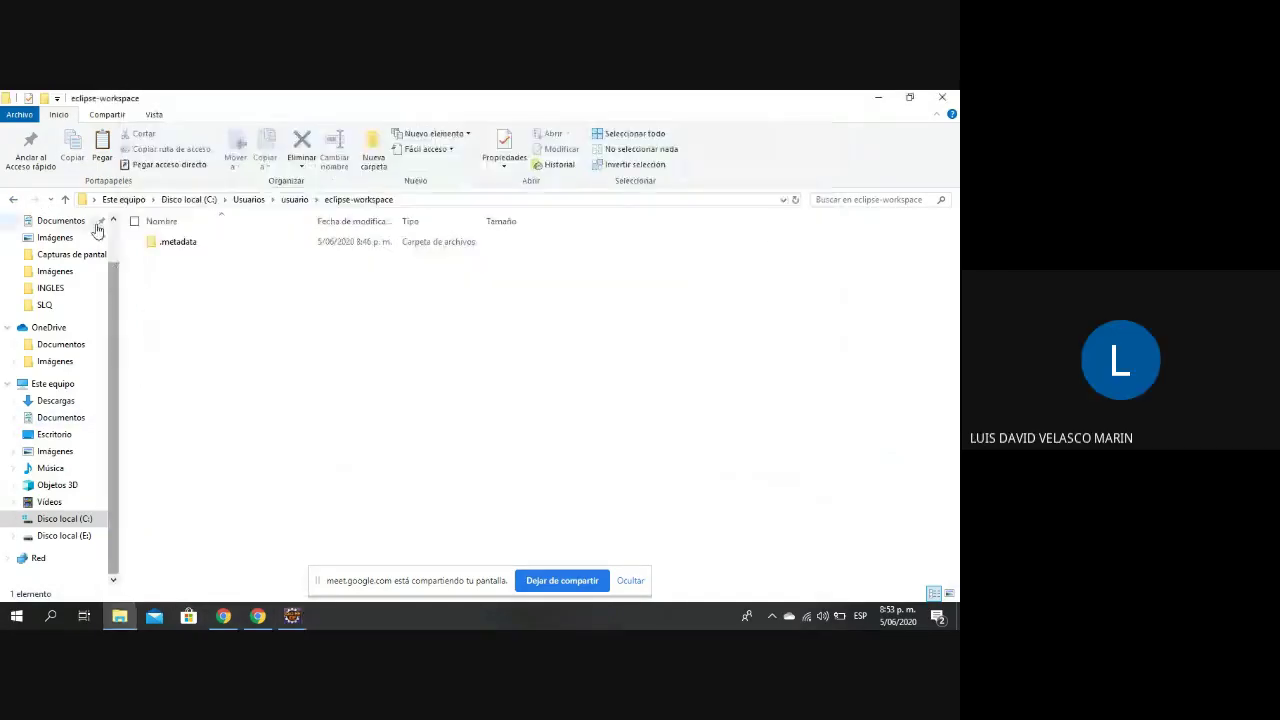
Copy the project folders CCuenta through Resta from eclipse-workspace_Ba into eclipse-workspace.
{"action": "left_click", "coordinate": [19, 203]}
{"action": "double_click", "coordinate": [196, 446]}
{"action": "left_click_drag", "start_coordinate": [209, 355], "coordinate": [198, 278]}
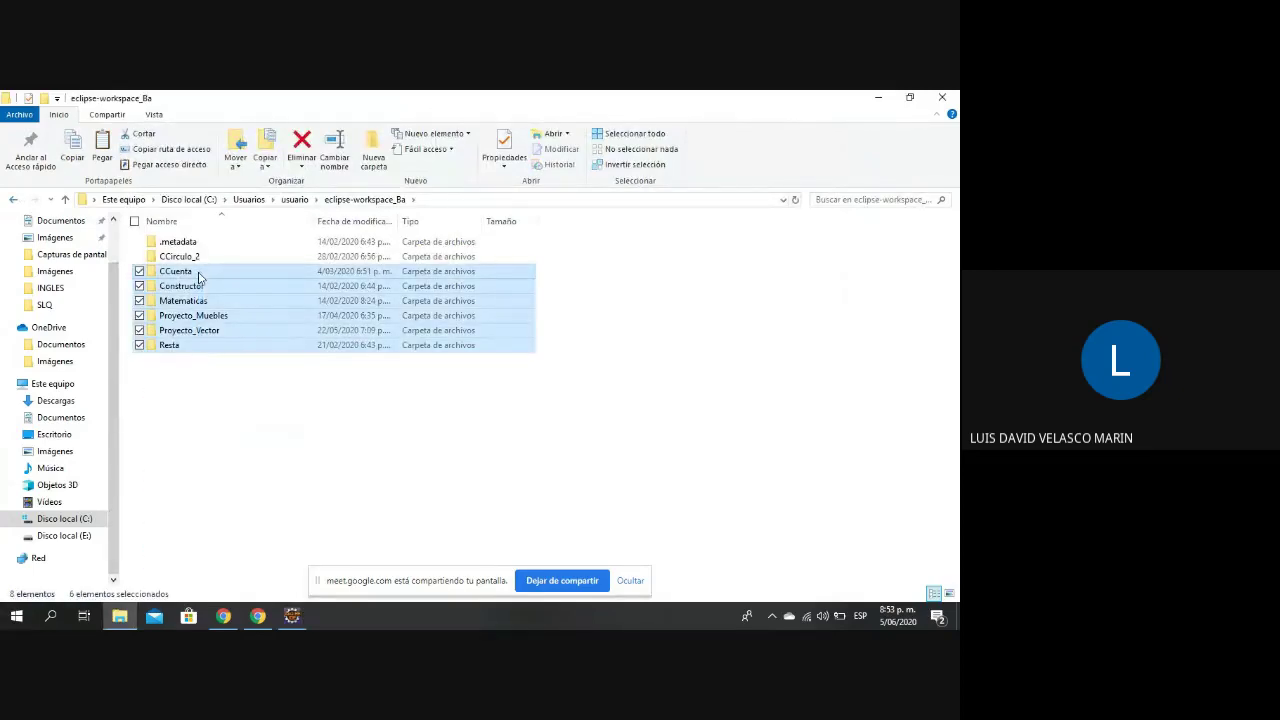
{"action": "left_click", "coordinate": [12, 200]}
{"action": "double_click", "coordinate": [194, 437]}
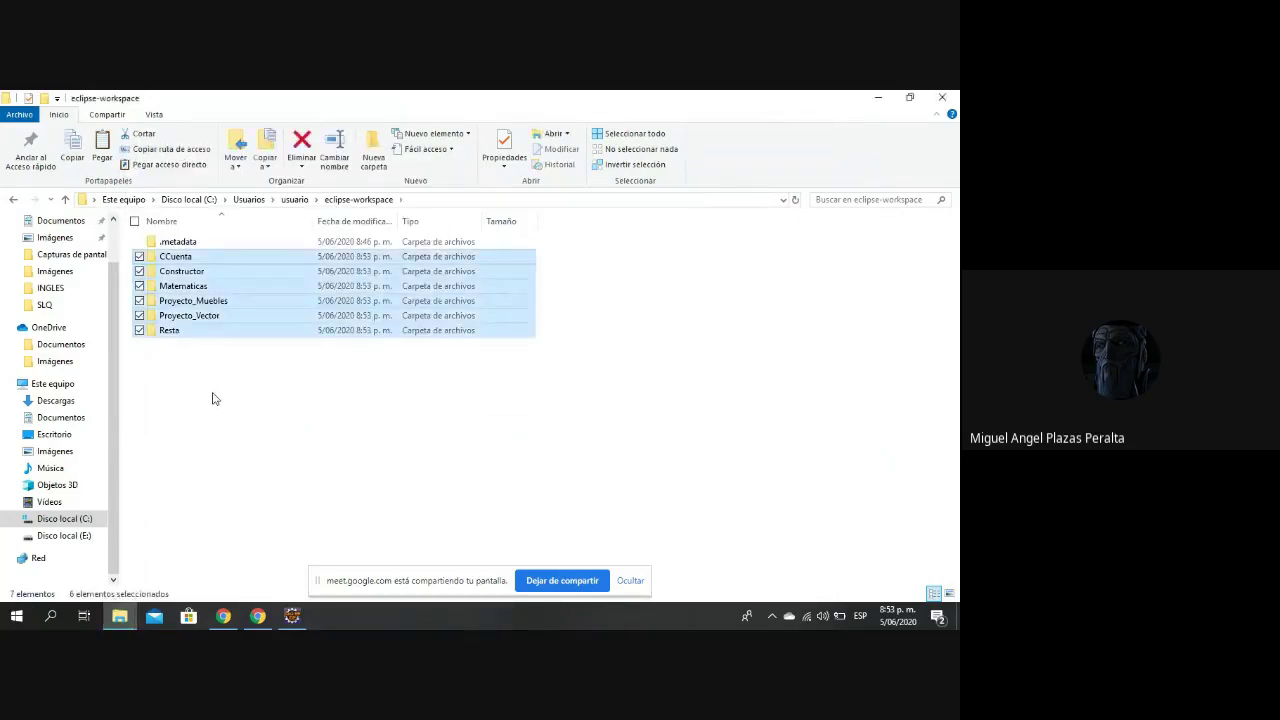
{"action": "left_click", "coordinate": [212, 399]}
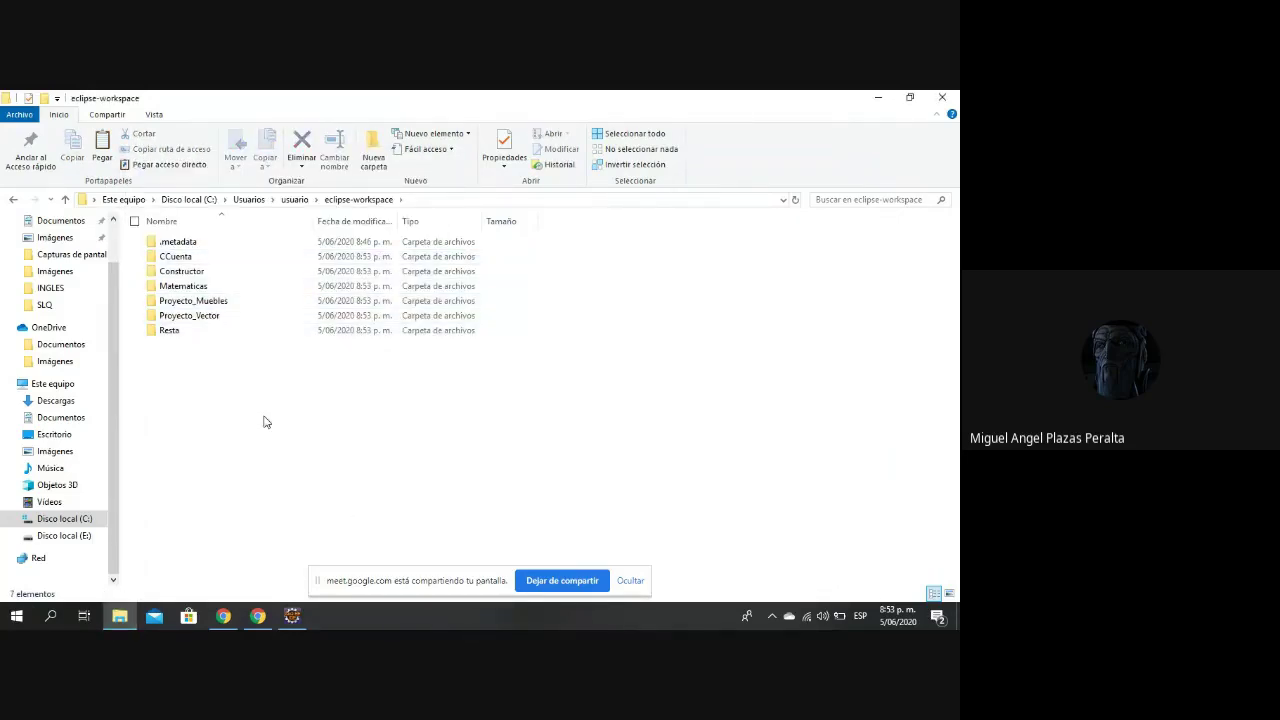
Switch to Eclipse and start an import with the Existing Projects into Workspace wizard.
{"action": "left_click", "coordinate": [293, 614]}
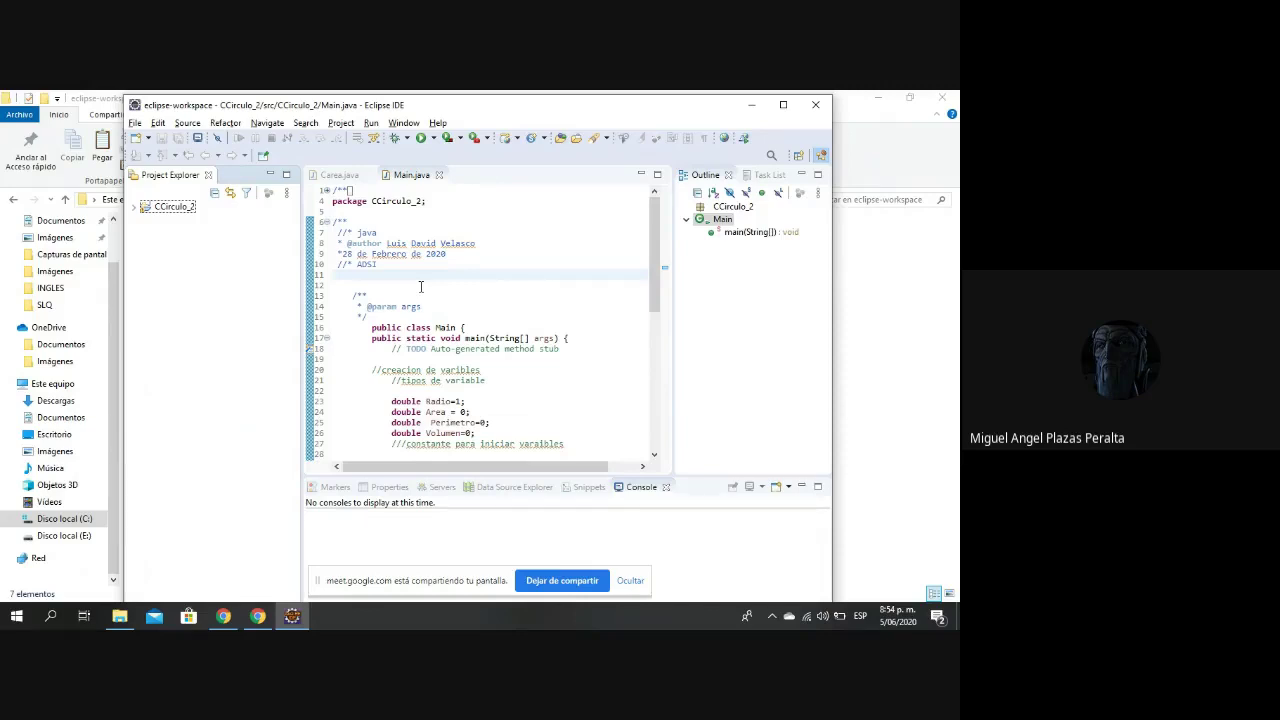
{"action": "left_click", "coordinate": [135, 123]}
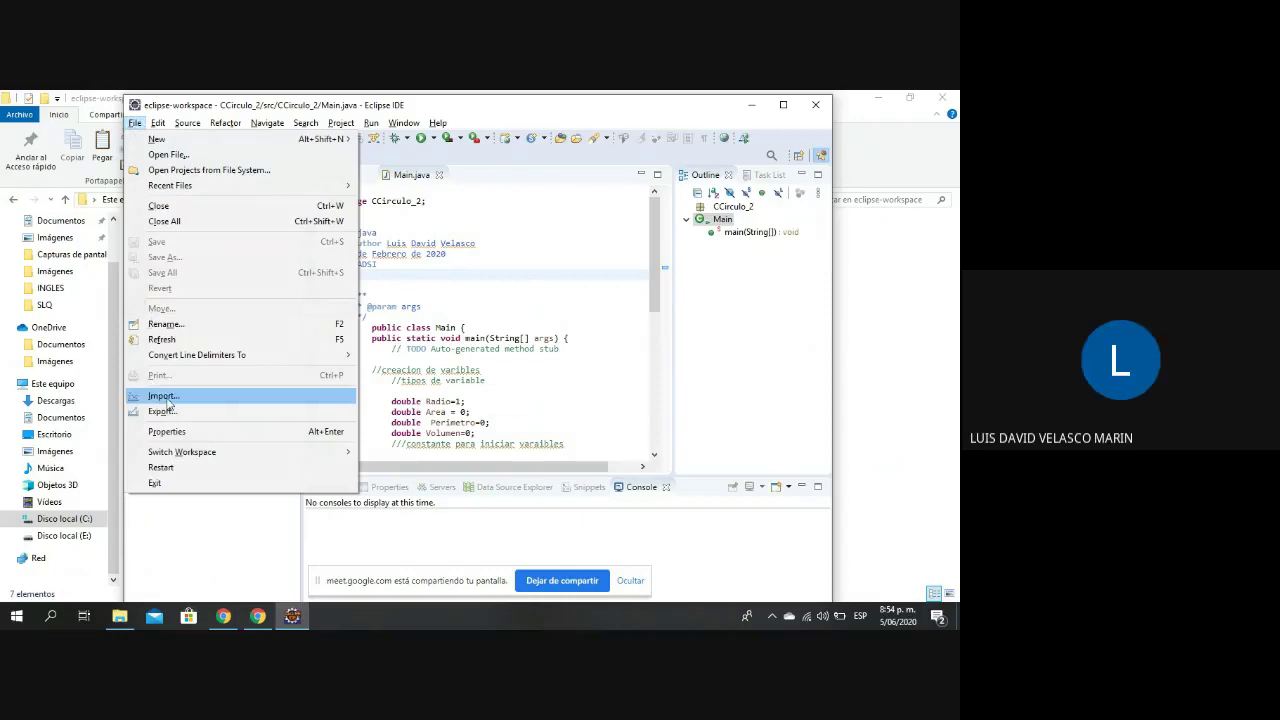
{"action": "left_click", "coordinate": [163, 396]}
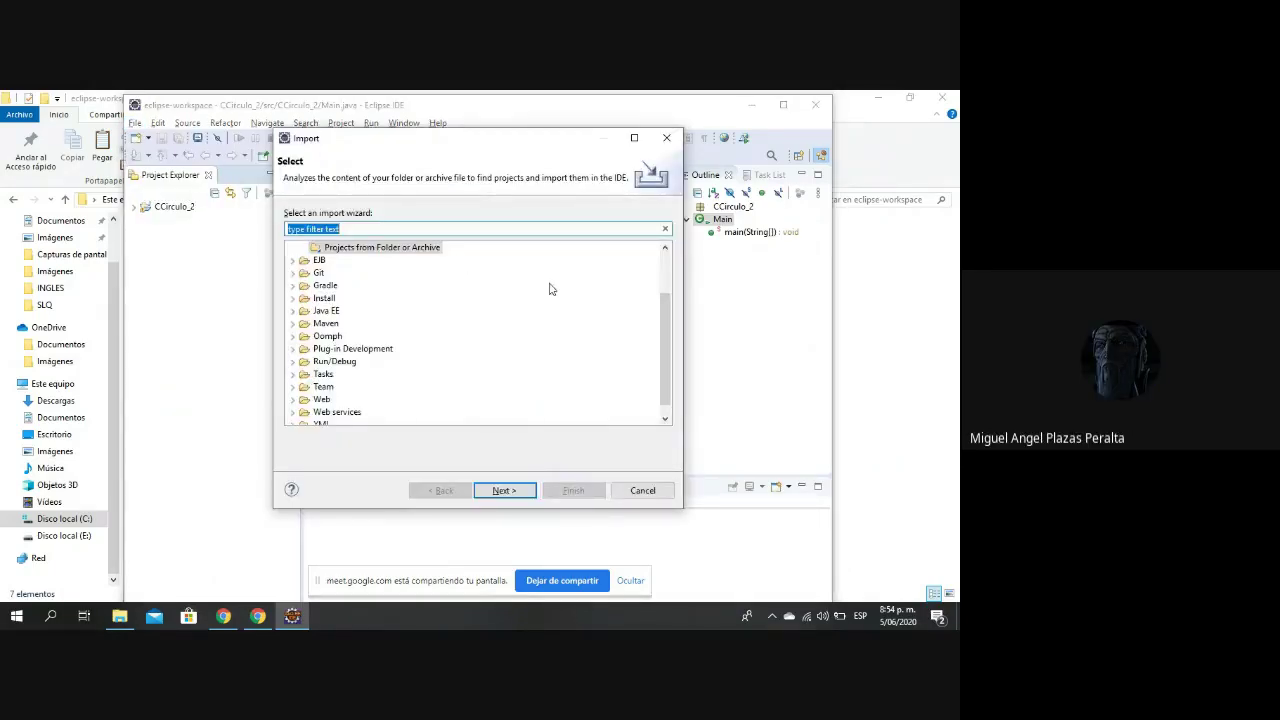
{"action": "left_click_drag", "start_coordinate": [664, 315], "coordinate": [662, 280]}
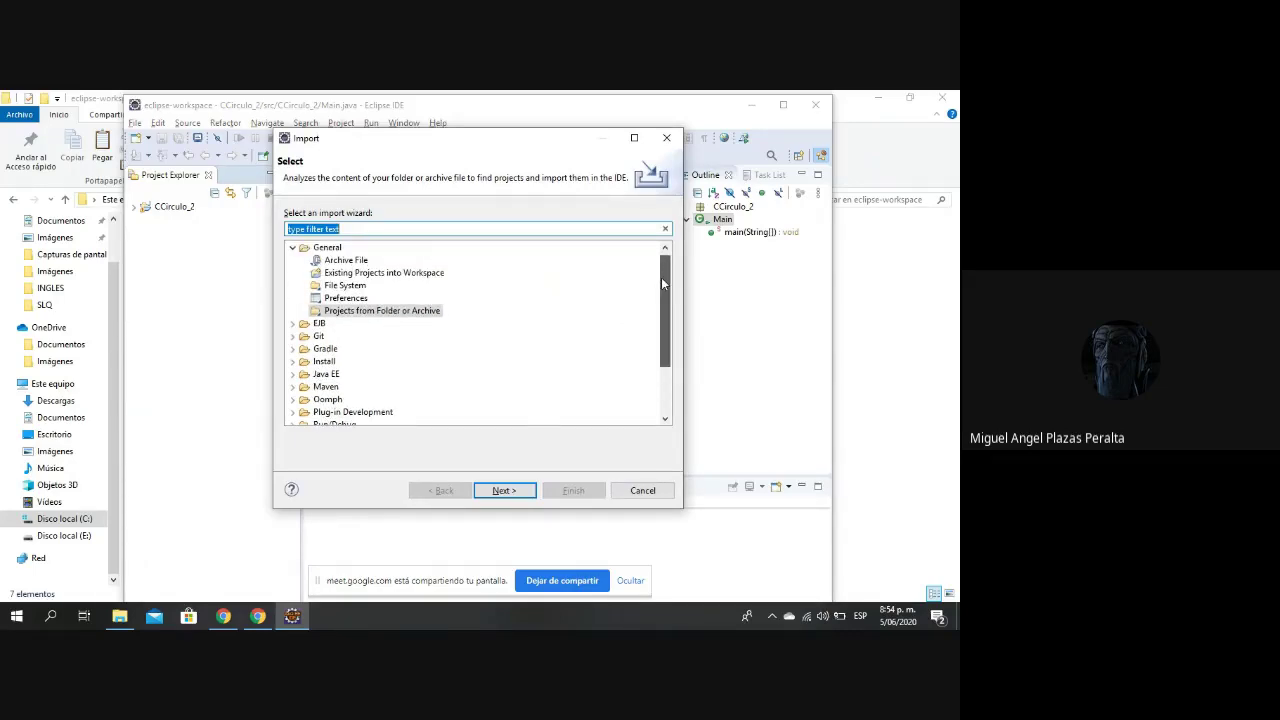
{"action": "left_click", "coordinate": [441, 273]}
{"action": "double_click", "coordinate": [441, 273]}
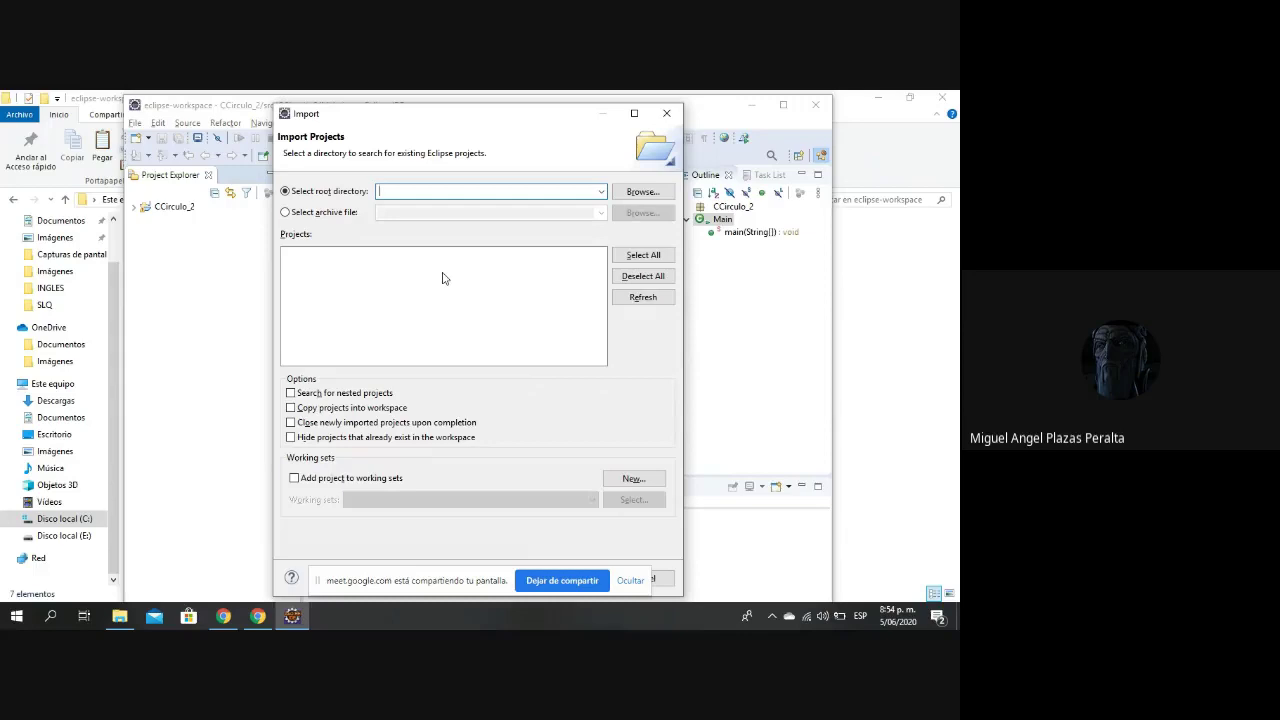
Choose the CCuenta folder in eclipse-workspace as the root directory of the import.
{"action": "left_click", "coordinate": [665, 192]}
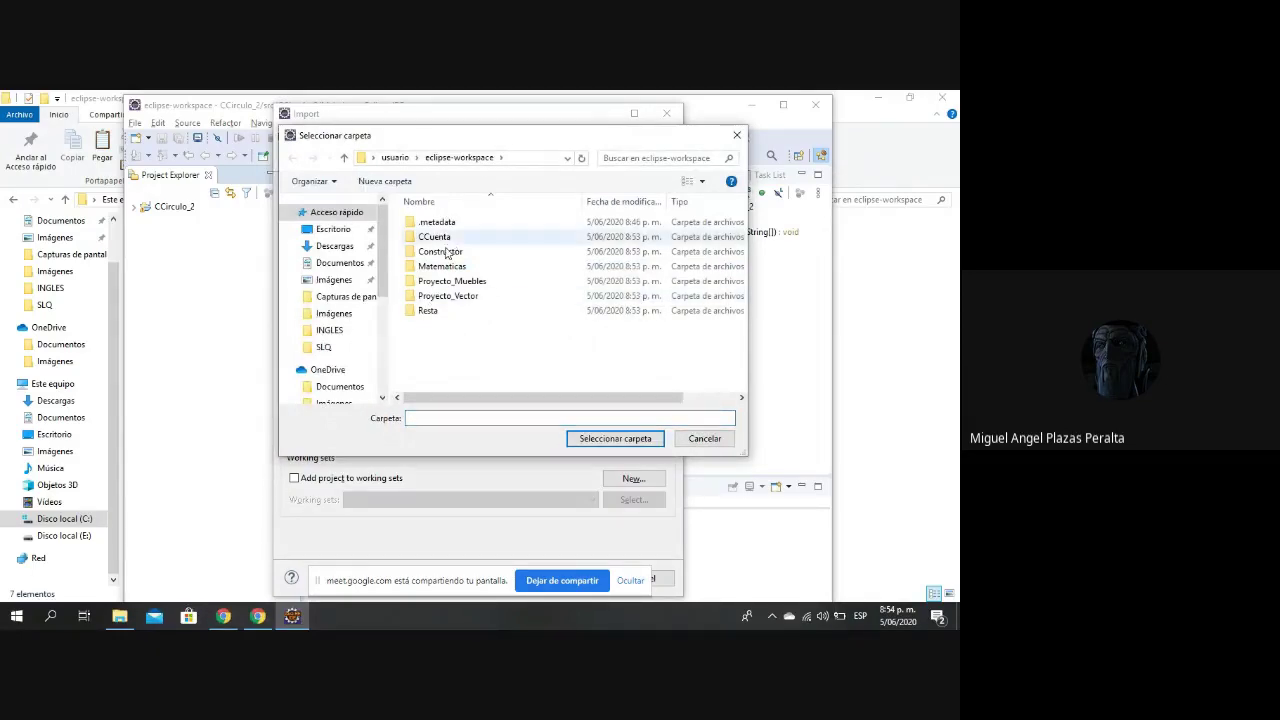
{"action": "left_click", "coordinate": [426, 312]}
{"action": "left_click", "coordinate": [435, 297]}
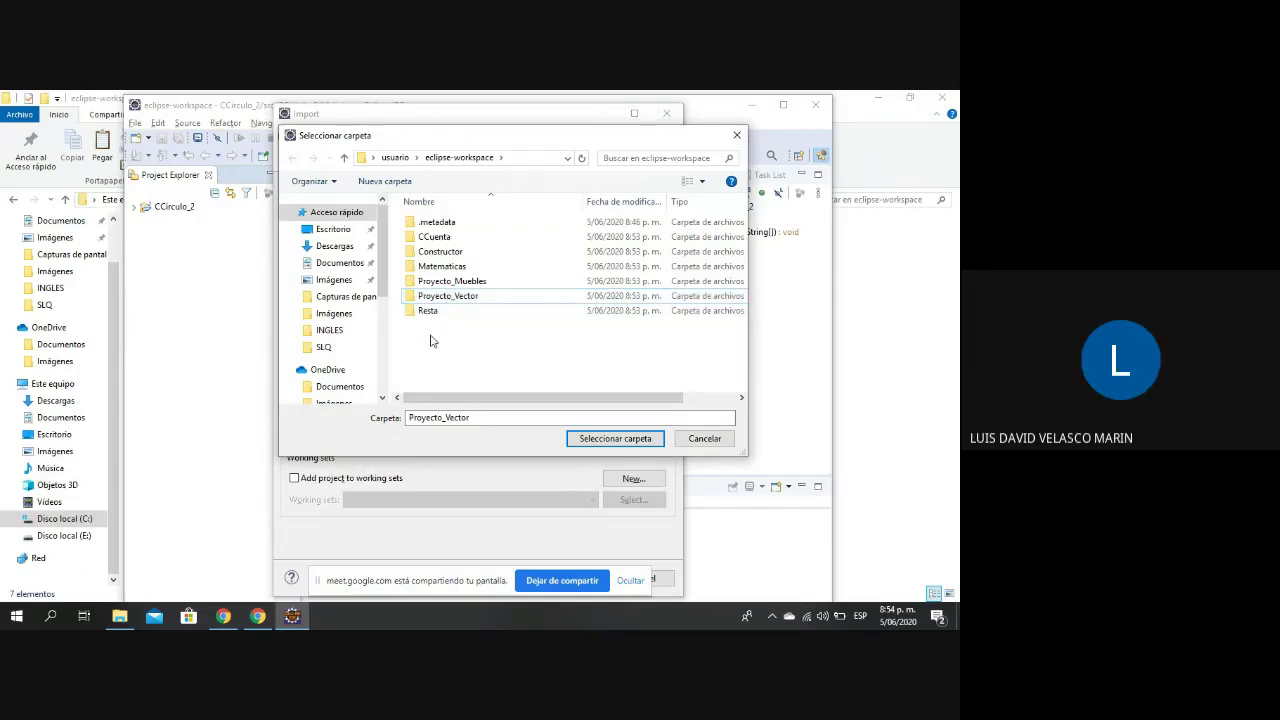
{"action": "left_click", "coordinate": [458, 242]}
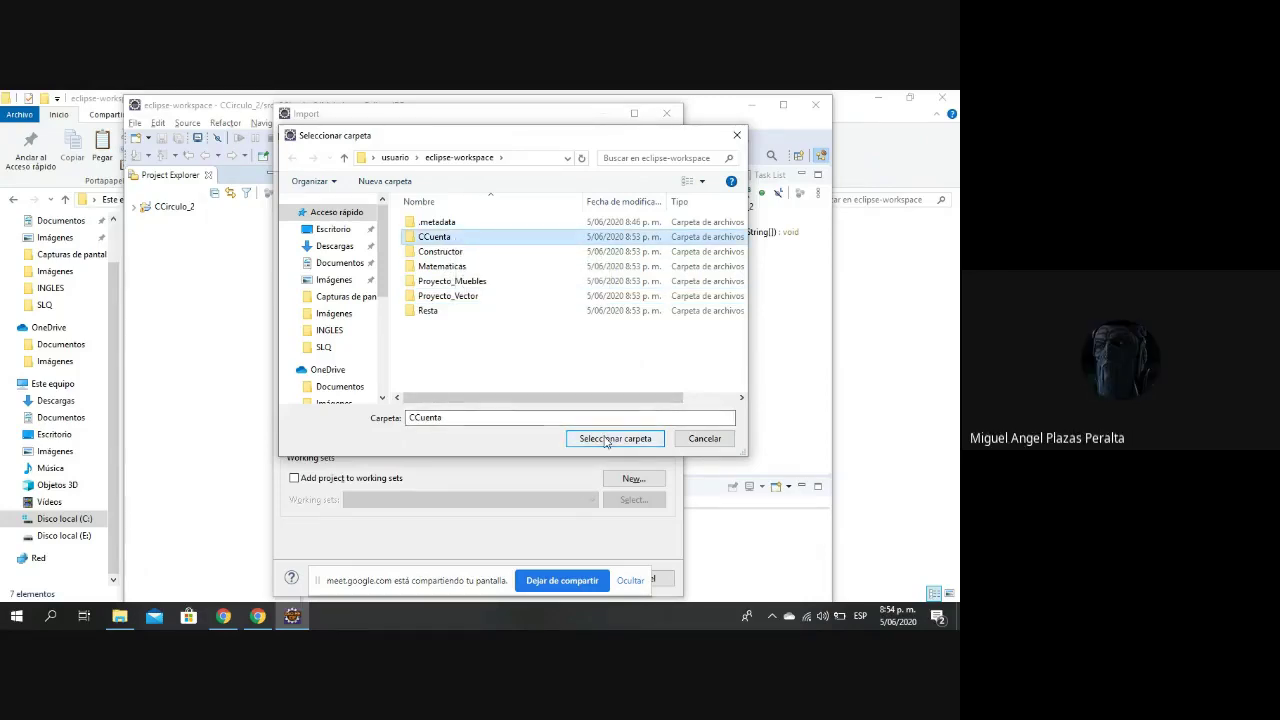
{"action": "left_click", "coordinate": [606, 442]}
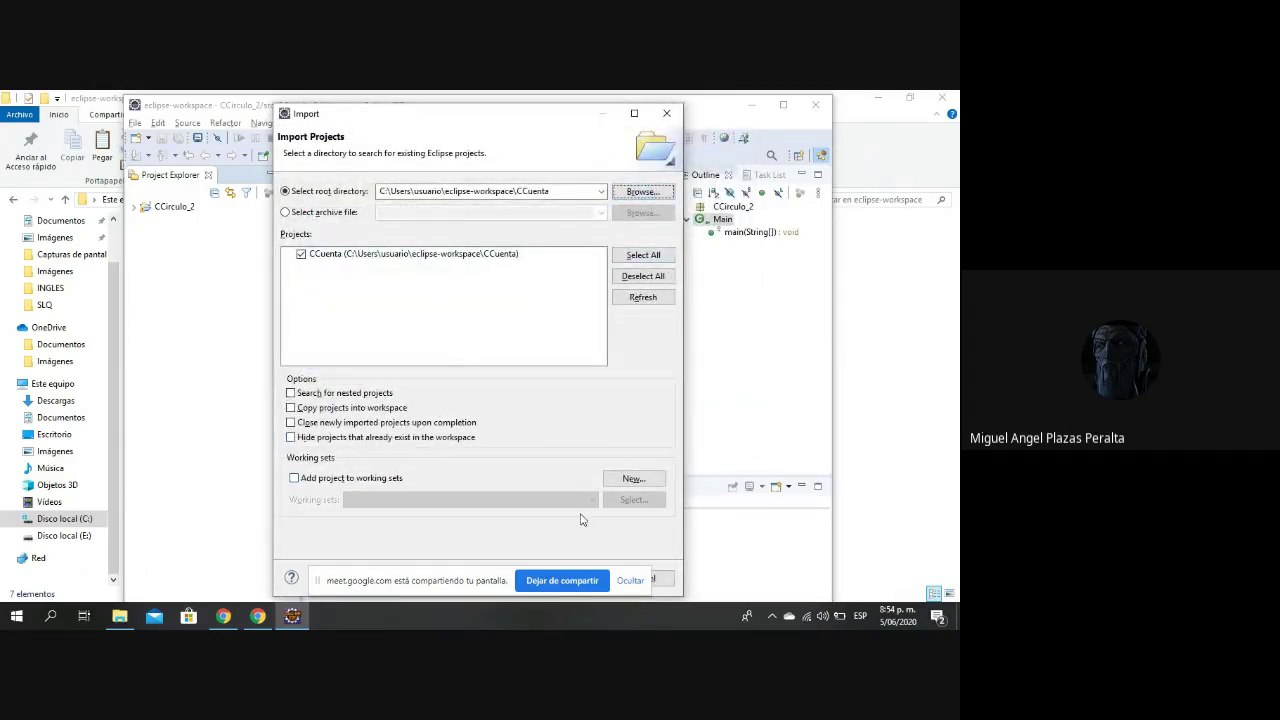
Hide the screen-sharing bar and finish importing CCuenta with copying projects into the workspace turned off.
{"action": "left_click", "coordinate": [630, 581]}
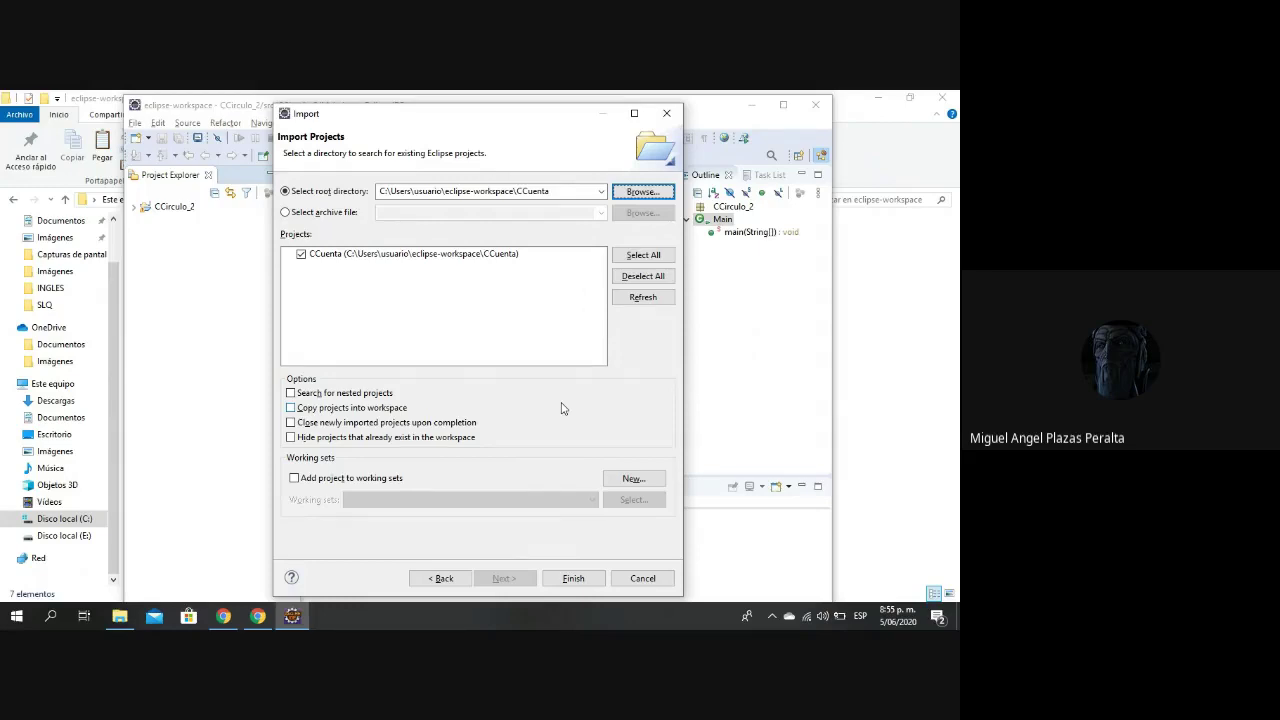
{"action": "left_click", "coordinate": [291, 408]}
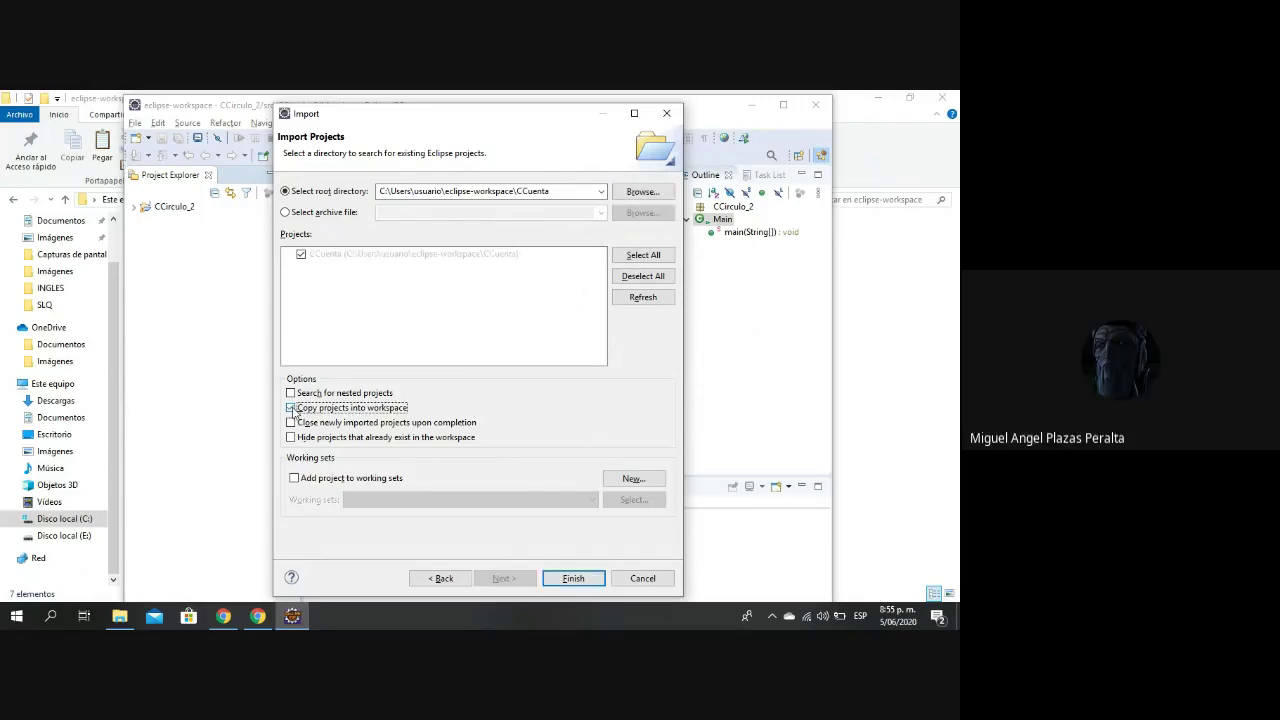
{"action": "left_click", "coordinate": [291, 408]}
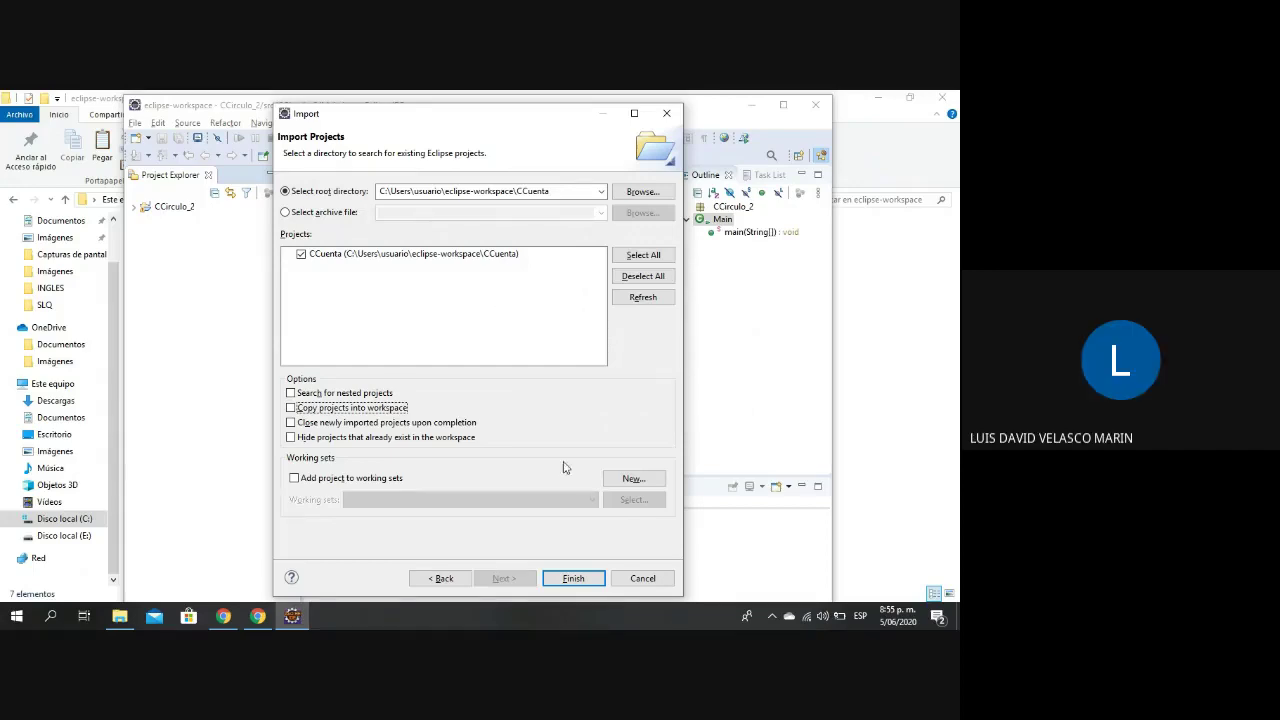
{"action": "left_click", "coordinate": [588, 580]}
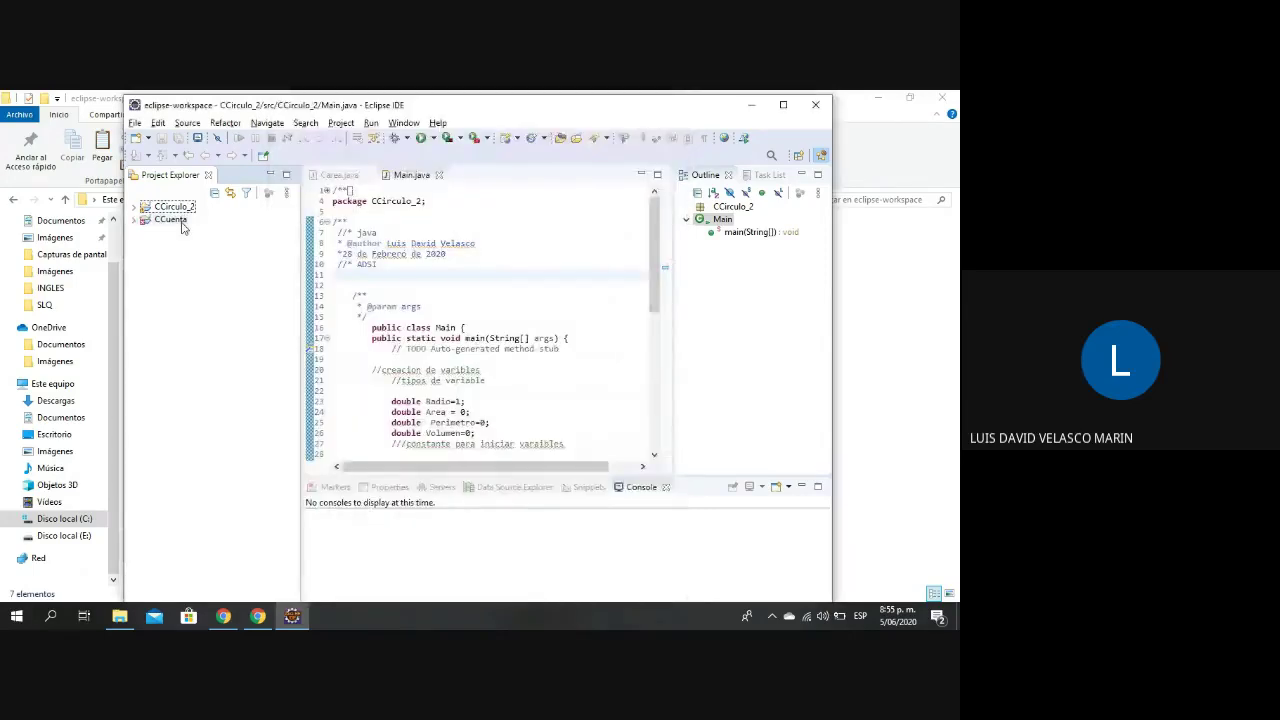
Expand the imported CCuenta project down to its source package and open CCuenta.java.
{"action": "left_click", "coordinate": [138, 220]}
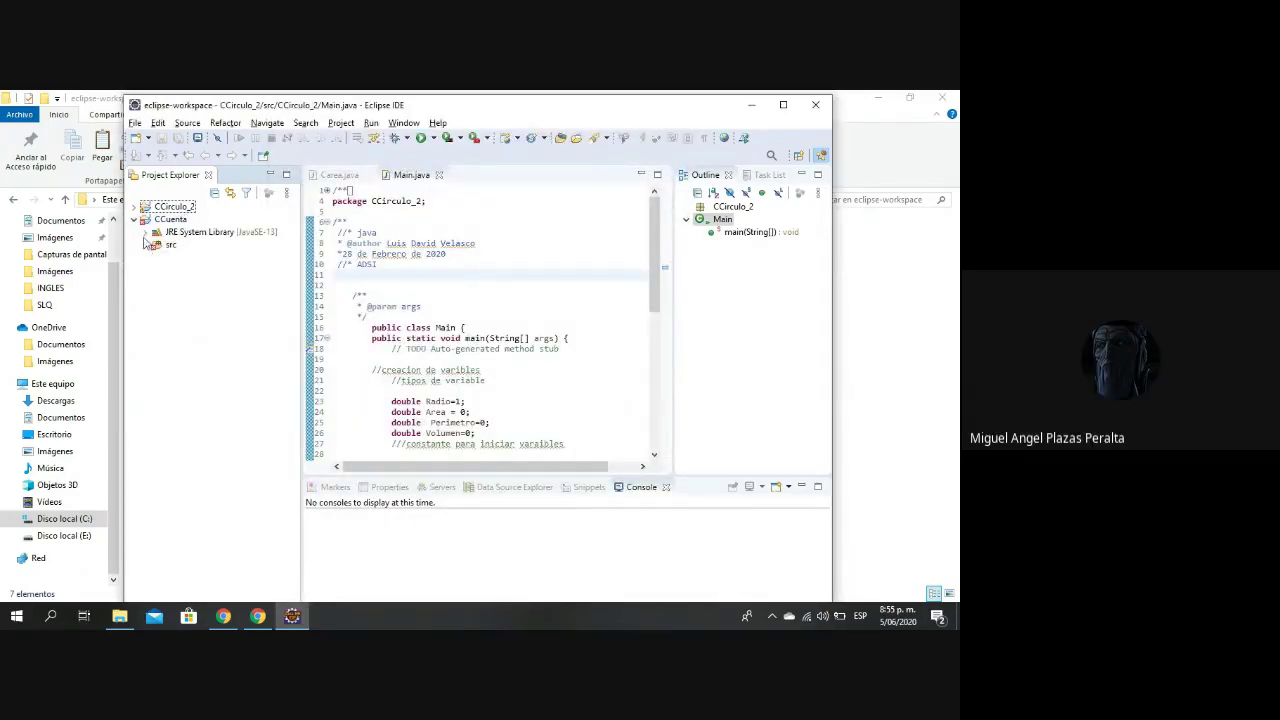
{"action": "left_click", "coordinate": [135, 220]}
{"action": "left_click", "coordinate": [135, 220]}
{"action": "left_click", "coordinate": [145, 245]}
{"action": "left_click", "coordinate": [157, 258]}
{"action": "left_click", "coordinate": [205, 270]}
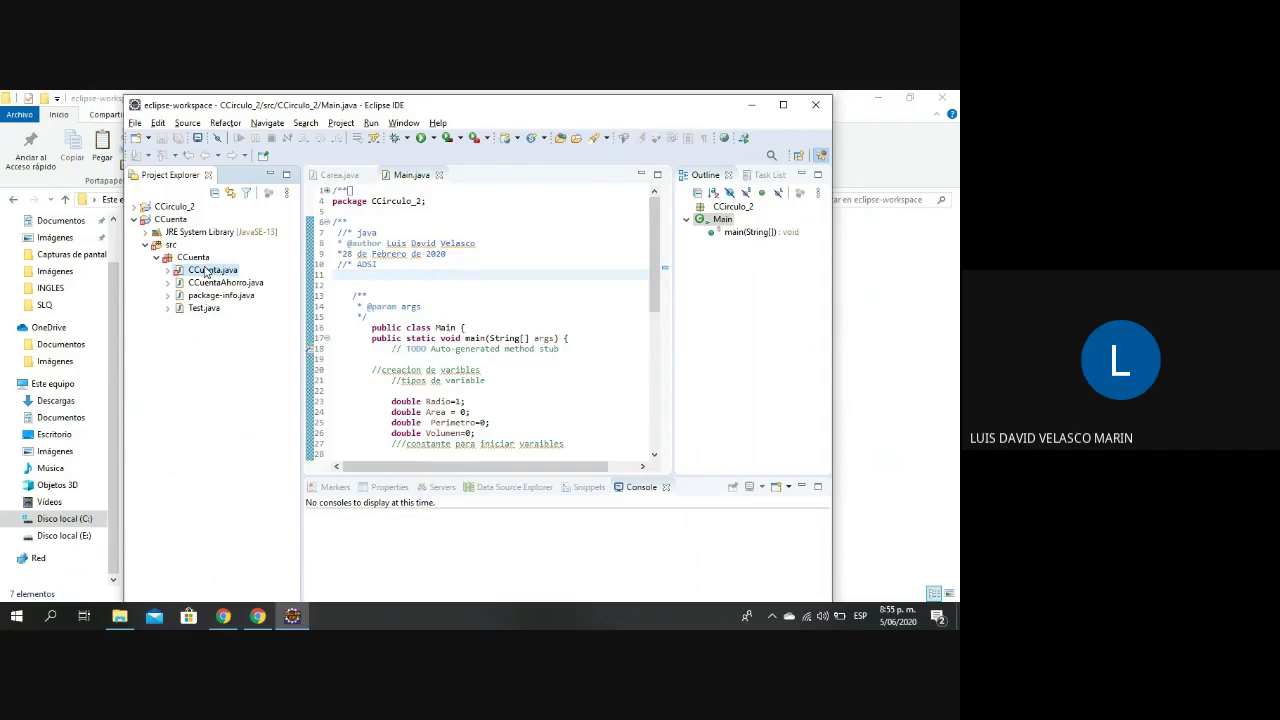
{"action": "left_click", "coordinate": [145, 246]}
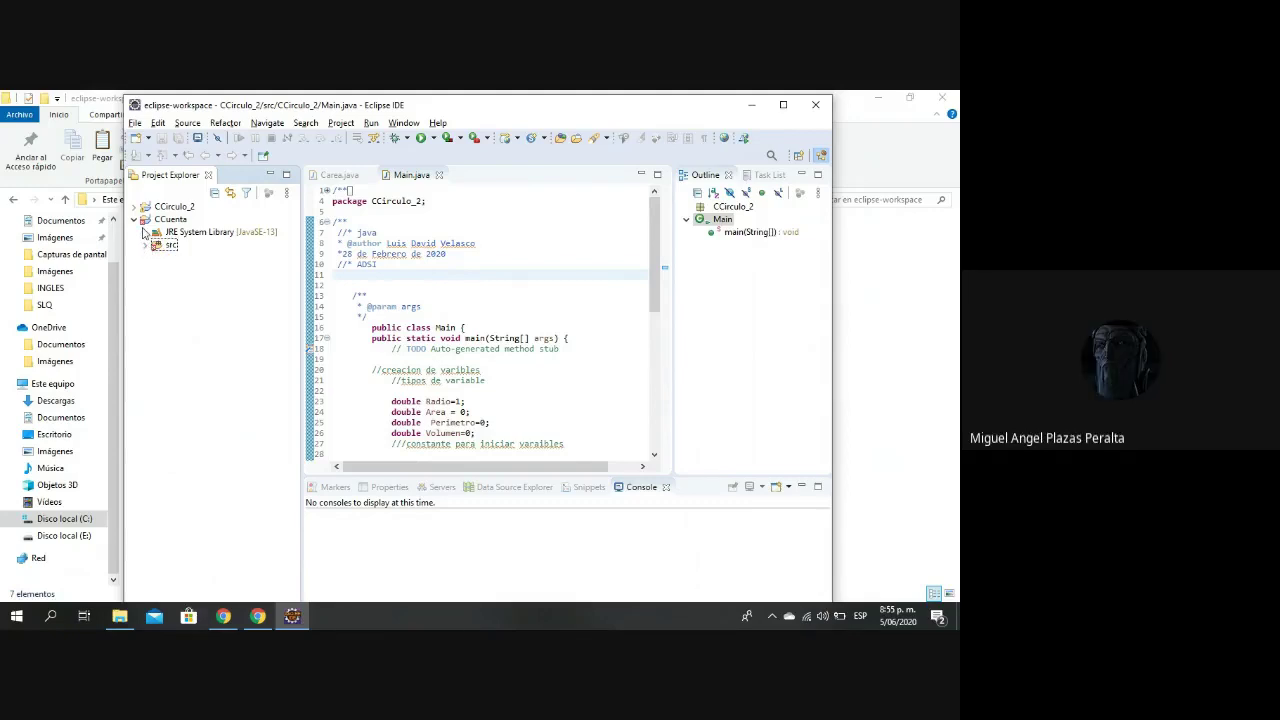
{"action": "left_click", "coordinate": [146, 247]}
{"action": "double_click", "coordinate": [210, 270]}
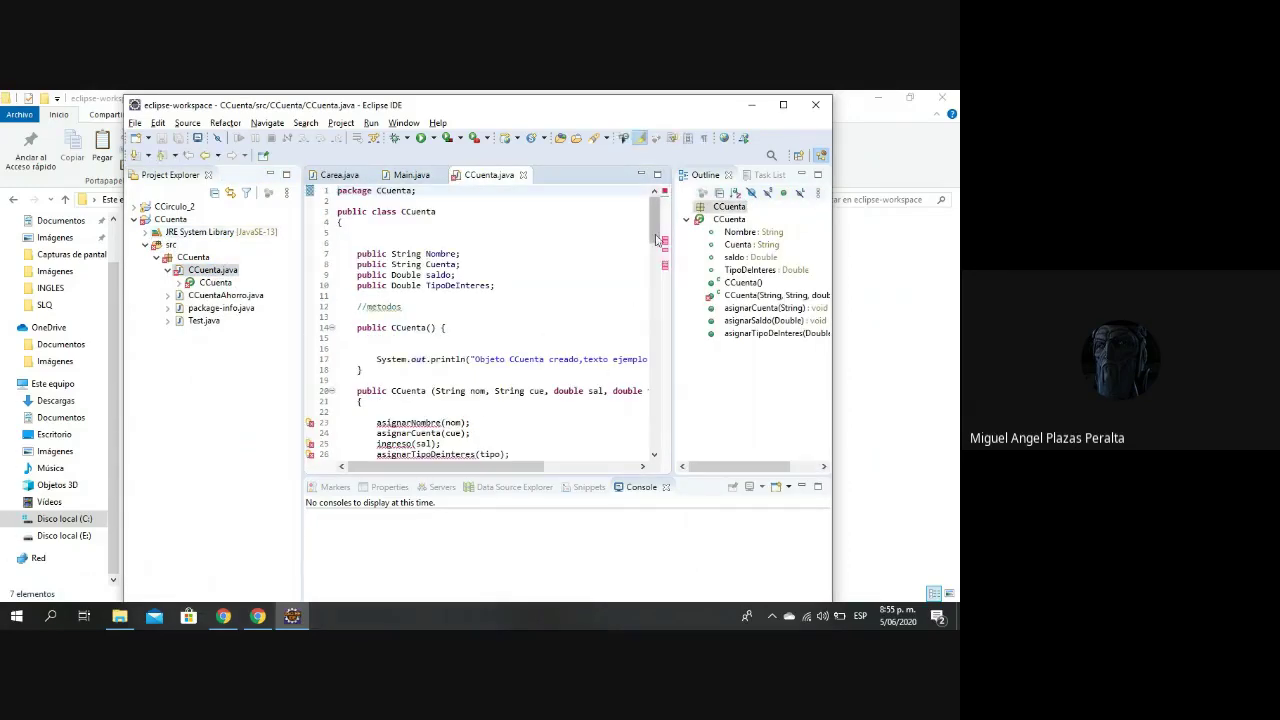
Look through the code of CCuenta.java for marked errors and collapse the CCuenta project.
{"action": "scroll", "coordinate": [657, 248], "scroll_direction": "down", "scroll_amount": 1}
{"action": "left_click_drag", "start_coordinate": [657, 248], "coordinate": [657, 278]}
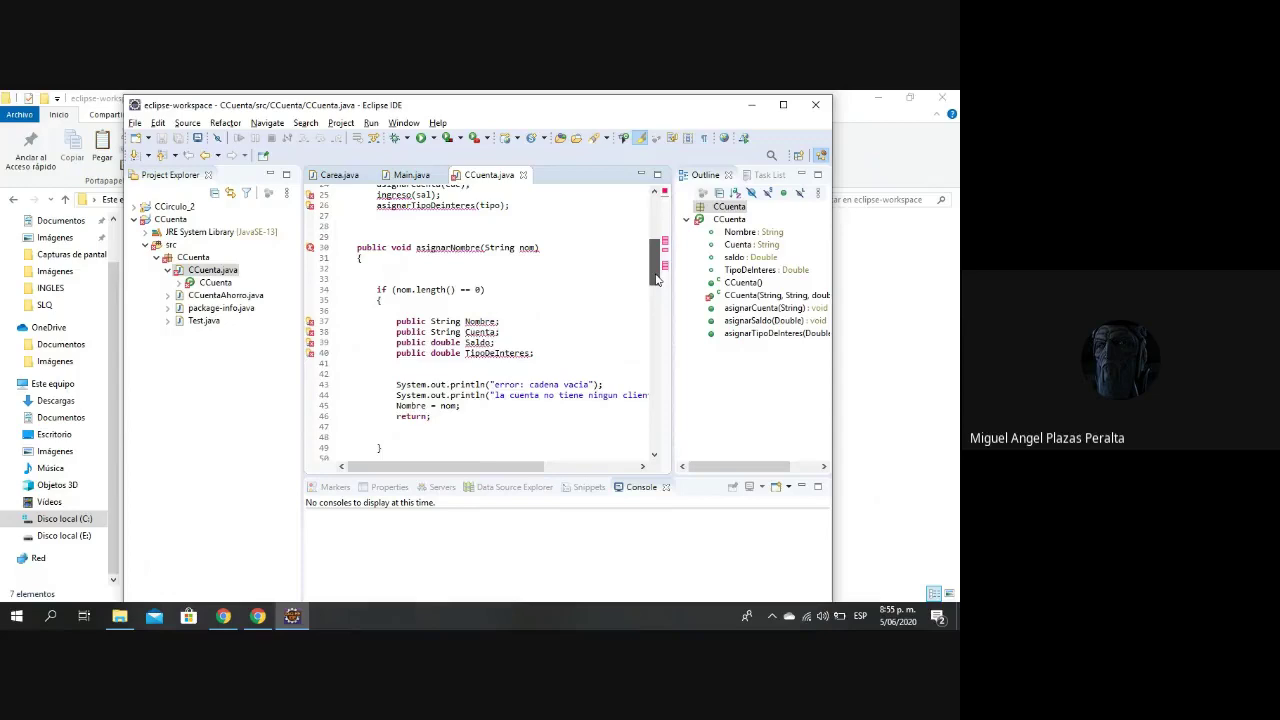
{"action": "left_click_drag", "start_coordinate": [657, 278], "coordinate": [657, 236]}
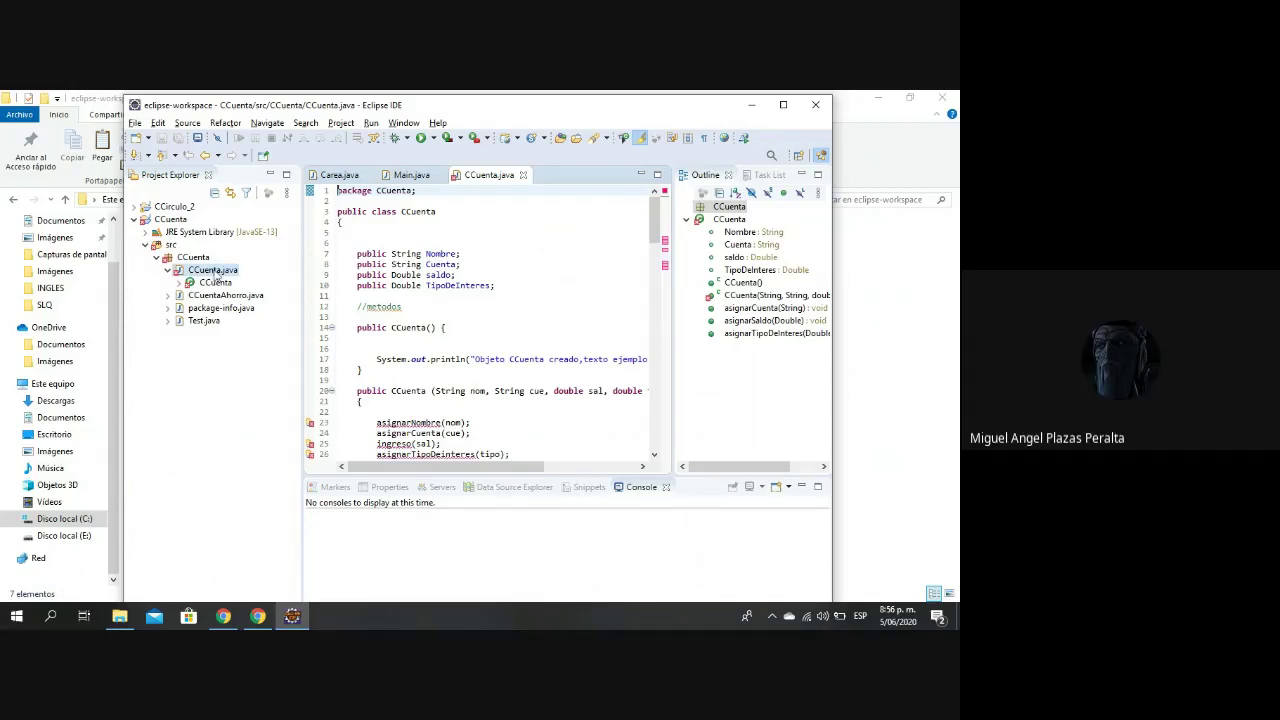
{"action": "left_click", "coordinate": [143, 220]}
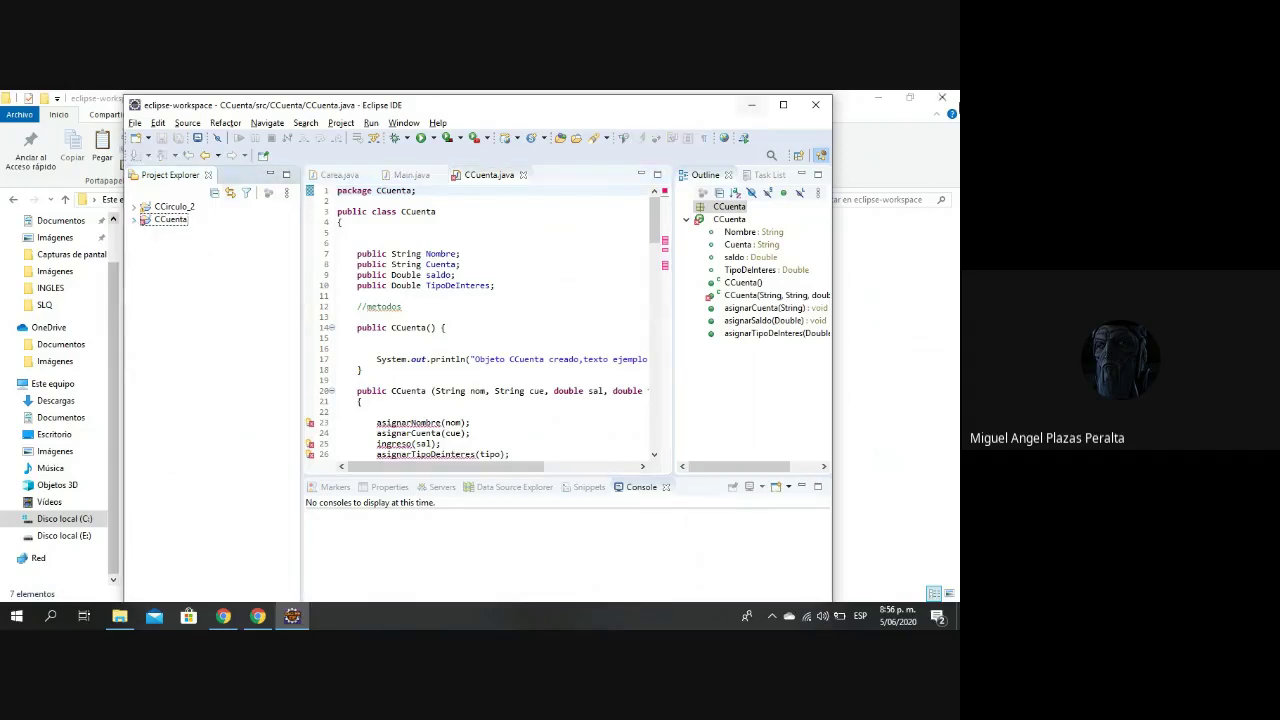
{"action": "left_click", "coordinate": [134, 122]}
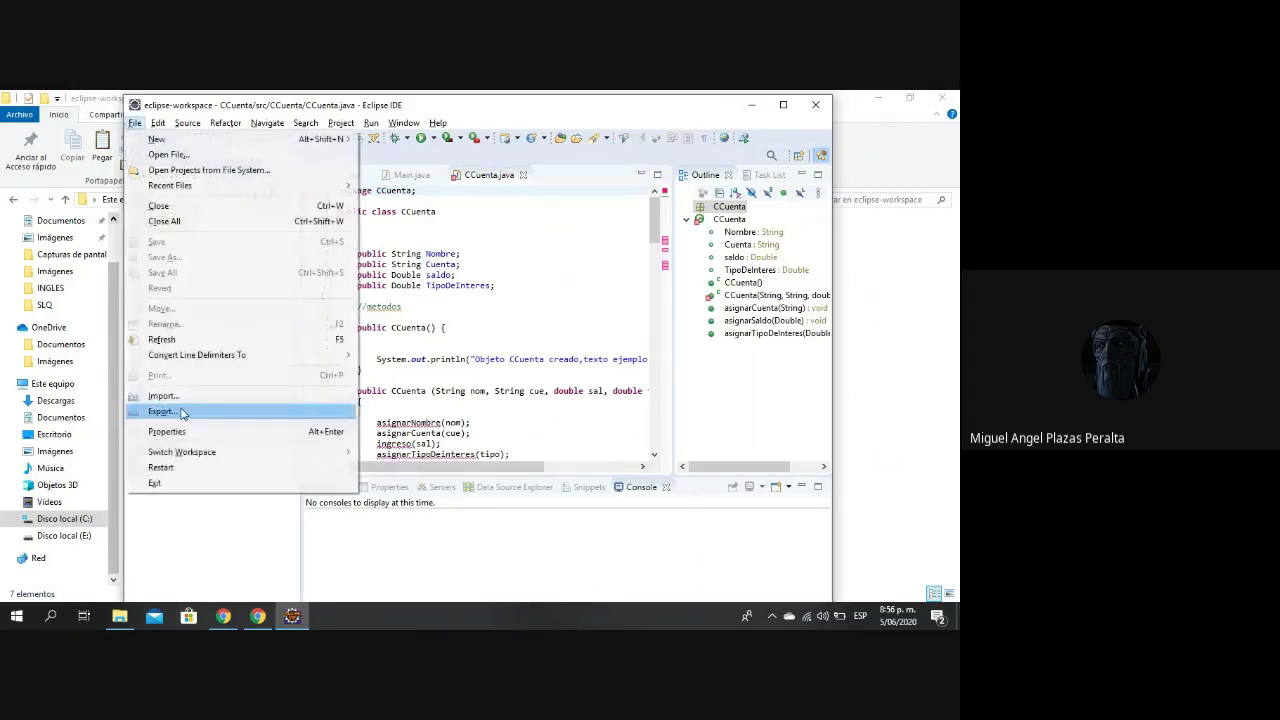
{"action": "left_click", "coordinate": [180, 411]}
{"action": "left_click", "coordinate": [650, 139]}
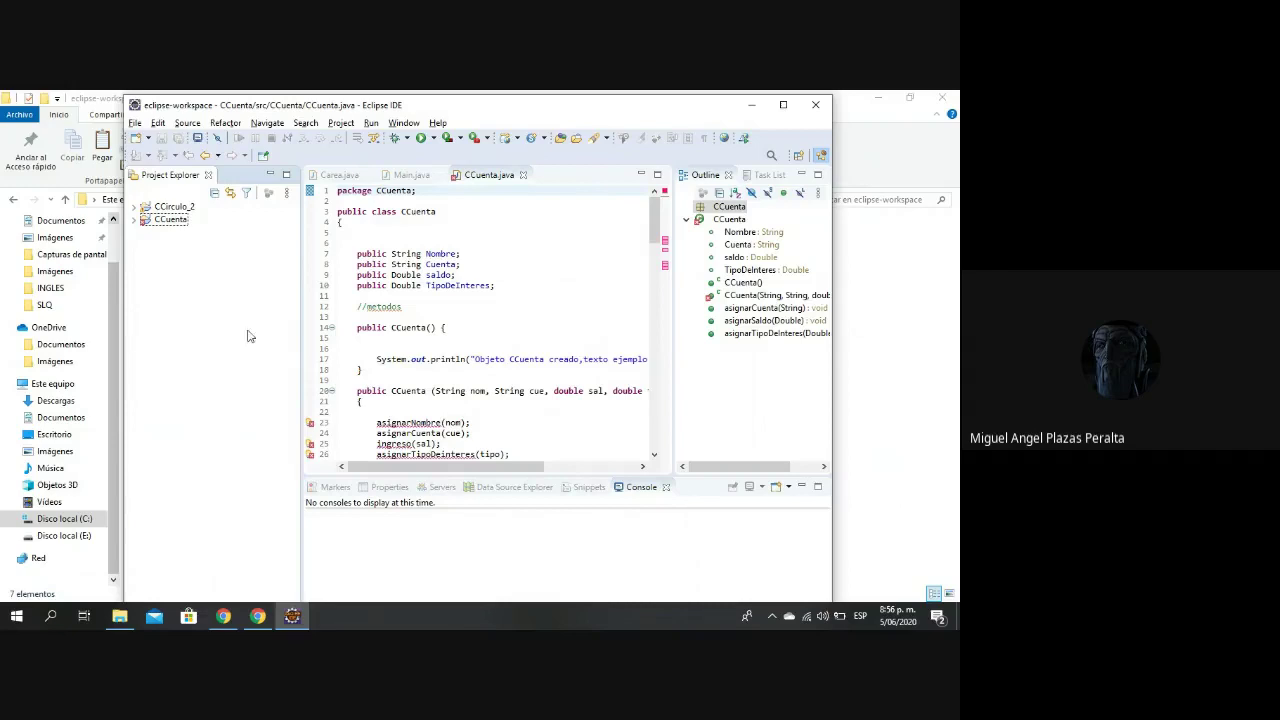
Start another import with the Existing Projects into Workspace wizard.
{"action": "right_click", "coordinate": [200, 263]}
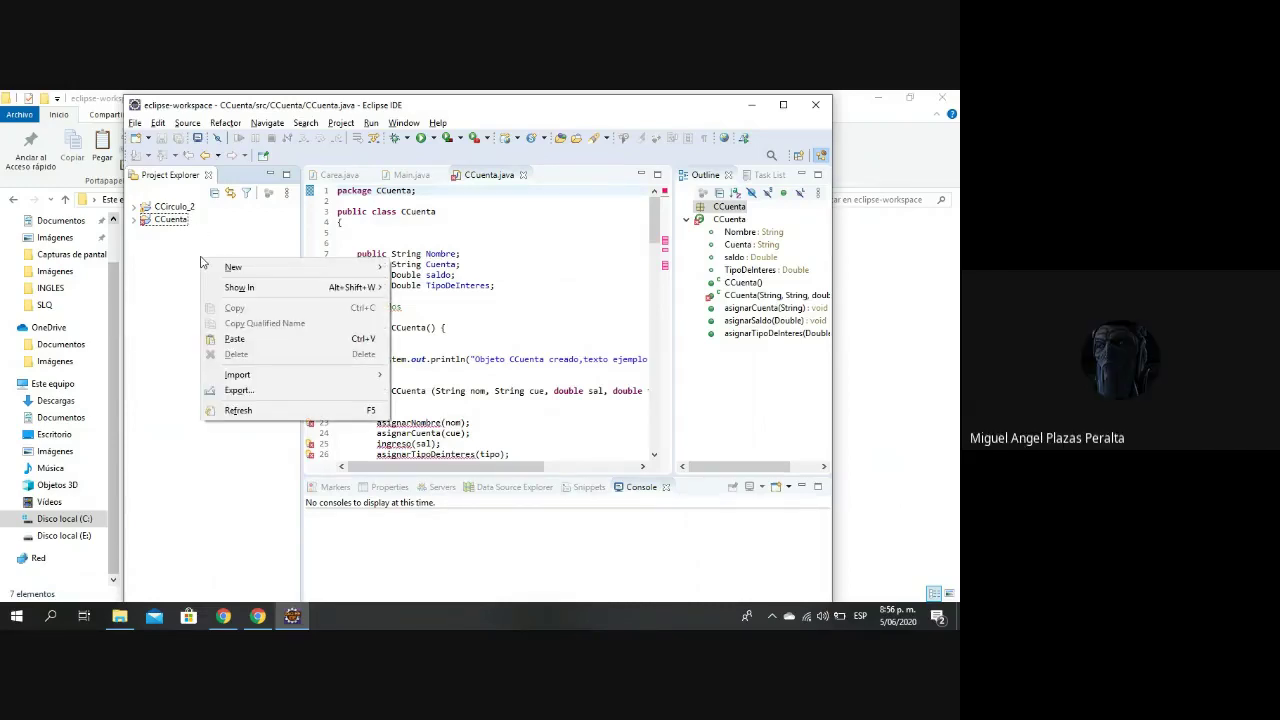
{"action": "mouse_move", "coordinate": [247, 378]}
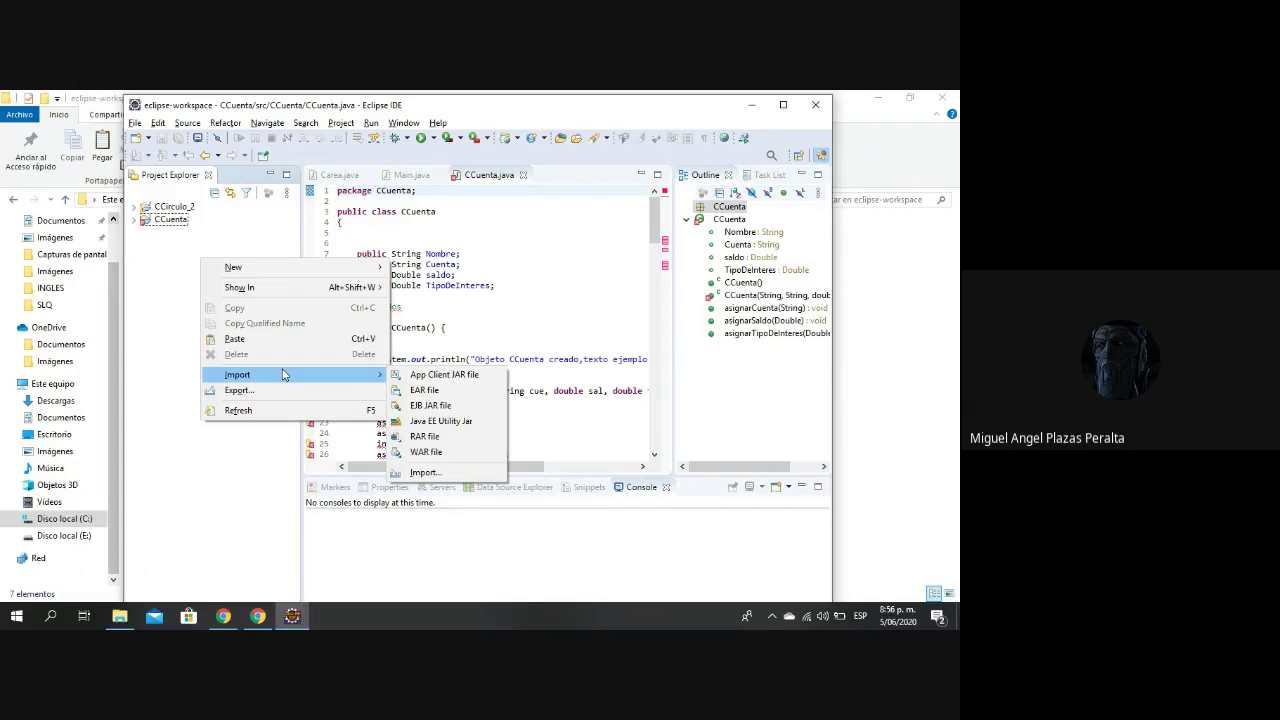
{"action": "left_click", "coordinate": [454, 476]}
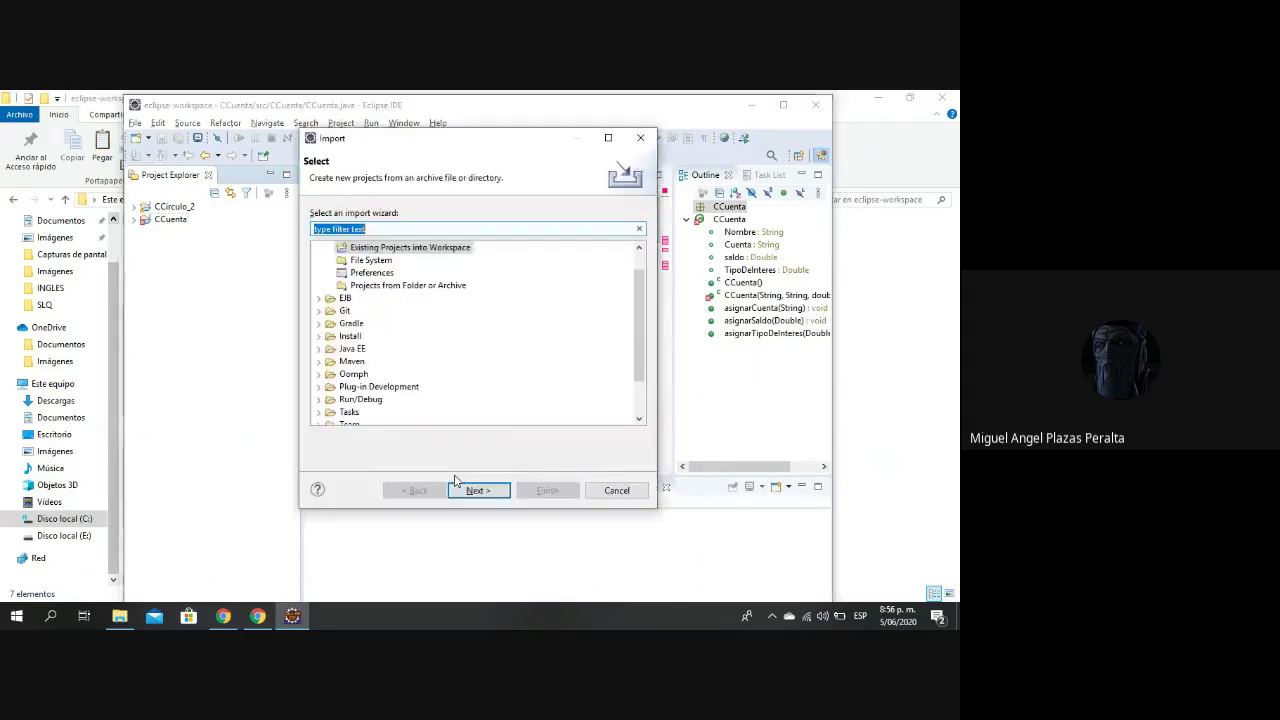
{"action": "double_click", "coordinate": [433, 249]}
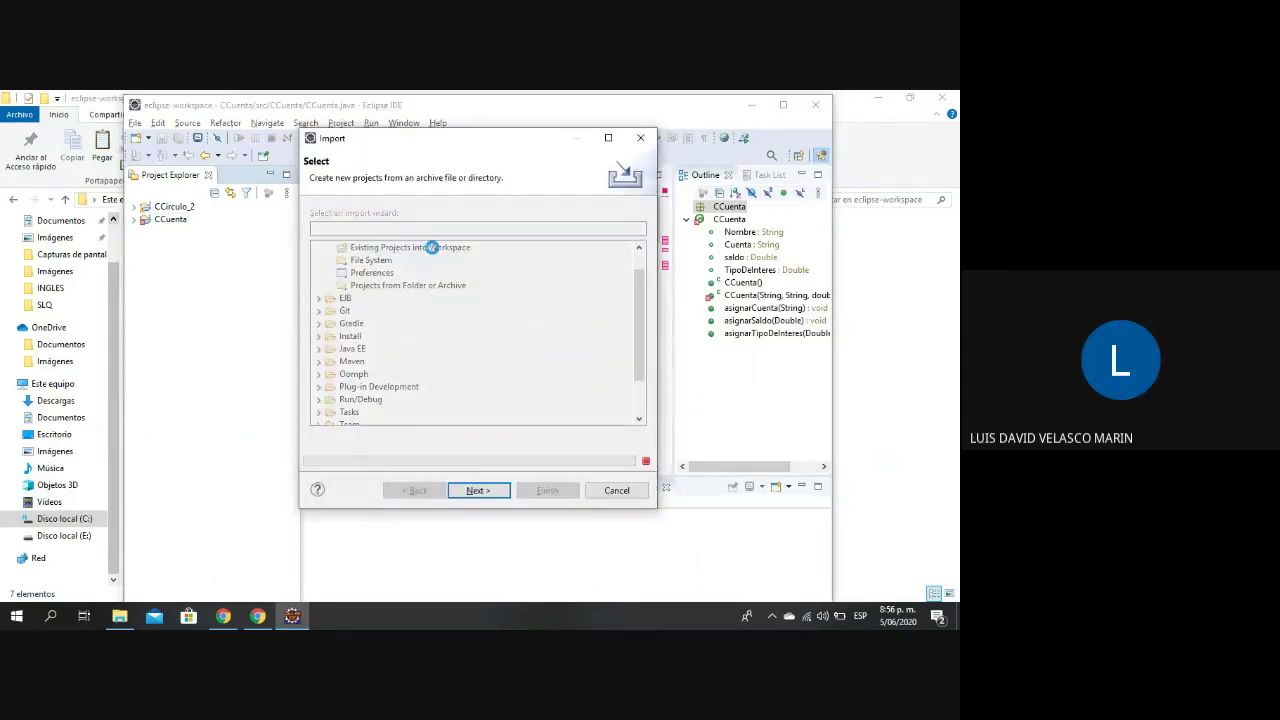
Browse for the import's root directory, going from Disco local (C:) through Usuarios into the usuario folder.
{"action": "left_click", "coordinate": [619, 190]}
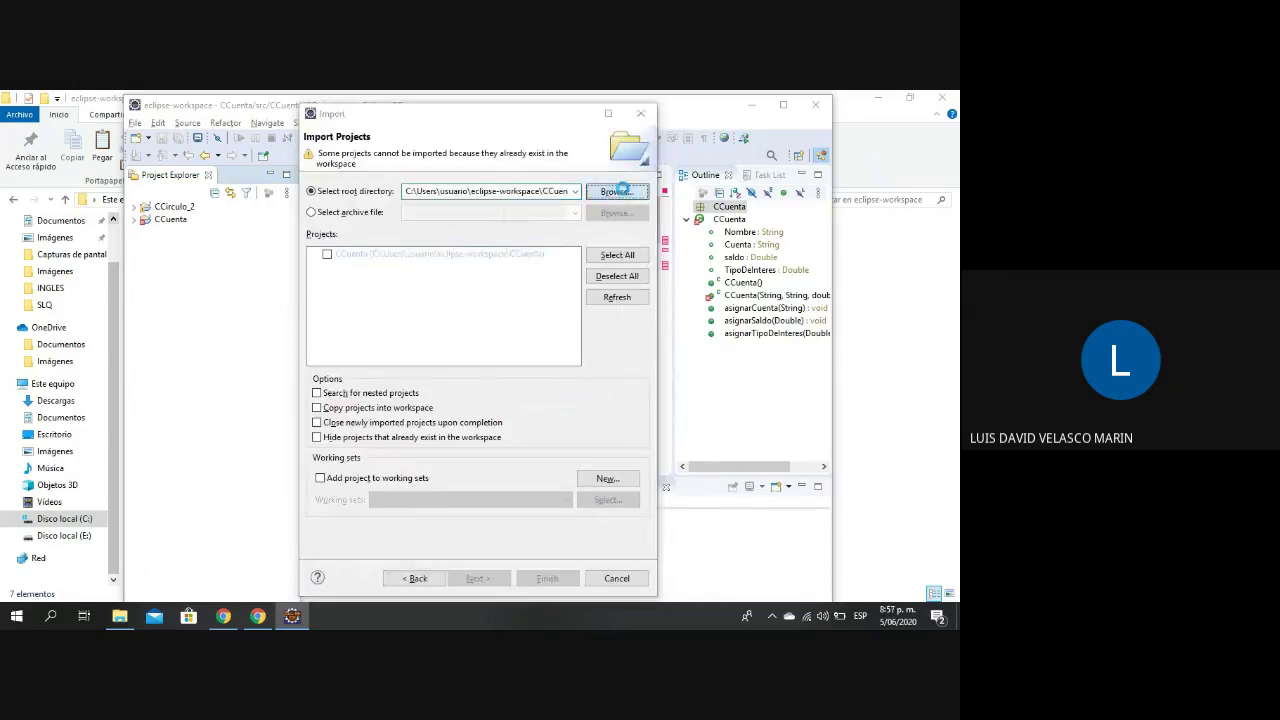
{"action": "left_click_drag", "start_coordinate": [412, 280], "coordinate": [409, 390]}
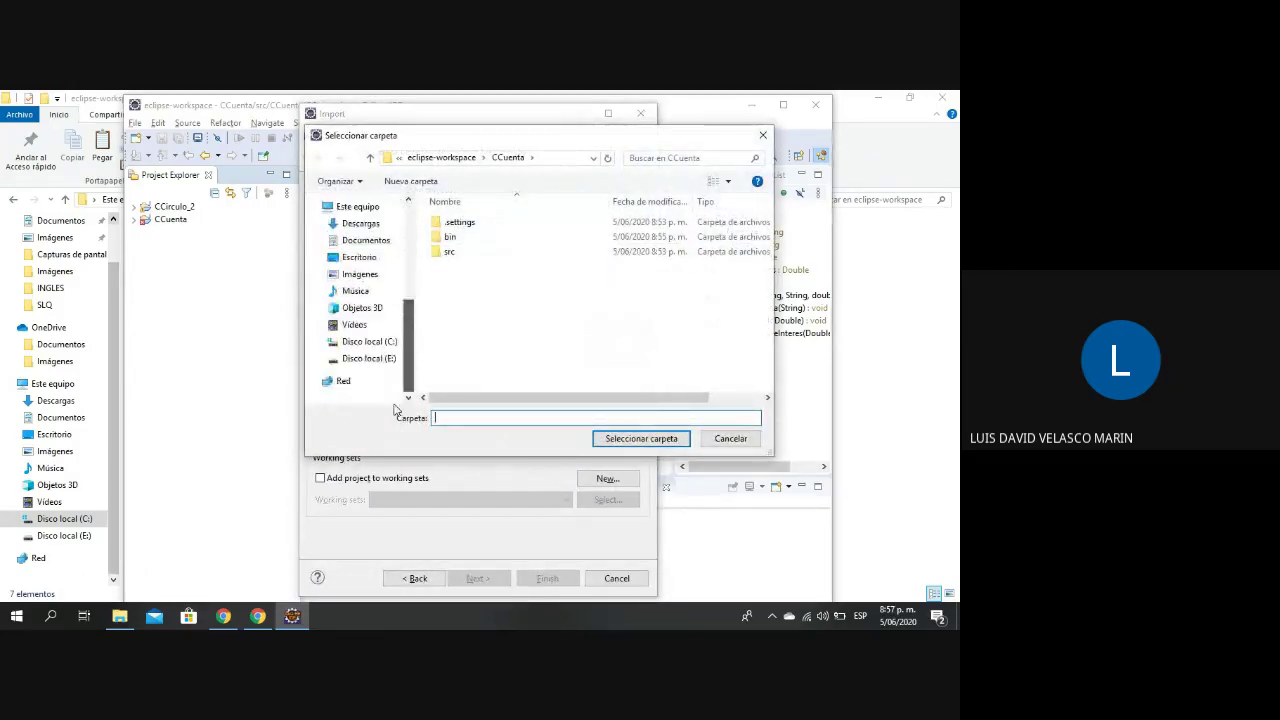
{"action": "left_click", "coordinate": [390, 342]}
{"action": "scroll", "coordinate": [500, 300], "scroll_direction": "down", "scroll_amount": 2}
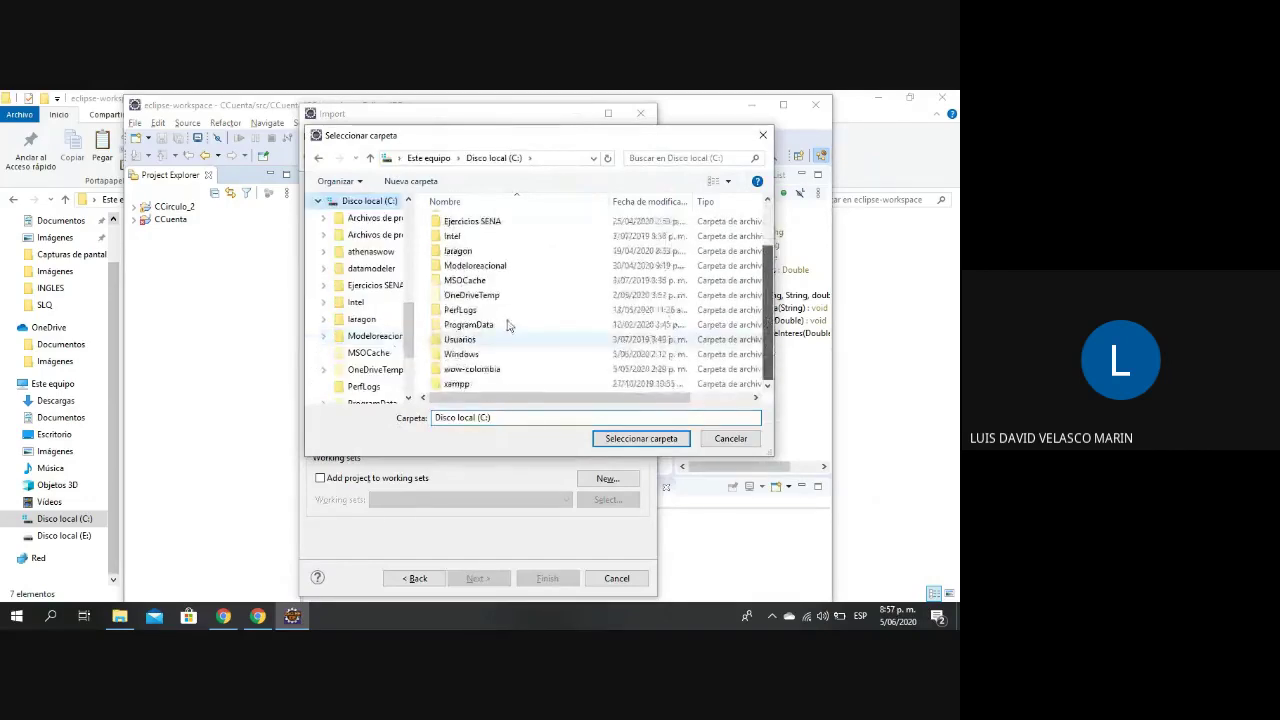
{"action": "left_click", "coordinate": [471, 341]}
{"action": "double_click", "coordinate": [471, 341]}
{"action": "left_click", "coordinate": [459, 255]}
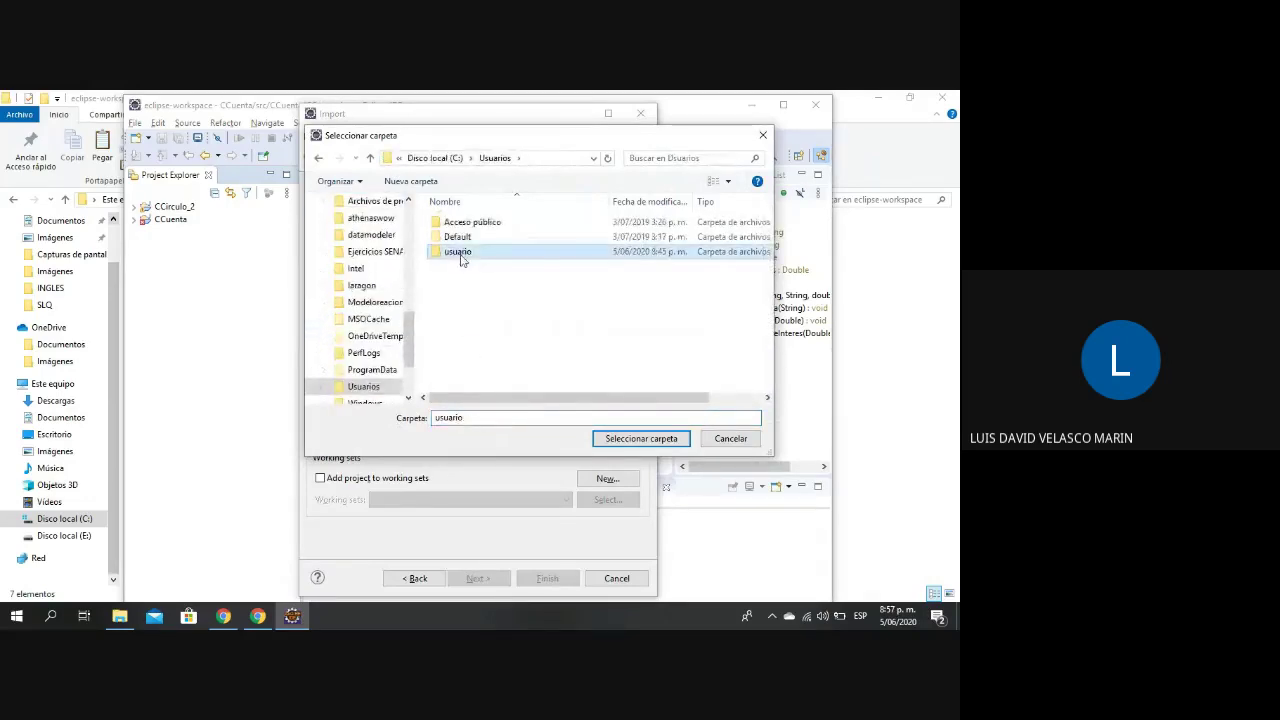
{"action": "double_click", "coordinate": [459, 255]}
{"action": "scroll", "coordinate": [772, 265], "scroll_direction": "down", "scroll_amount": 5}
{"action": "left_click", "coordinate": [497, 290]}
{"action": "double_click", "coordinate": [497, 290]}
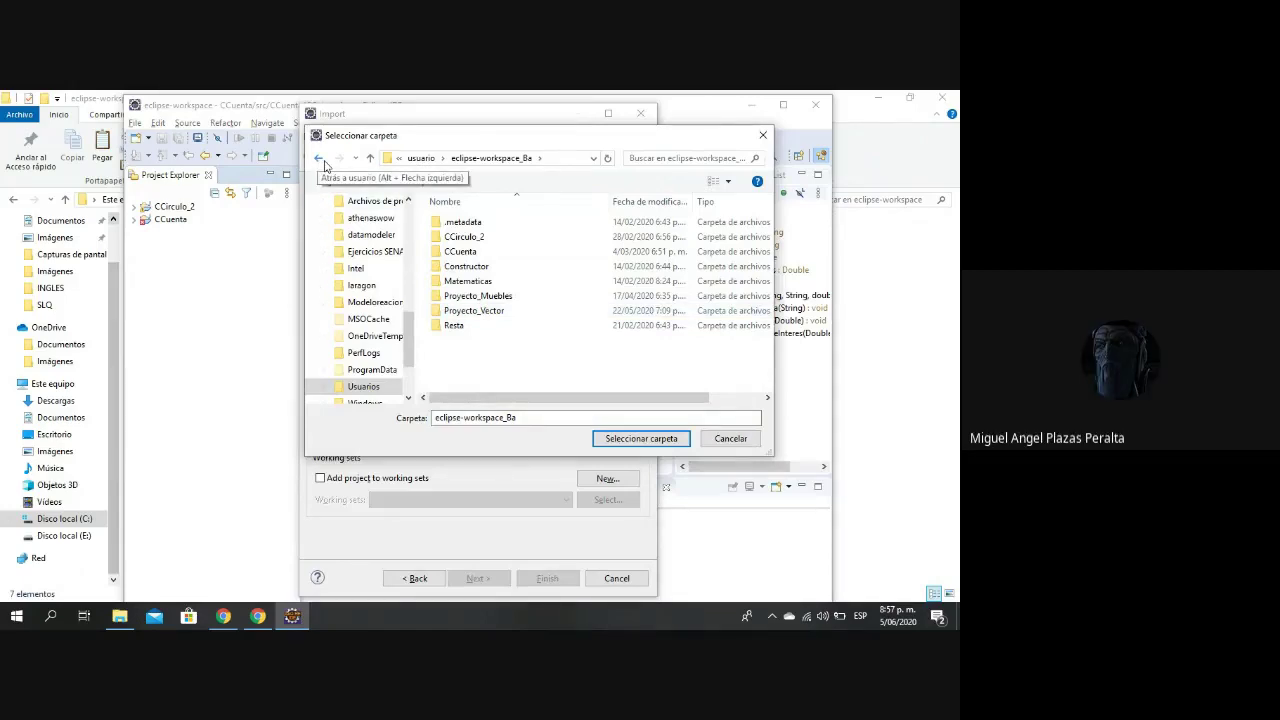
{"action": "left_click", "coordinate": [320, 160]}
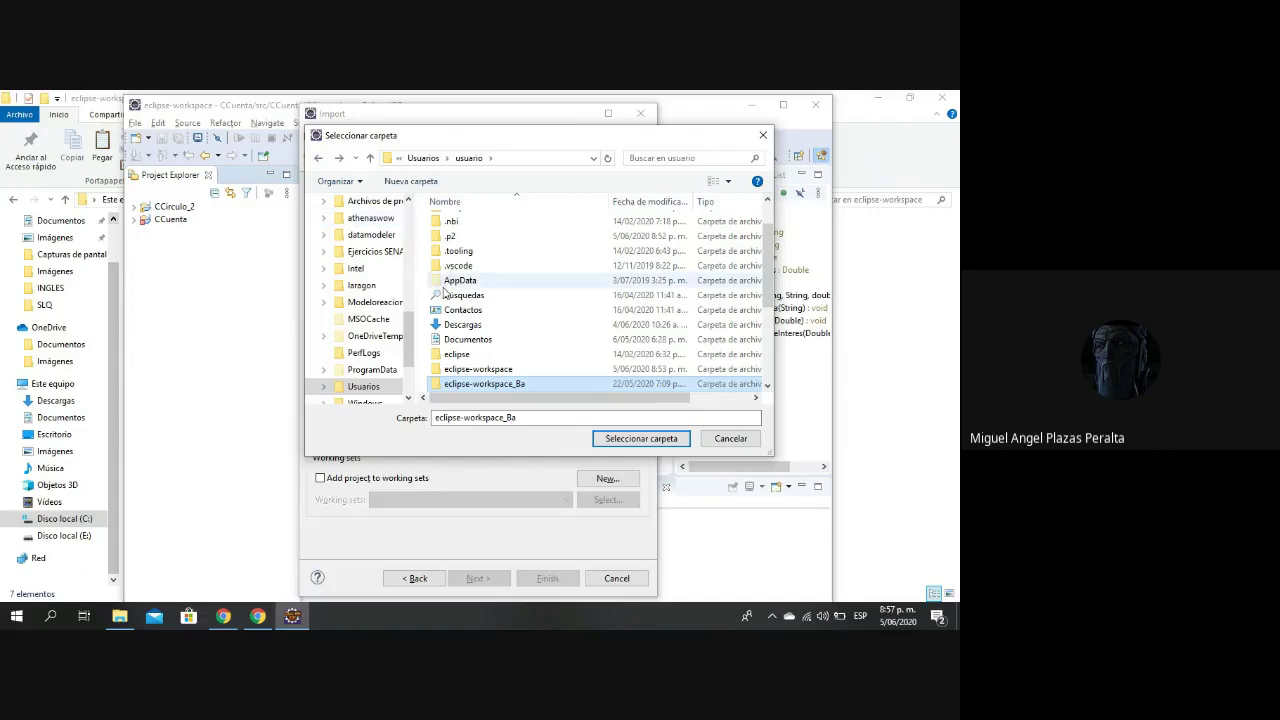
Choose the Constructor folder in eclipse-workspace as the root directory and finish importing the project.
{"action": "double_click", "coordinate": [490, 369]}
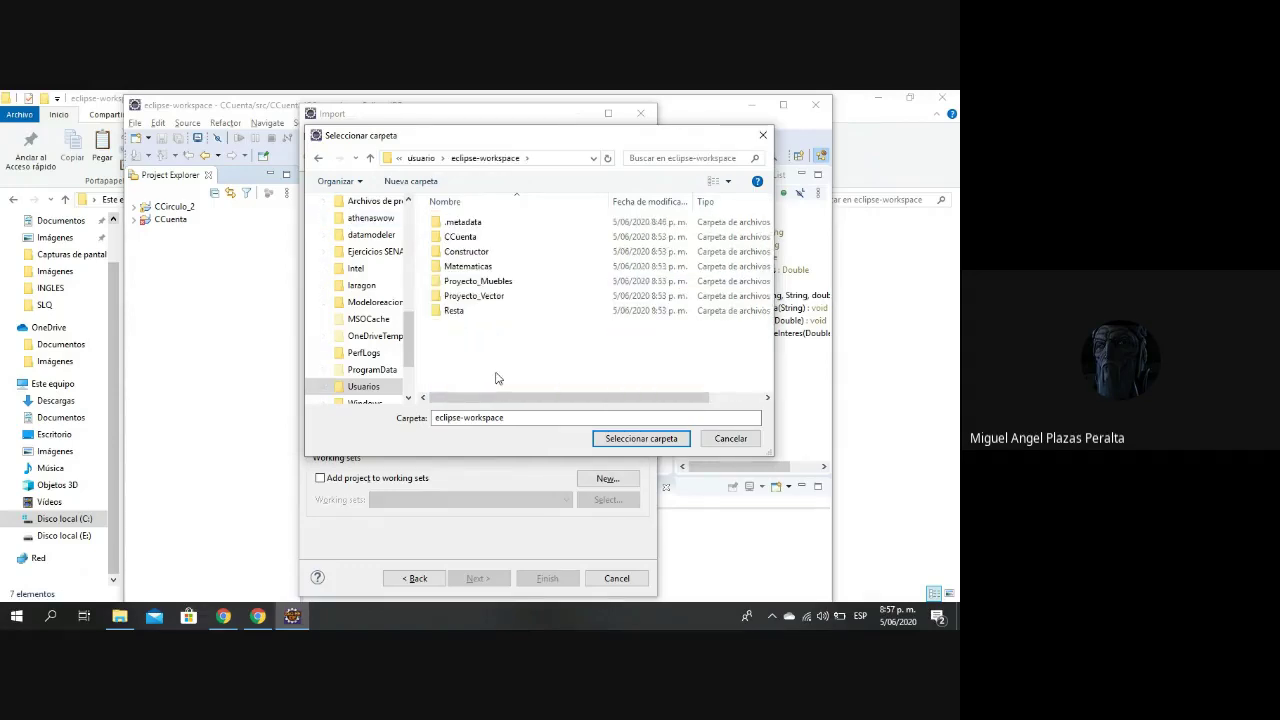
{"action": "left_click", "coordinate": [480, 254]}
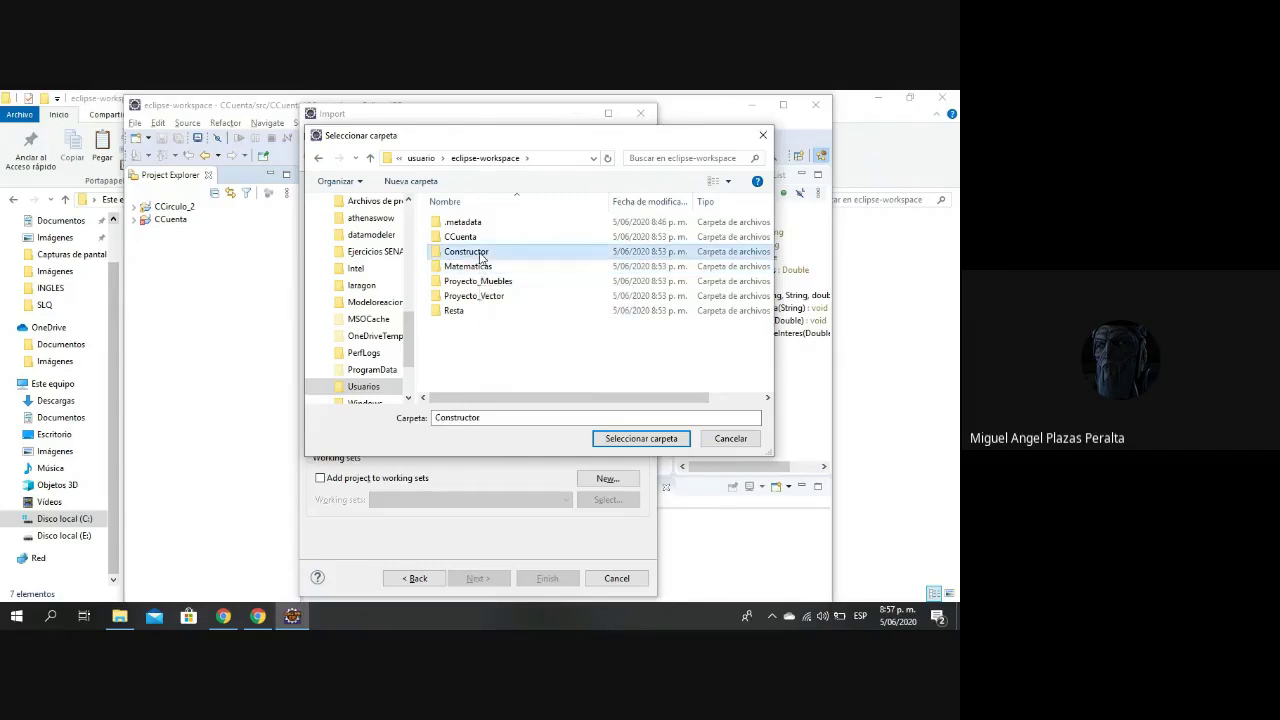
{"action": "left_click", "coordinate": [620, 441]}
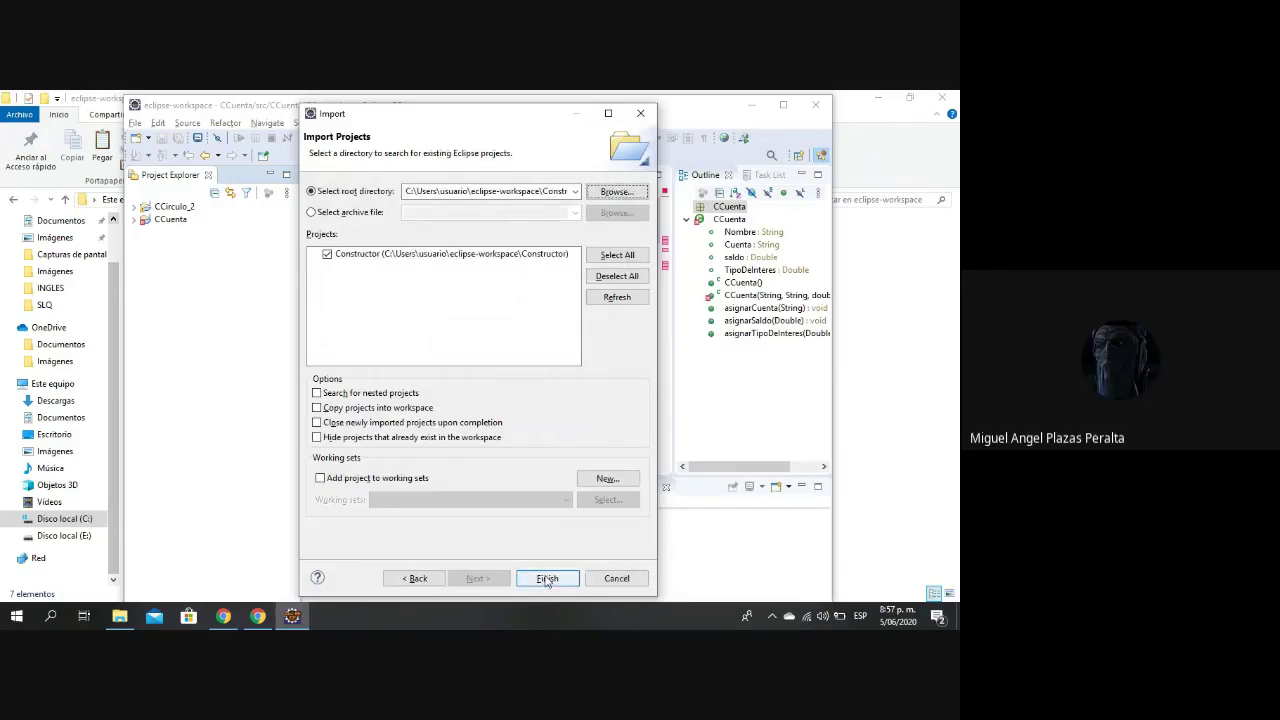
{"action": "left_click", "coordinate": [547, 579]}
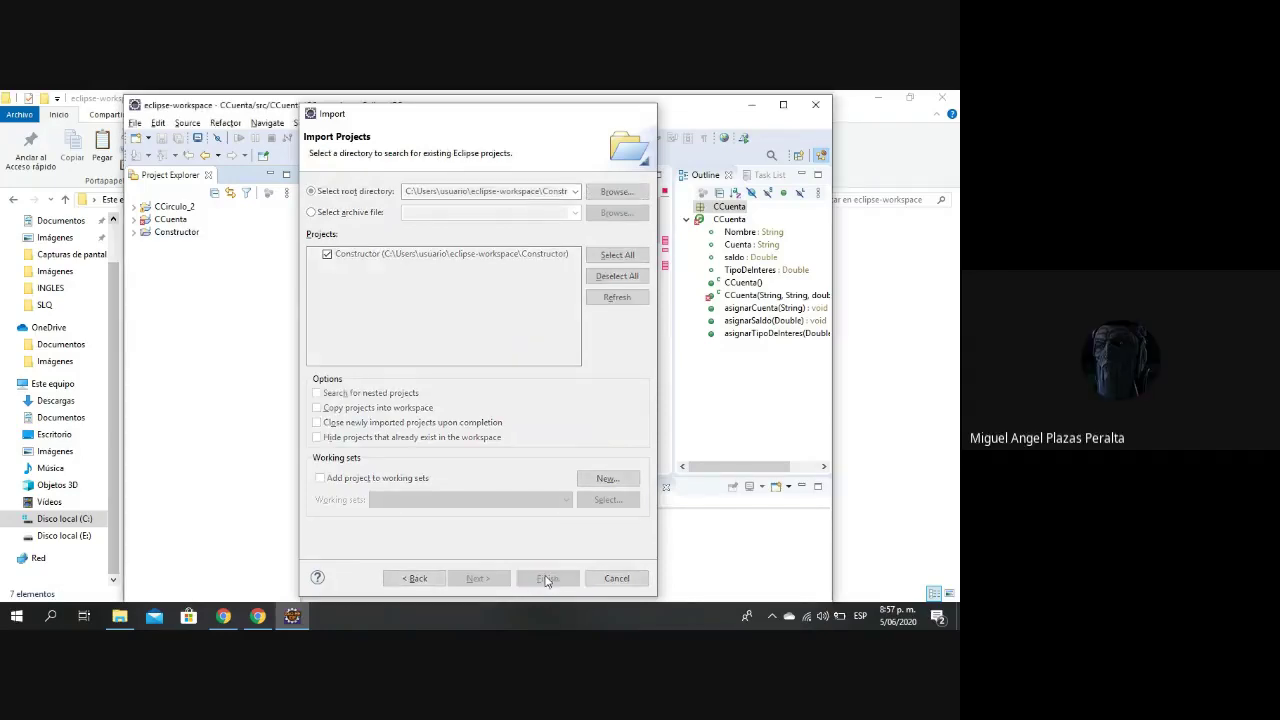
Start an import for the next project with the Existing Projects into Workspace wizard.
{"action": "left_click", "coordinate": [136, 123]}
{"action": "left_click", "coordinate": [251, 508]}
{"action": "right_click", "coordinate": [188, 302]}
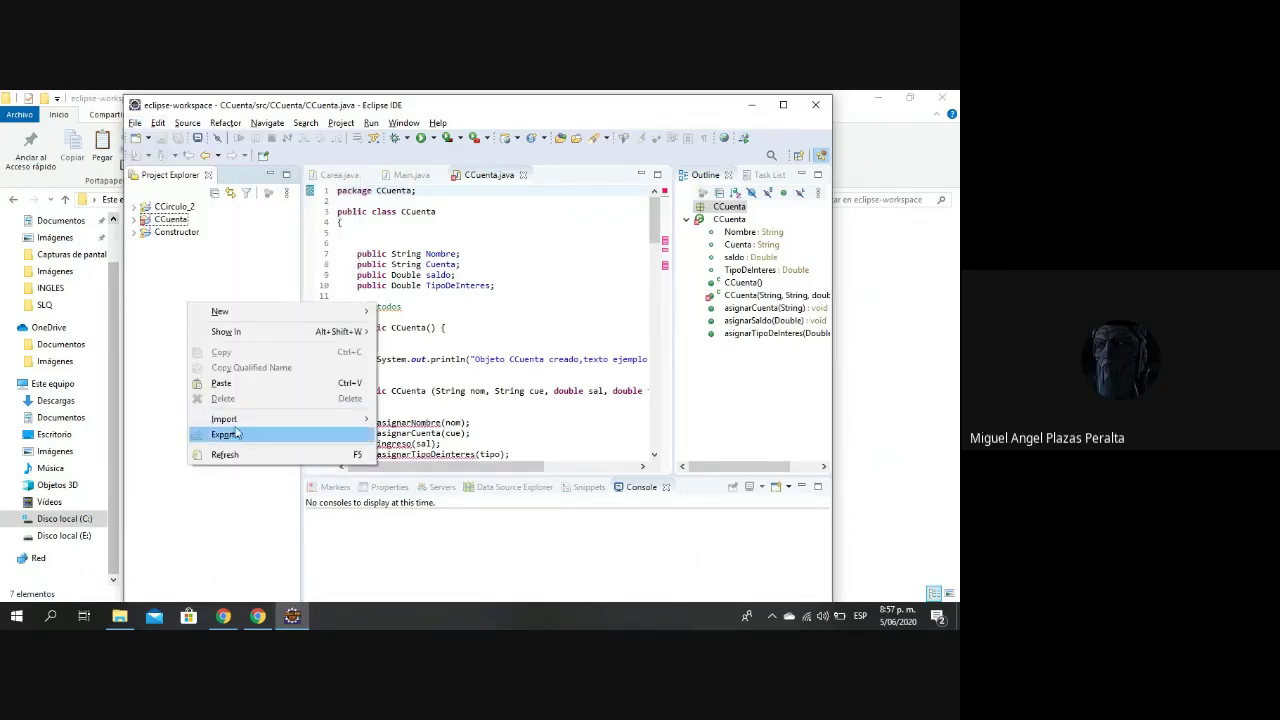
{"action": "mouse_move", "coordinate": [237, 425]}
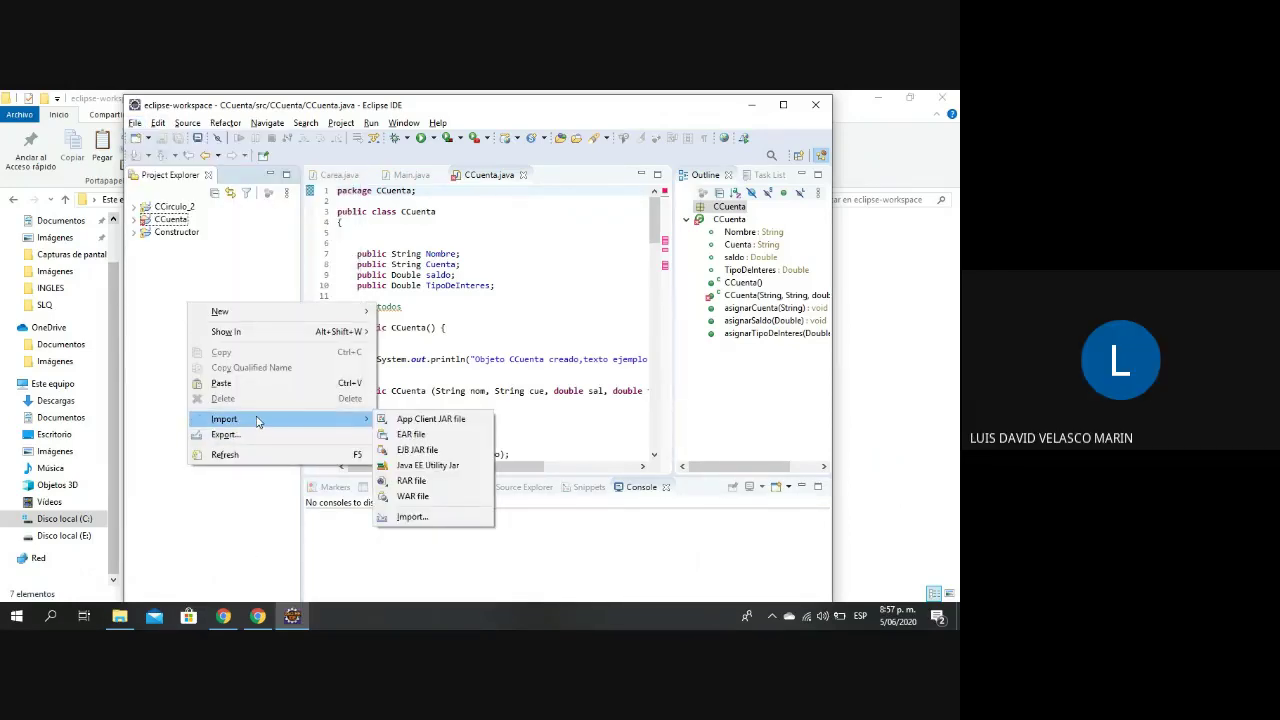
{"action": "left_click", "coordinate": [413, 517]}
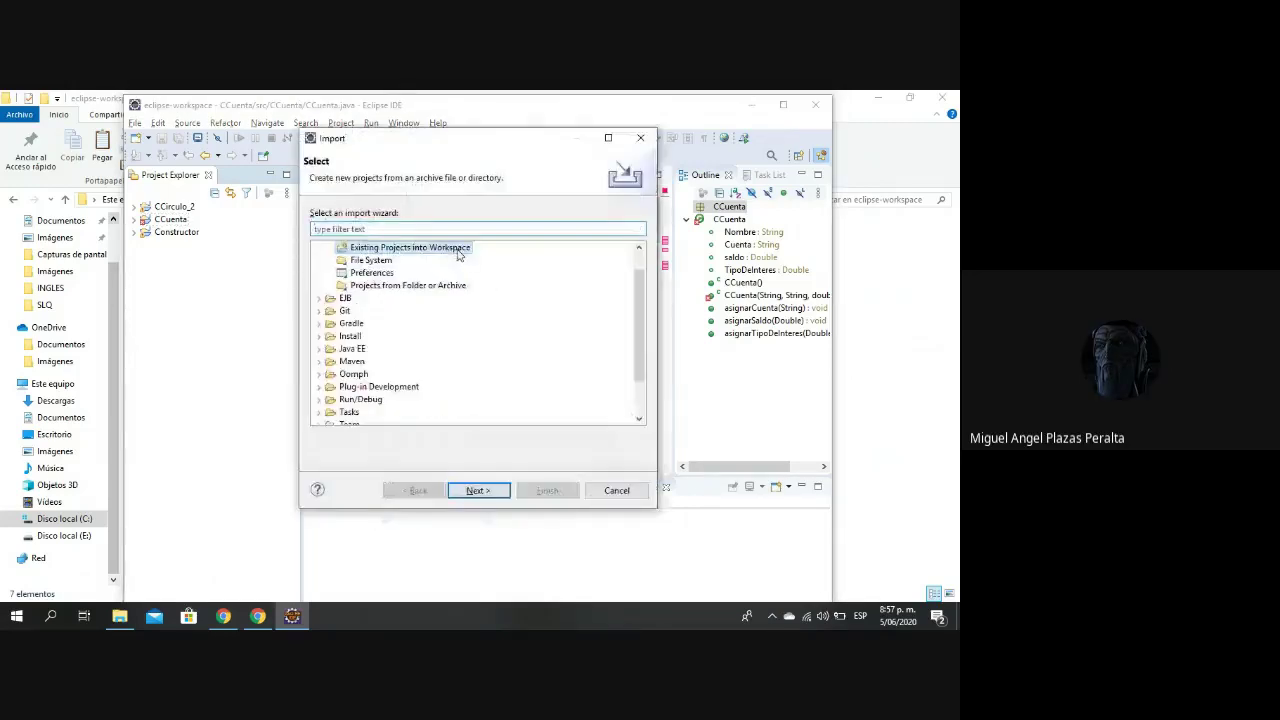
{"action": "double_click", "coordinate": [458, 254]}
Choose the Matematicas folder in the usuario folder's eclipse-workspace as the root directory and finish importing the project.
{"action": "left_click", "coordinate": [615, 191]}
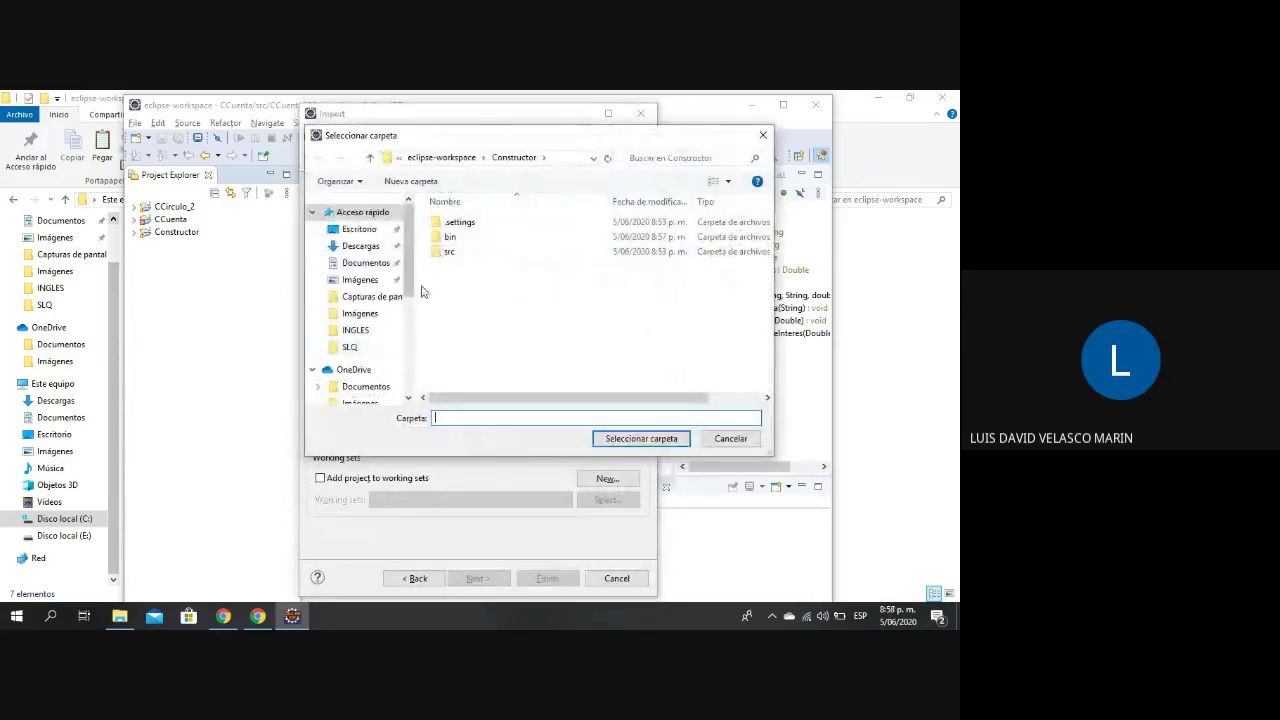
{"action": "scroll", "coordinate": [390, 340], "scroll_direction": "down", "scroll_amount": 5}
{"action": "left_click", "coordinate": [397, 360]}
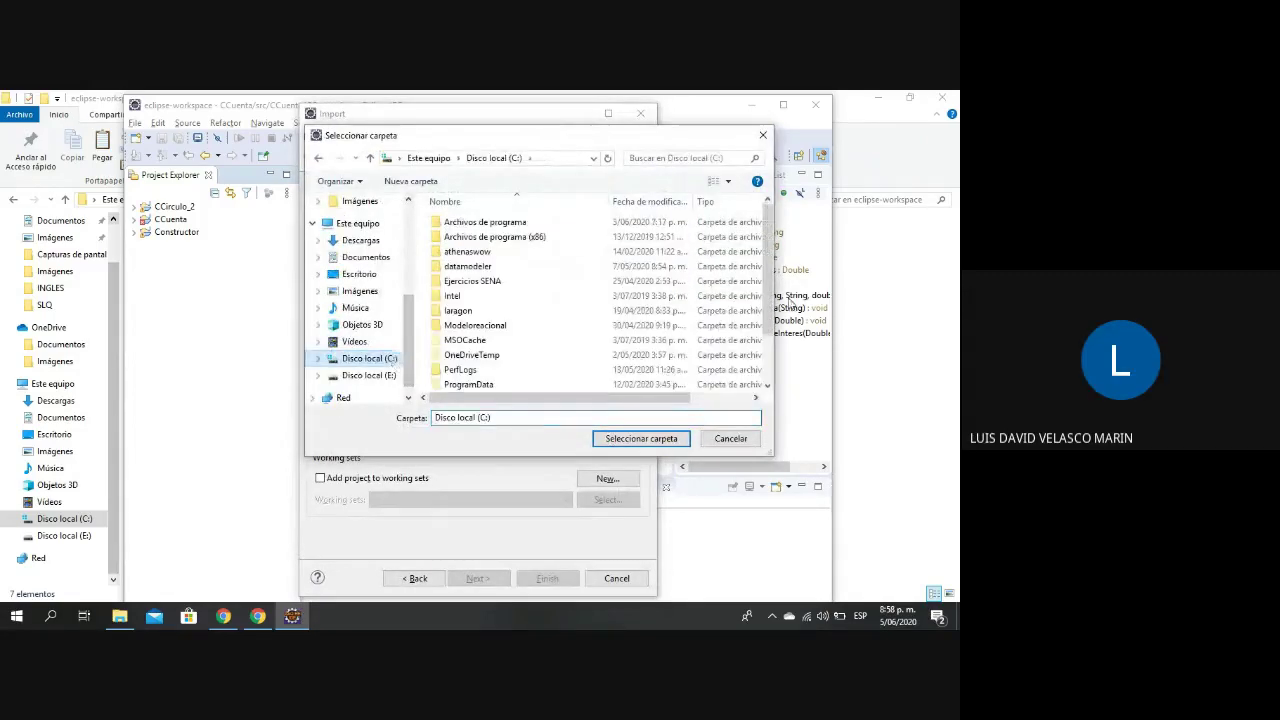
{"action": "scroll", "coordinate": [540, 335], "scroll_direction": "down", "scroll_amount": 3}
{"action": "double_click", "coordinate": [500, 339]}
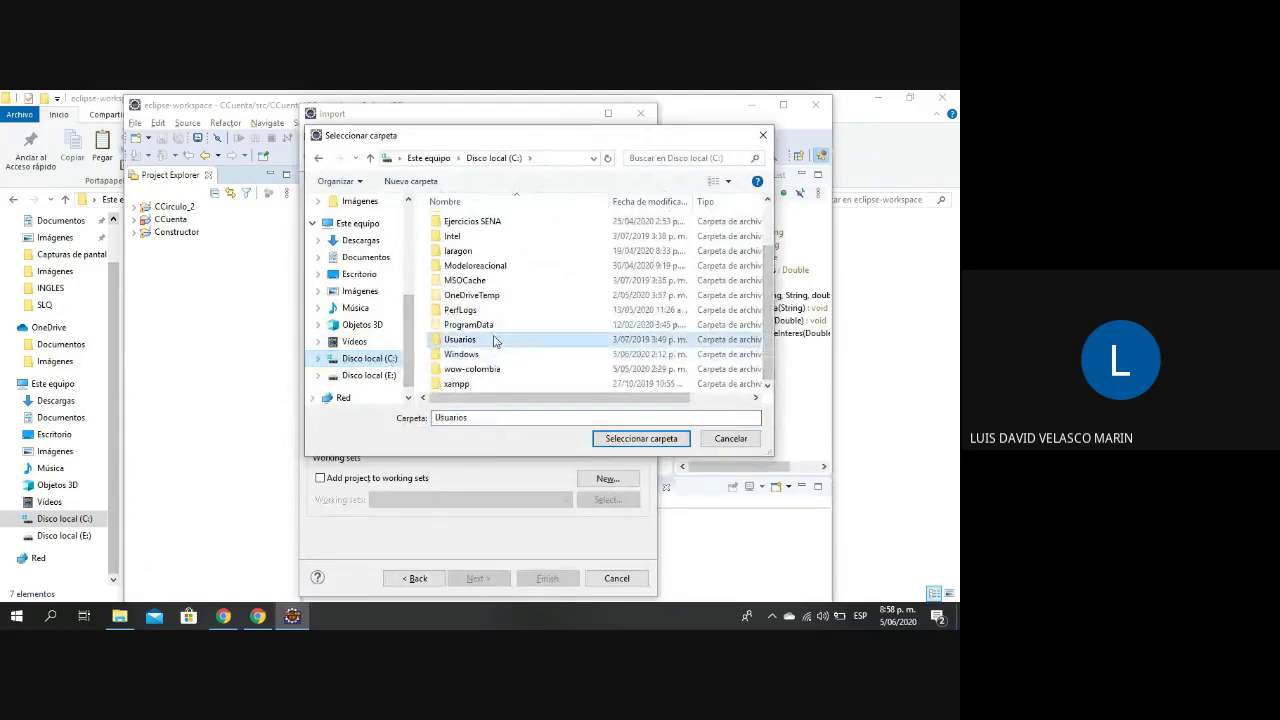
{"action": "left_click", "coordinate": [476, 258]}
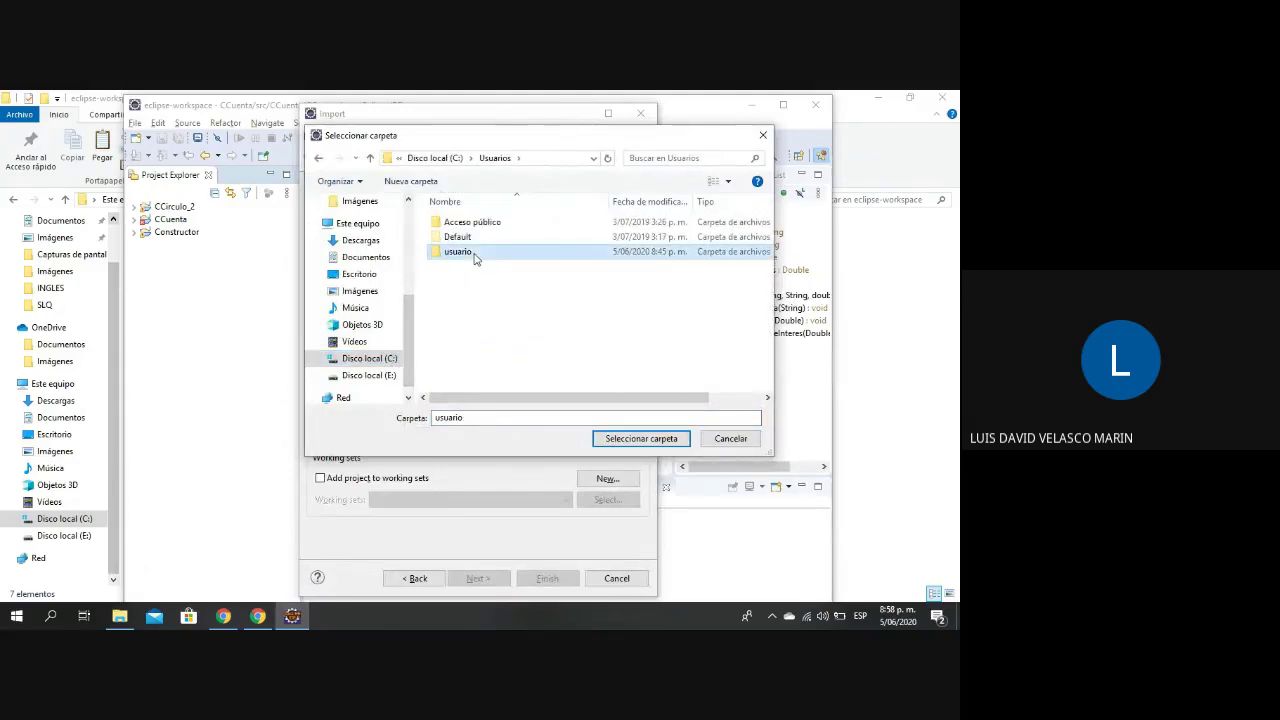
{"action": "double_click", "coordinate": [476, 253]}
{"action": "scroll", "coordinate": [484, 298], "scroll_direction": "down", "scroll_amount": 4}
{"action": "double_click", "coordinate": [482, 296]}
{"action": "left_click", "coordinate": [484, 268]}
{"action": "left_click", "coordinate": [615, 438]}
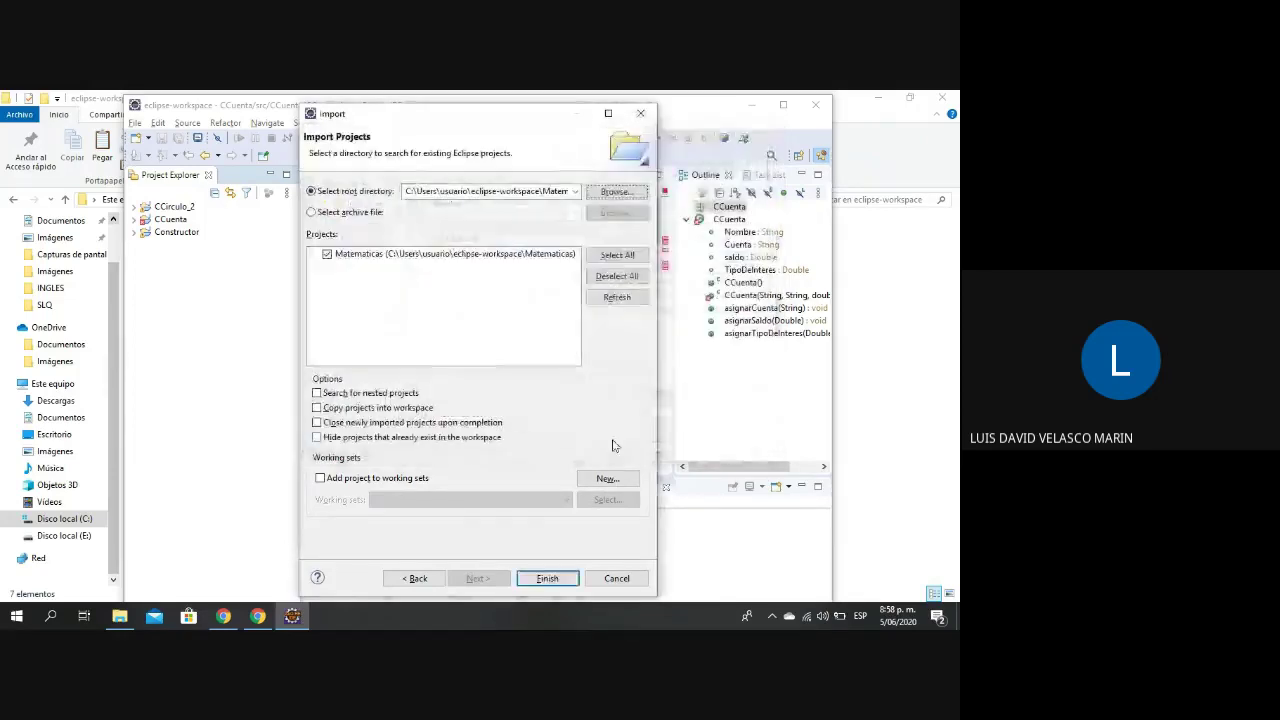
{"action": "left_click", "coordinate": [547, 578]}
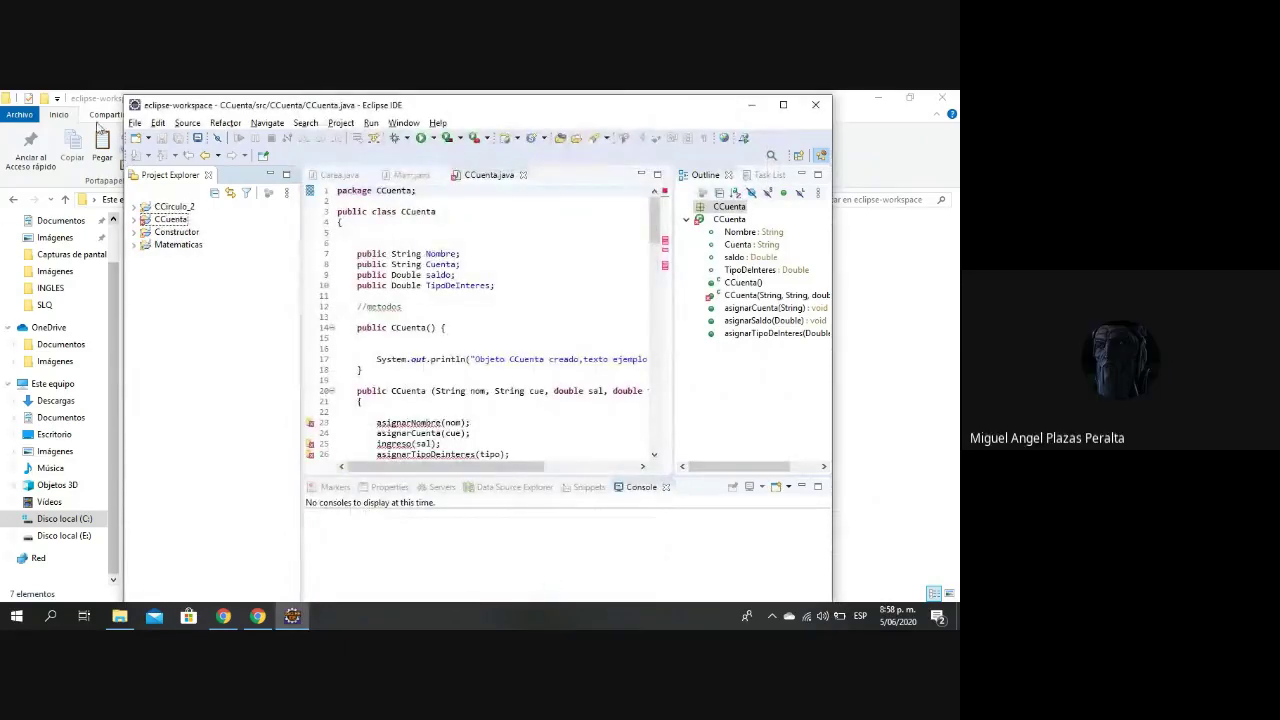
{"action": "left_click", "coordinate": [134, 122]}
{"action": "left_click", "coordinate": [207, 543]}
{"action": "right_click", "coordinate": [200, 337]}
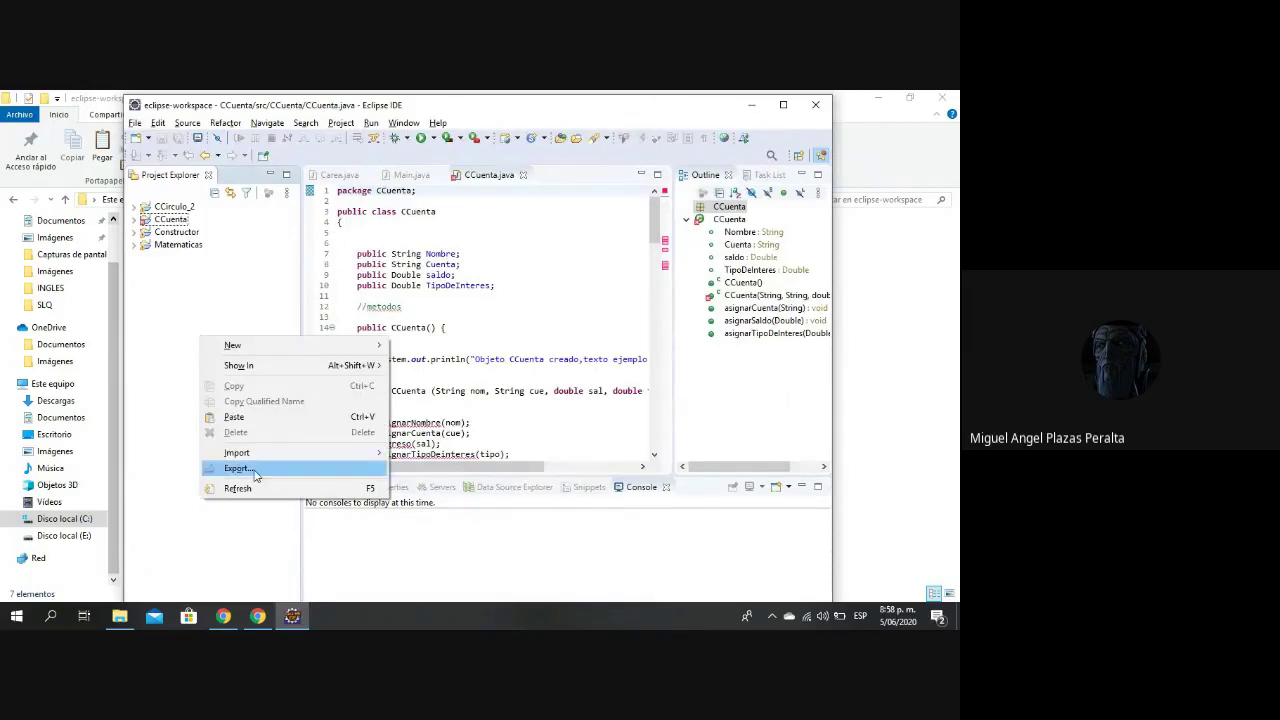
{"action": "left_click", "coordinate": [155, 325]}
Start another project import with the Existing Projects into Workspace wizard.
{"action": "left_click", "coordinate": [134, 122]}
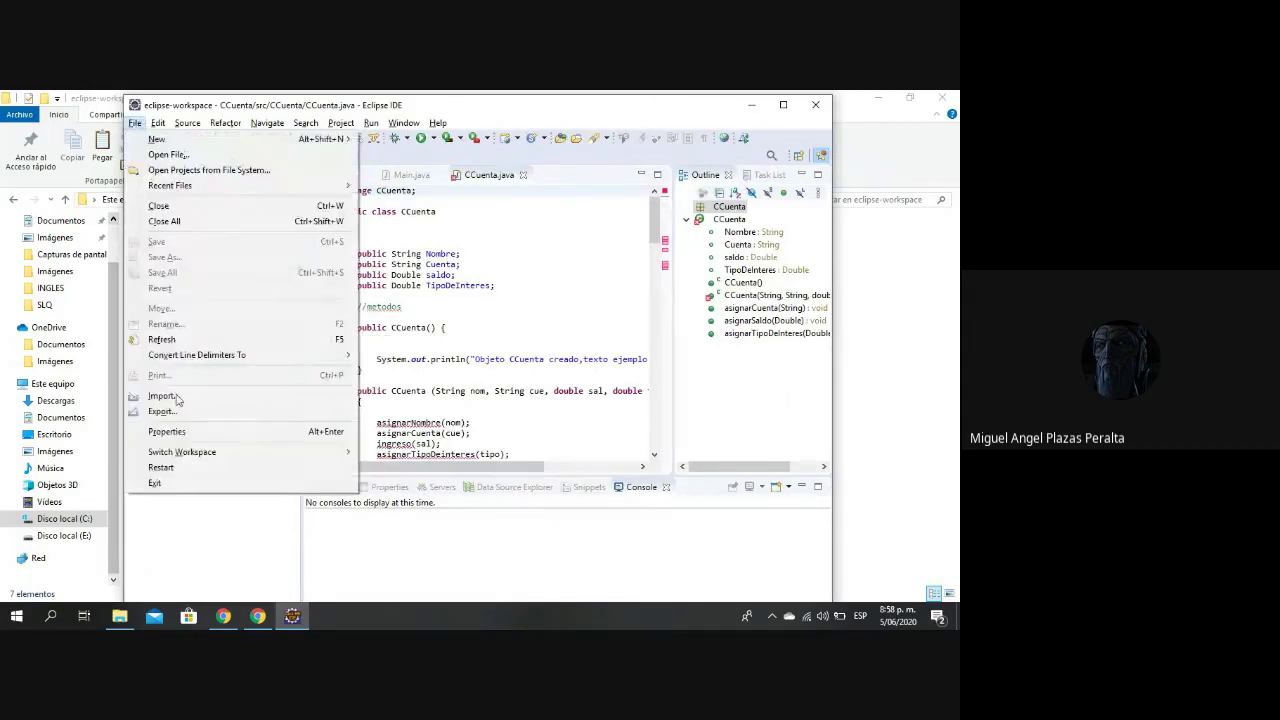
{"action": "left_click", "coordinate": [163, 396]}
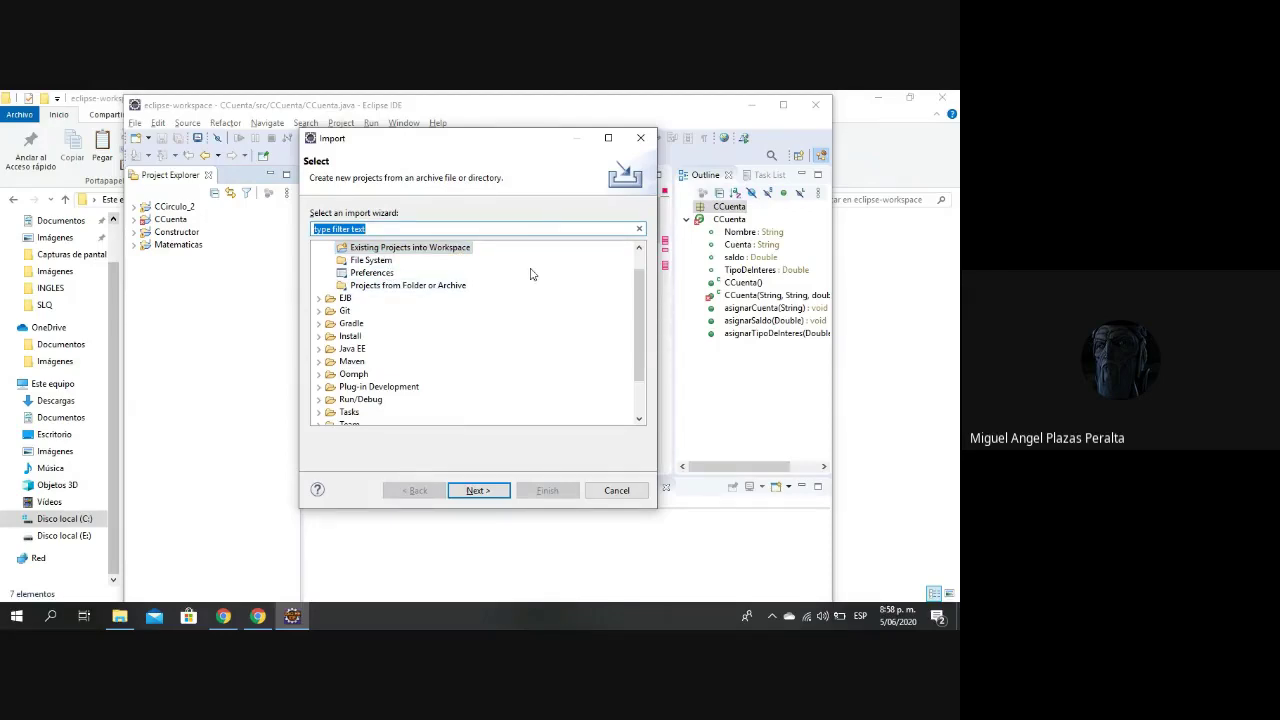
{"action": "mouse_move", "coordinate": [639, 288]}
{"action": "left_mouse_down"}
{"action": "mouse_move", "coordinate": [636, 327]}
{"action": "mouse_move", "coordinate": [637, 270]}
{"action": "left_mouse_up"}
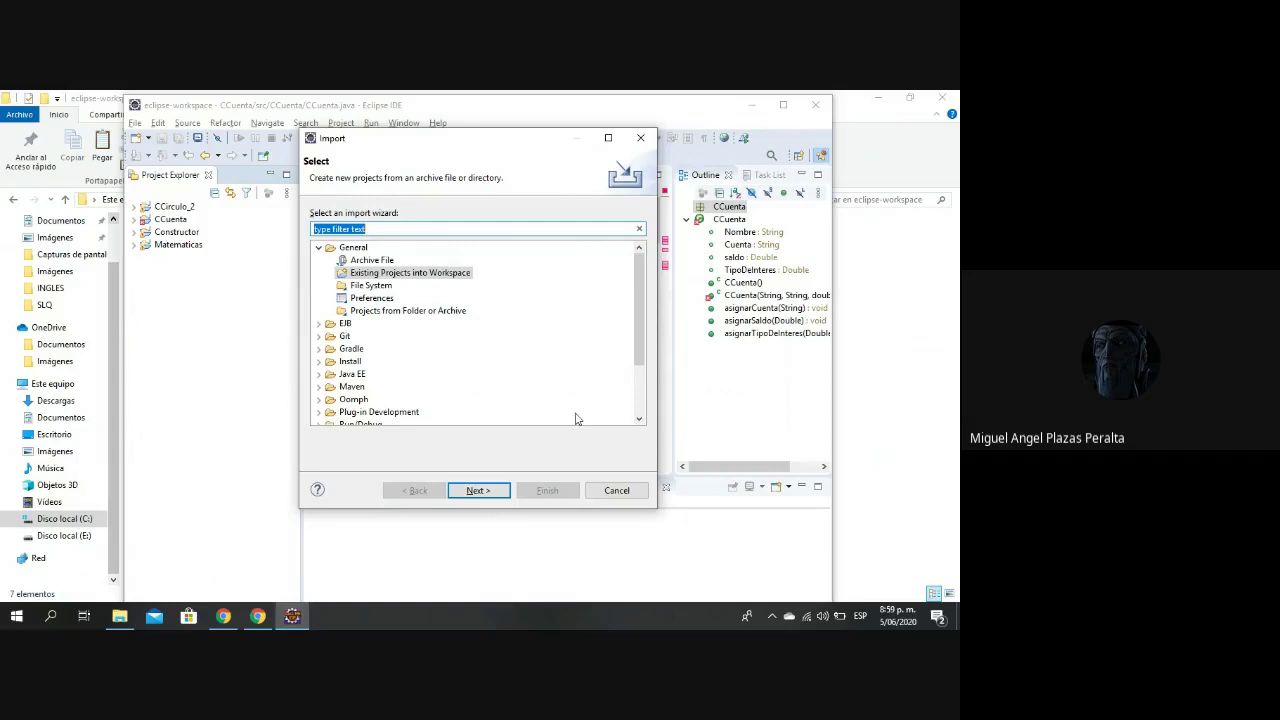
{"action": "double_click", "coordinate": [423, 273]}
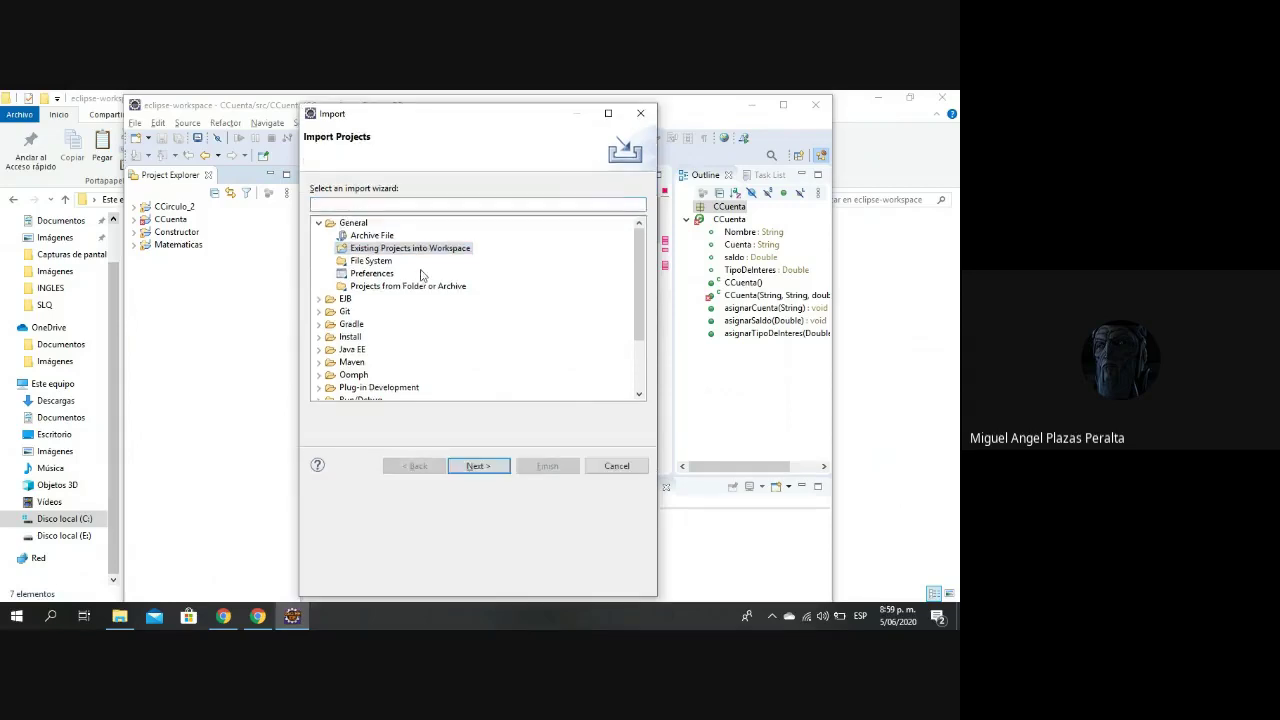
Browse for the import's root directory, going from Disco local (C:) through Usuarios into the usuario folder.
{"action": "left_click", "coordinate": [614, 191]}
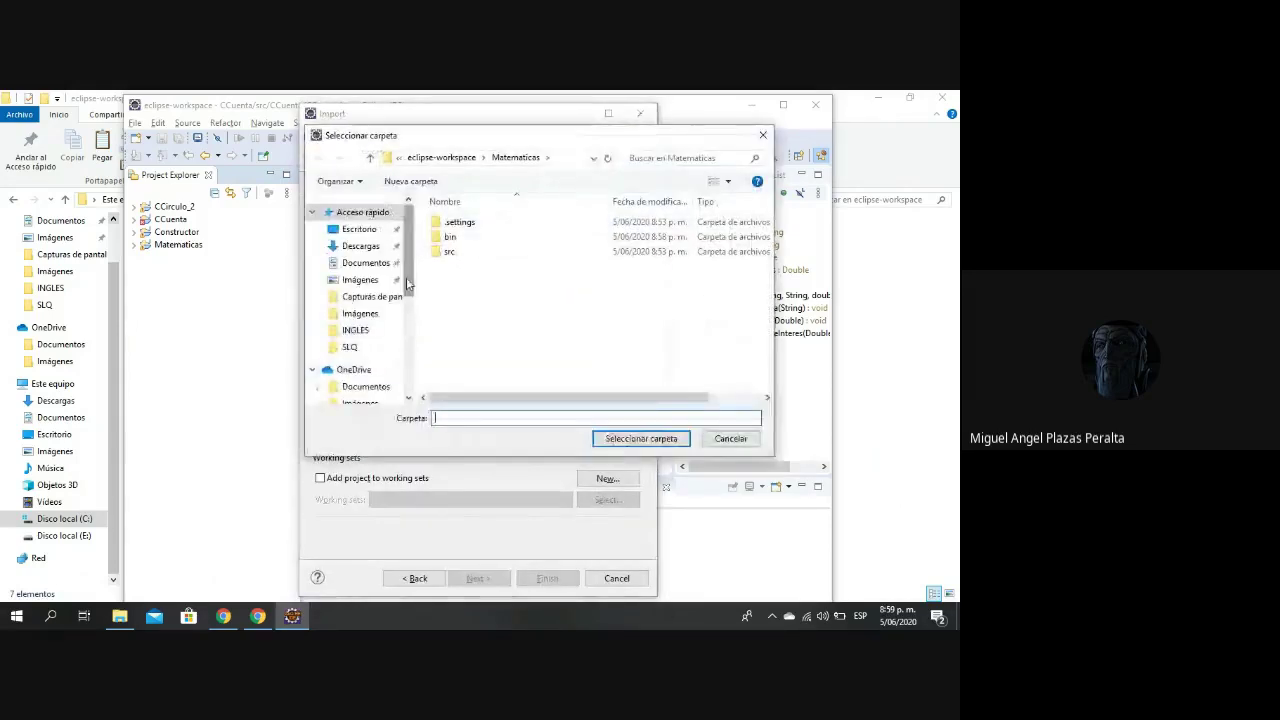
{"action": "scroll", "coordinate": [404, 376], "scroll_direction": "down", "scroll_amount": 5}
{"action": "left_click", "coordinate": [388, 341]}
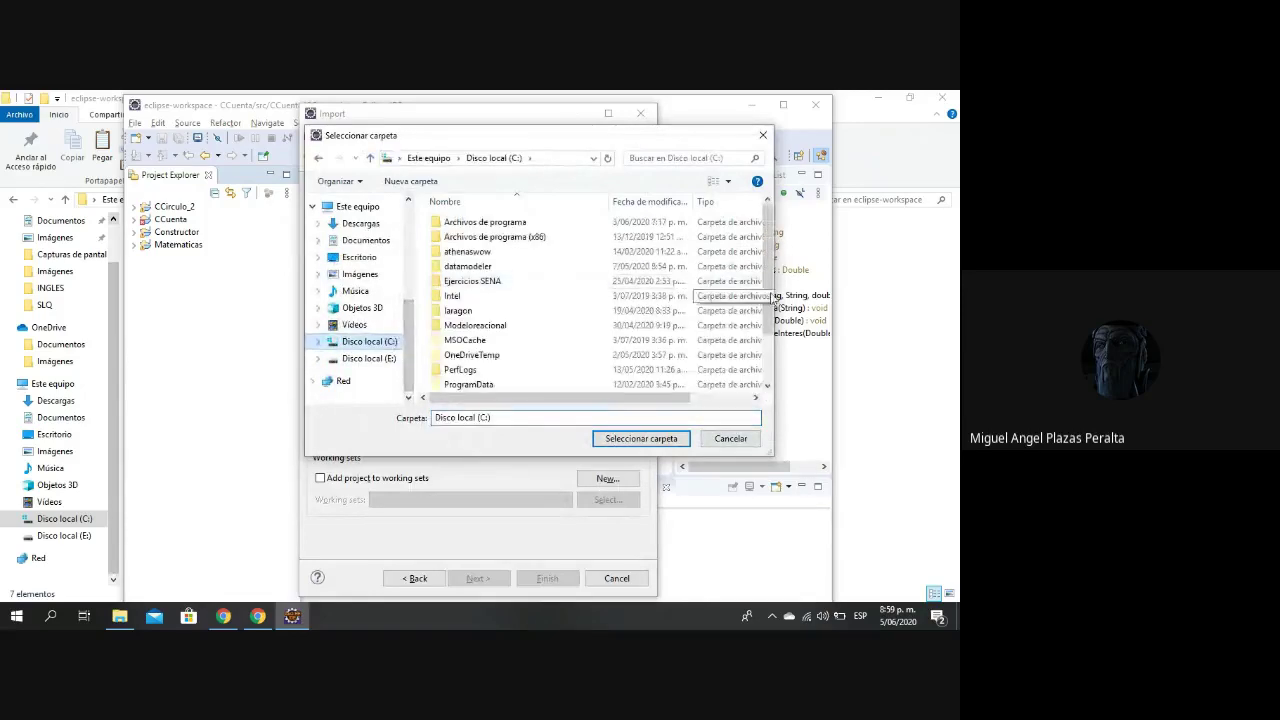
{"action": "scroll", "coordinate": [772, 300], "scroll_direction": "down", "scroll_amount": 2}
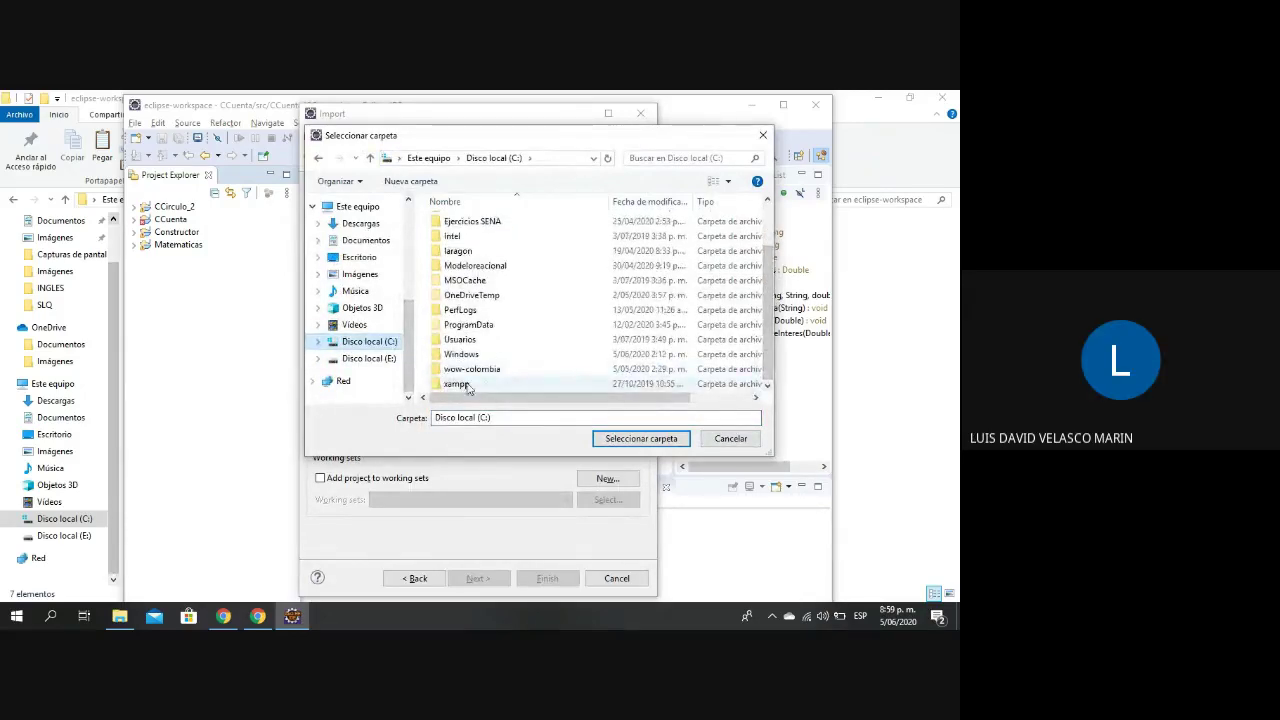
{"action": "double_click", "coordinate": [484, 341]}
{"action": "double_click", "coordinate": [480, 255]}
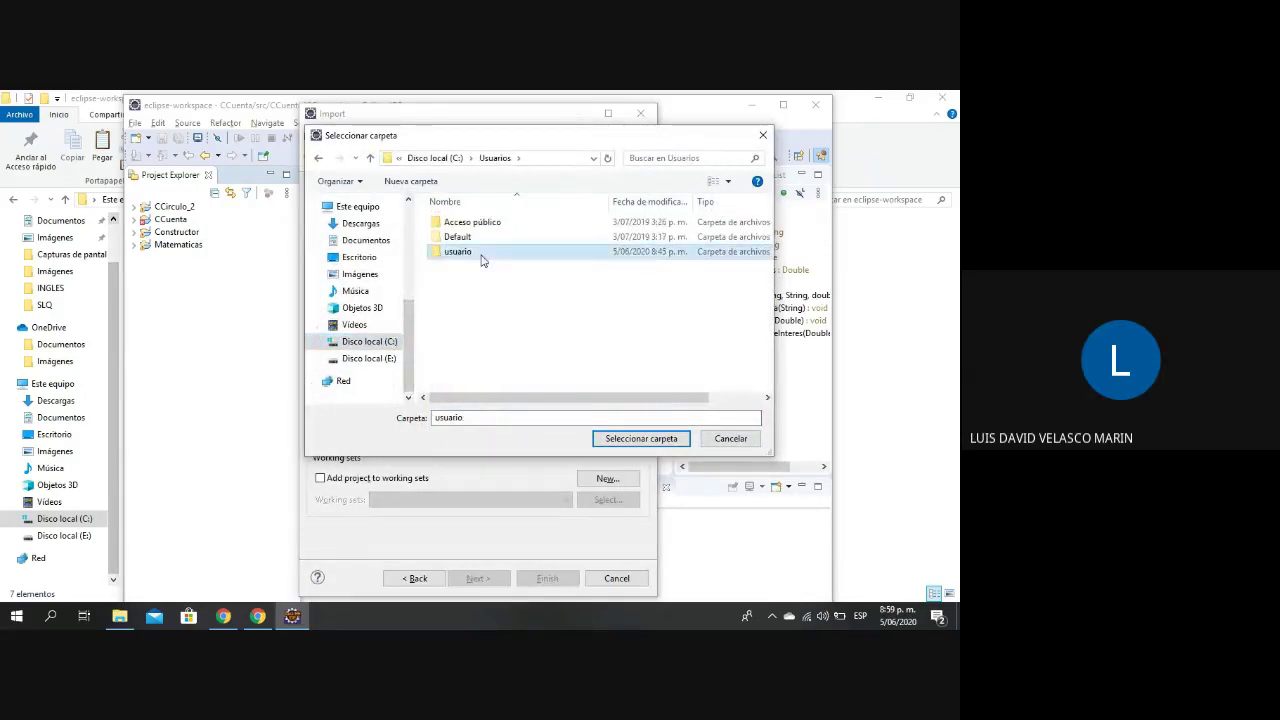
Choose the Proyecto_Muebles folder in eclipse-workspace as the root directory and finish importing the project.
{"action": "left_click_drag", "start_coordinate": [769, 257], "coordinate": [766, 292]}
{"action": "double_click", "coordinate": [503, 298]}
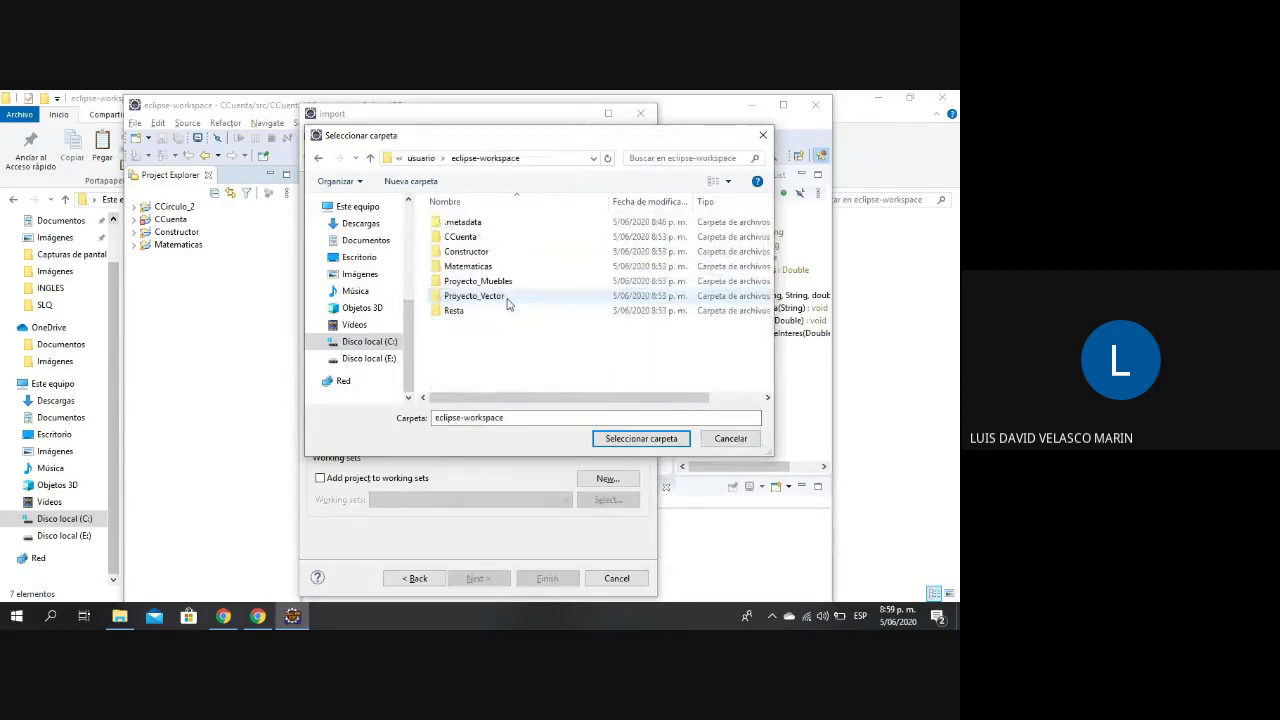
{"action": "left_click", "coordinate": [490, 283]}
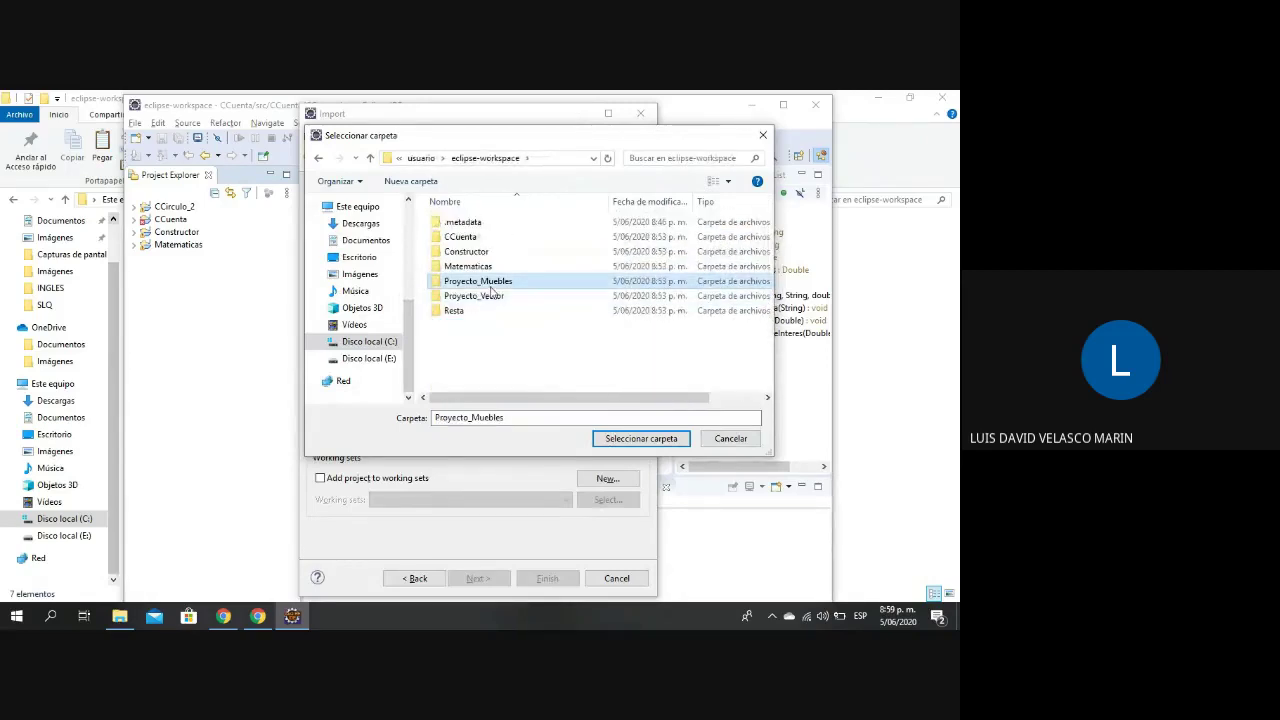
{"action": "left_click", "coordinate": [624, 438]}
{"action": "left_click", "coordinate": [546, 578]}
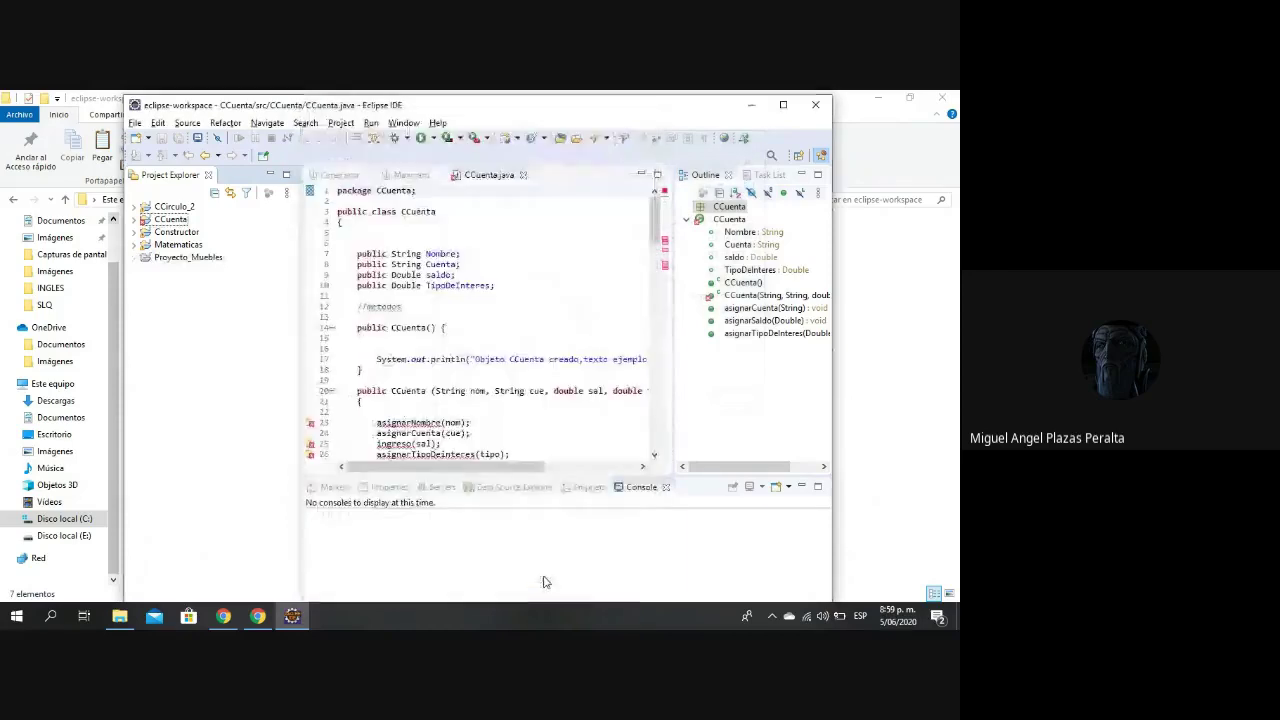
Start an import for the next project with the Existing Projects into Workspace wizard.
{"action": "left_click", "coordinate": [134, 122]}
{"action": "left_click", "coordinate": [181, 536]}
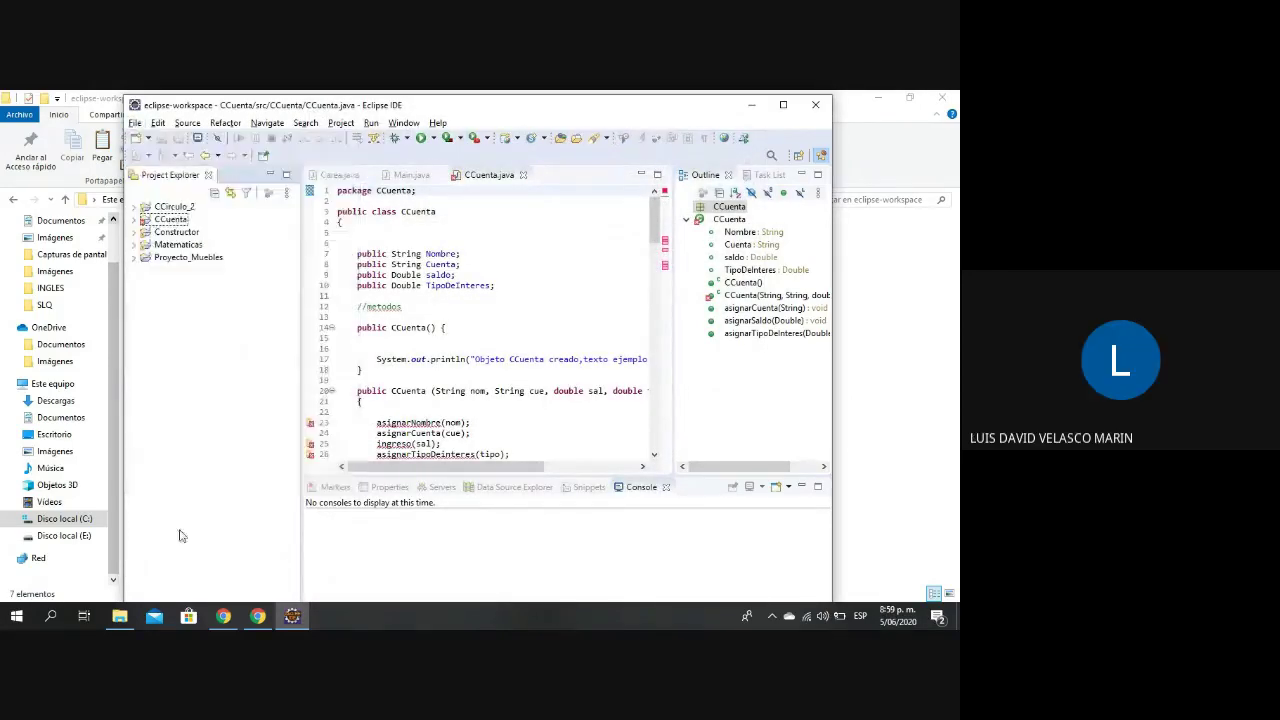
{"action": "right_click", "coordinate": [224, 423]}
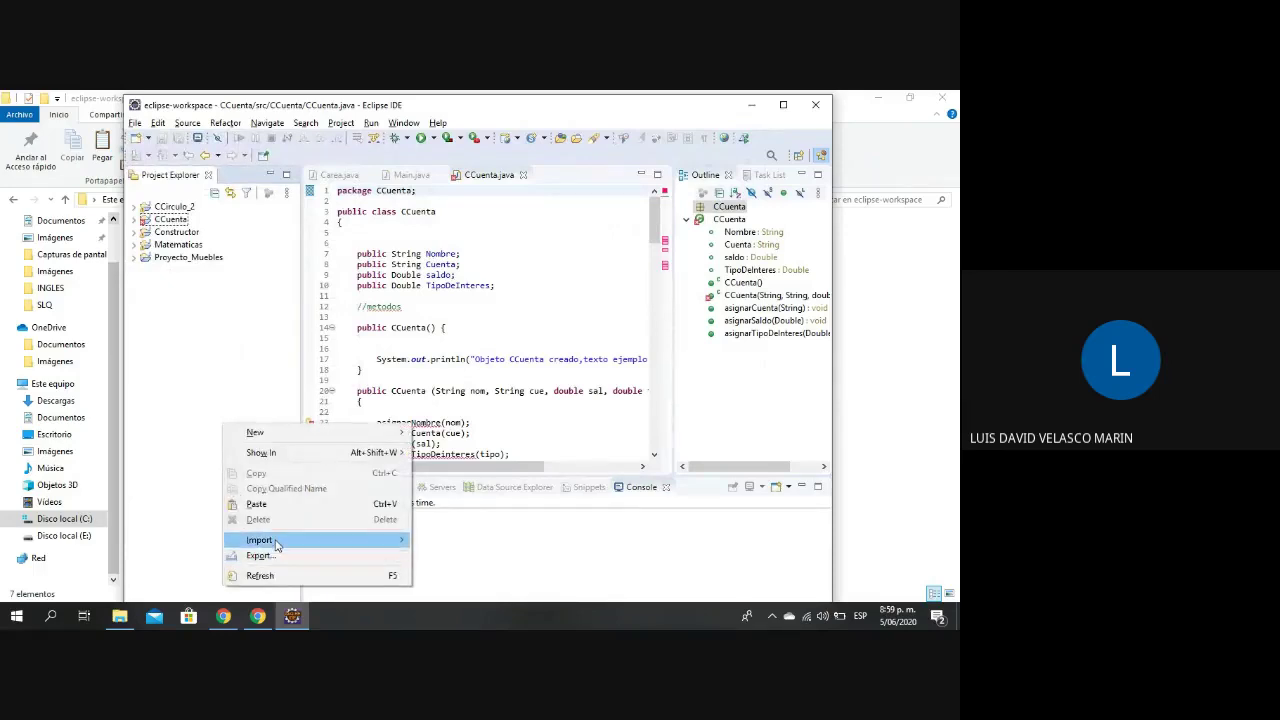
{"action": "mouse_move", "coordinate": [277, 545]}
{"action": "left_click", "coordinate": [447, 541]}
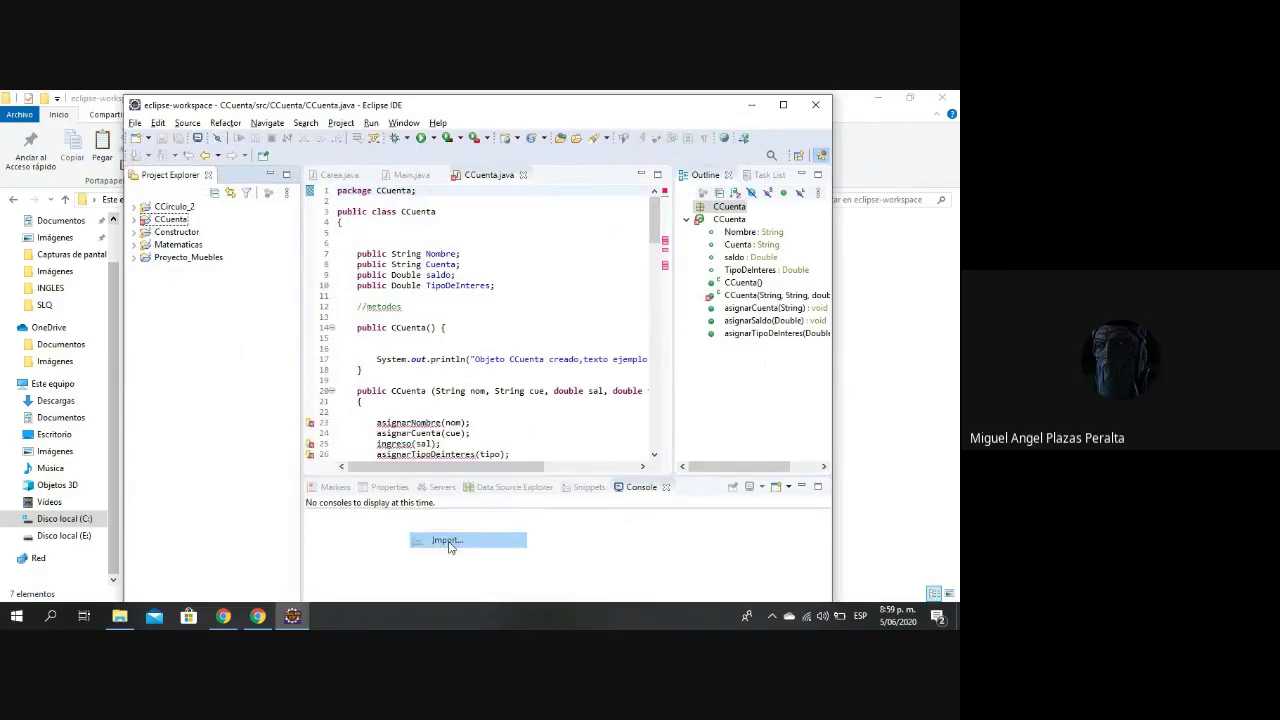
{"action": "double_click", "coordinate": [440, 250]}
Browse for the root directory of the import, opening Disco local (C:), Usuarios and the usuario folder.
{"action": "left_click", "coordinate": [607, 196]}
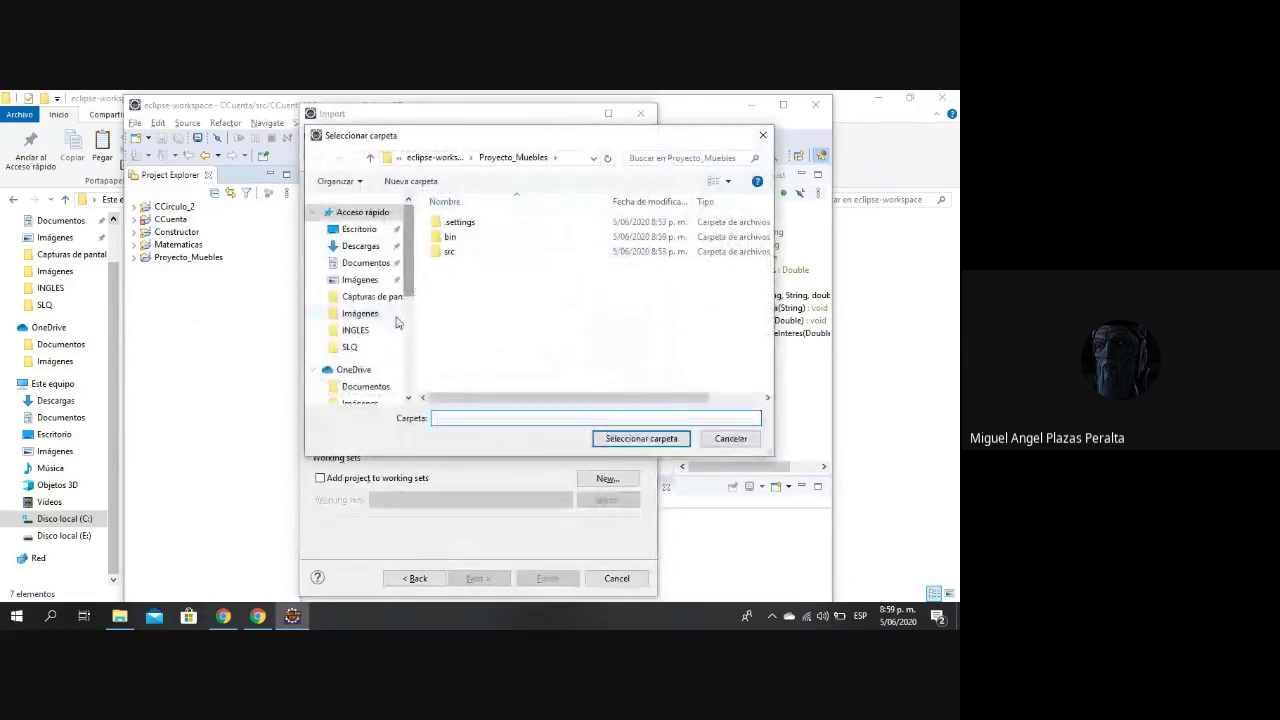
{"action": "left_click_drag", "start_coordinate": [412, 288], "coordinate": [393, 378]}
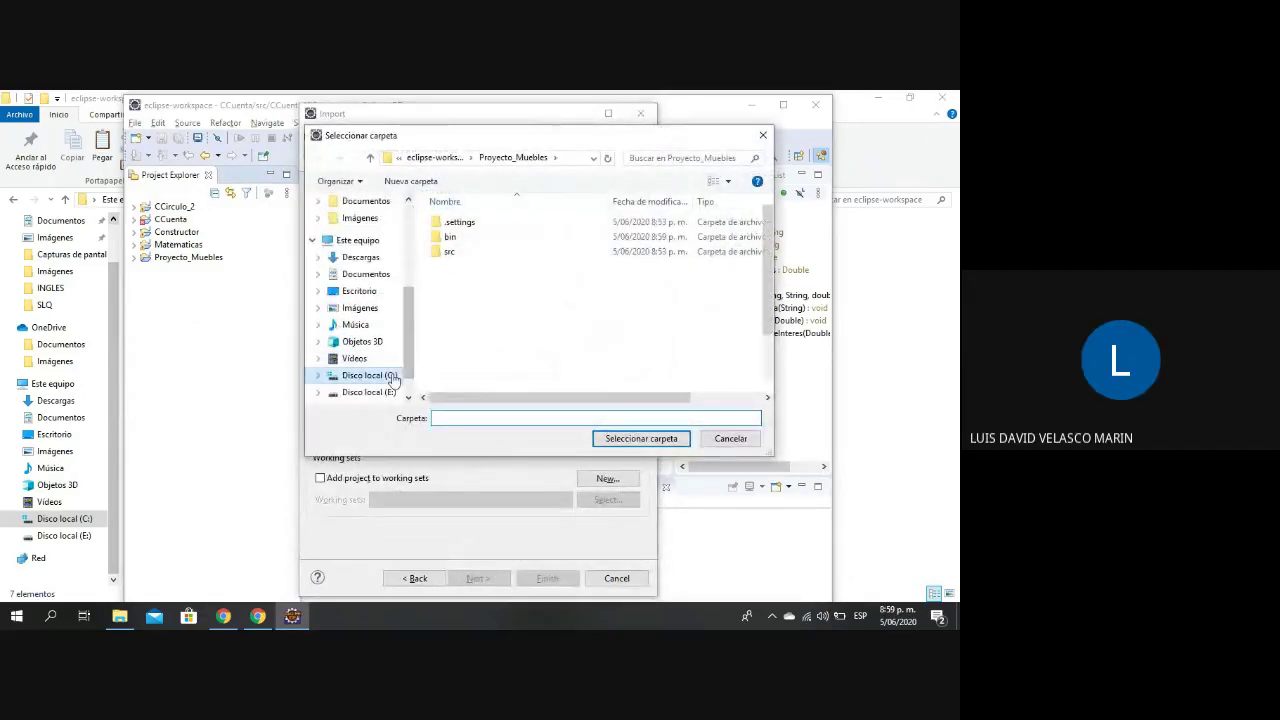
{"action": "left_click", "coordinate": [390, 376]}
{"action": "scroll", "coordinate": [485, 350], "scroll_direction": "down", "scroll_amount": 5}
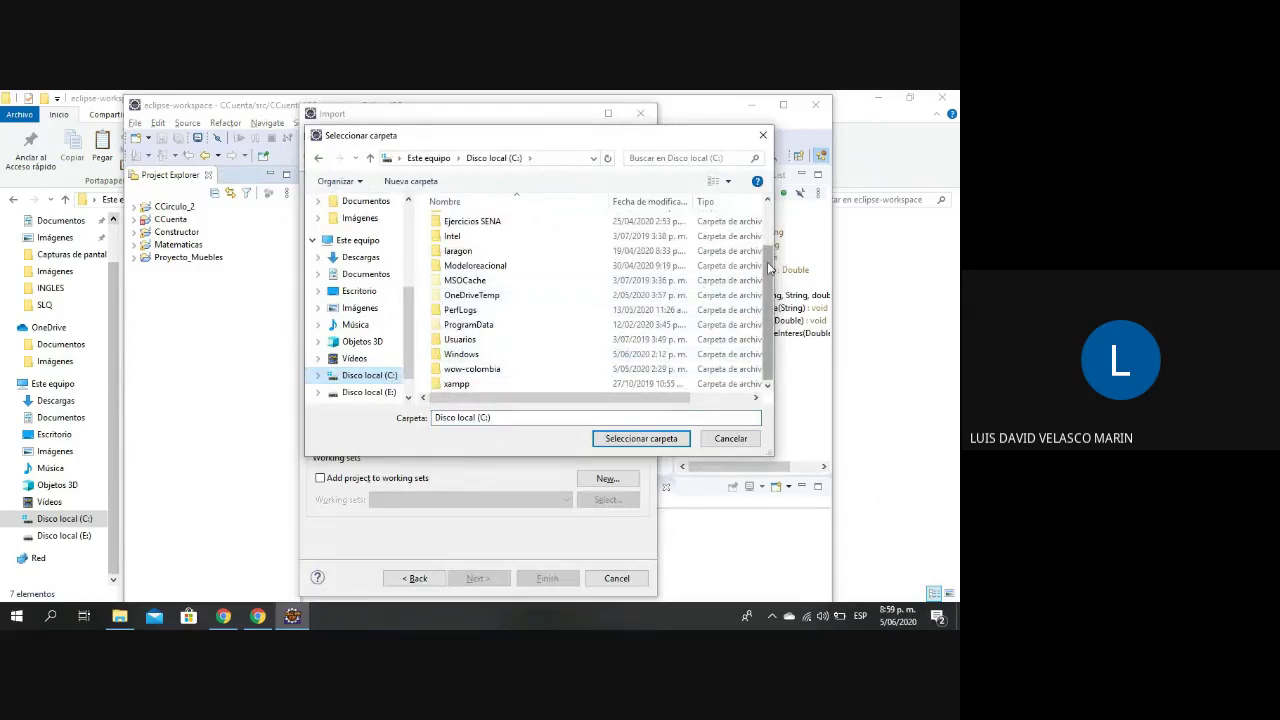
{"action": "scroll", "coordinate": [742, 300], "scroll_direction": "up", "scroll_amount": 3}
{"action": "scroll", "coordinate": [740, 240], "scroll_direction": "down", "scroll_amount": 3}
{"action": "double_click", "coordinate": [452, 340]}
{"action": "left_click", "coordinate": [458, 254]}
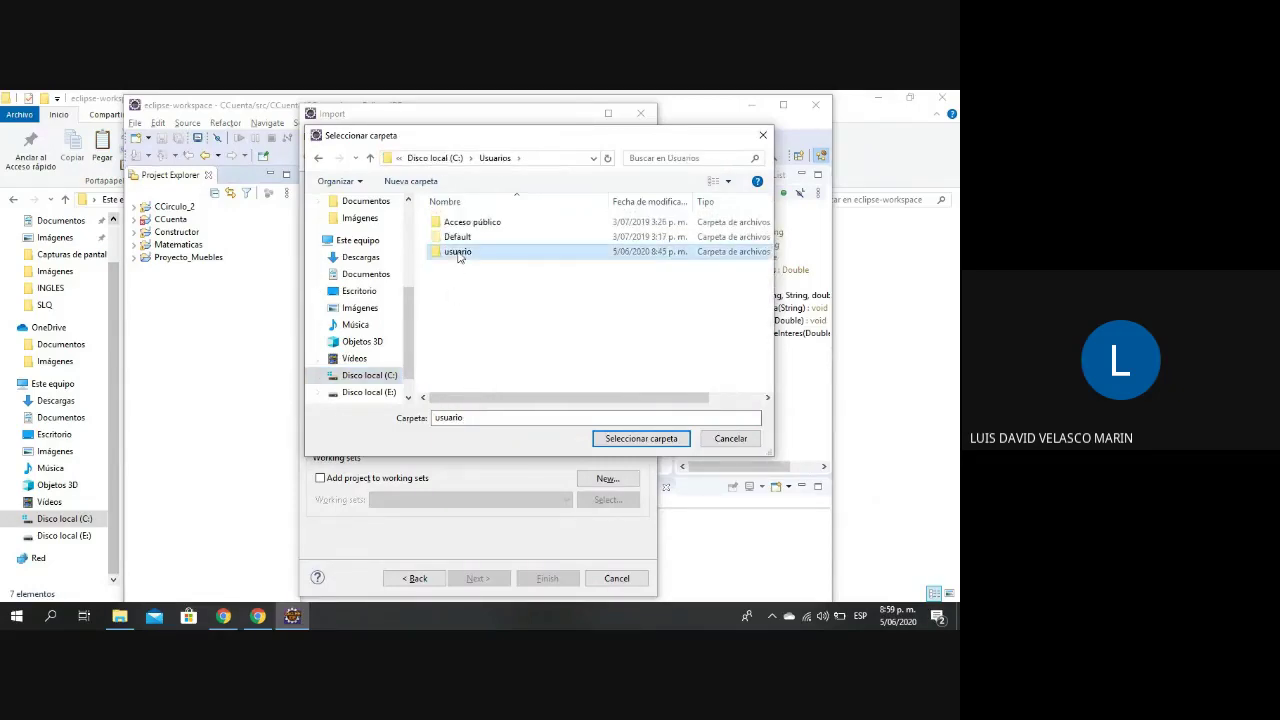
{"action": "double_click", "coordinate": [458, 254]}
Choose the Proyecto_Vector folder in eclipse-workspace as the root directory and finish importing the project.
{"action": "scroll", "coordinate": [500, 300], "scroll_direction": "down", "scroll_amount": 5}
{"action": "left_click", "coordinate": [515, 313]}
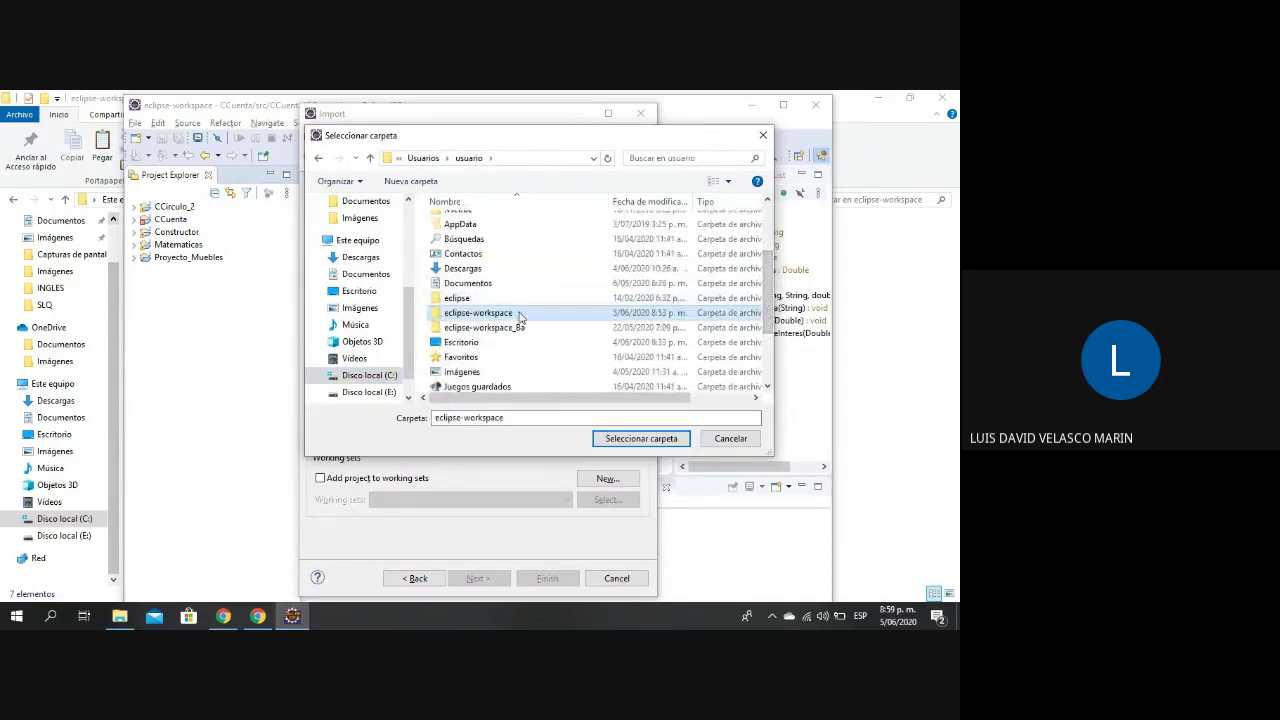
{"action": "double_click", "coordinate": [519, 314]}
{"action": "left_click", "coordinate": [491, 296]}
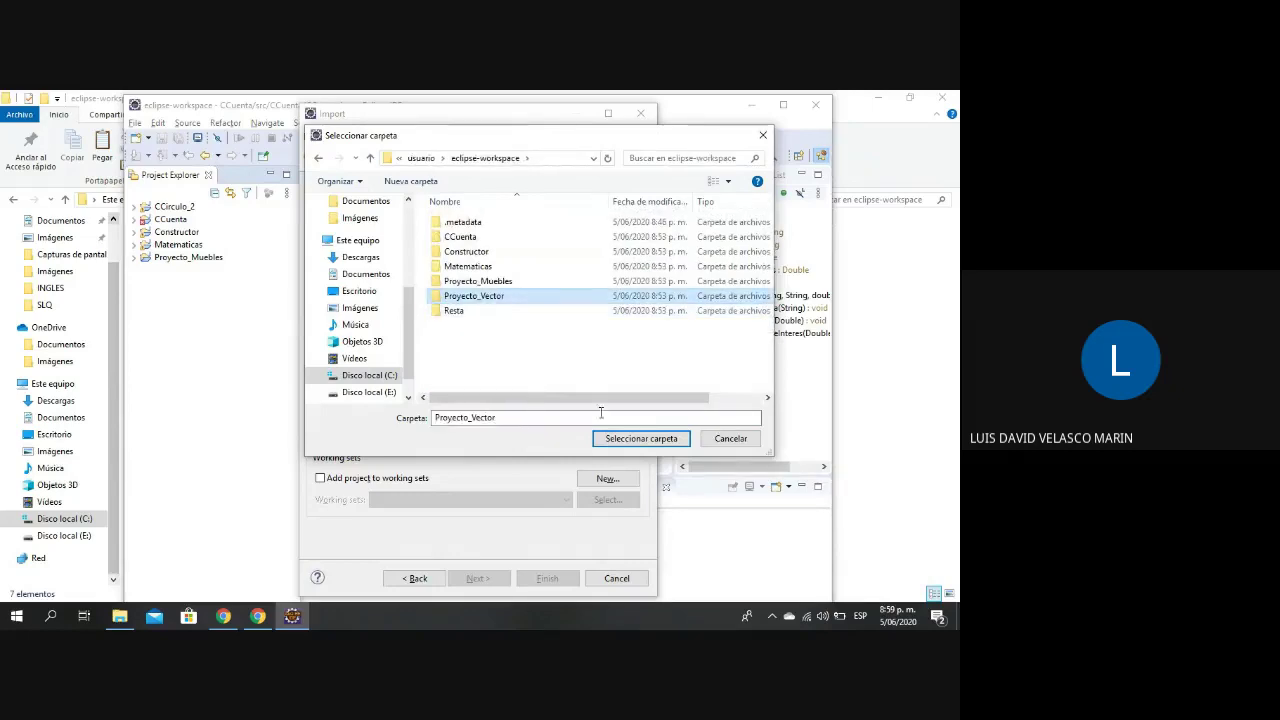
{"action": "left_click", "coordinate": [621, 444]}
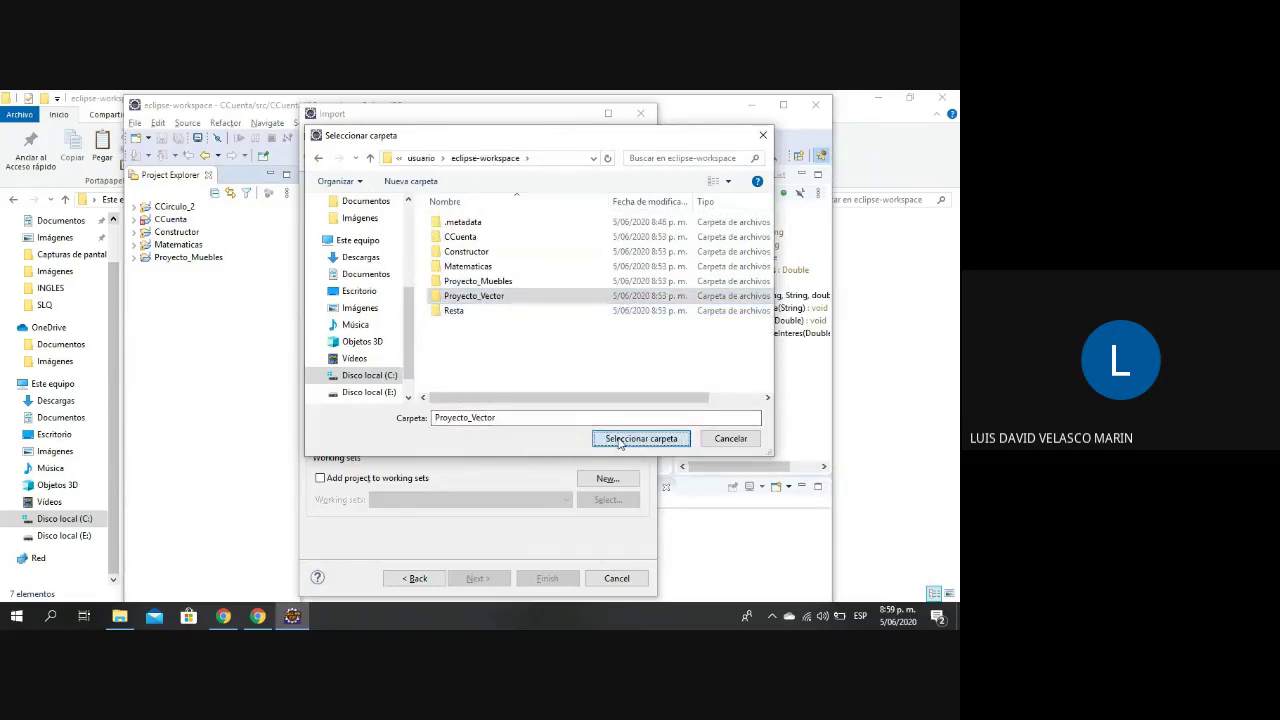
{"action": "left_click", "coordinate": [540, 578]}
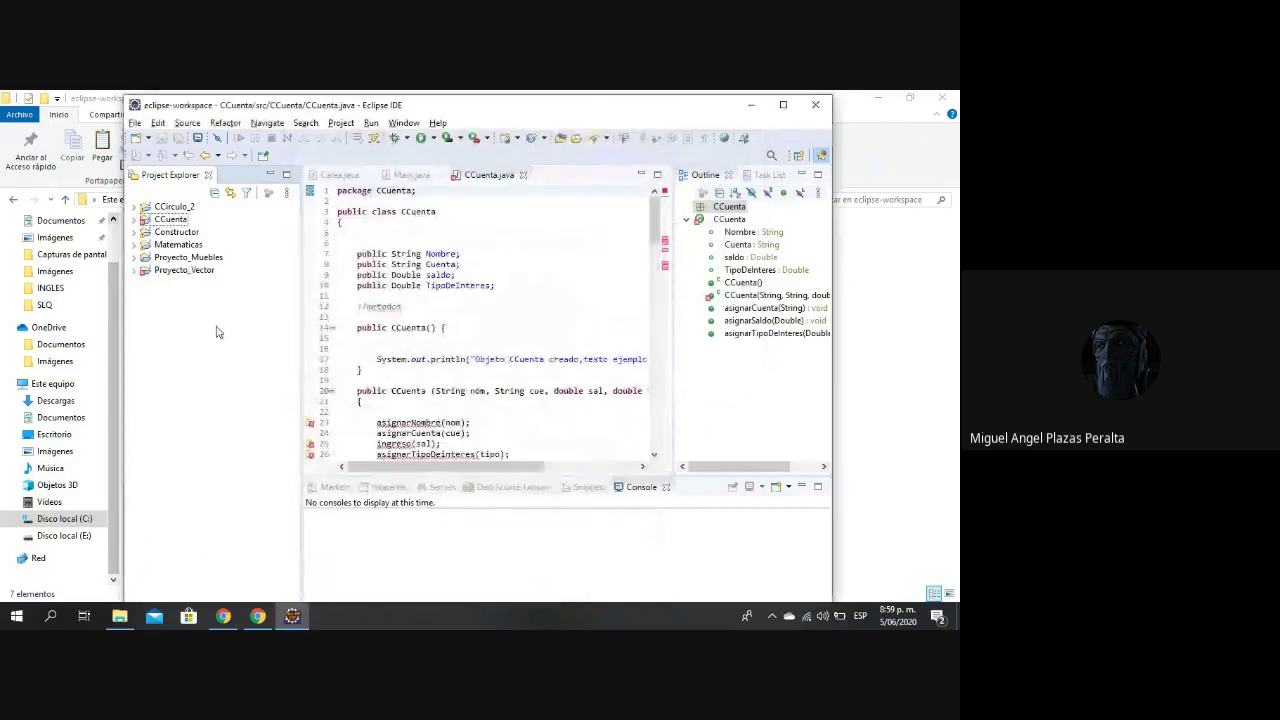
Start an import for the remaining project with the Existing Projects into Workspace wizard.
{"action": "right_click", "coordinate": [196, 367]}
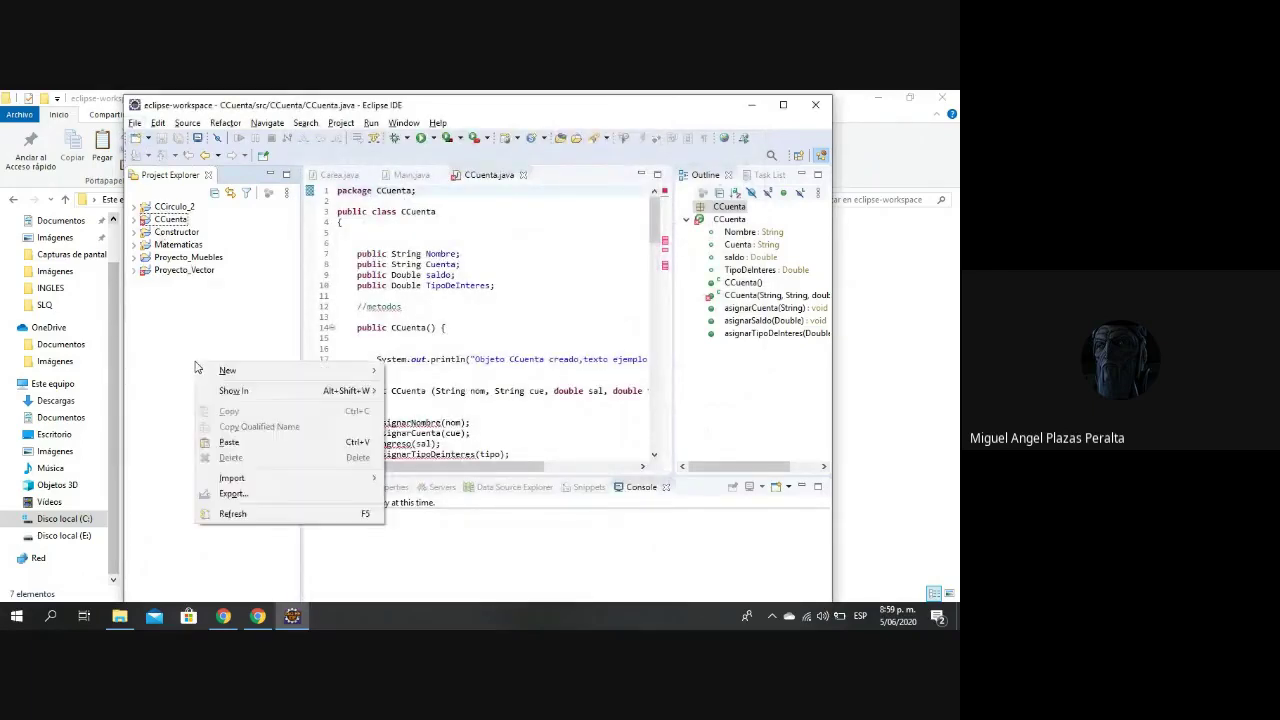
{"action": "mouse_move", "coordinate": [240, 482]}
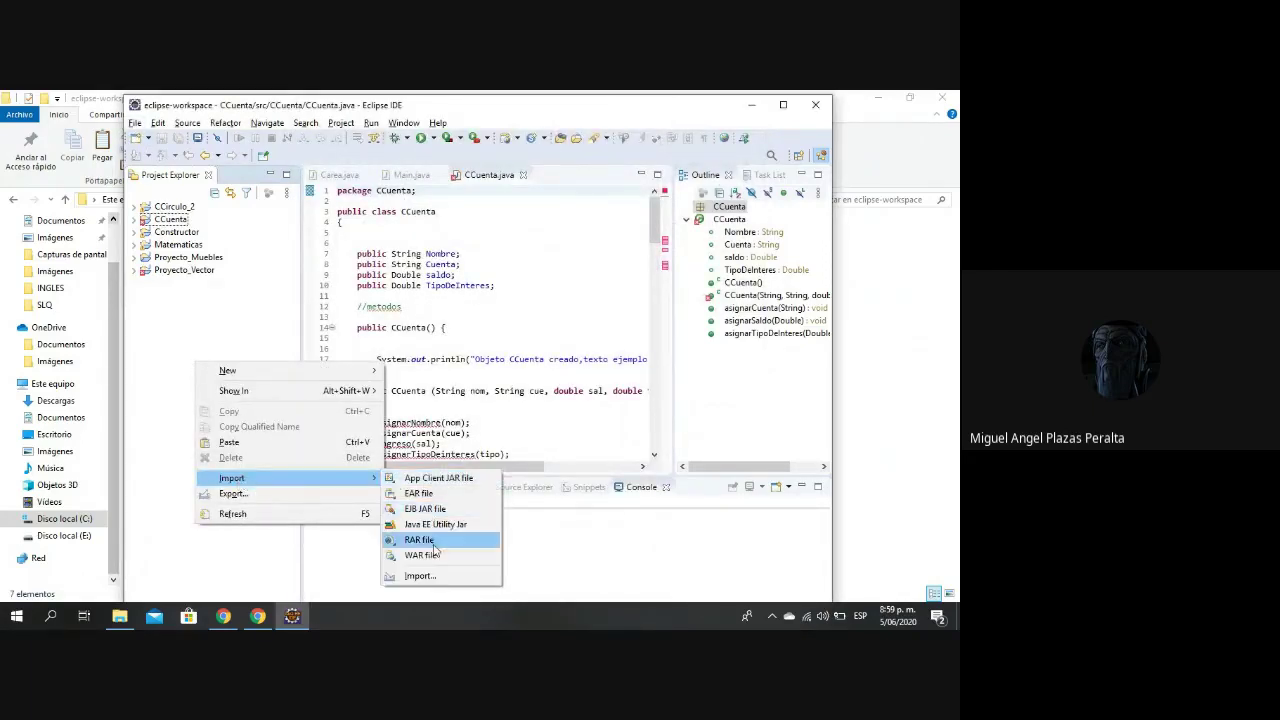
{"action": "left_click", "coordinate": [418, 575]}
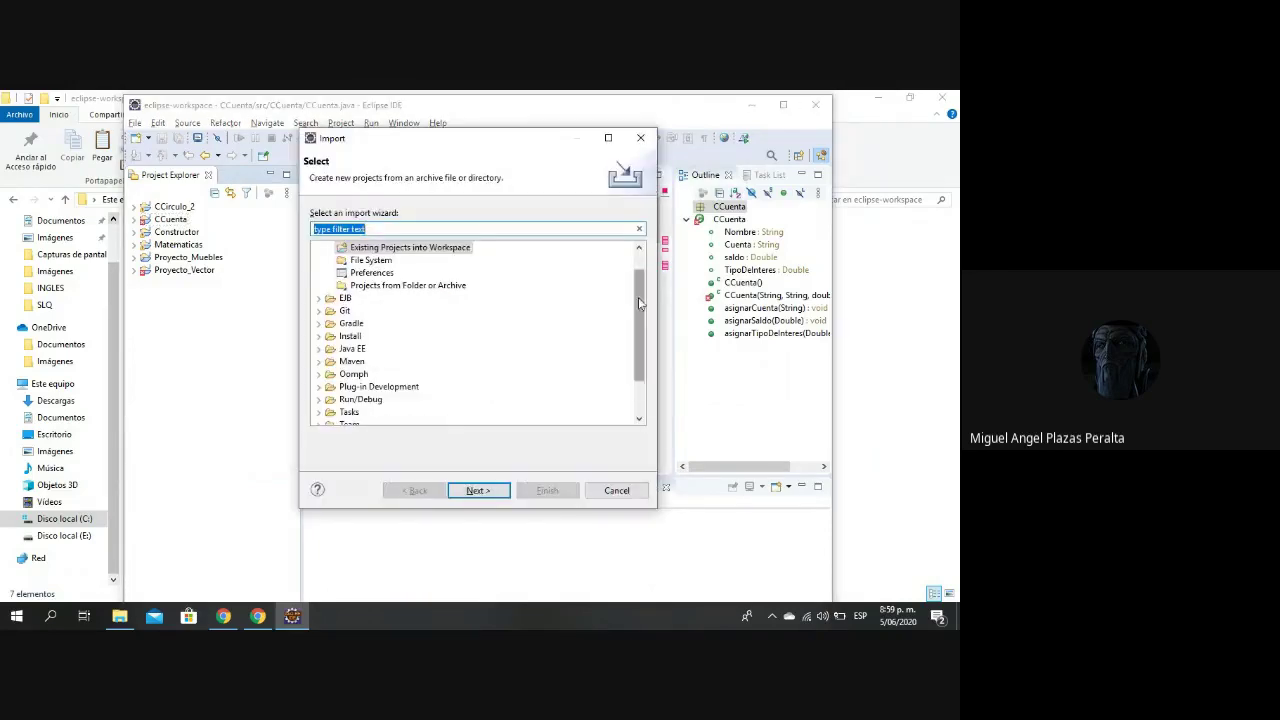
{"action": "mouse_move", "coordinate": [638, 305]}
{"action": "left_mouse_down"}
{"action": "mouse_move", "coordinate": [638, 329]}
{"action": "mouse_move", "coordinate": [636, 293]}
{"action": "left_mouse_up"}
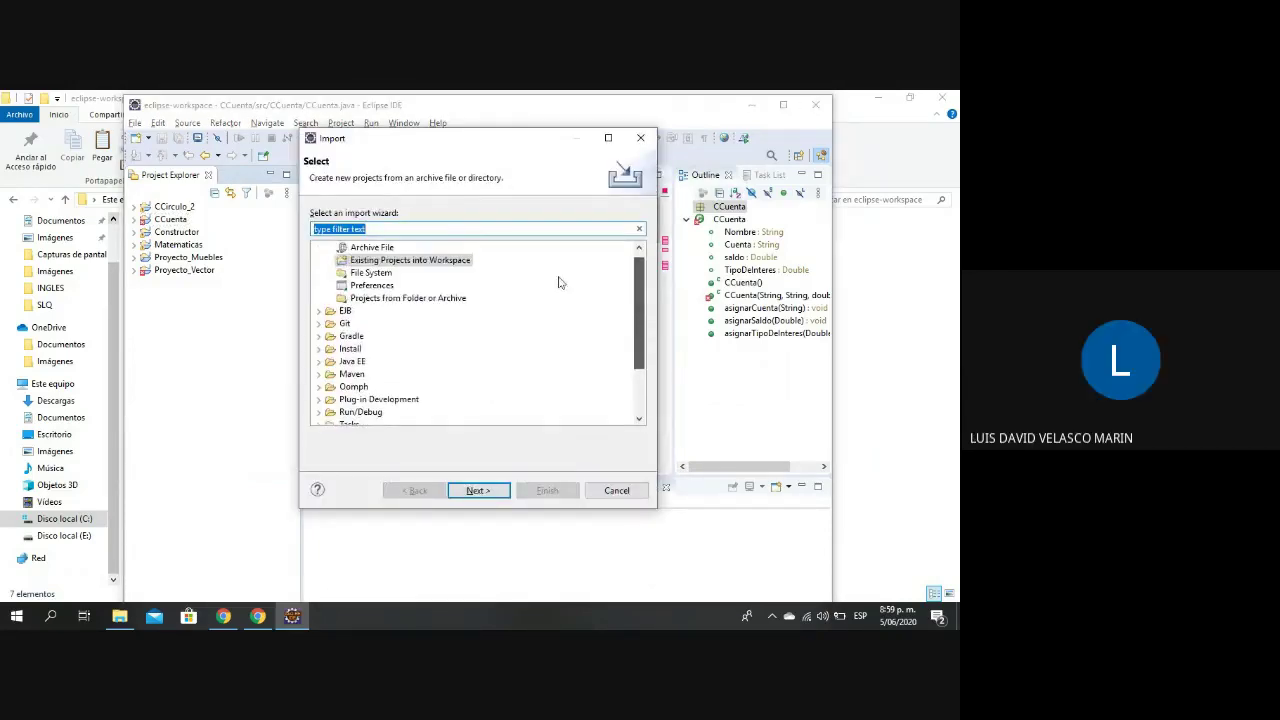
{"action": "left_click", "coordinate": [434, 262]}
{"action": "double_click", "coordinate": [434, 262]}
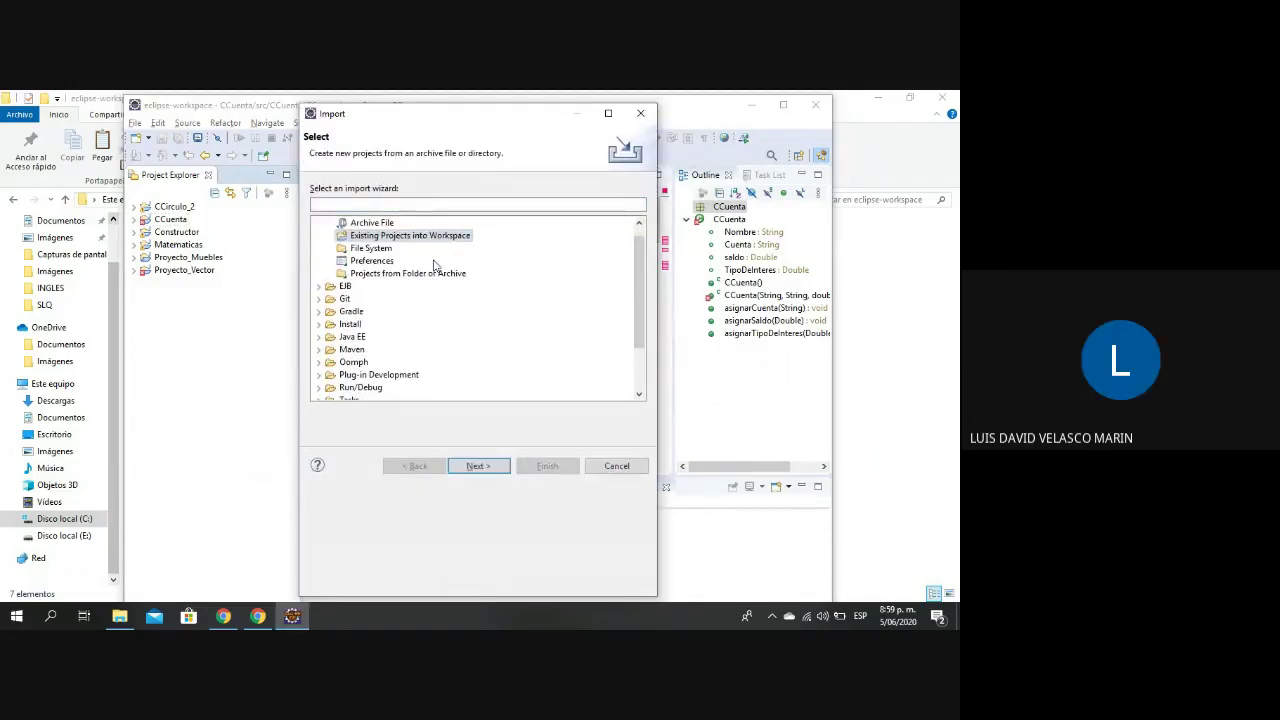
Browse for the import's root directory from Disco local (C:) through Usuarios to the usuario folder.
{"action": "left_click", "coordinate": [617, 191]}
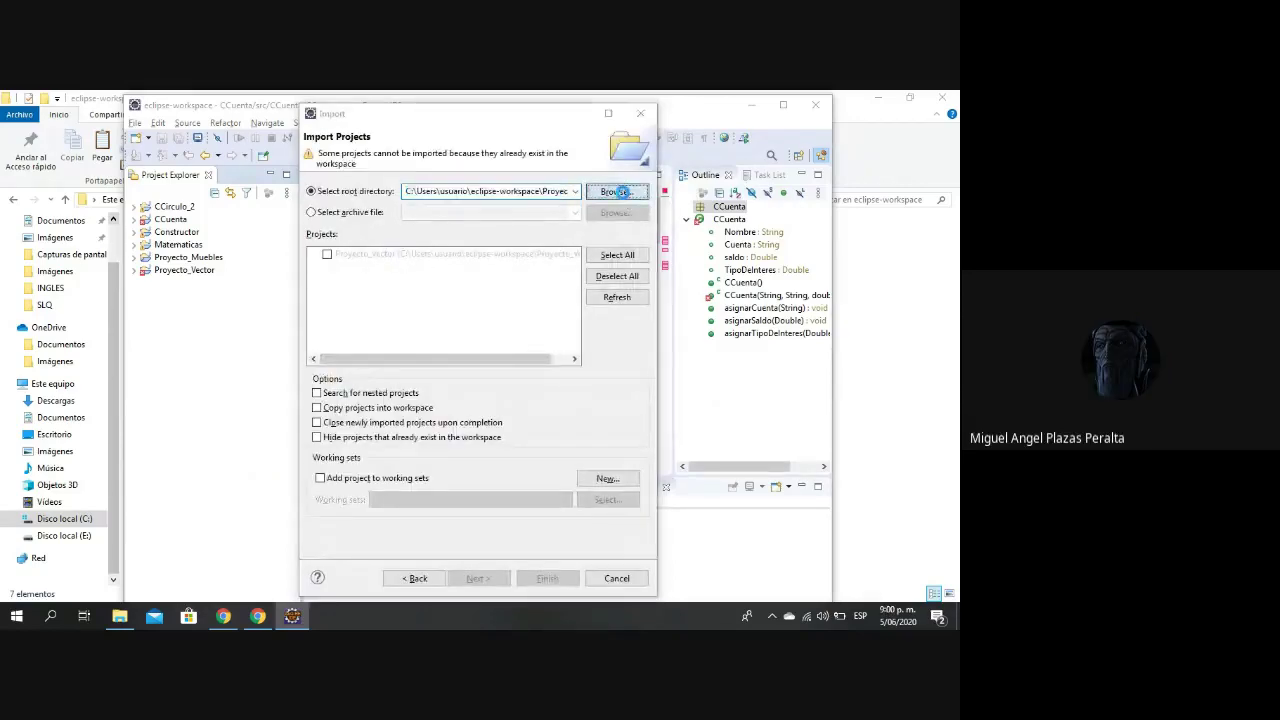
{"action": "scroll", "coordinate": [370, 330], "scroll_direction": "down", "scroll_amount": 3}
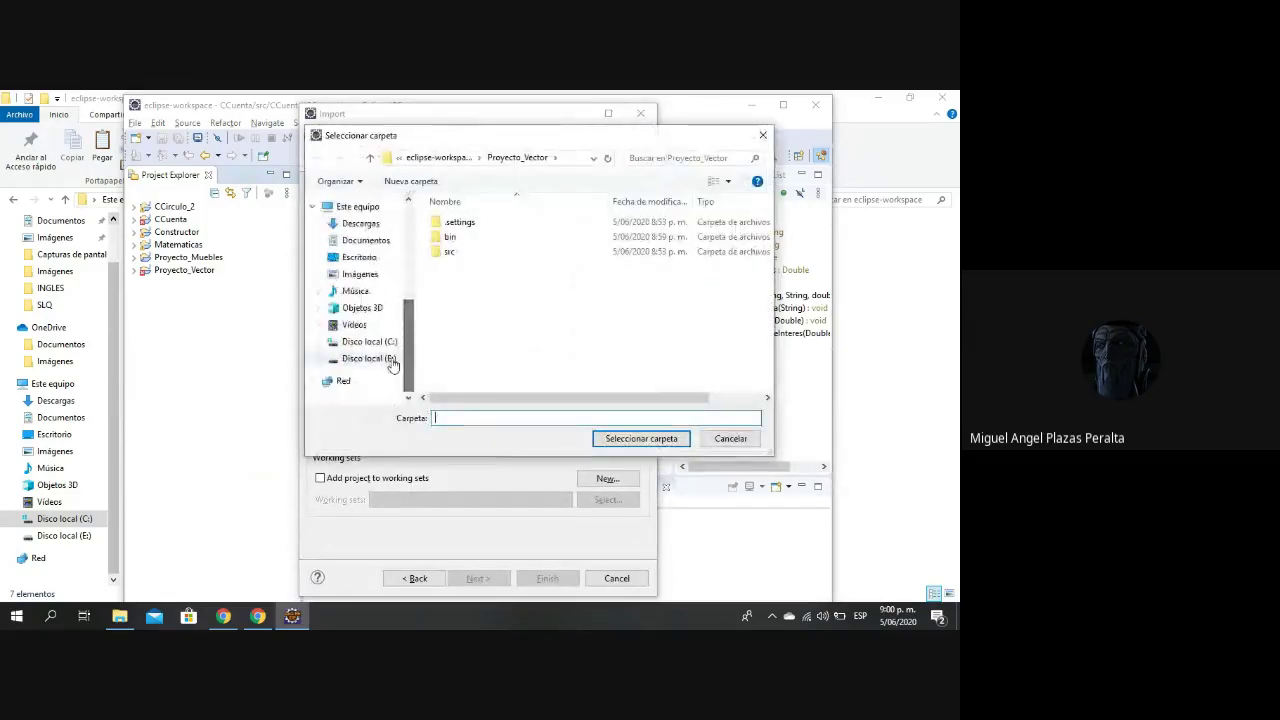
{"action": "left_click", "coordinate": [372, 341]}
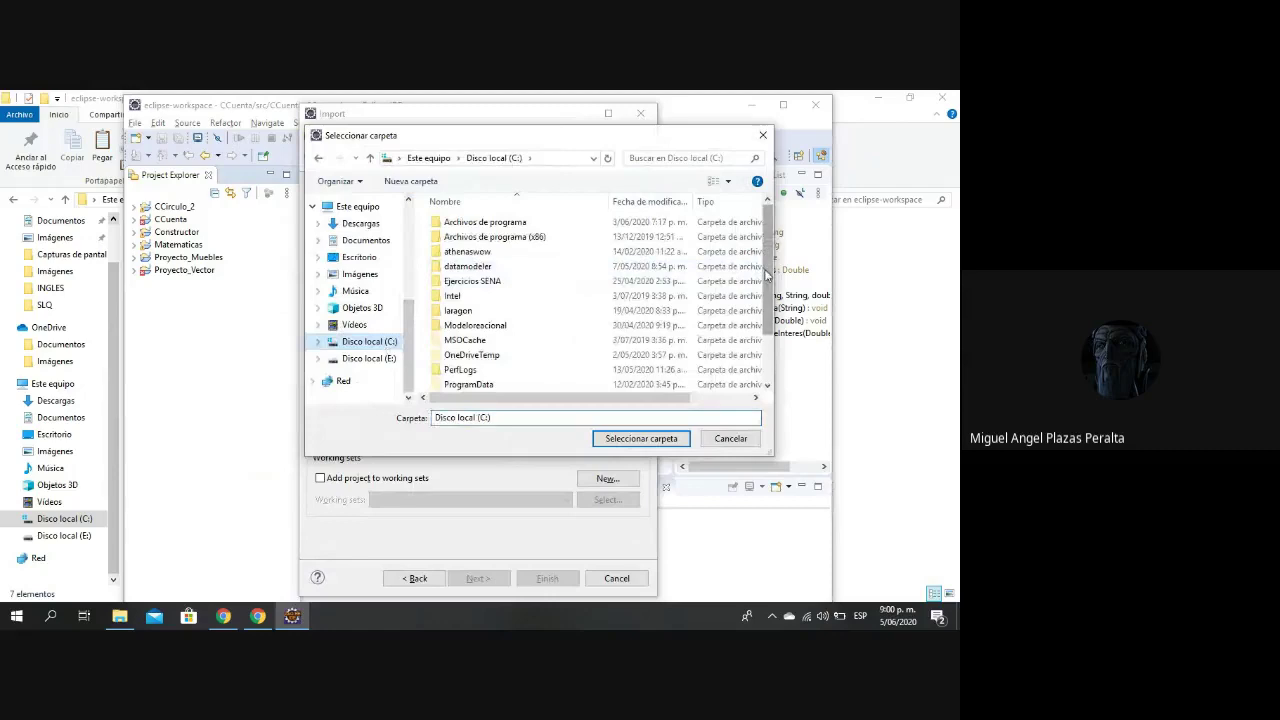
{"action": "scroll", "coordinate": [700, 320], "scroll_direction": "down", "scroll_amount": 2}
{"action": "double_click", "coordinate": [460, 338]}
{"action": "left_click", "coordinate": [477, 251]}
{"action": "double_click", "coordinate": [477, 251]}
Choose the Resta folder in eclipse-workspace as the root directory and finish importing the project.
{"action": "scroll", "coordinate": [772, 262], "scroll_direction": "down", "scroll_amount": 5}
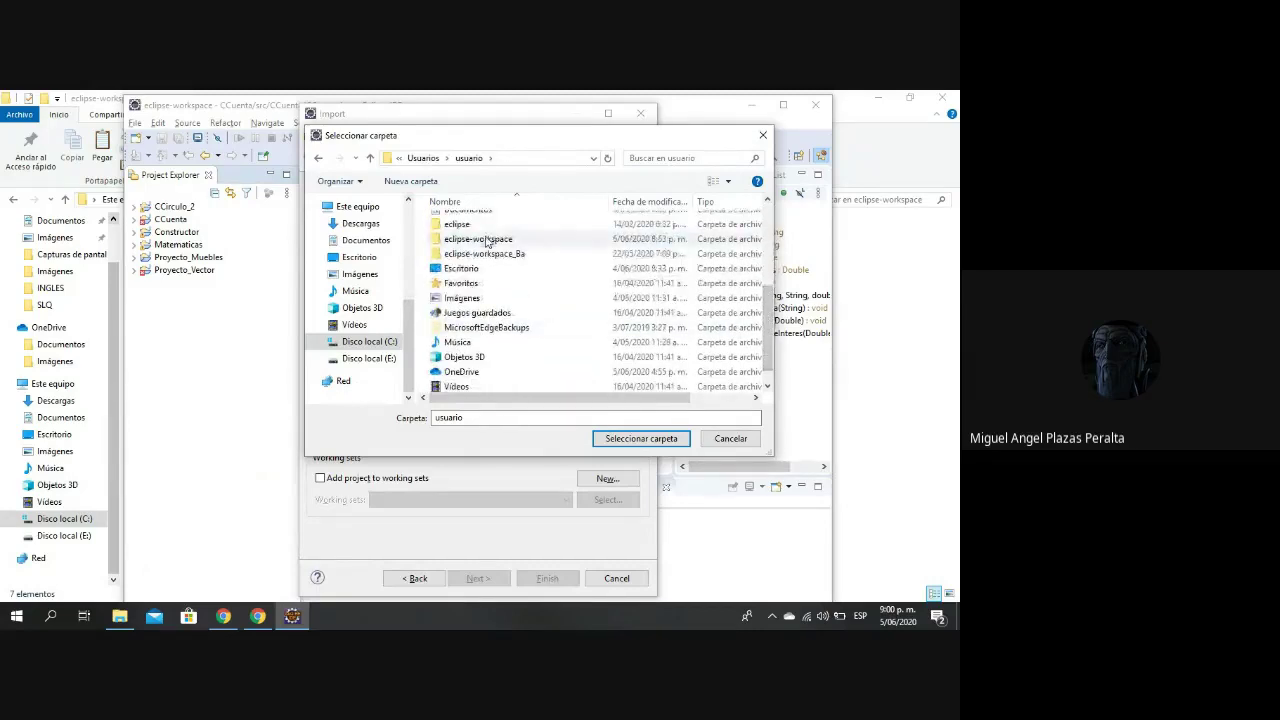
{"action": "double_click", "coordinate": [486, 241]}
{"action": "left_click", "coordinate": [460, 310]}
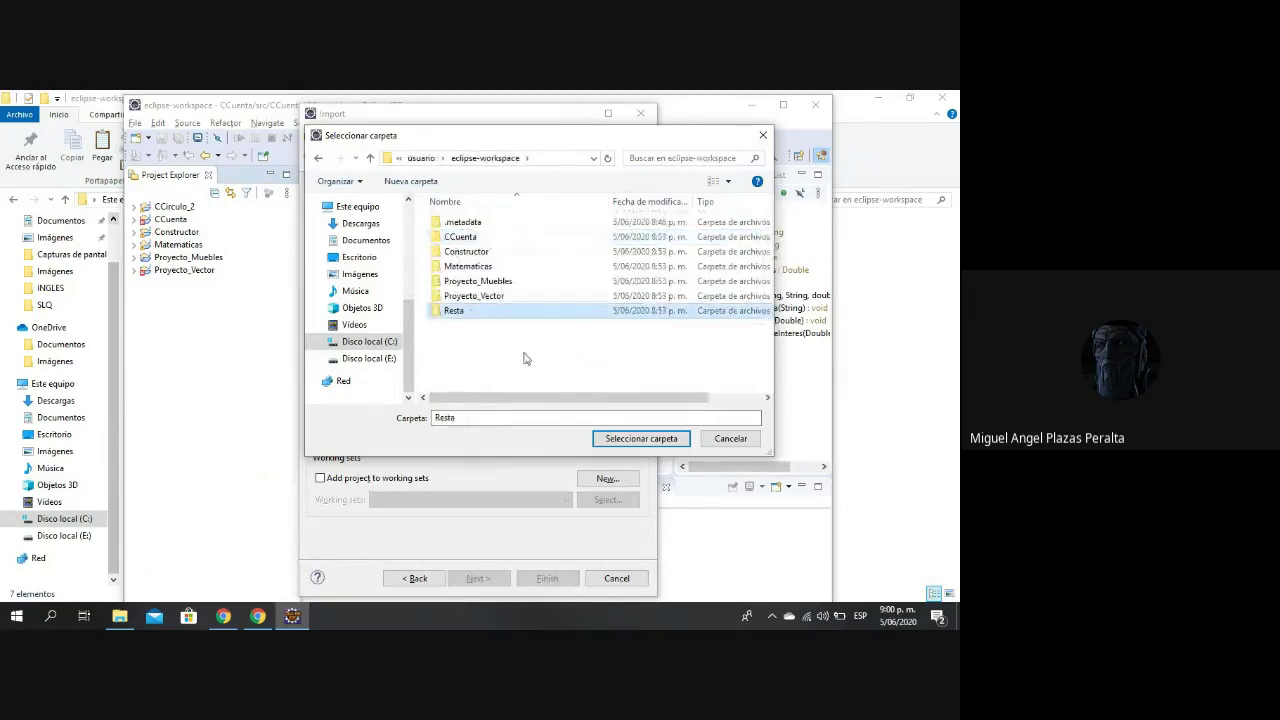
{"action": "left_click", "coordinate": [616, 443]}
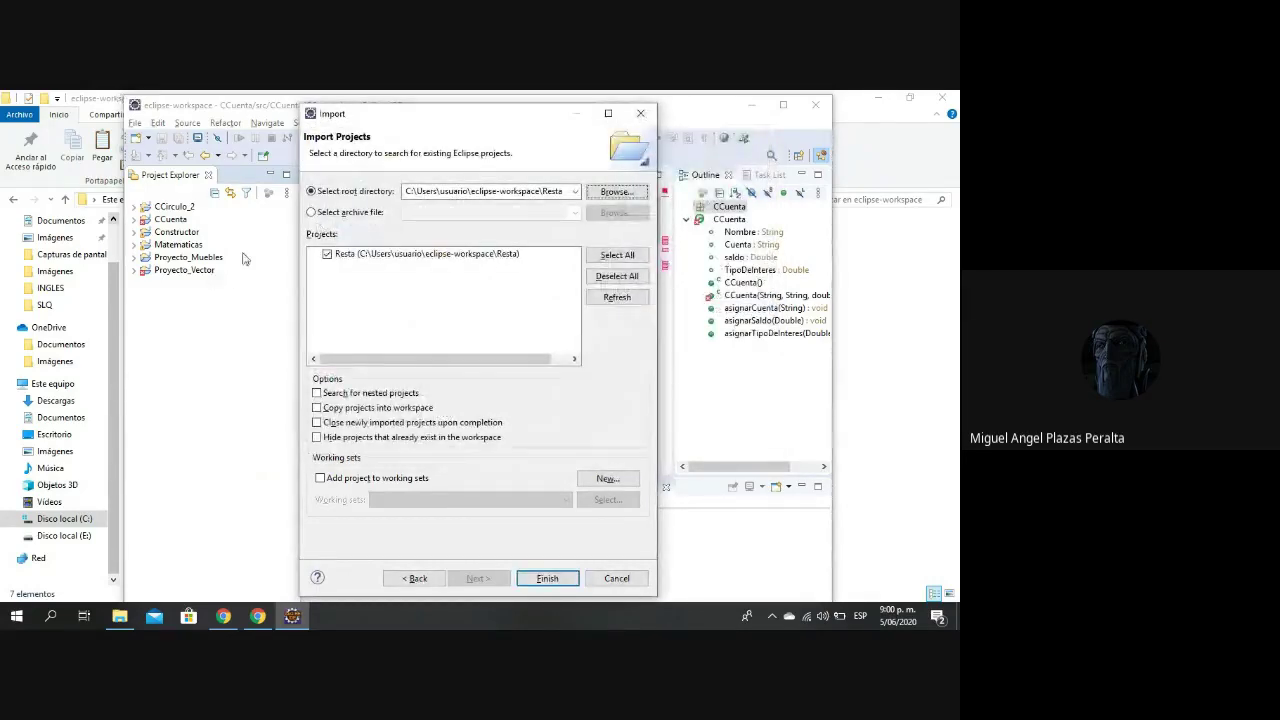
{"action": "left_click", "coordinate": [546, 578]}
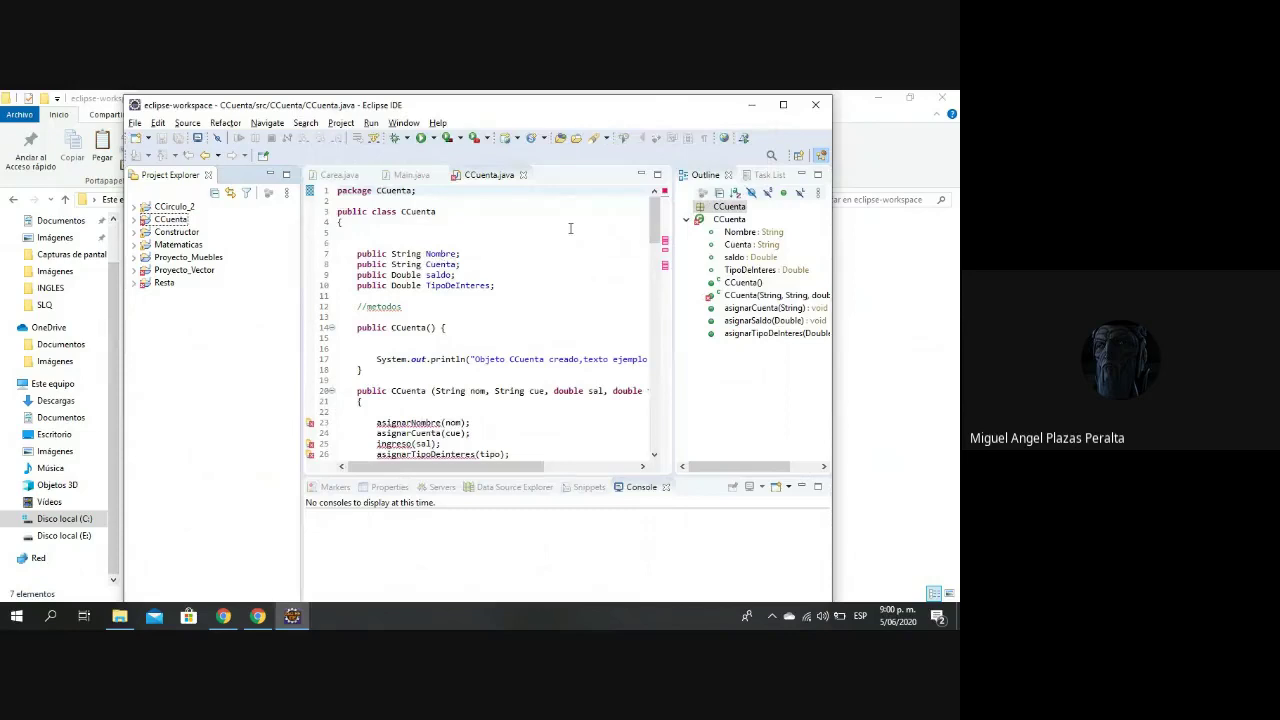
Remove the CCirculo_2 project from the workspace without deleting its contents on disk.
{"action": "left_click", "coordinate": [170, 207]}
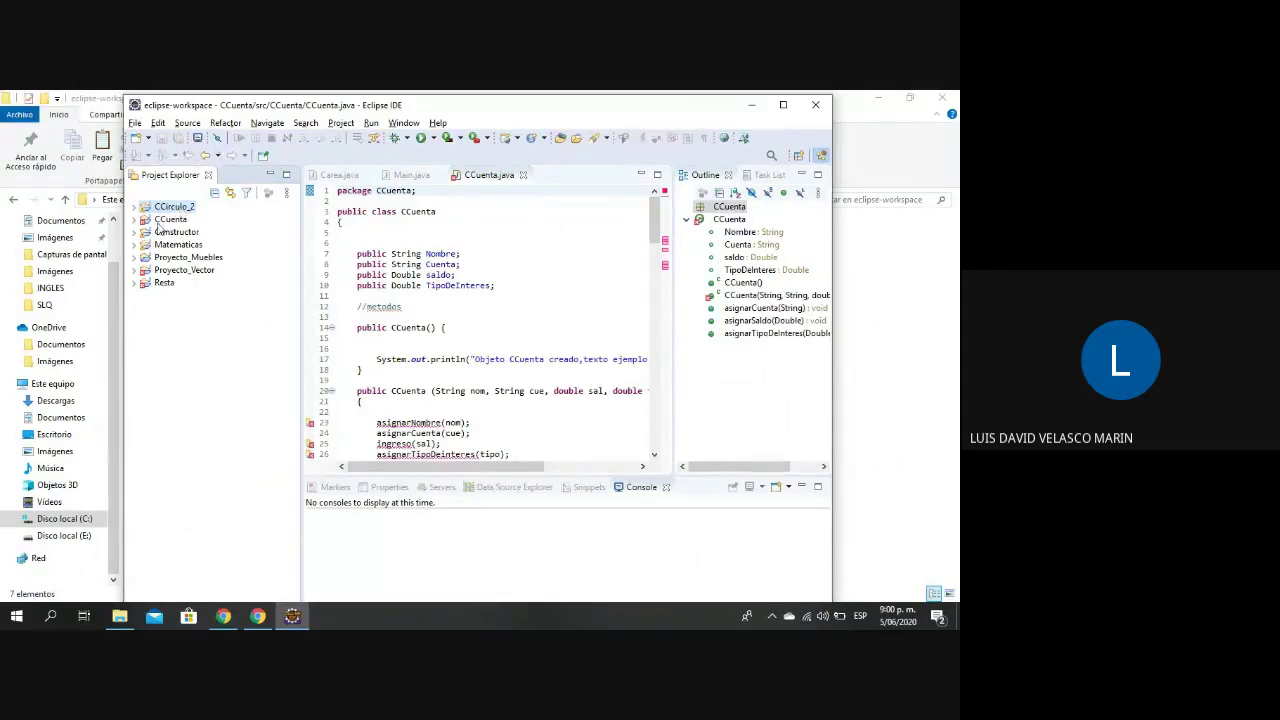
{"action": "right_click", "coordinate": [165, 214]}
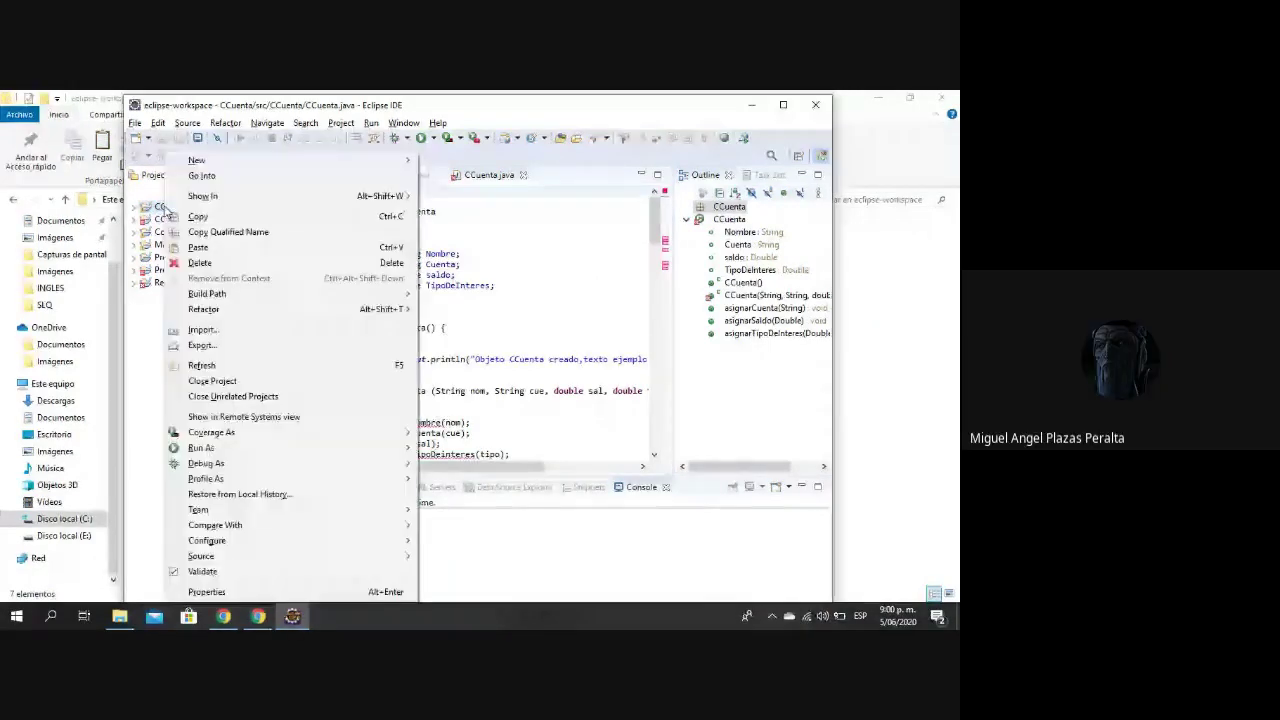
{"action": "left_click", "coordinate": [226, 263]}
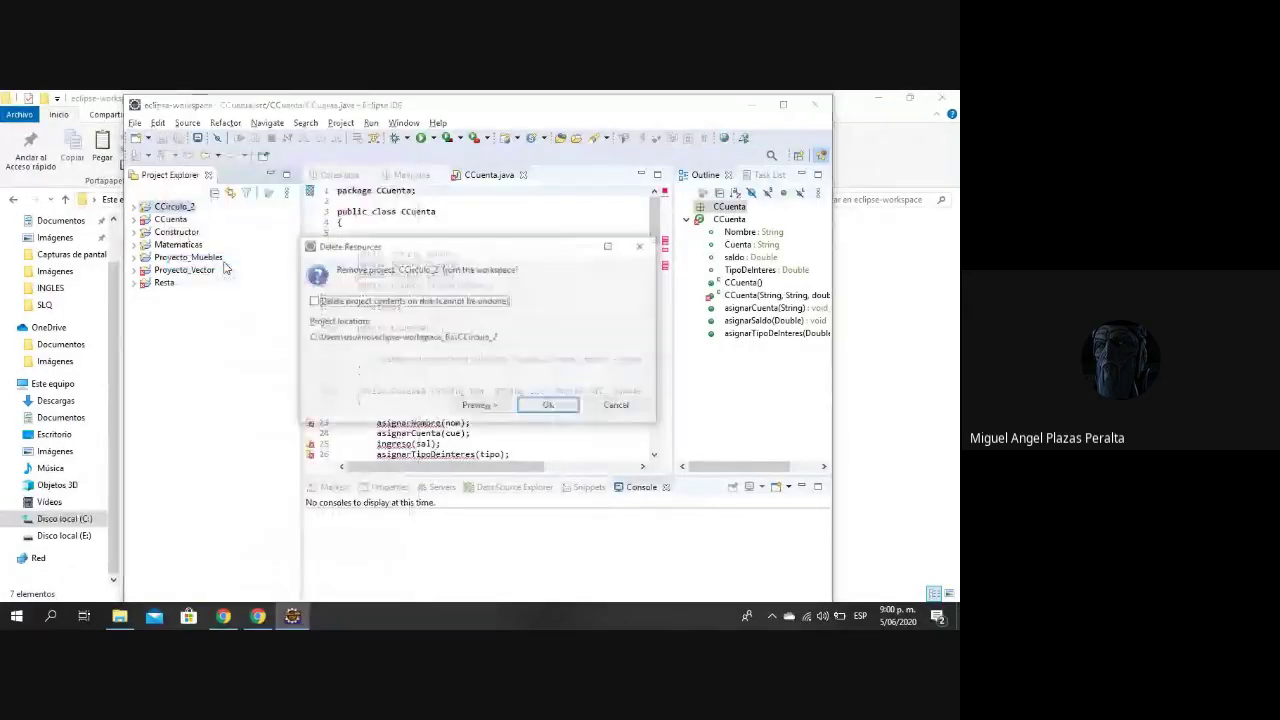
{"action": "left_click", "coordinate": [548, 404]}
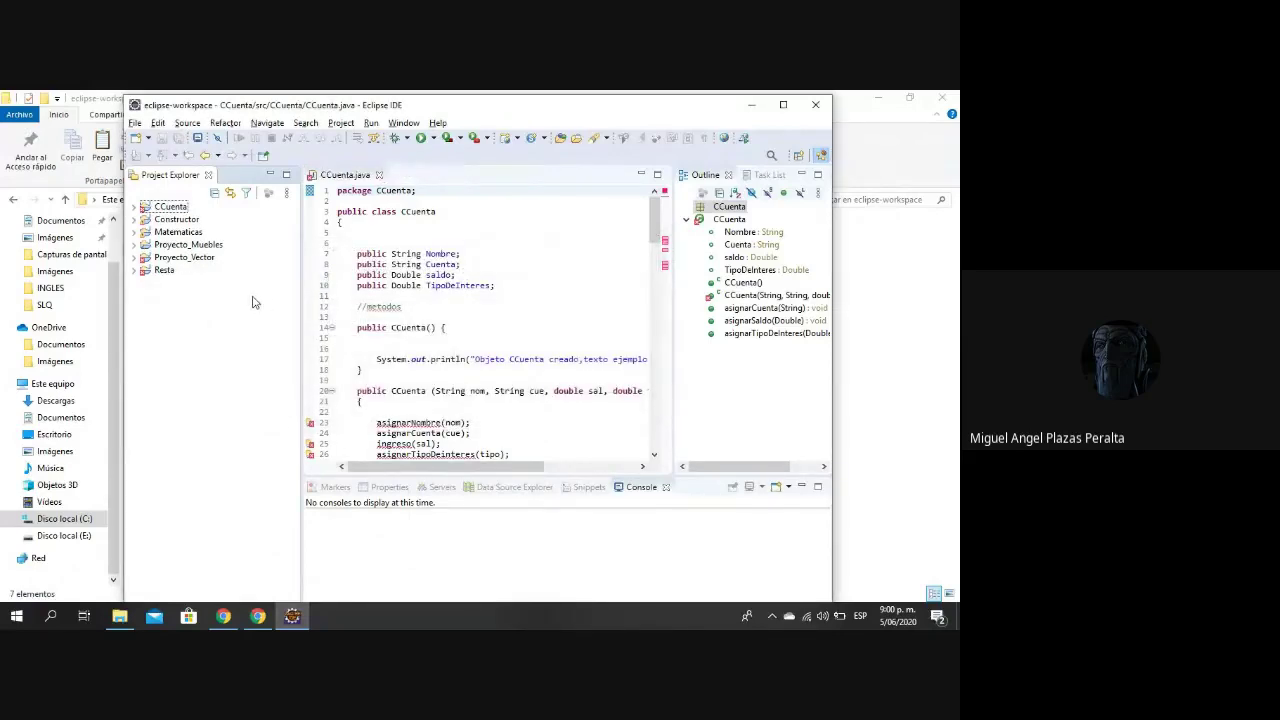
Exit Eclipse and close the File Explorer window showing eclipse-workspace.
{"action": "left_click", "coordinate": [816, 104]}
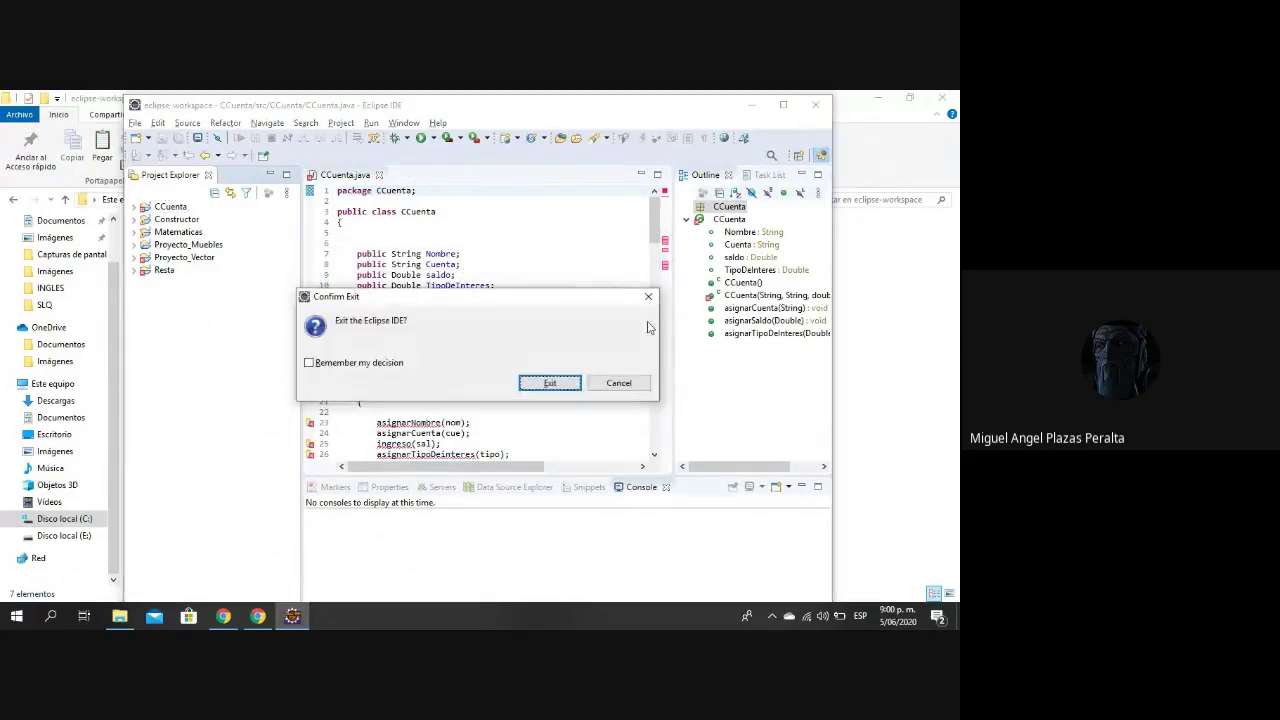
{"action": "left_click", "coordinate": [550, 381]}
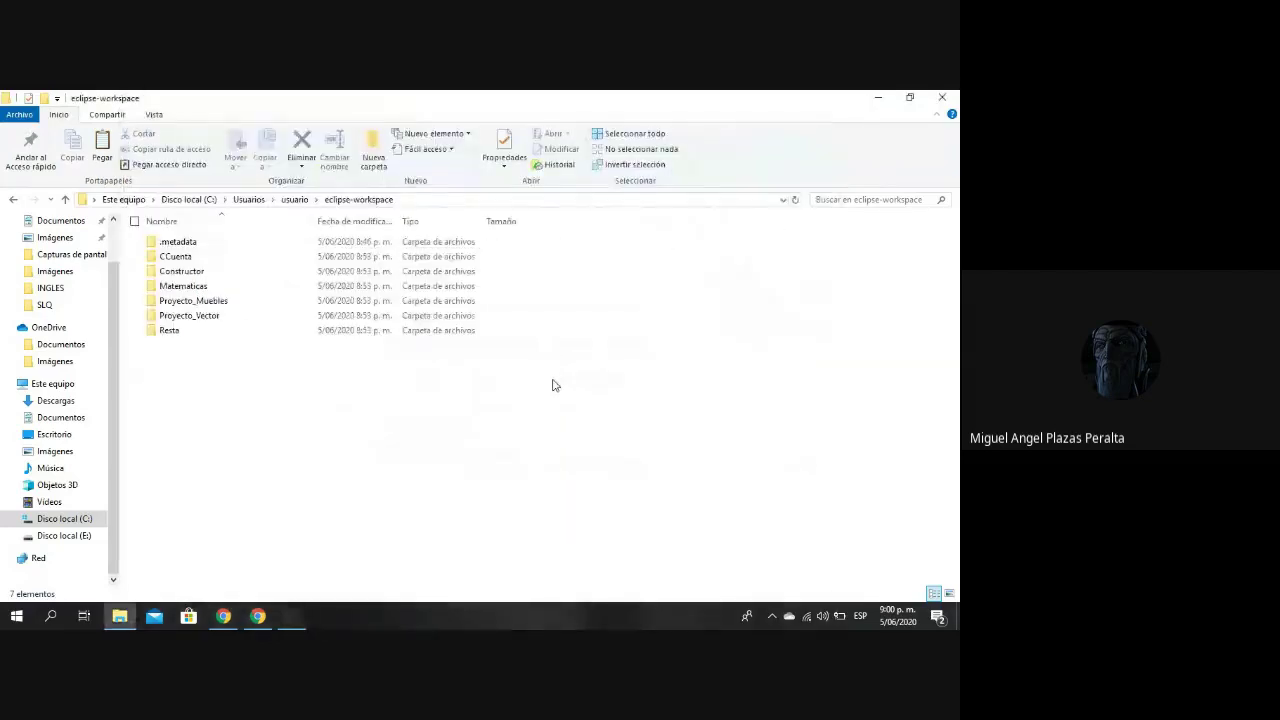
{"action": "left_click", "coordinate": [944, 98]}
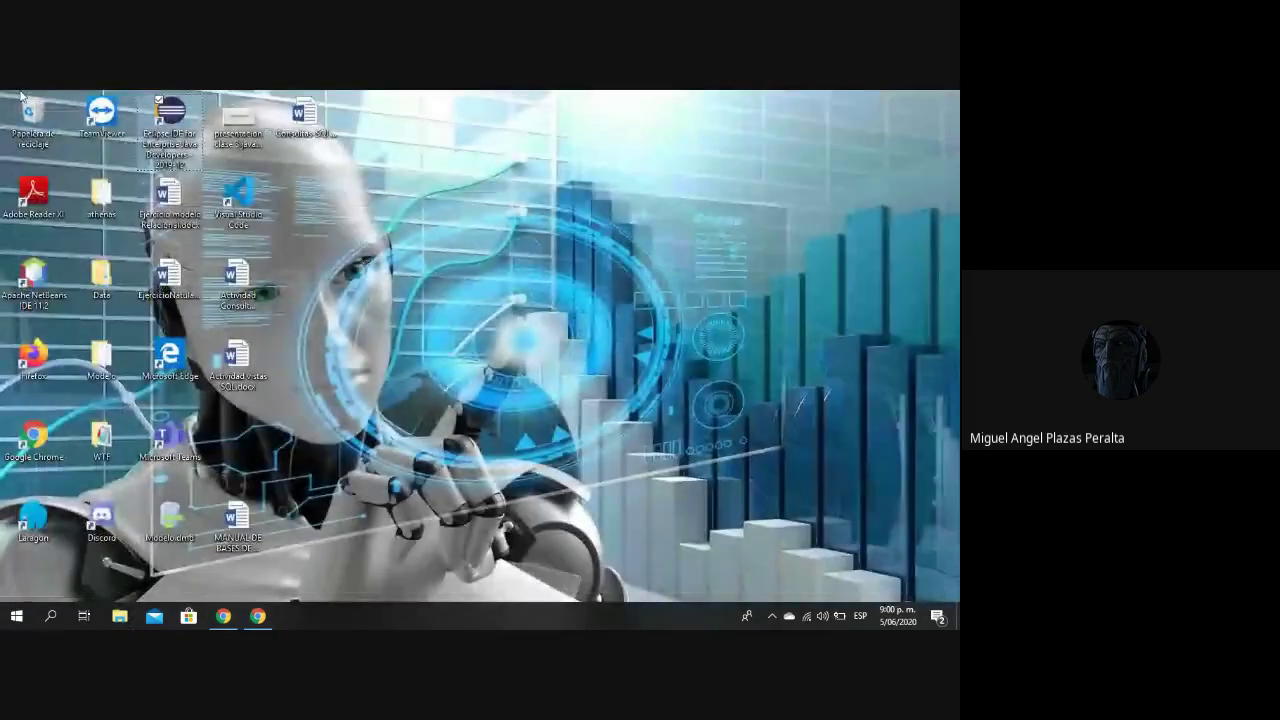
Open the eclipse-workspace folder under Disco local (C:), Usuarios, usuario in File Explorer and examine its project folders.
{"action": "left_click", "coordinate": [119, 616]}
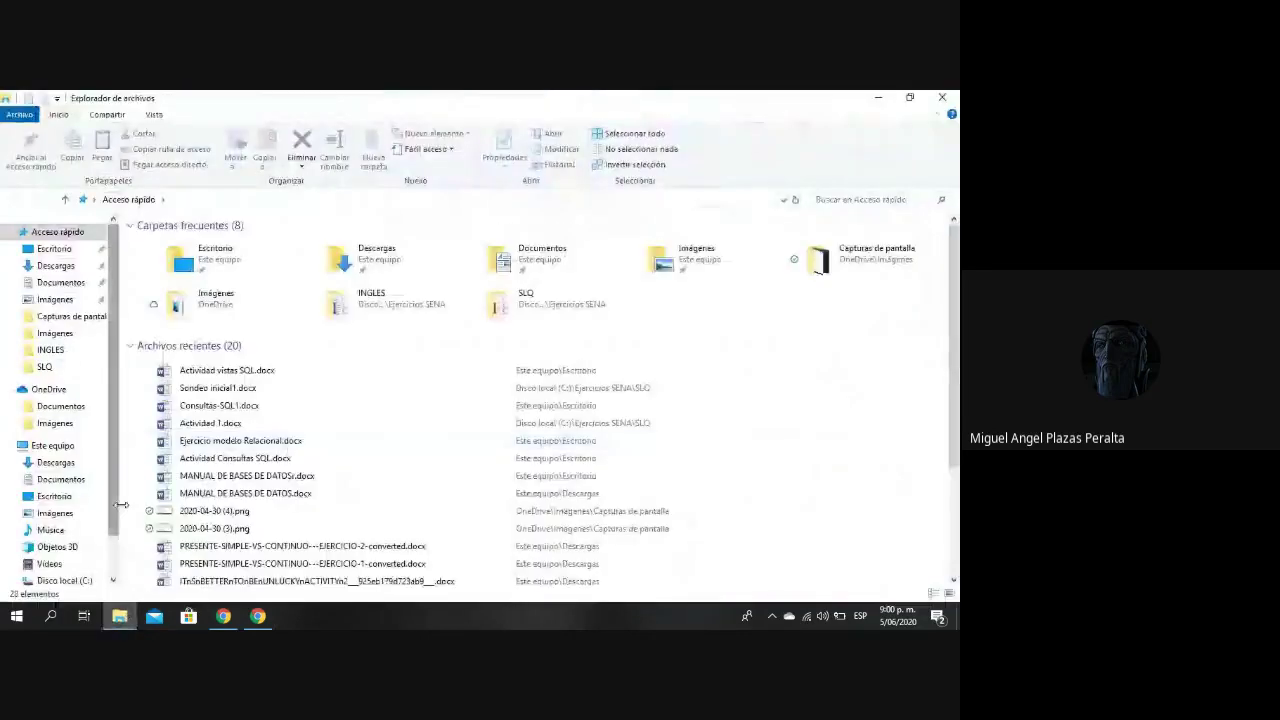
{"action": "scroll", "coordinate": [60, 450], "scroll_direction": "down", "scroll_amount": 3}
{"action": "left_click", "coordinate": [70, 523]}
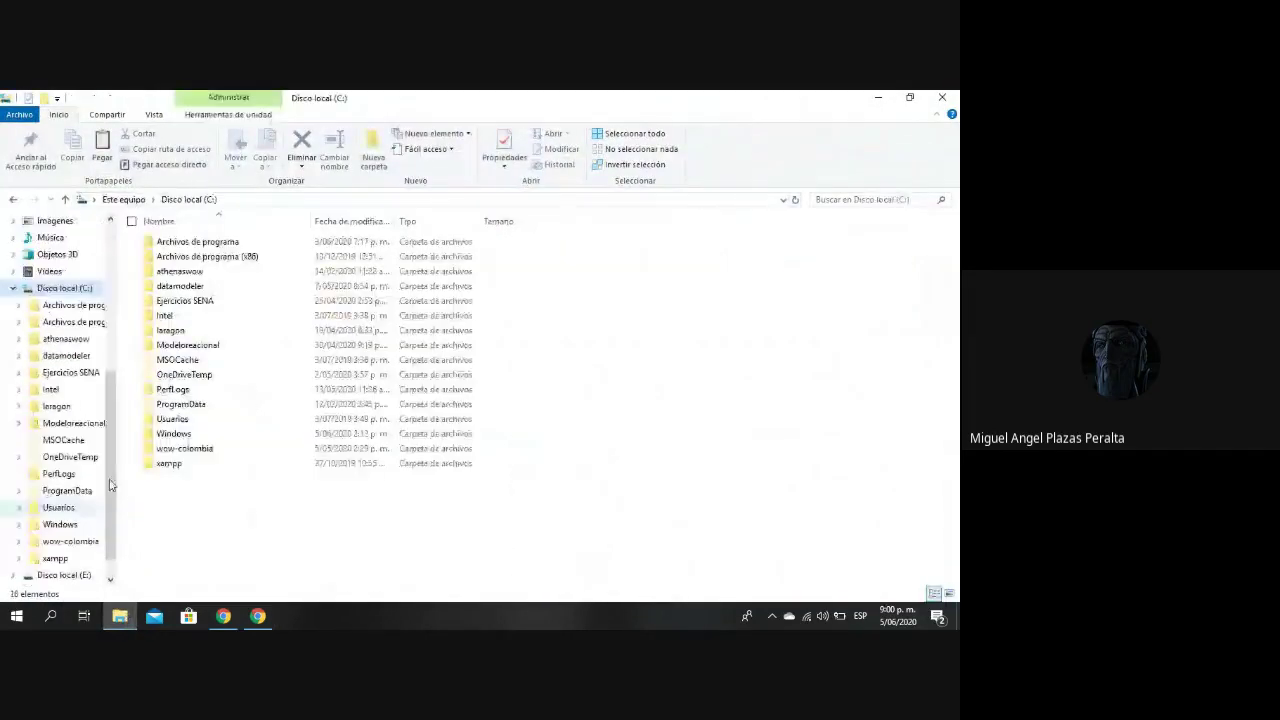
{"action": "double_click", "coordinate": [175, 433]}
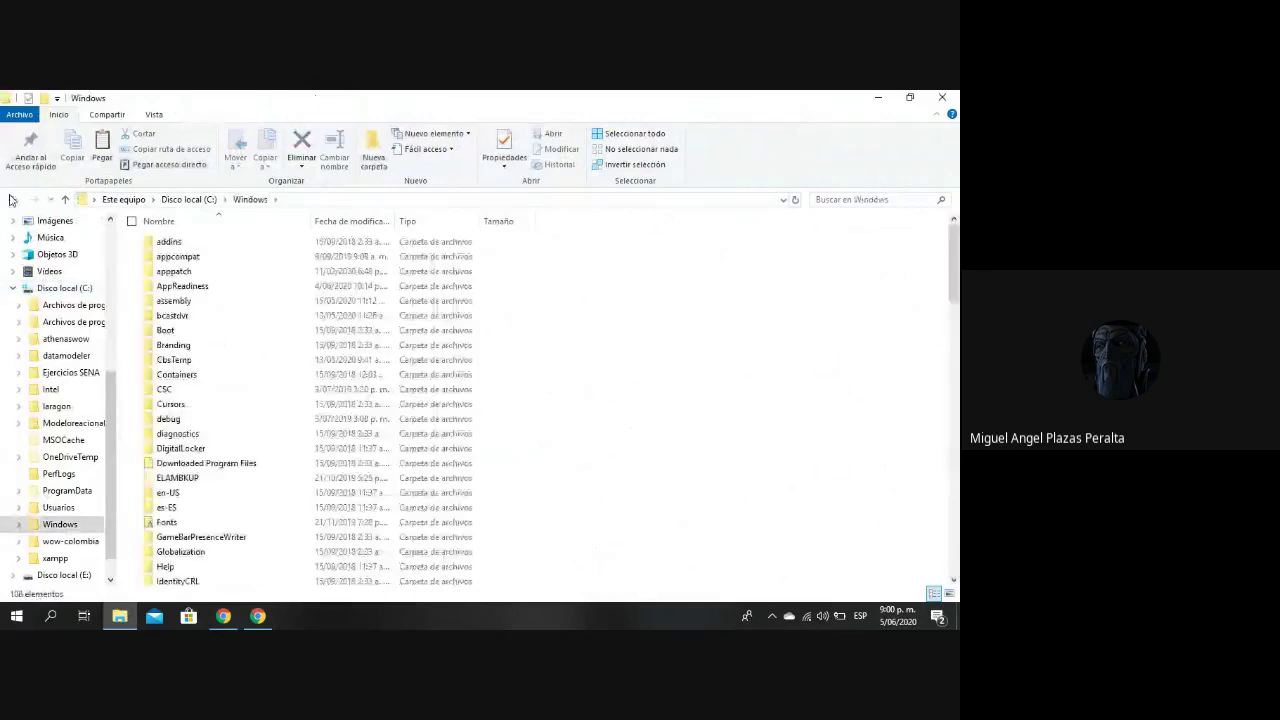
{"action": "left_click", "coordinate": [13, 199]}
{"action": "double_click", "coordinate": [180, 420]}
{"action": "double_click", "coordinate": [195, 279]}
{"action": "scroll", "coordinate": [335, 330], "scroll_direction": "down", "scroll_amount": 2}
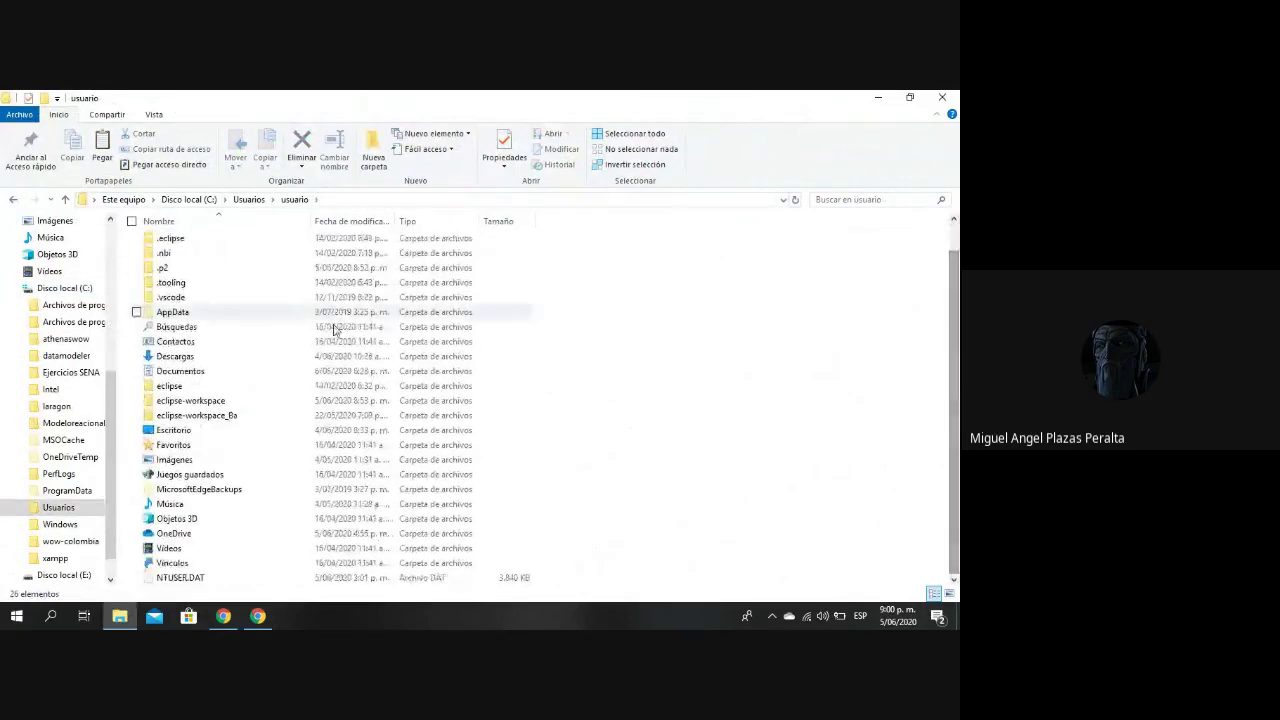
{"action": "double_click", "coordinate": [201, 401]}
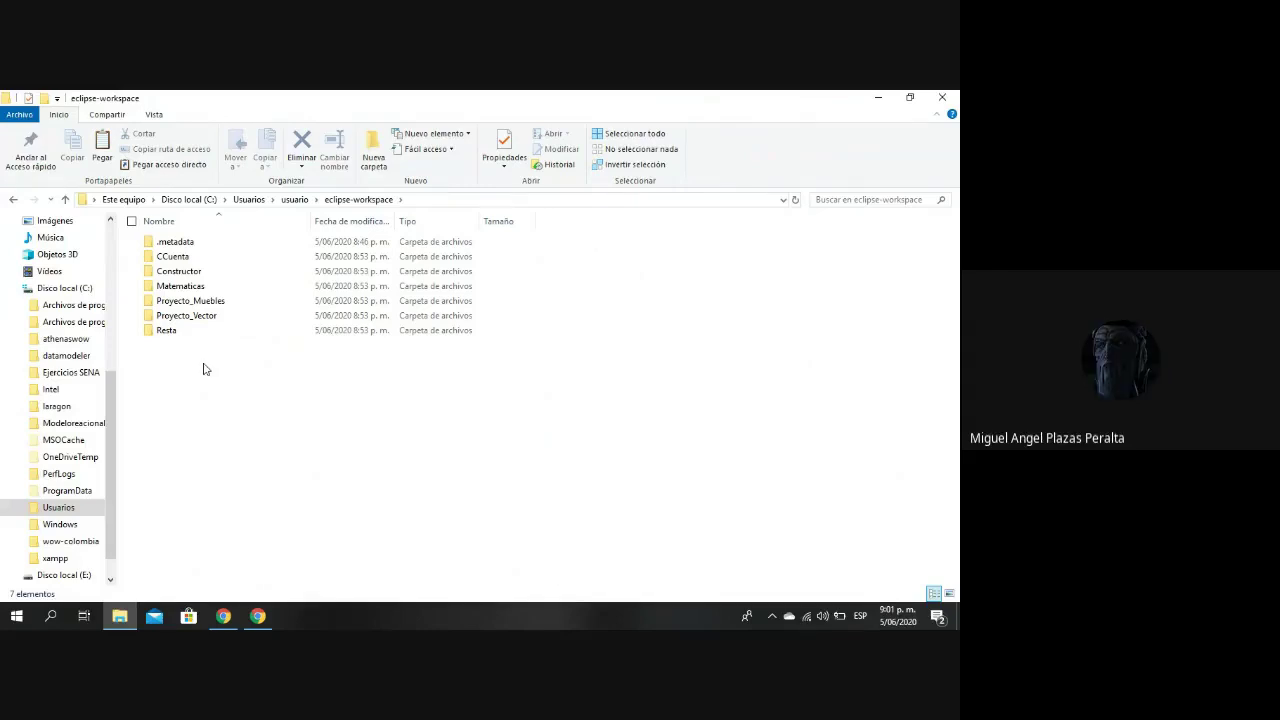
Minimize File Explorer, relaunch Eclipse from the desktop and close its Welcome page.
{"action": "left_click", "coordinate": [880, 98]}
{"action": "double_click", "coordinate": [170, 118]}
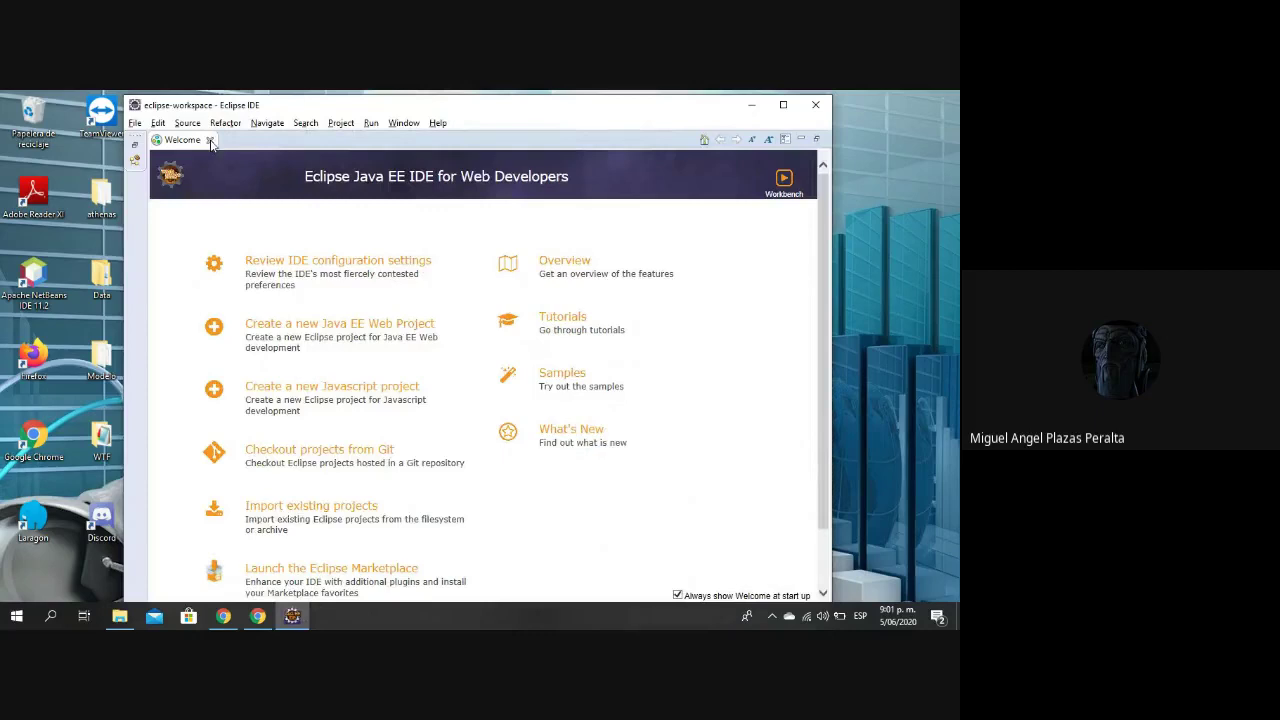
{"action": "left_click", "coordinate": [210, 141]}
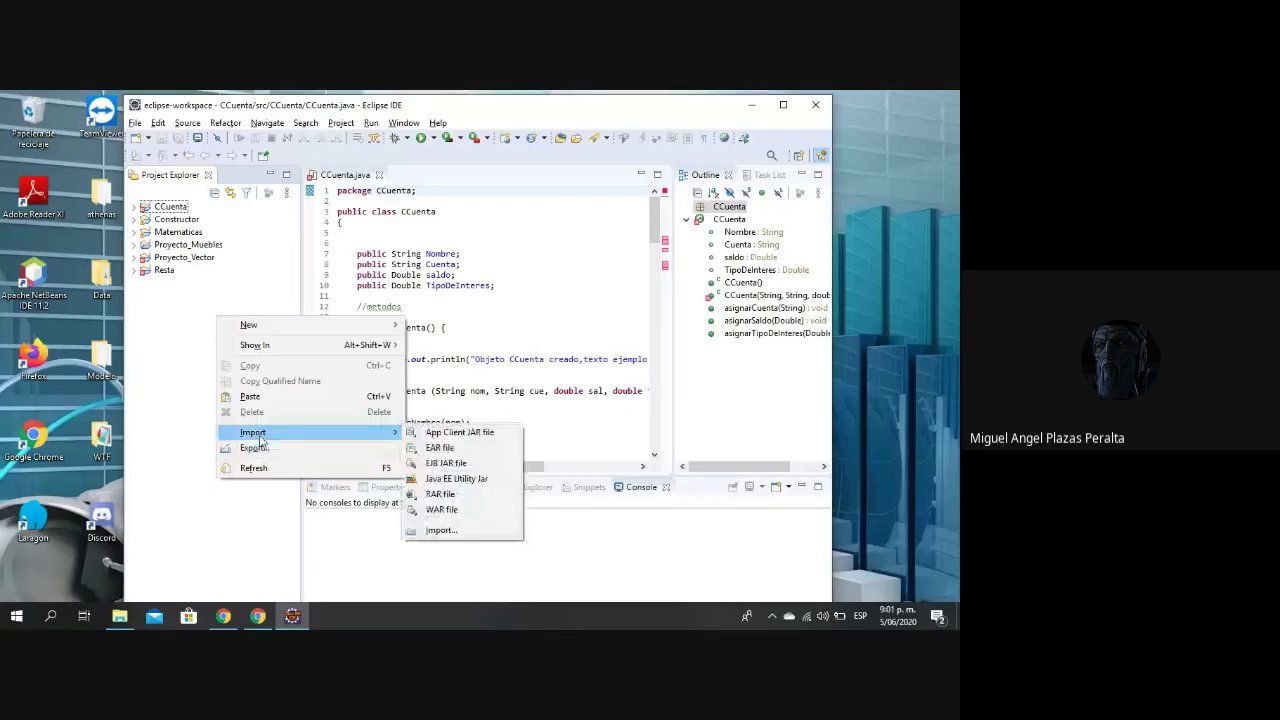
Start a project import with the Projects from Folder or Archive wizard.
{"action": "left_click", "coordinate": [441, 530]}
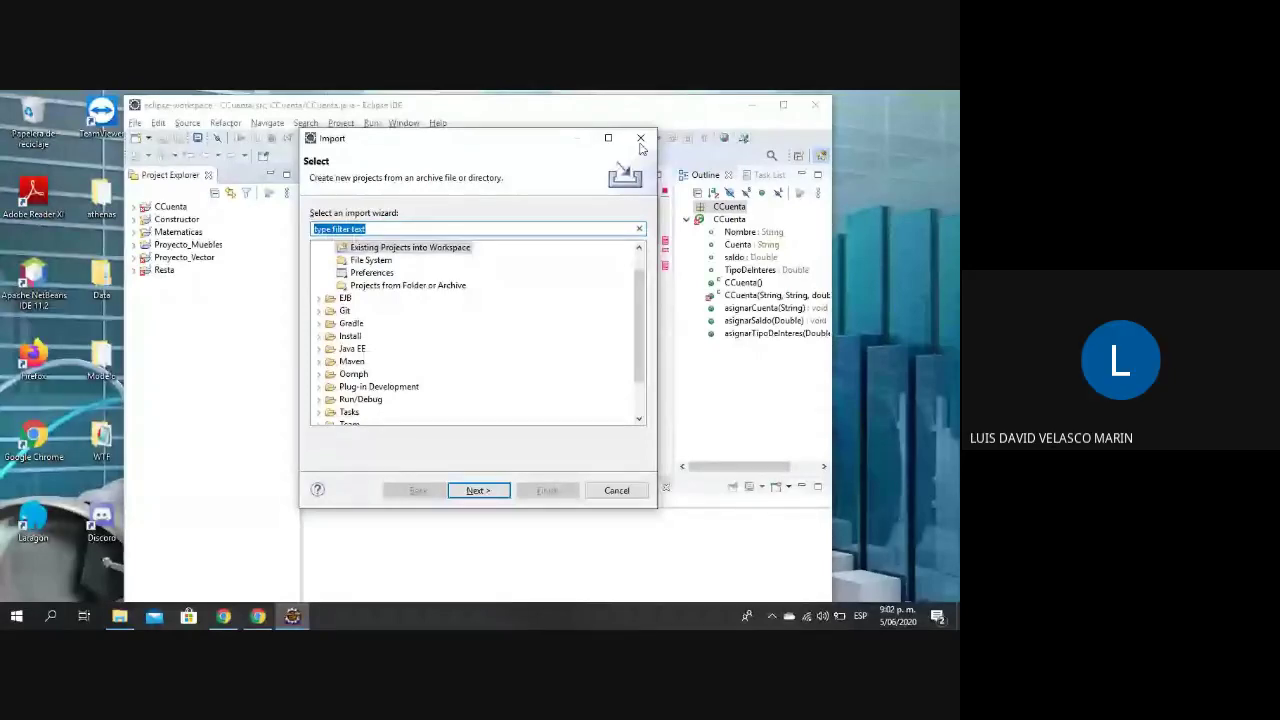
{"action": "key", "text": "Escape"}
{"action": "left_click", "coordinate": [138, 127]}
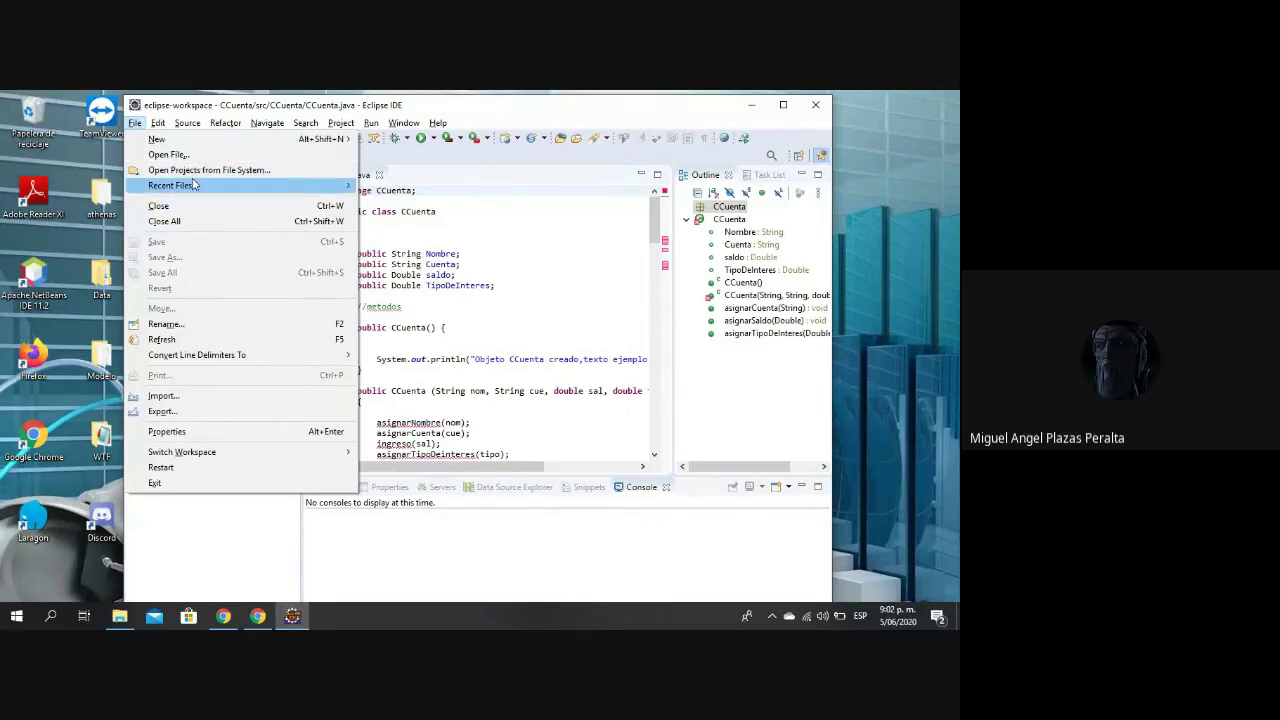
{"action": "left_click", "coordinate": [176, 402]}
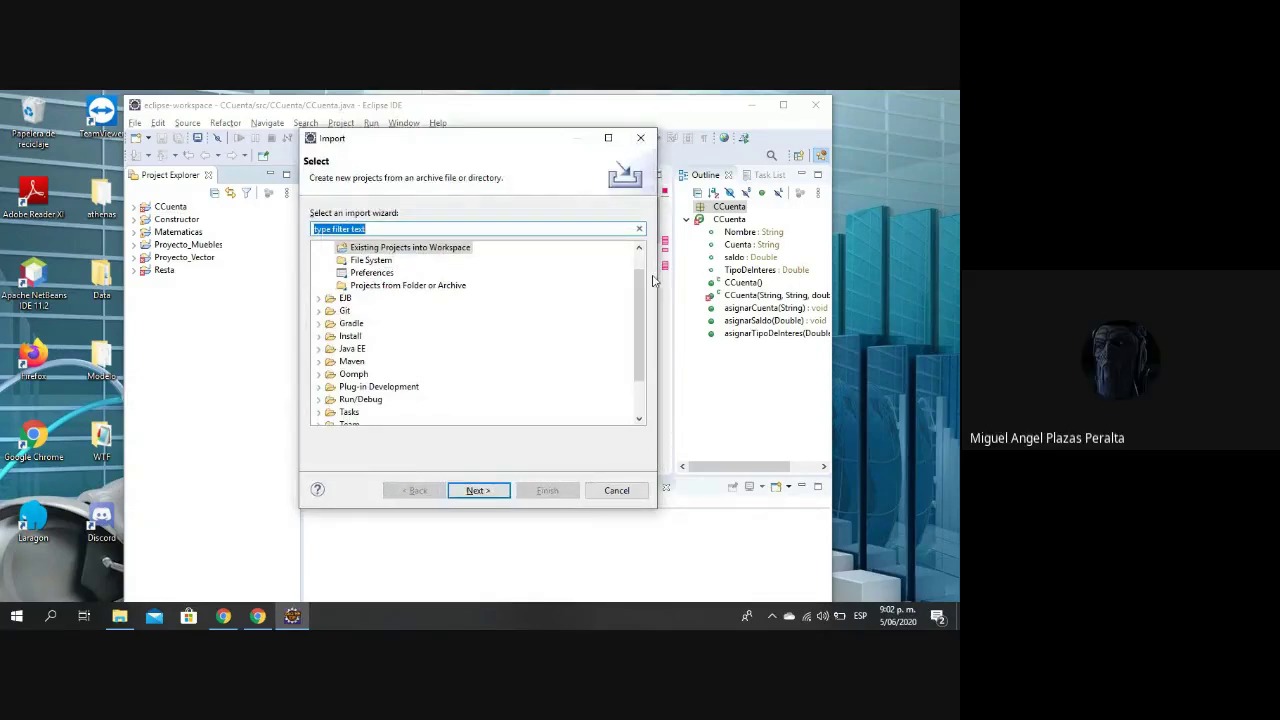
{"action": "scroll", "coordinate": [638, 300], "scroll_direction": "up", "scroll_amount": 1}
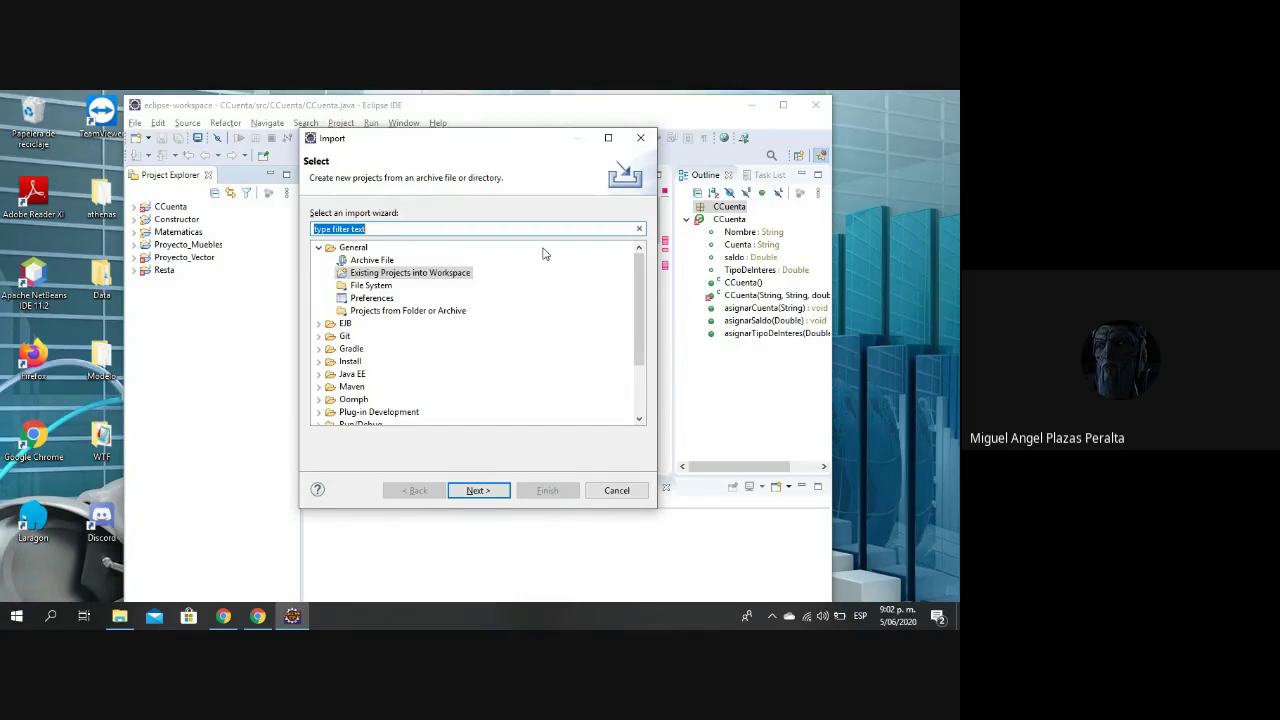
{"action": "double_click", "coordinate": [453, 311]}
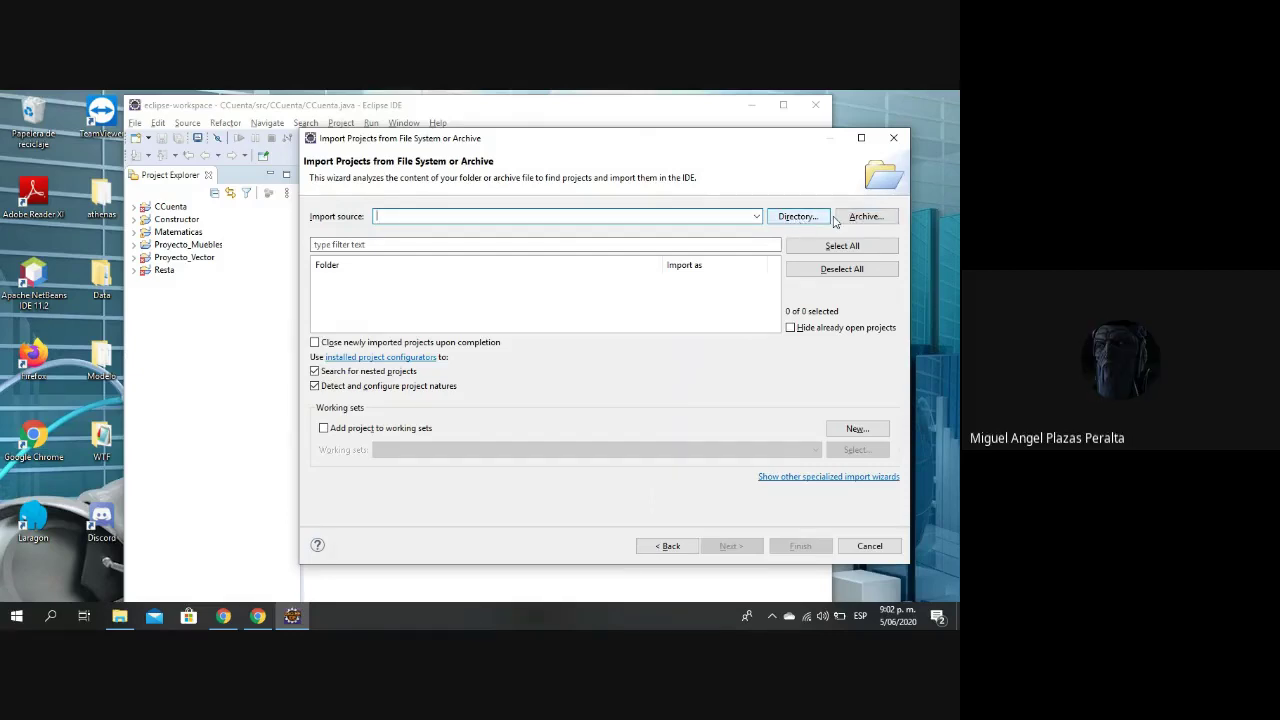
Choose the CCirculo_2 folder in C:\Users\usuario\eclipse-workspace_Ba as the import source directory.
{"action": "left_click", "coordinate": [792, 215]}
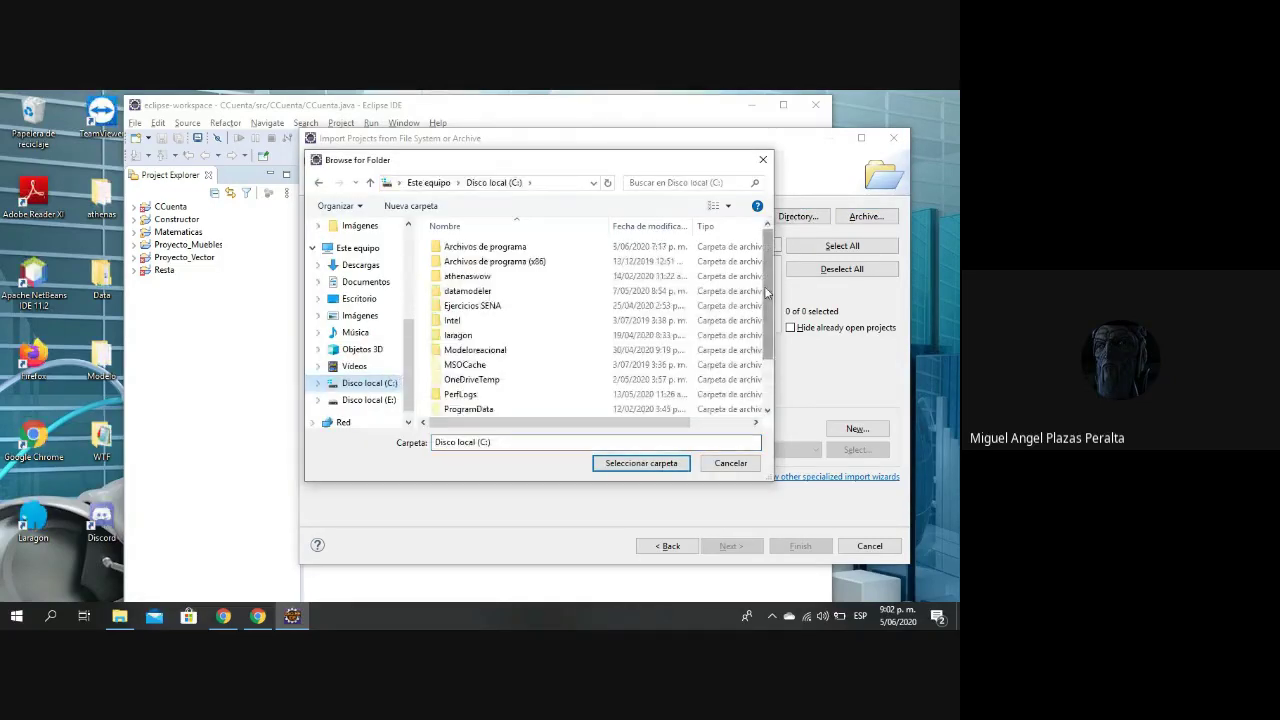
{"action": "scroll", "coordinate": [543, 334], "scroll_direction": "down", "scroll_amount": 2}
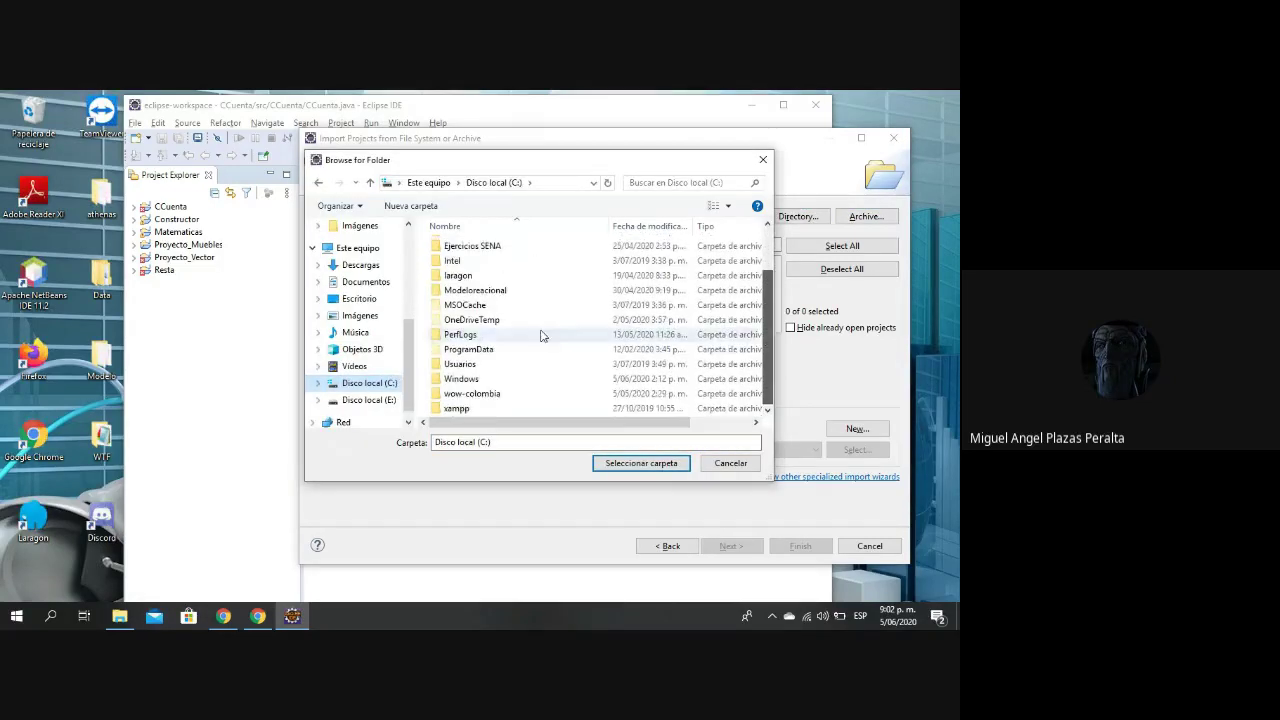
{"action": "double_click", "coordinate": [467, 366]}
{"action": "left_click", "coordinate": [474, 280]}
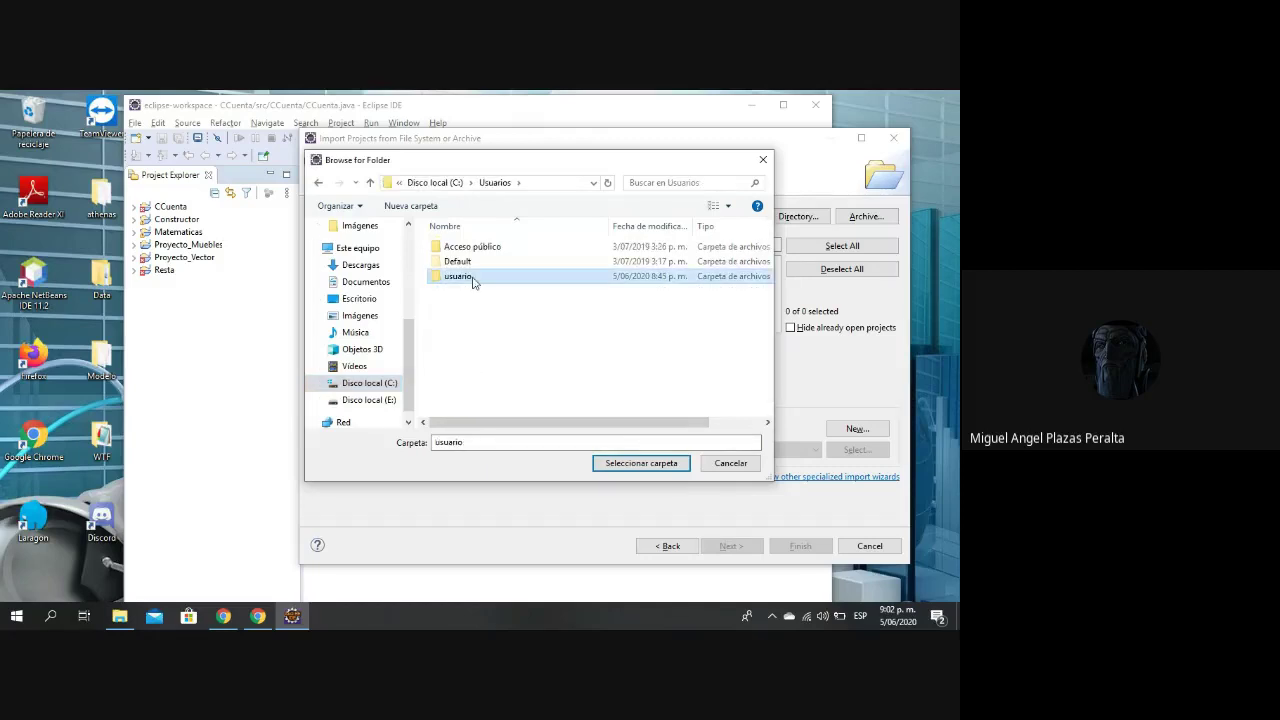
{"action": "double_click", "coordinate": [474, 280]}
{"action": "left_click_drag", "start_coordinate": [768, 266], "coordinate": [768, 336]}
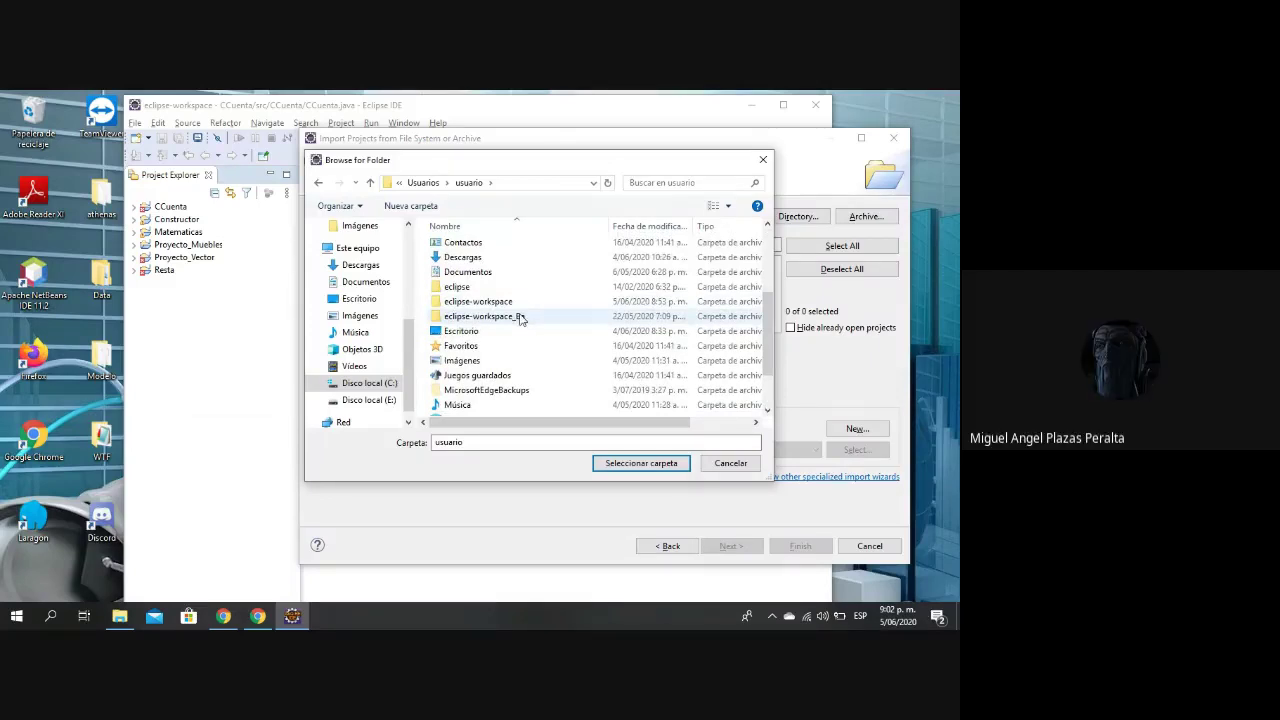
{"action": "double_click", "coordinate": [519, 316]}
{"action": "left_click", "coordinate": [499, 265]}
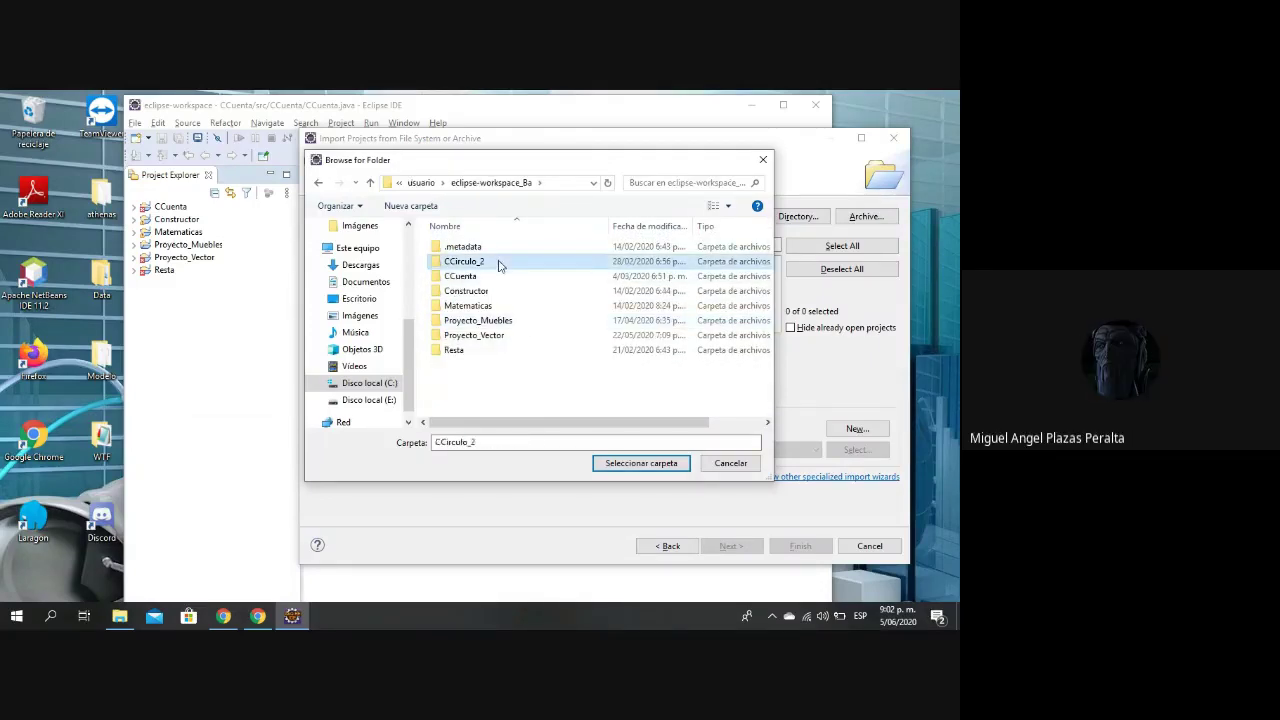
{"action": "left_click", "coordinate": [616, 466]}
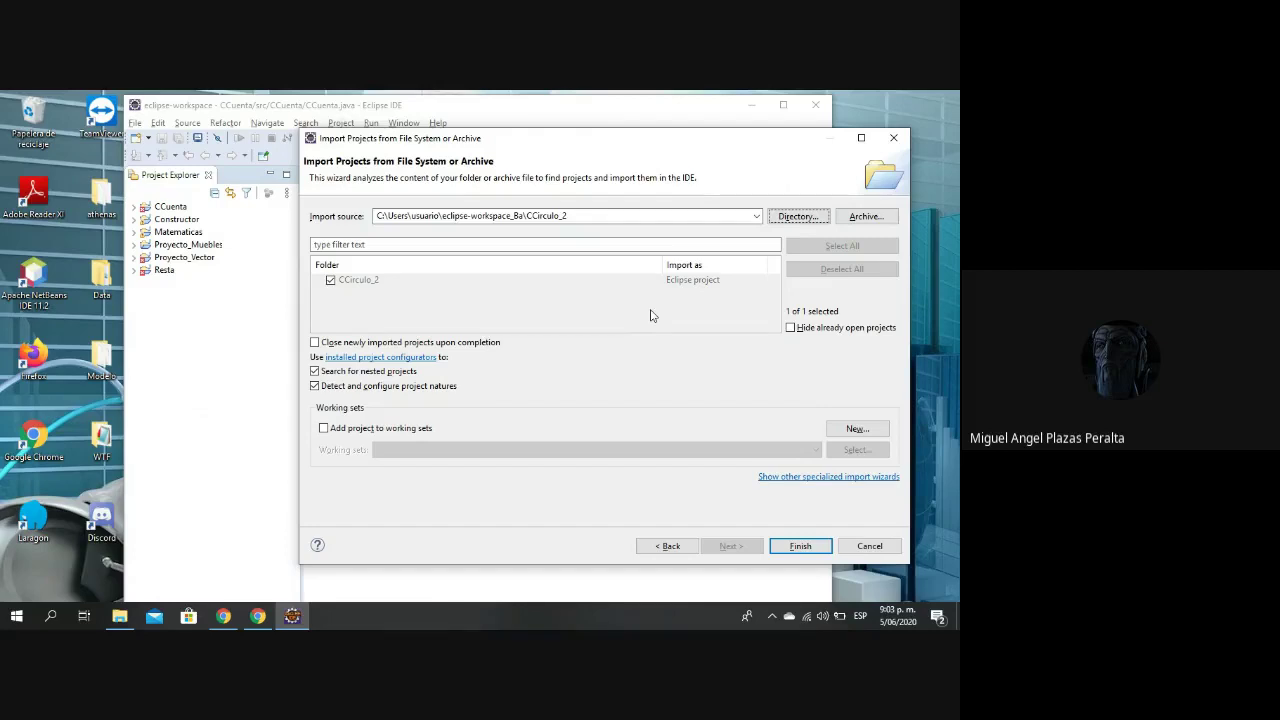
Enable adding the project to working sets and finish importing CCirculo_2.
{"action": "left_click", "coordinate": [806, 548]}
{"action": "left_click", "coordinate": [324, 429]}
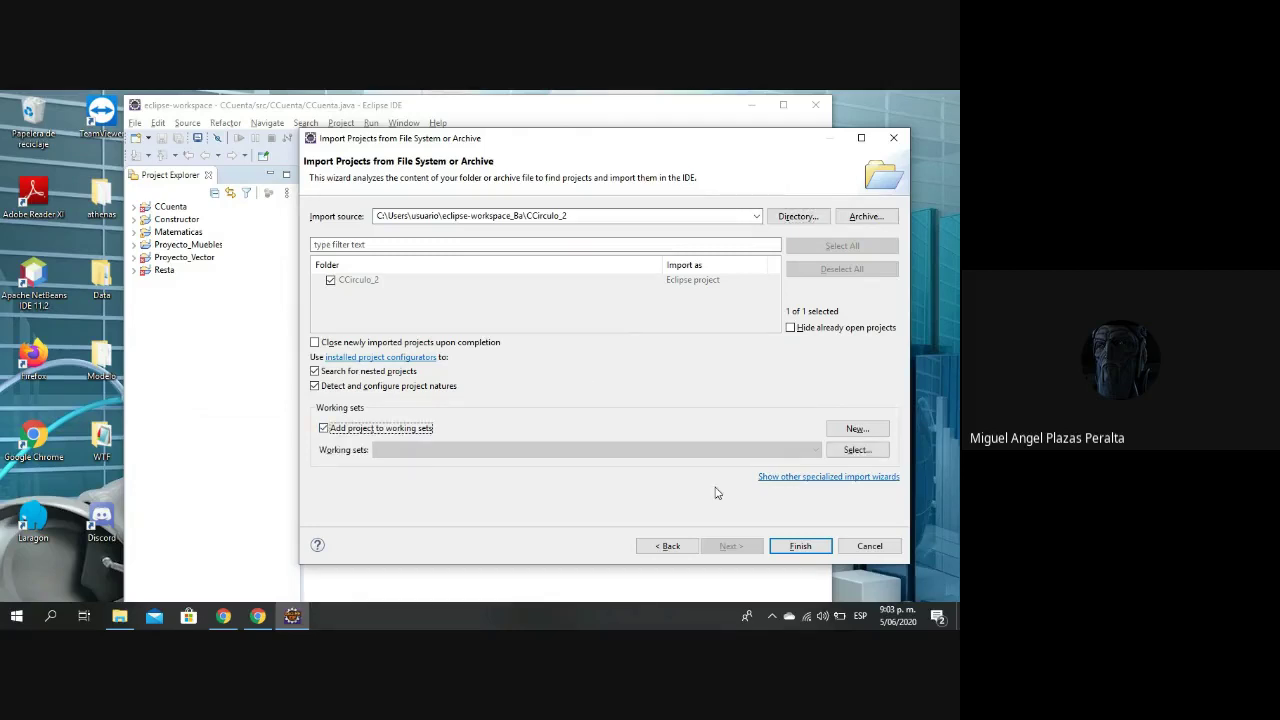
{"action": "left_click", "coordinate": [799, 550]}
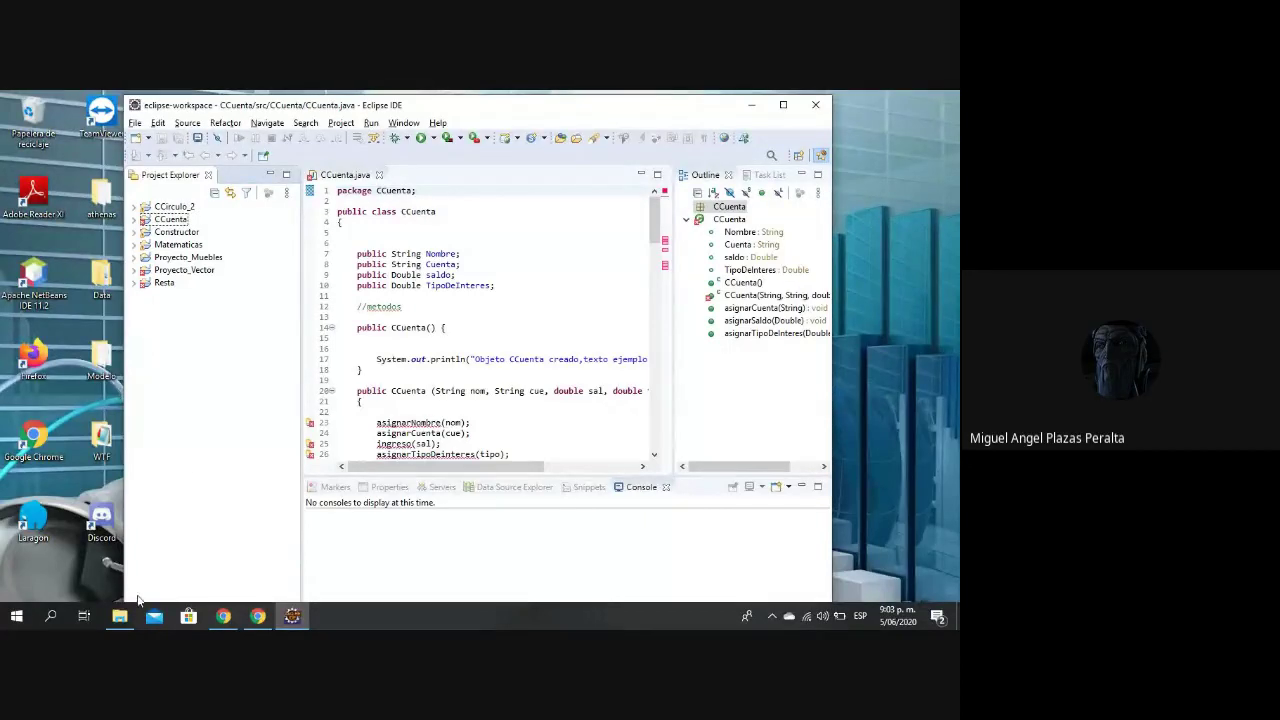
Exit Eclipse and browse in File Explorer to usuario's eclipse-workspace folder to check whether it contains CCirculo_2.
{"action": "left_click", "coordinate": [815, 104]}
{"action": "left_click", "coordinate": [546, 381]}
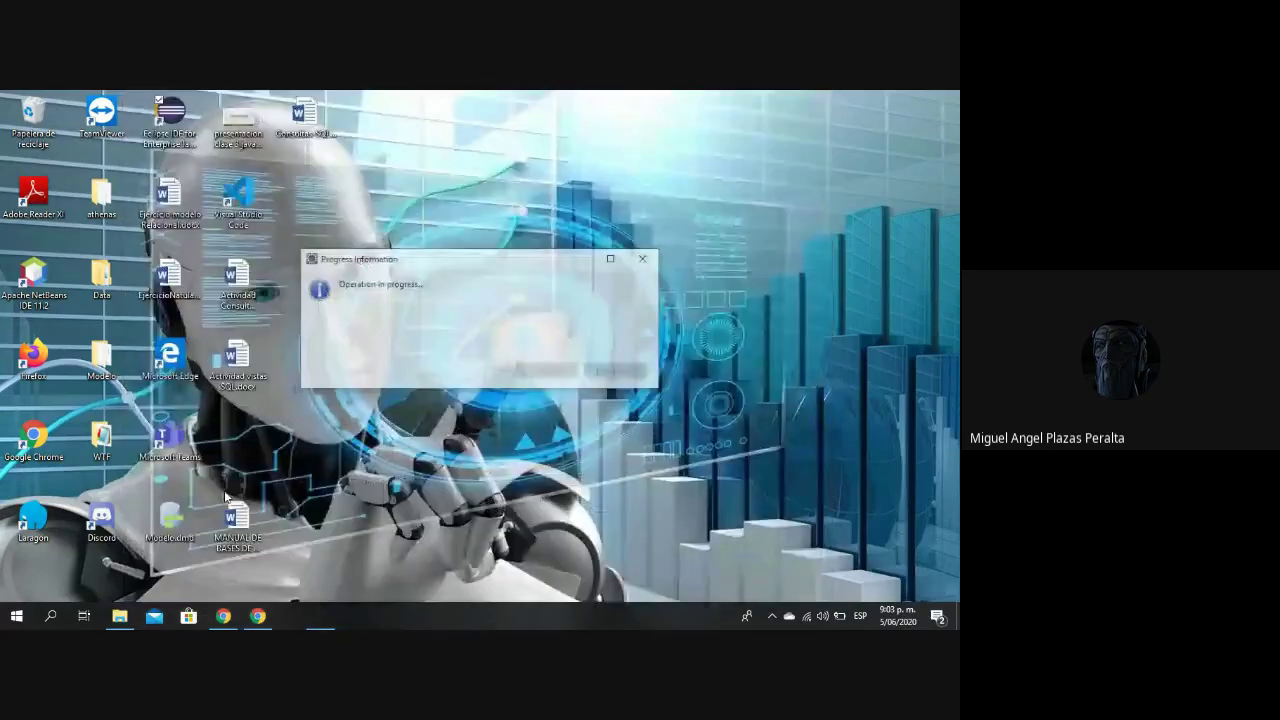
{"action": "left_click", "coordinate": [119, 615]}
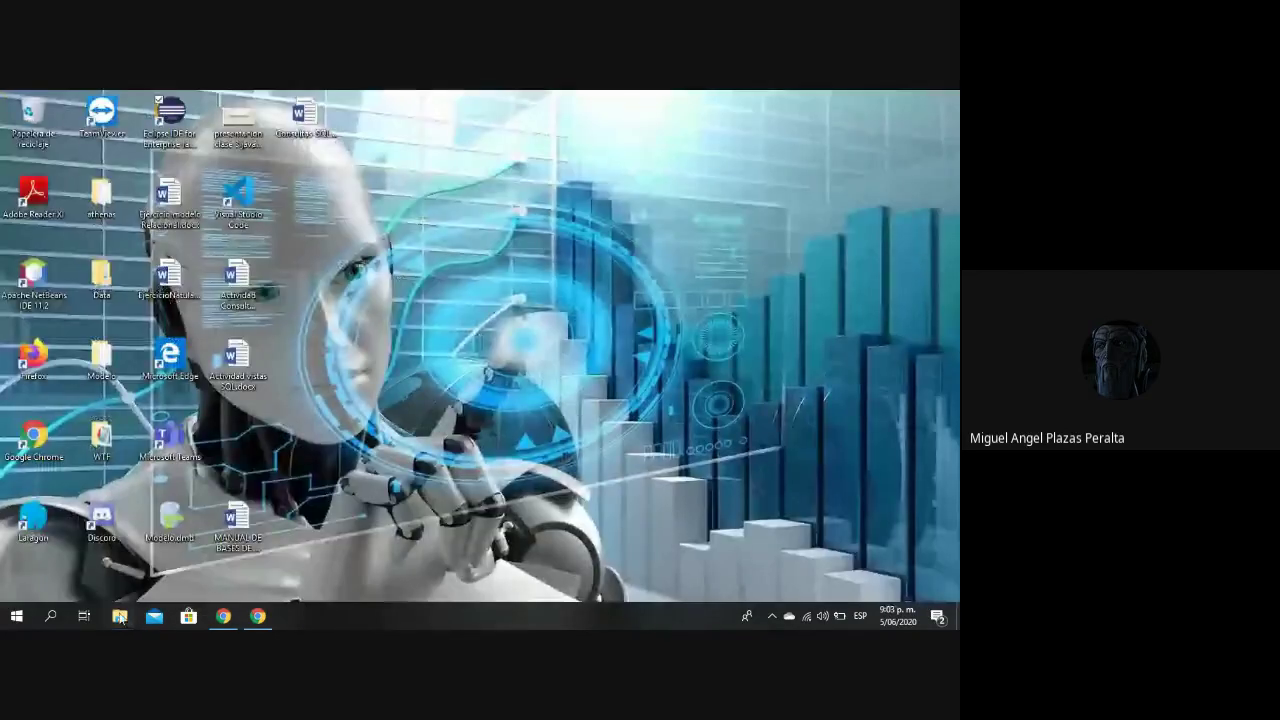
{"action": "left_click", "coordinate": [119, 615]}
{"action": "scroll", "coordinate": [100, 520], "scroll_direction": "down", "scroll_amount": 1}
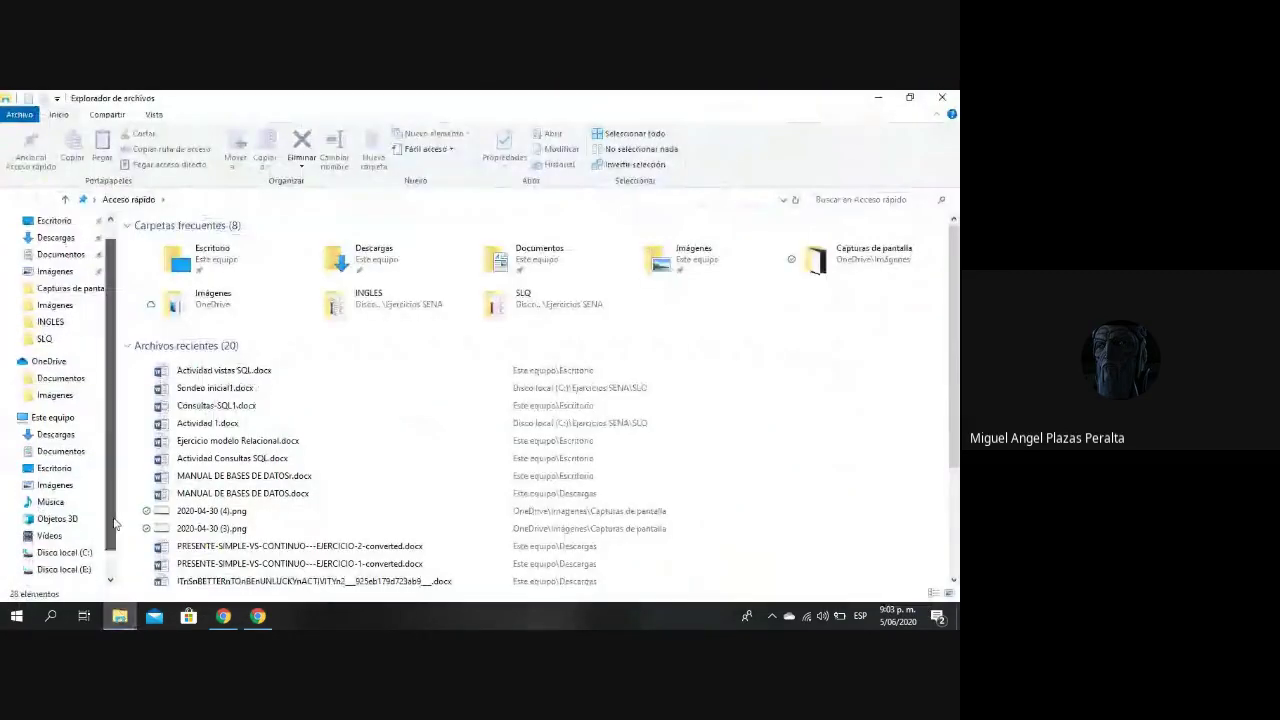
{"action": "left_click", "coordinate": [100, 520]}
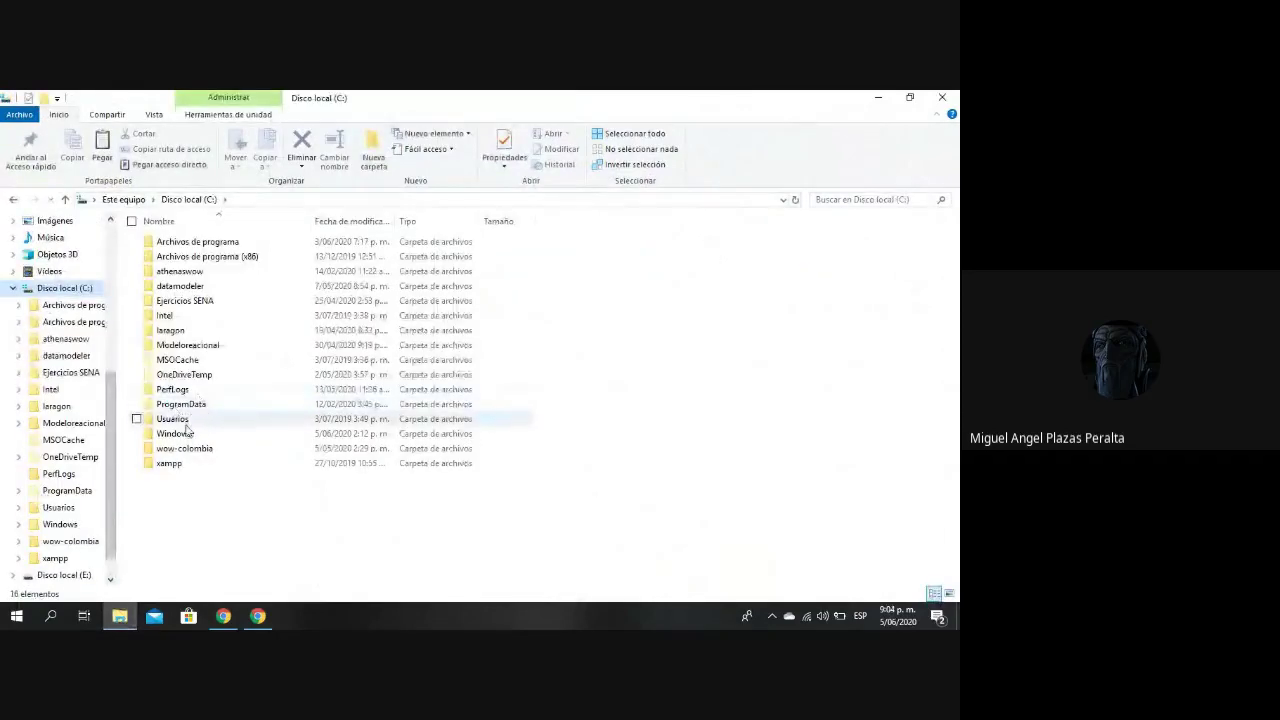
{"action": "double_click", "coordinate": [187, 421]}
{"action": "double_click", "coordinate": [187, 276]}
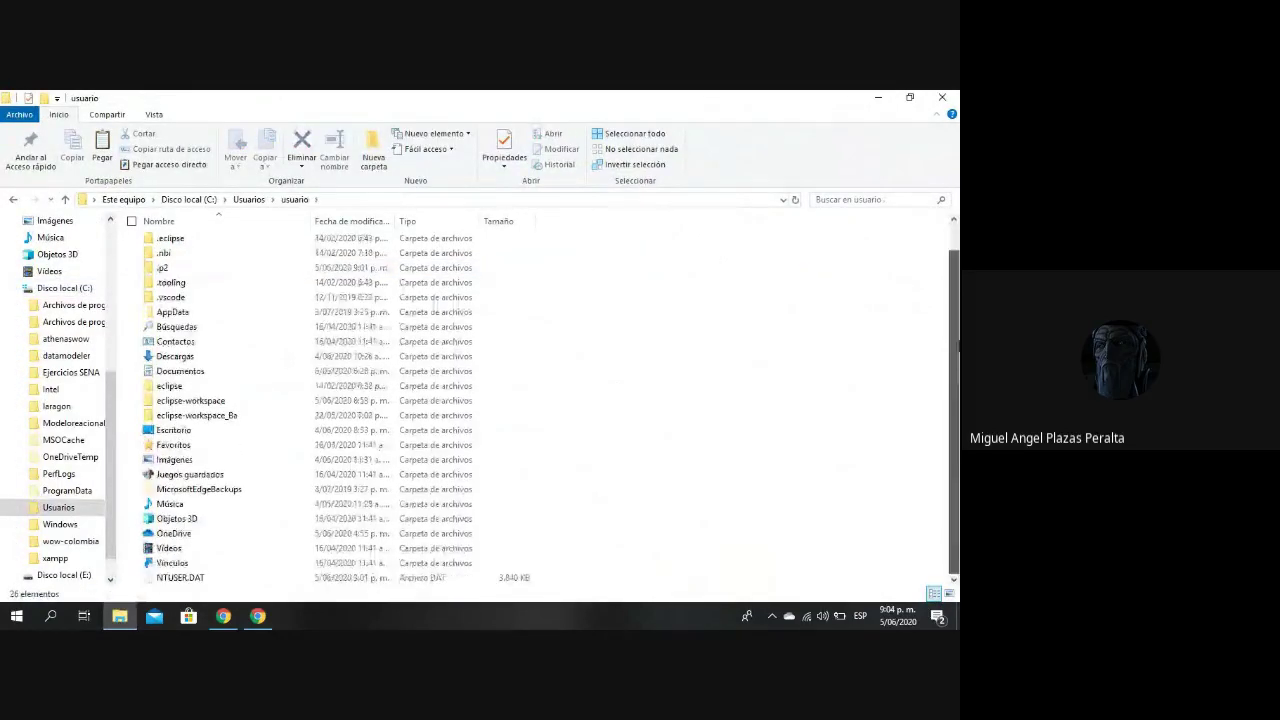
{"action": "double_click", "coordinate": [220, 402]}
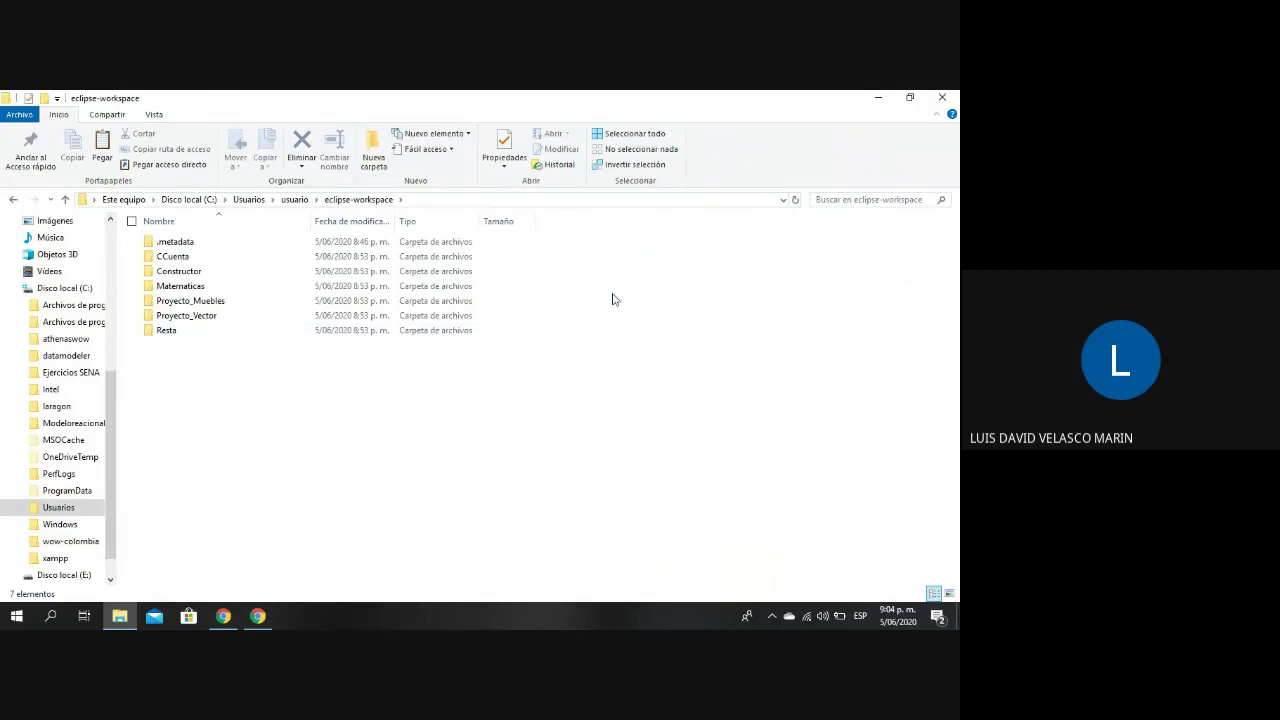
Launch Eclipse IDE 2019-12 from the desktop with the eclipse-workspace and bring its window in front of File Explorer.
{"action": "left_click", "coordinate": [879, 96]}
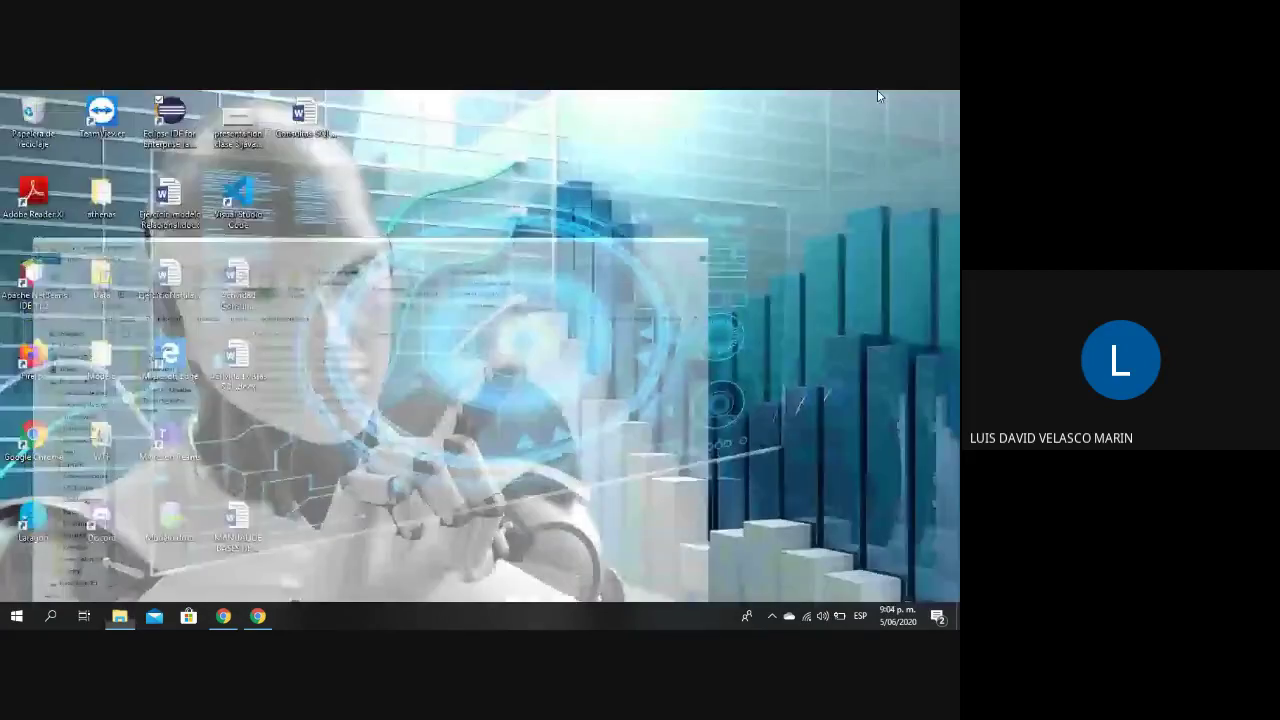
{"action": "left_click", "coordinate": [168, 112]}
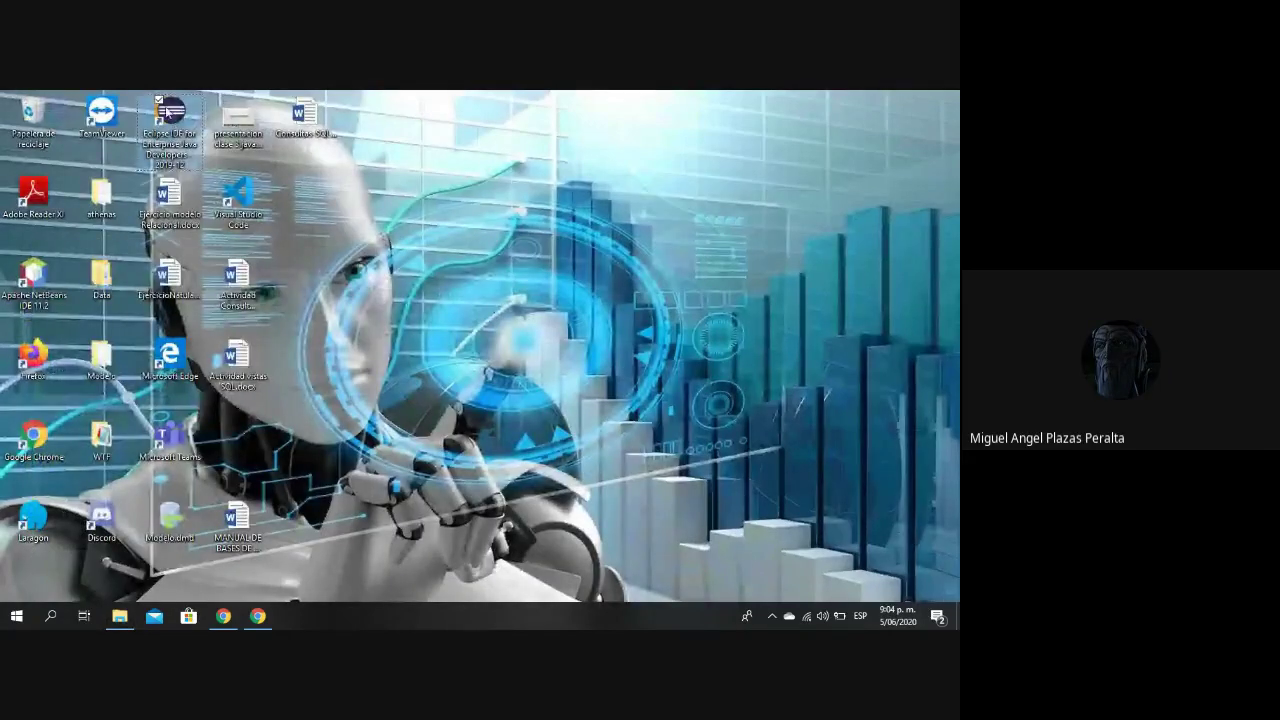
{"action": "double_click", "coordinate": [168, 112]}
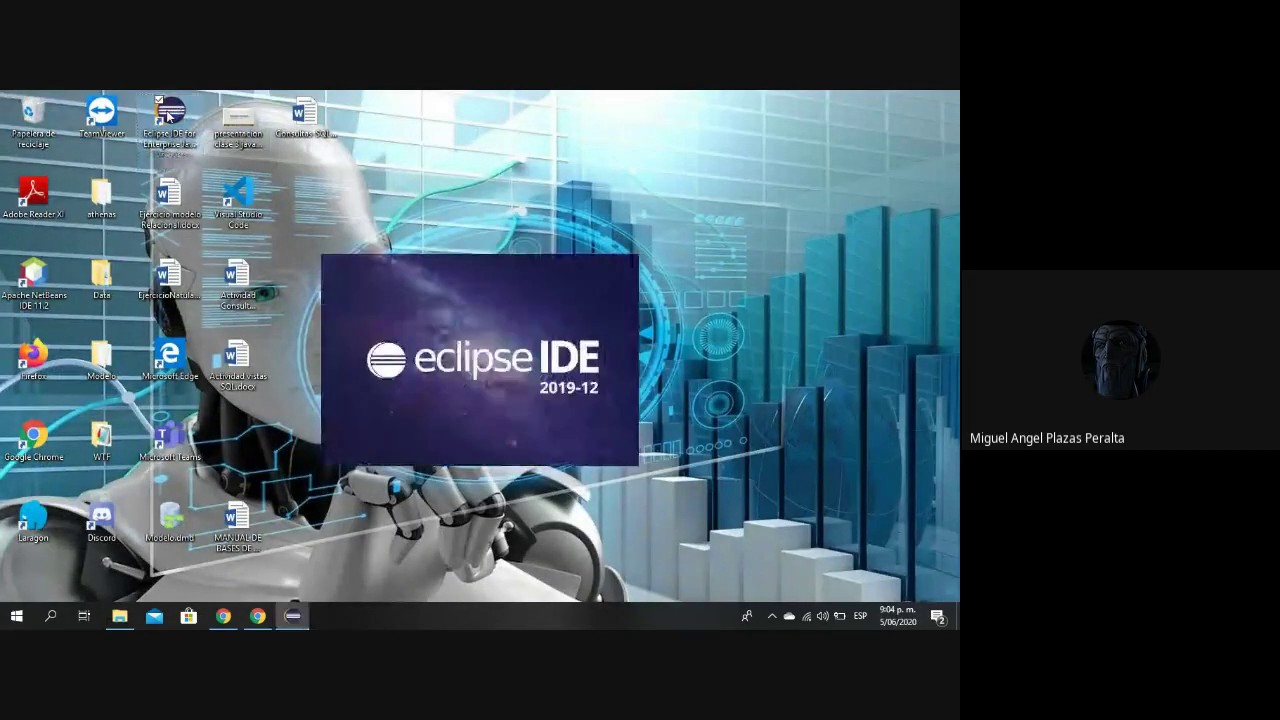
{"action": "left_click", "coordinate": [119, 616]}
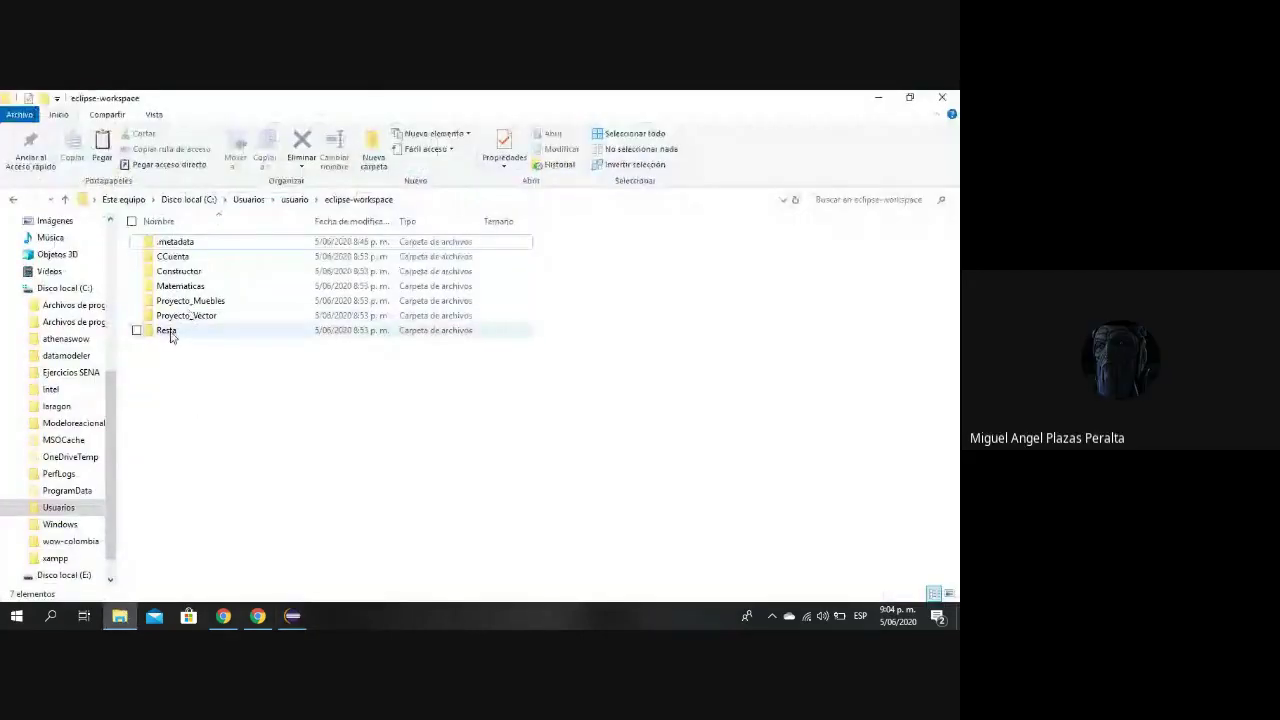
{"action": "left_click", "coordinate": [291, 617]}
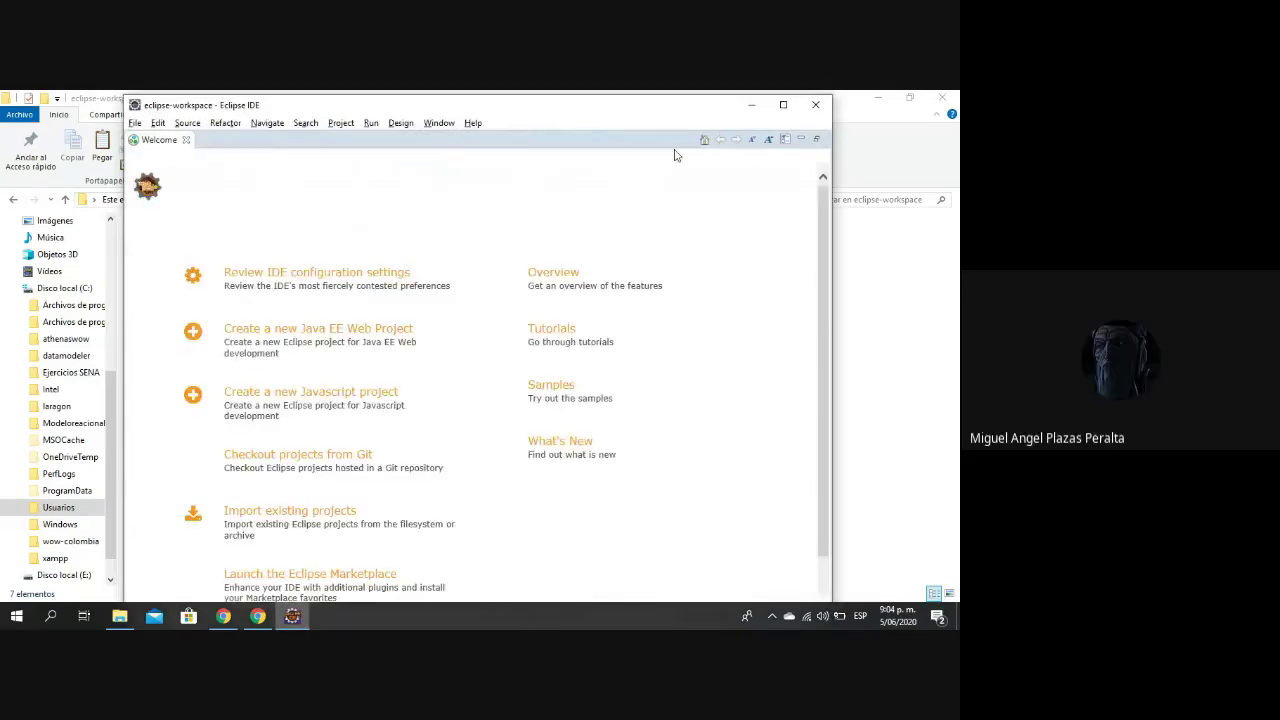
{"action": "left_click", "coordinate": [751, 105]}
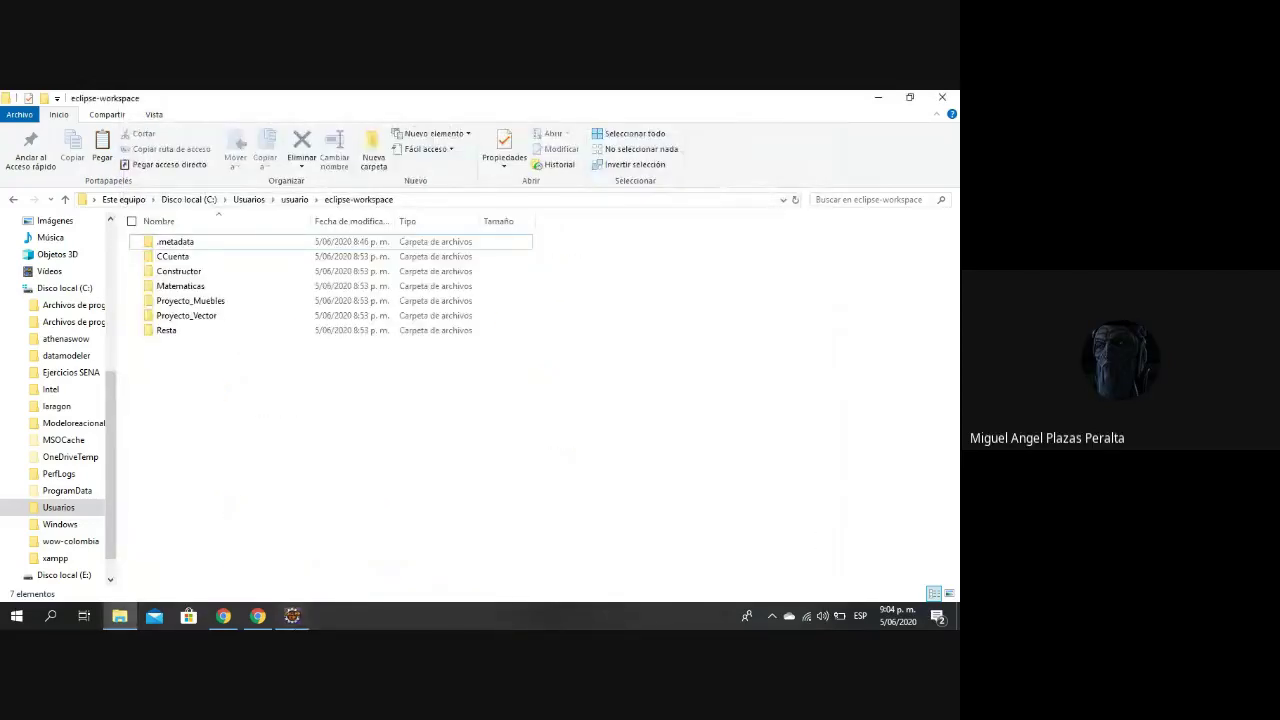
{"action": "left_click", "coordinate": [292, 615]}
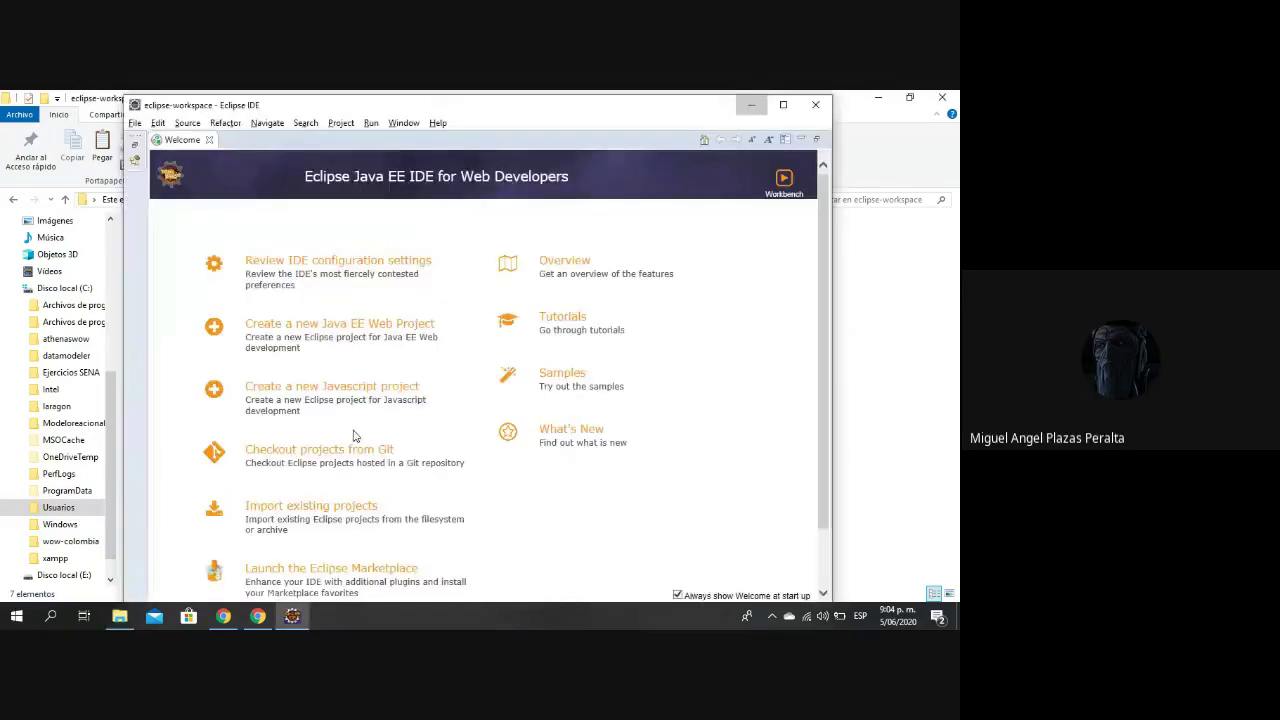
Close the Welcome page and remove the CCirculo_2 project from the workspace without deleting its contents on disk.
{"action": "left_click", "coordinate": [209, 141]}
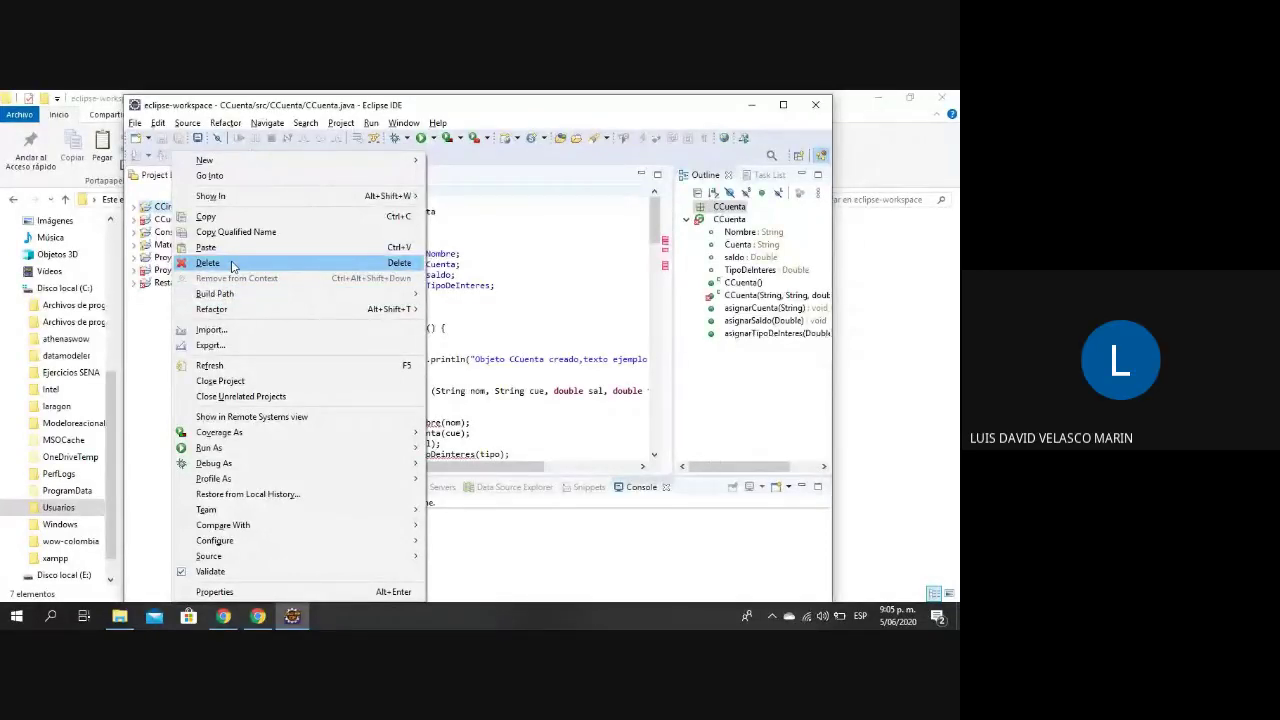
{"action": "left_click", "coordinate": [231, 264]}
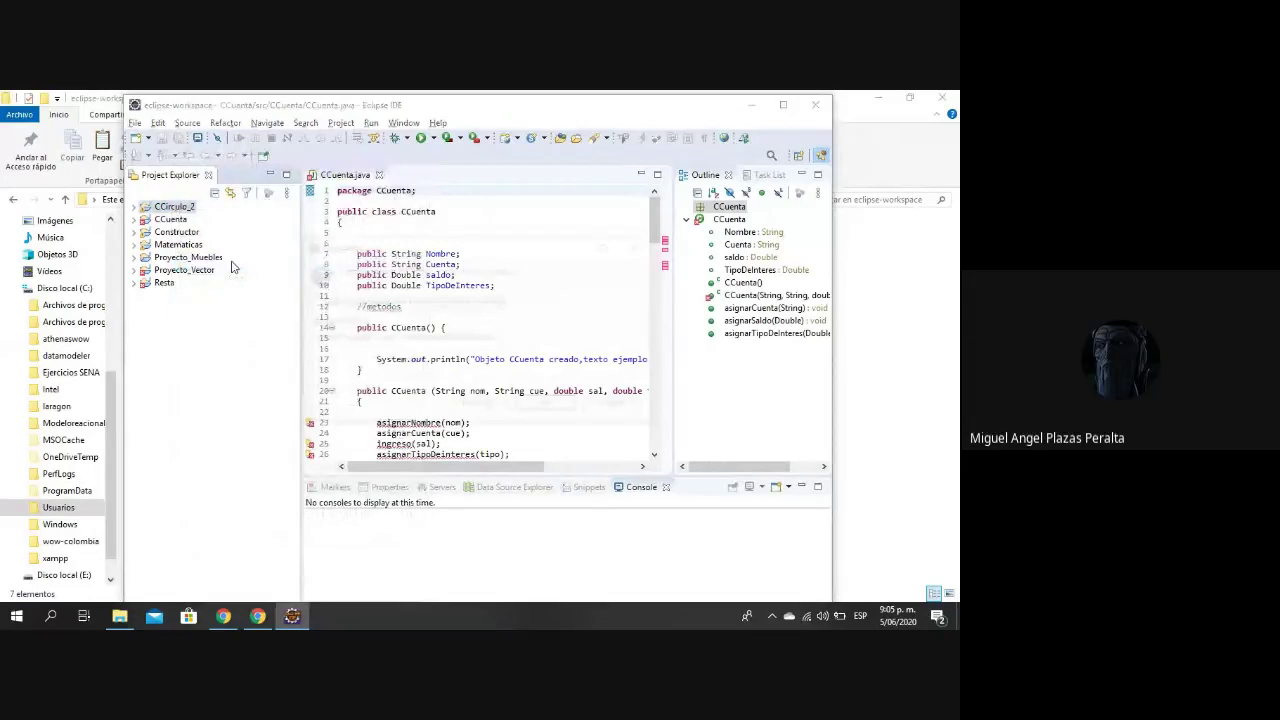
{"action": "left_click", "coordinate": [545, 406]}
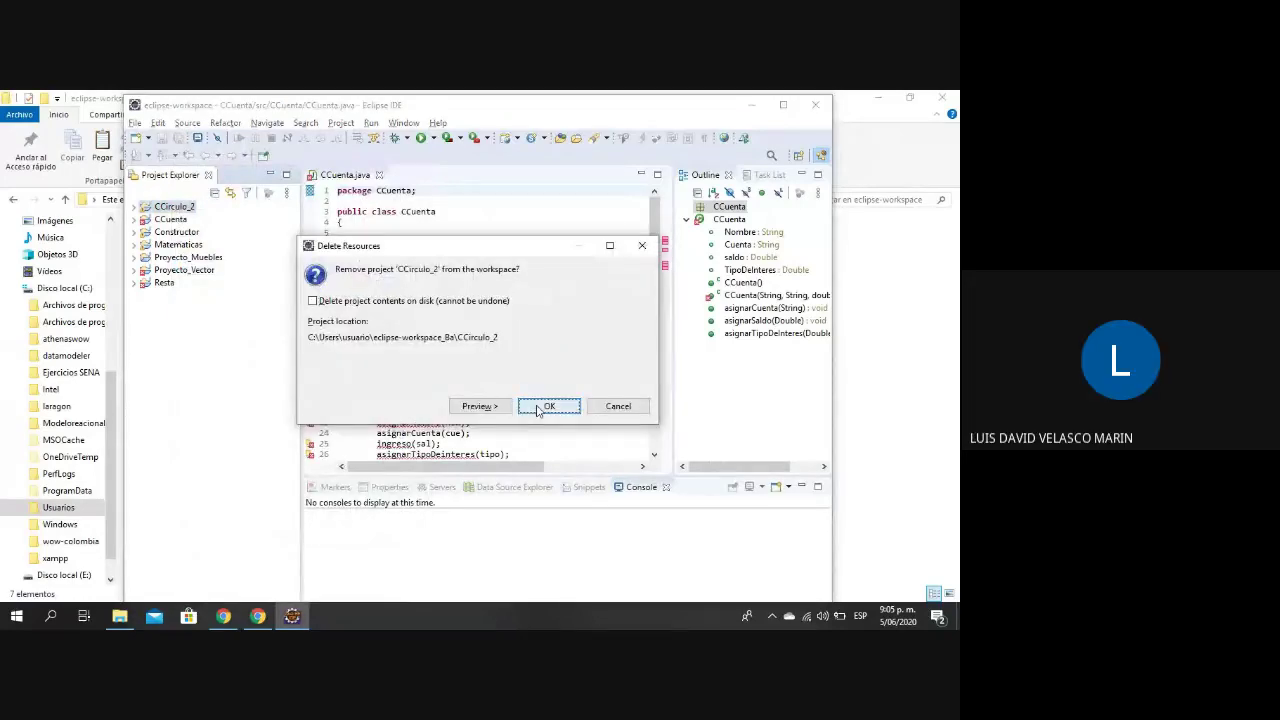
{"action": "right_click", "coordinate": [214, 310]}
{"action": "mouse_move", "coordinate": [267, 430]}
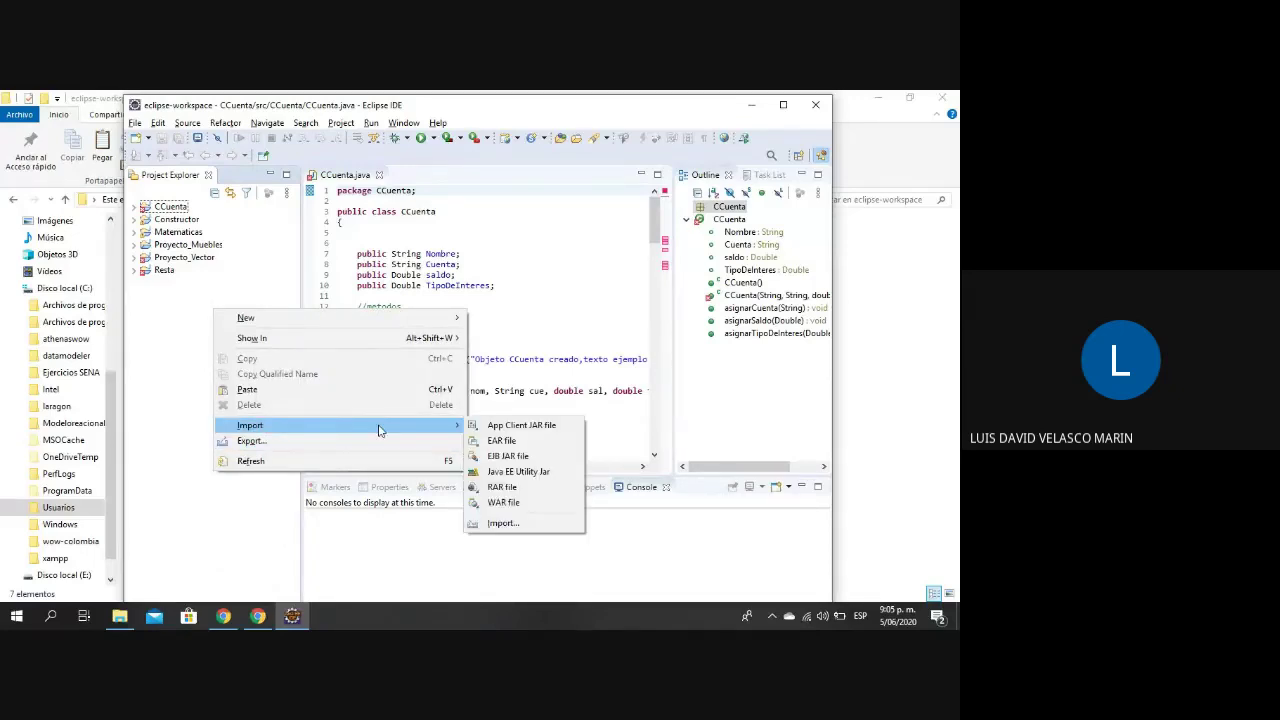
{"action": "left_click", "coordinate": [494, 523]}
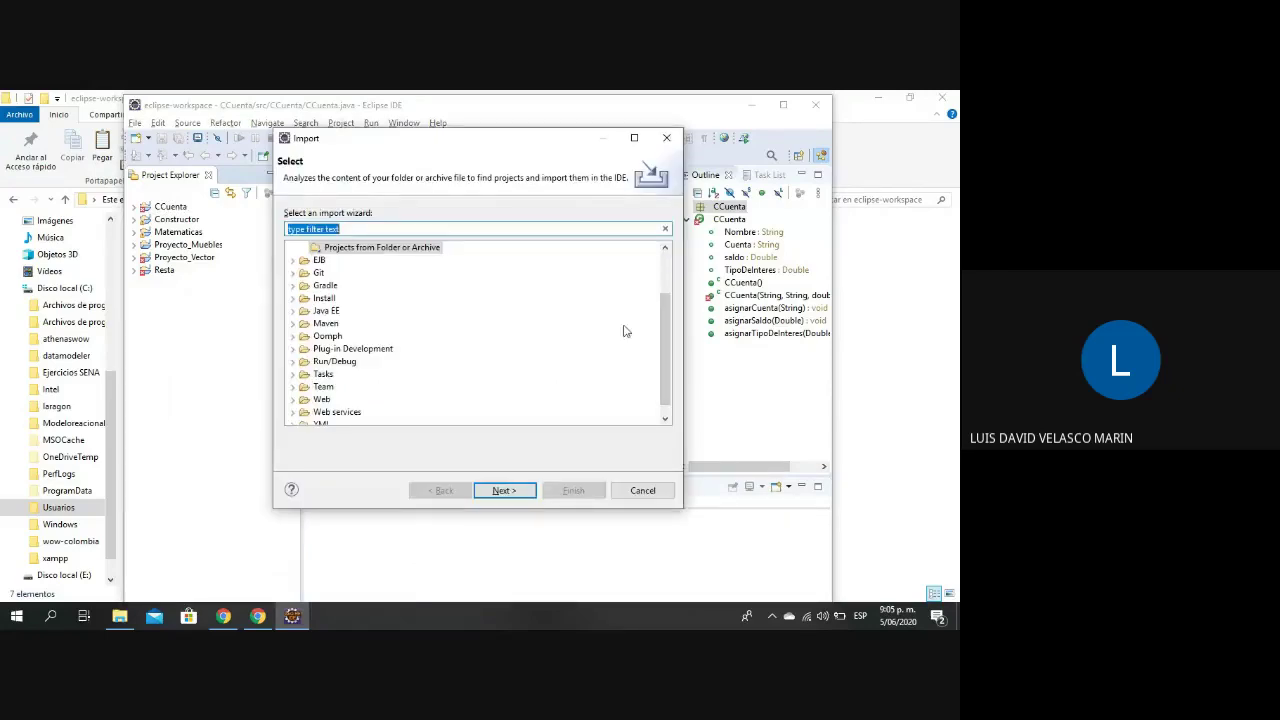
{"action": "left_click", "coordinate": [382, 247]}
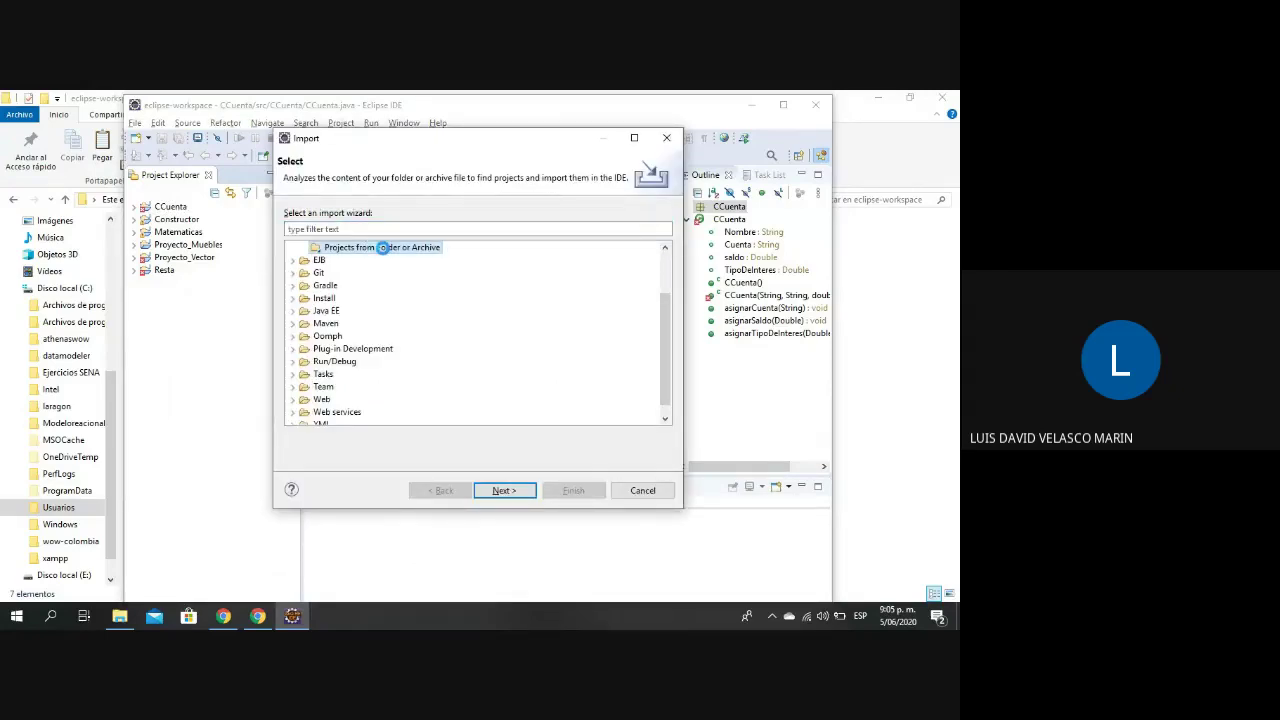
{"action": "left_click", "coordinate": [504, 490]}
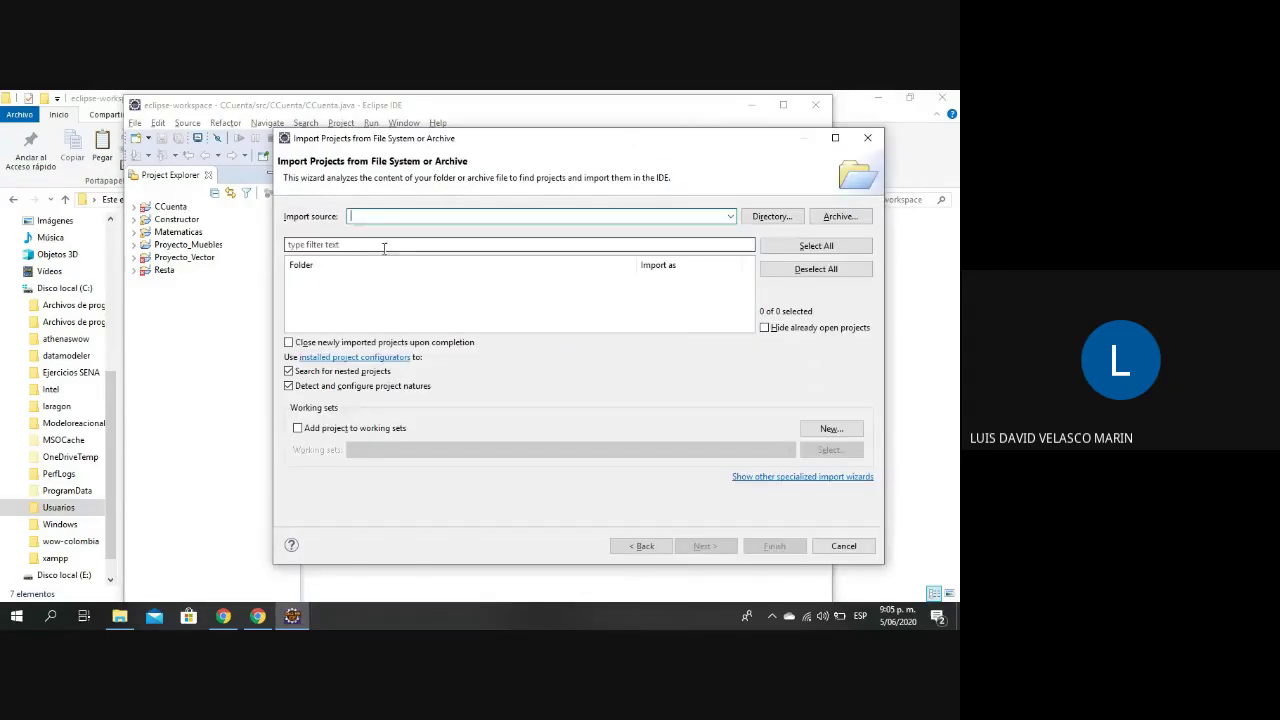
{"action": "left_click", "coordinate": [842, 219]}
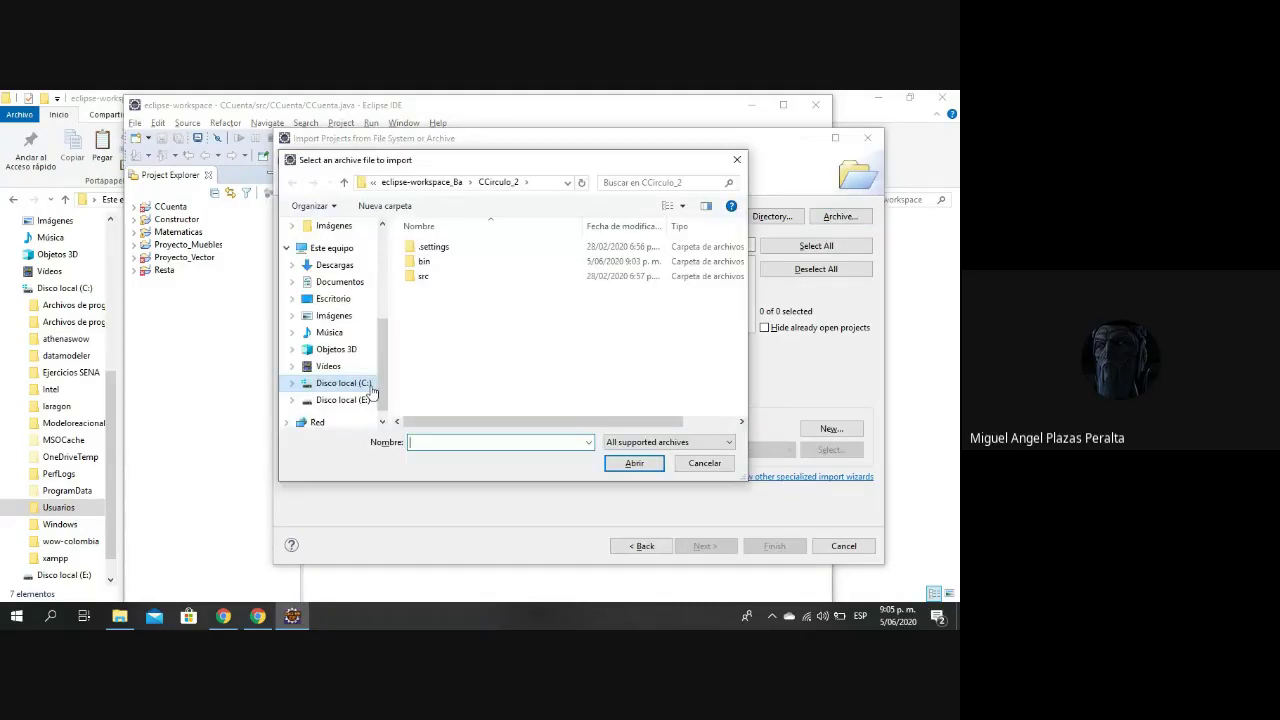
{"action": "left_click", "coordinate": [368, 386]}
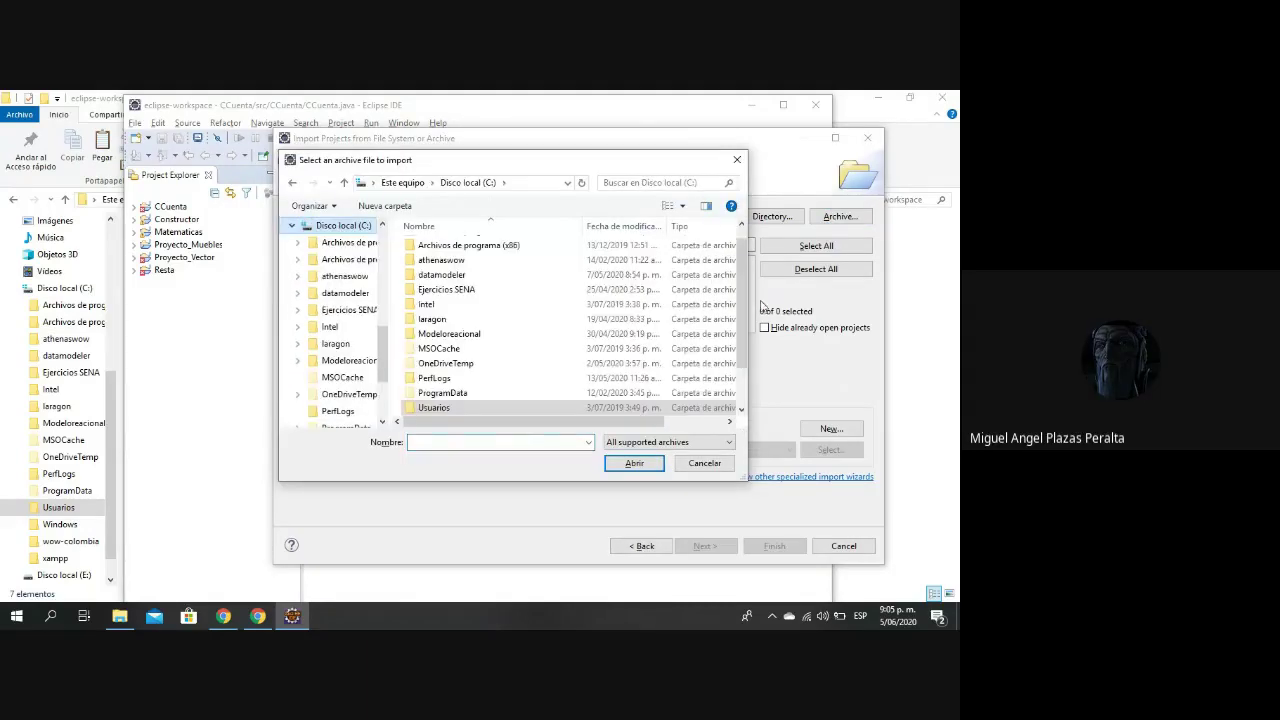
{"action": "double_click", "coordinate": [488, 410]}
{"action": "left_click", "coordinate": [456, 279]}
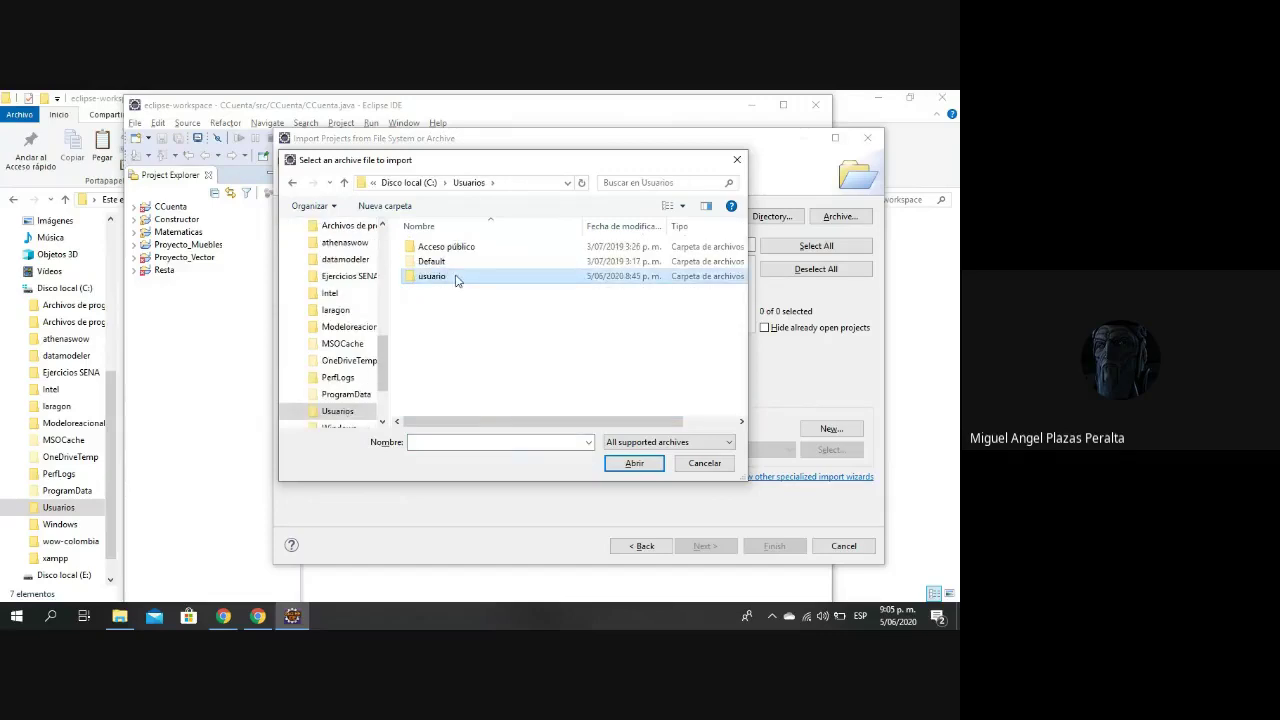
{"action": "double_click", "coordinate": [456, 279]}
{"action": "scroll", "coordinate": [510, 300], "scroll_direction": "down", "scroll_amount": 3}
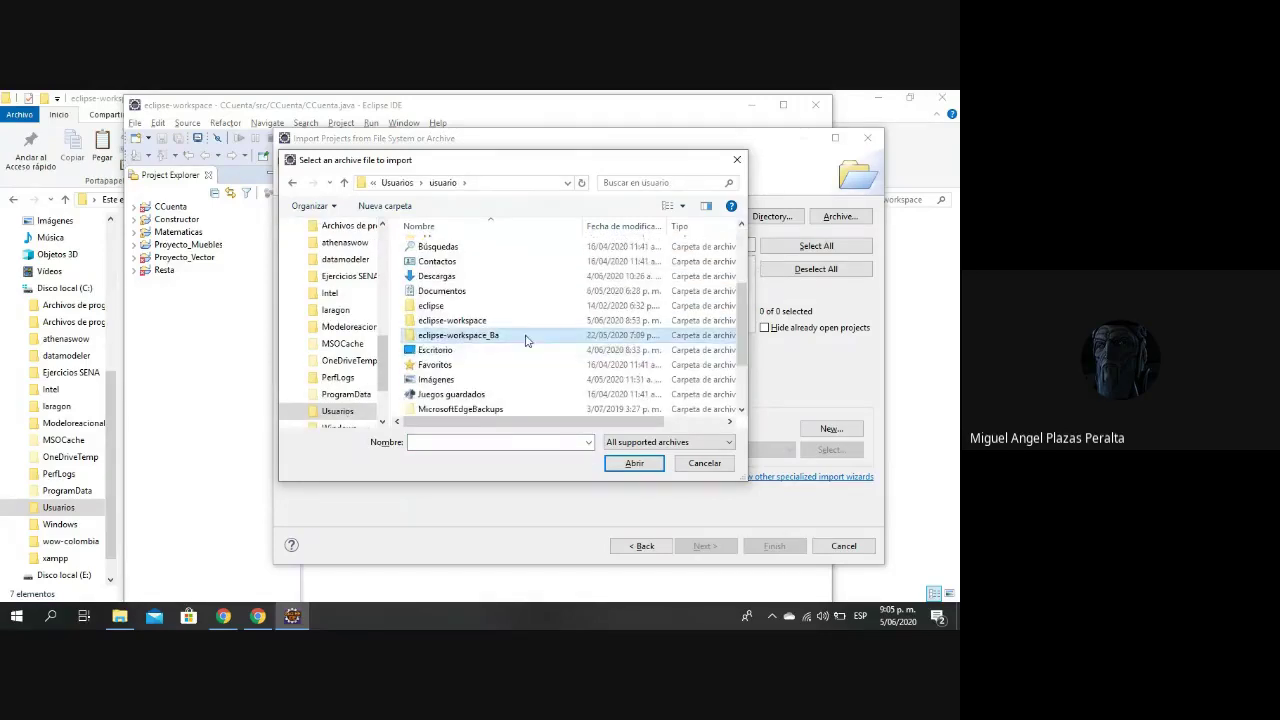
{"action": "double_click", "coordinate": [525, 338]}
{"action": "left_click", "coordinate": [471, 261]}
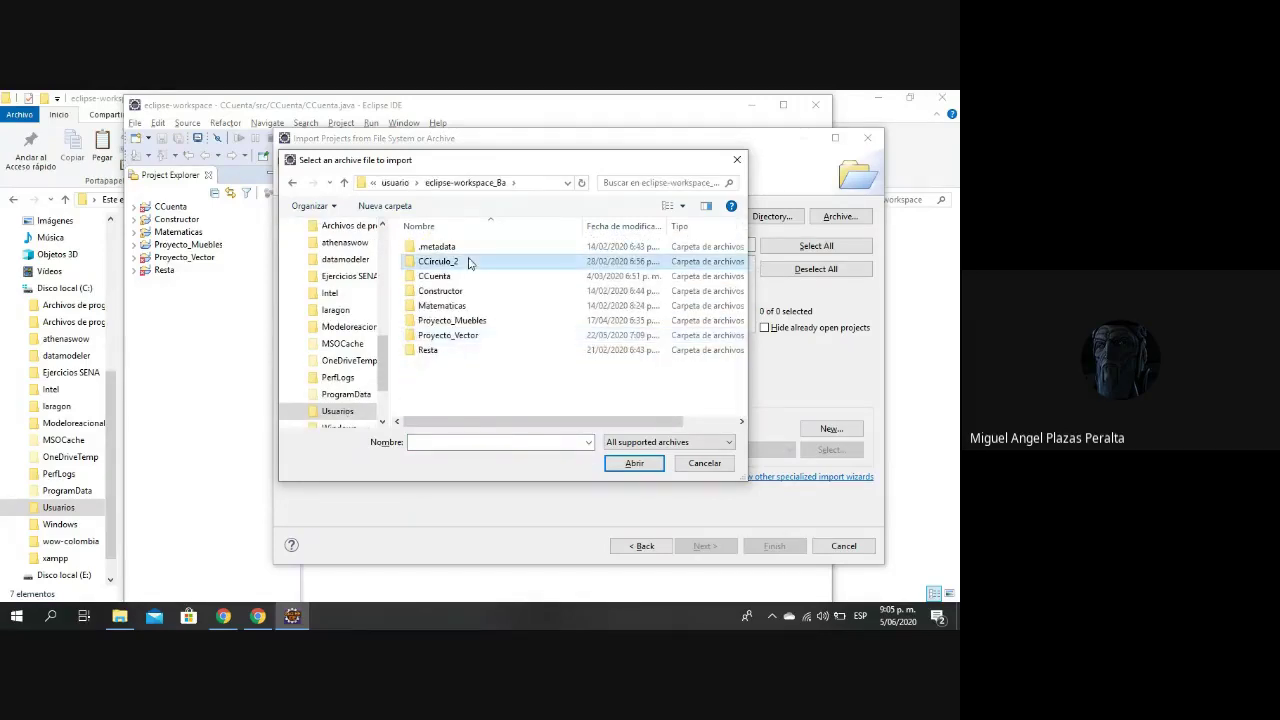
{"action": "left_click", "coordinate": [628, 463]}
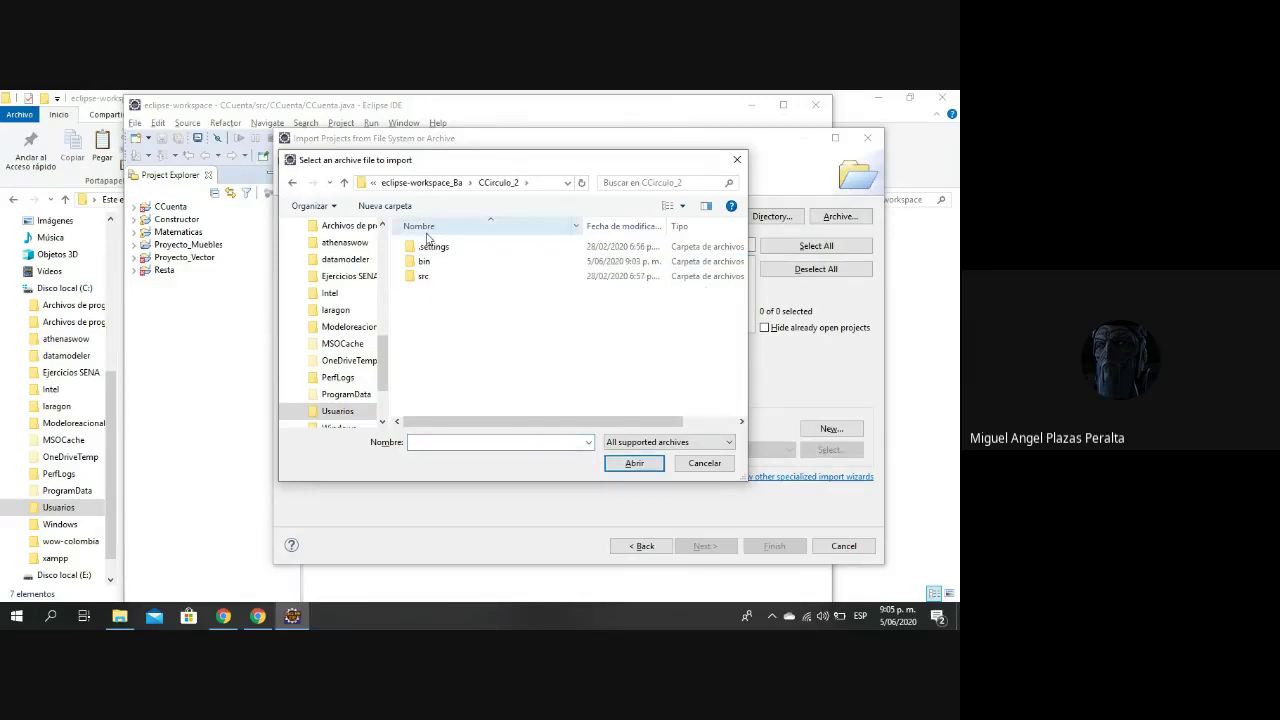
{"action": "left_click", "coordinate": [291, 183]}
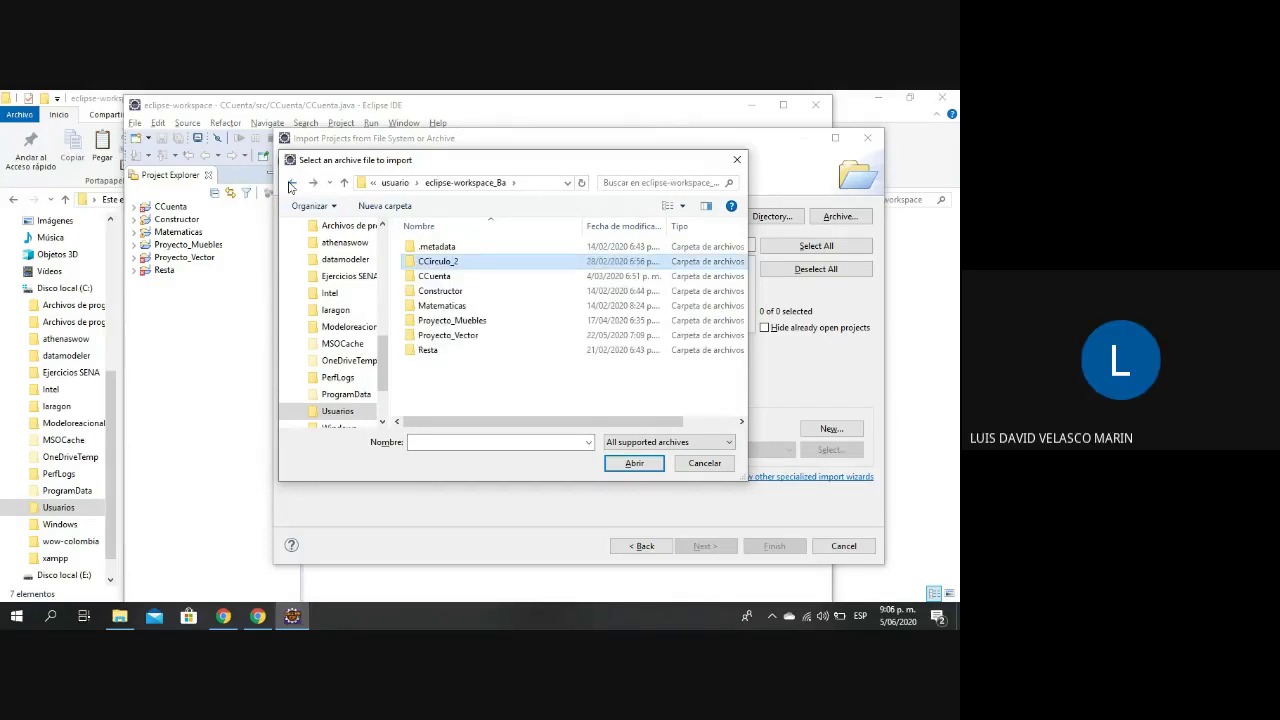
{"action": "left_click", "coordinate": [740, 161]}
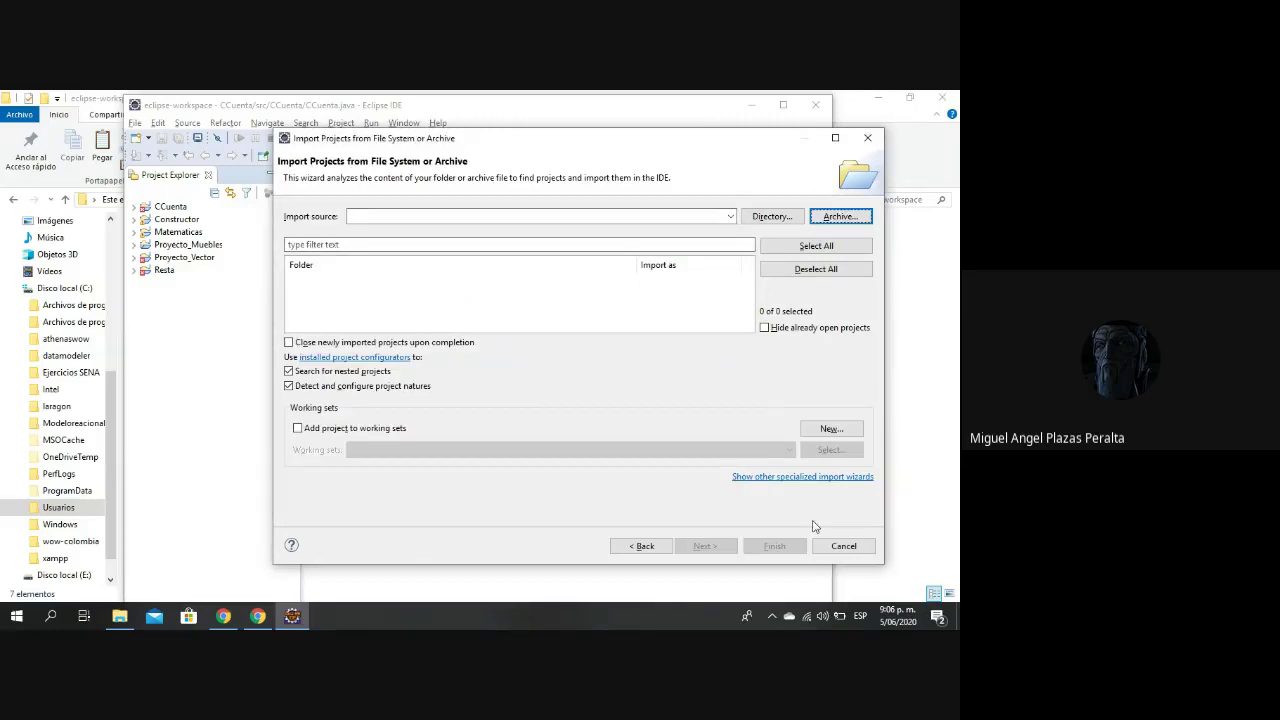
{"action": "left_click", "coordinate": [843, 546]}
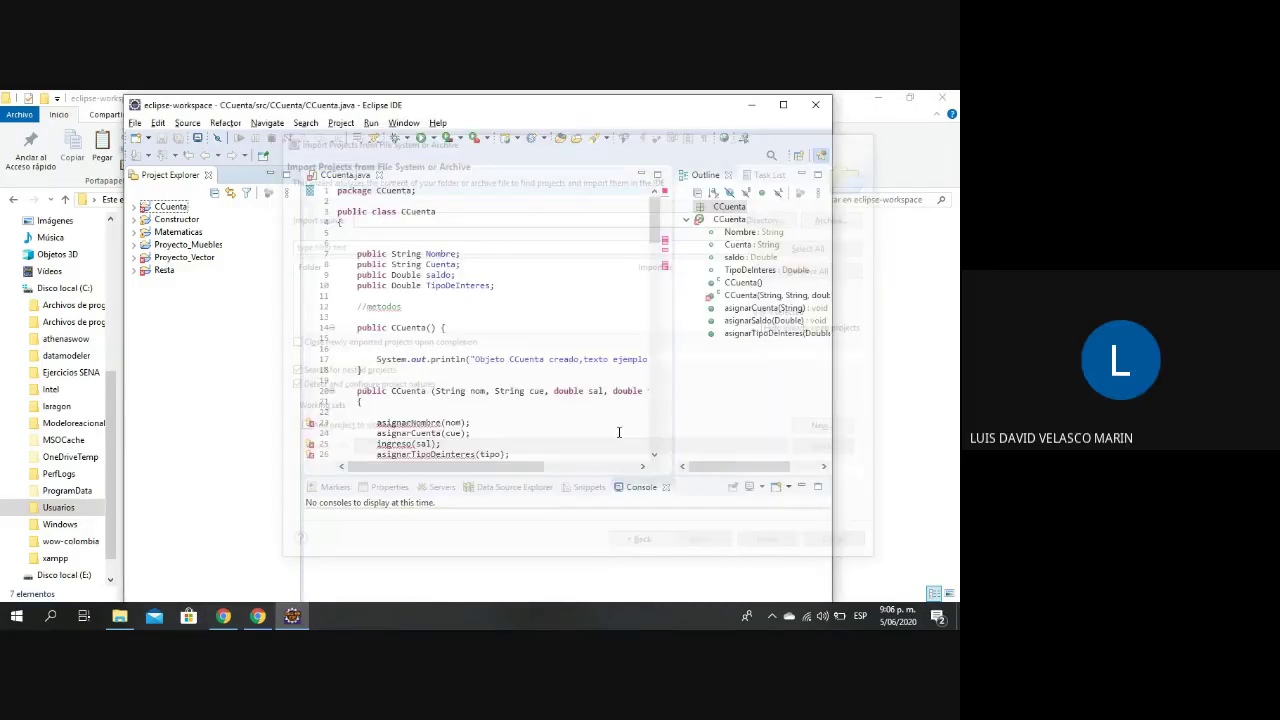
Start an import of existing Eclipse projects into the workspace from the Project Explorer.
{"action": "right_click", "coordinate": [224, 308]}
{"action": "mouse_move", "coordinate": [300, 426]}
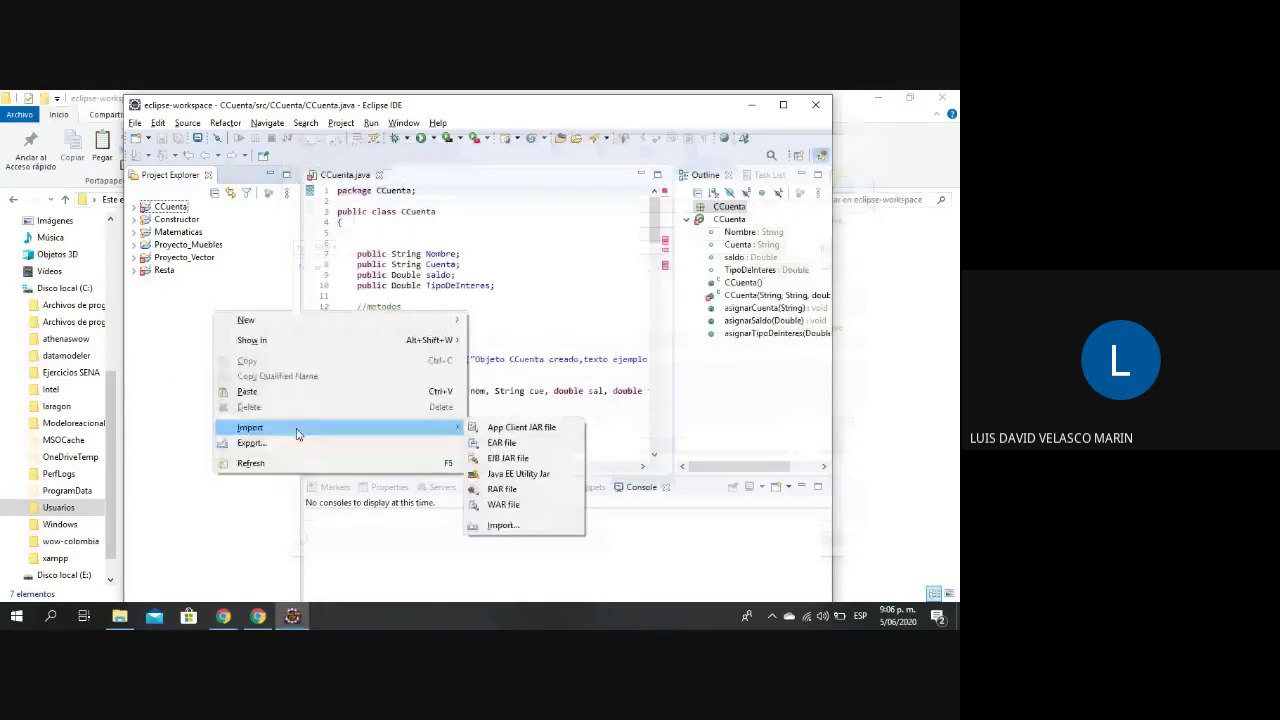
{"action": "left_click", "coordinate": [516, 529]}
{"action": "scroll", "coordinate": [371, 277], "scroll_direction": "up", "scroll_amount": 2}
{"action": "left_click", "coordinate": [378, 272]}
{"action": "double_click", "coordinate": [378, 272]}
Choose CCirculo_2 in C:\Users\usuario\eclipse-workspace_Ba as the root directory and finish importing the project.
{"action": "left_click", "coordinate": [645, 191]}
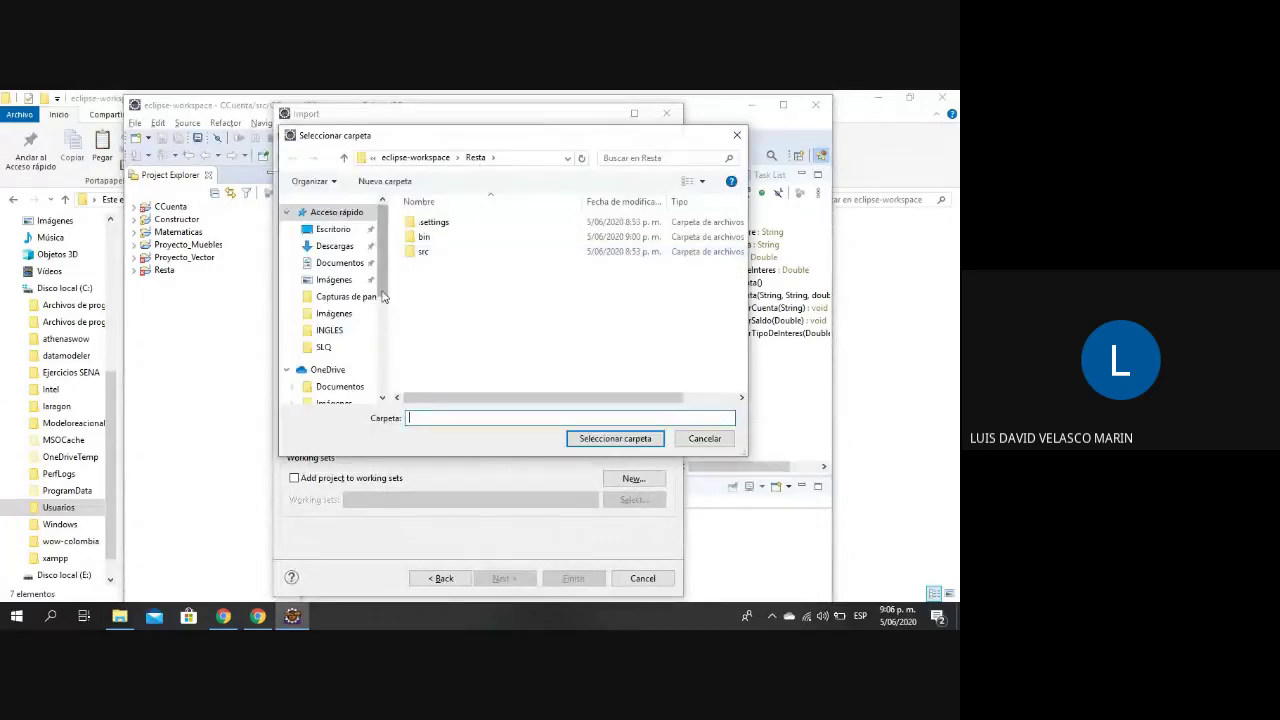
{"action": "scroll", "coordinate": [340, 370], "scroll_direction": "down", "scroll_amount": 3}
{"action": "left_click", "coordinate": [343, 398]}
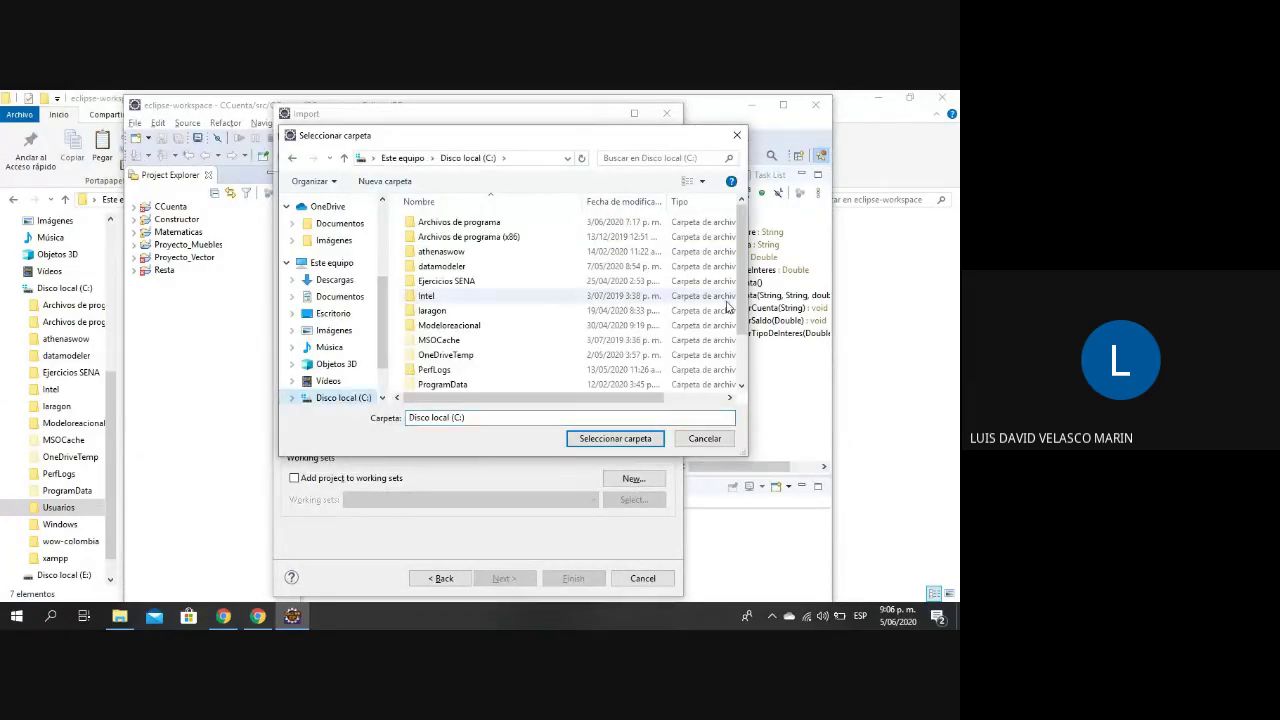
{"action": "left_click_drag", "start_coordinate": [742, 322], "coordinate": [742, 352]}
{"action": "double_click", "coordinate": [434, 343]}
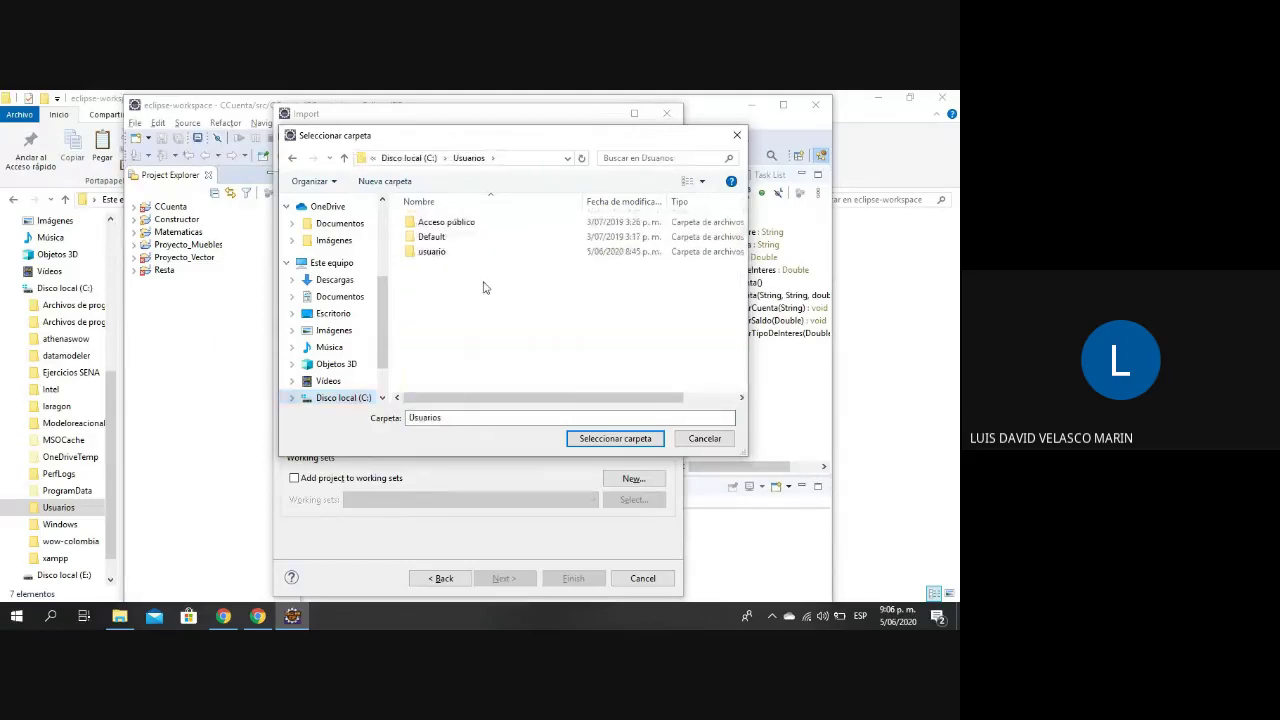
{"action": "left_click", "coordinate": [457, 254]}
{"action": "double_click", "coordinate": [460, 254]}
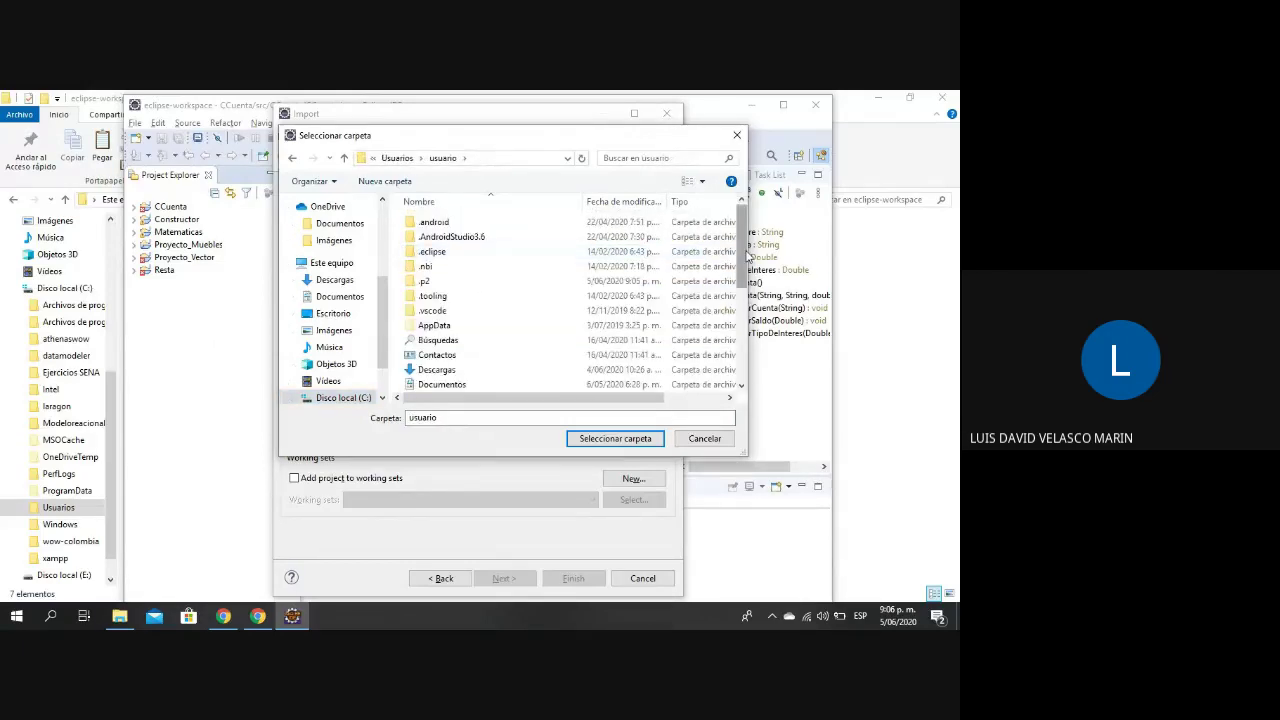
{"action": "scroll", "coordinate": [746, 256], "scroll_direction": "down", "scroll_amount": 3}
{"action": "left_click", "coordinate": [474, 249]}
{"action": "double_click", "coordinate": [474, 249]}
{"action": "left_click", "coordinate": [472, 242]}
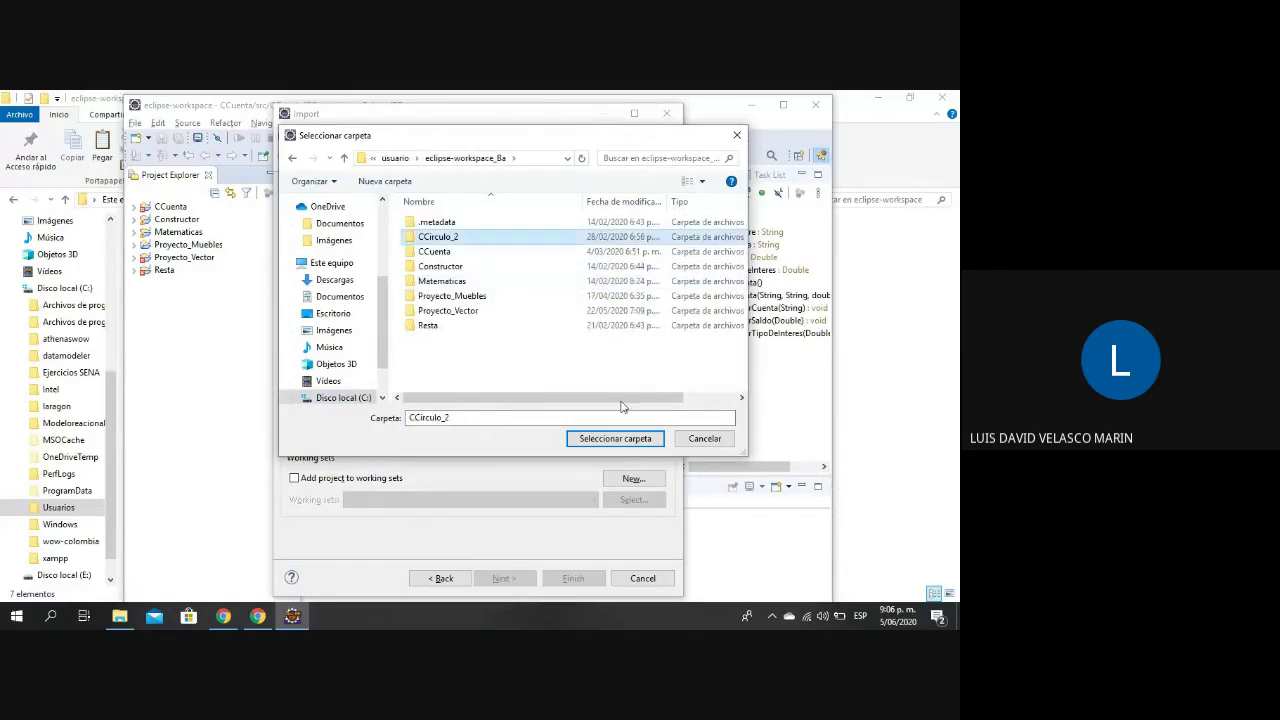
{"action": "left_click", "coordinate": [614, 439]}
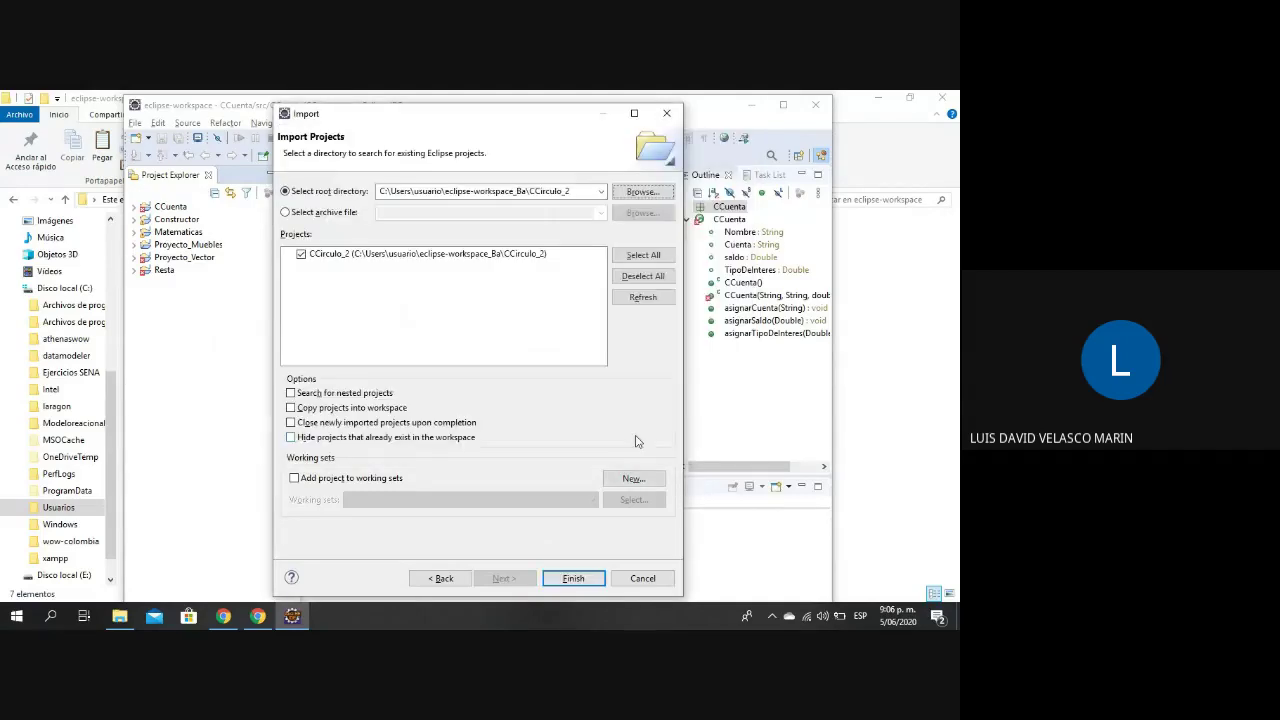
{"action": "left_click", "coordinate": [573, 578]}
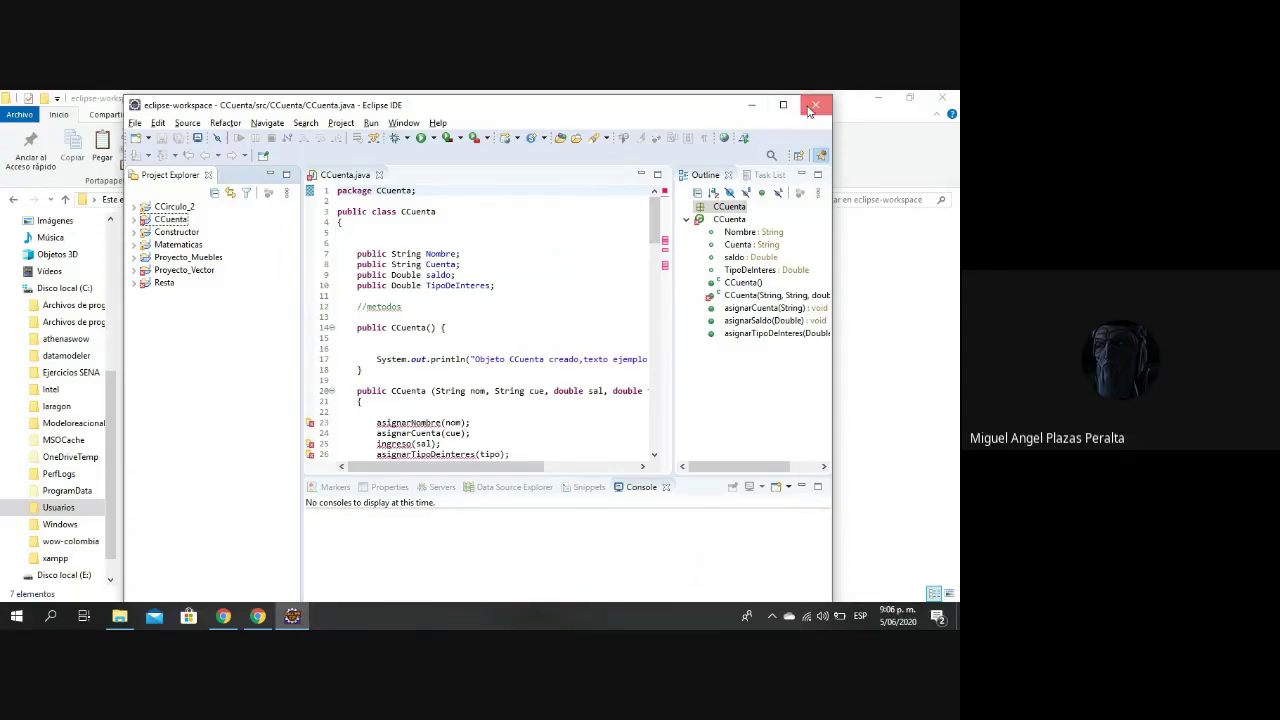
Exit Eclipse and open a fresh File Explorer window in place of the current one.
{"action": "left_click", "coordinate": [810, 111]}
{"action": "key", "text": "Escape"}
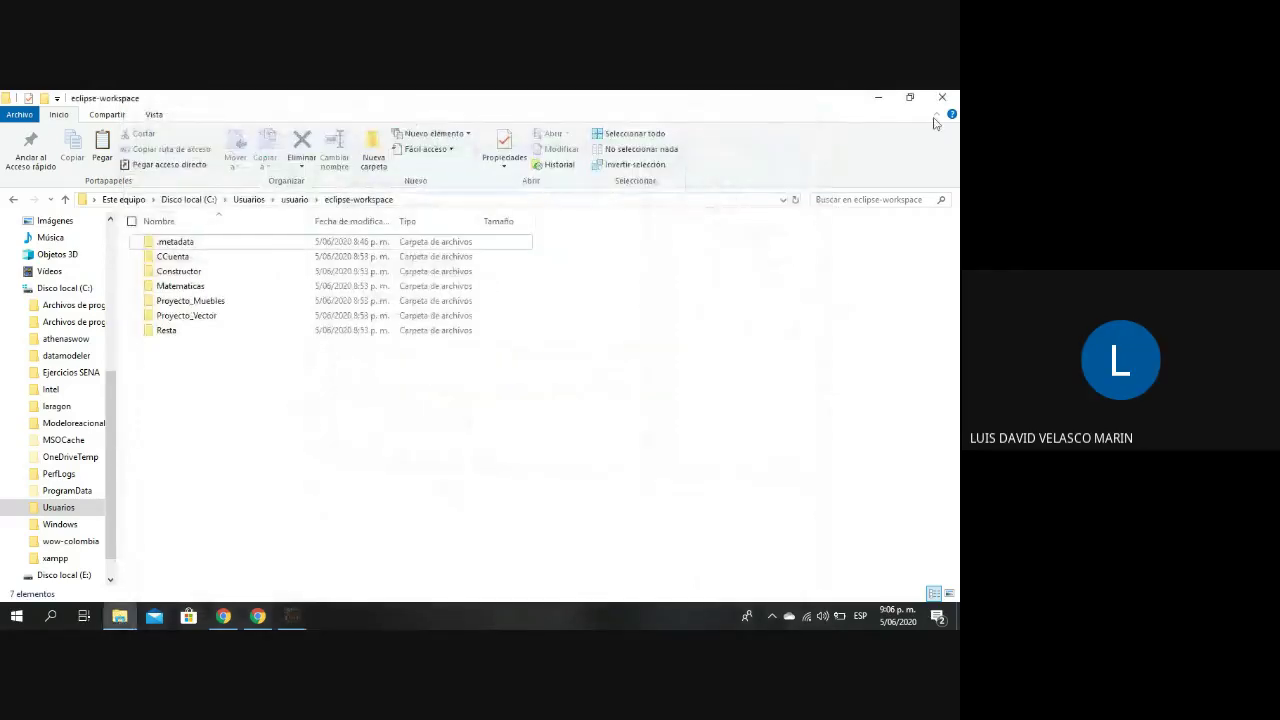
{"action": "left_click", "coordinate": [118, 616]}
{"action": "left_click", "coordinate": [118, 616]}
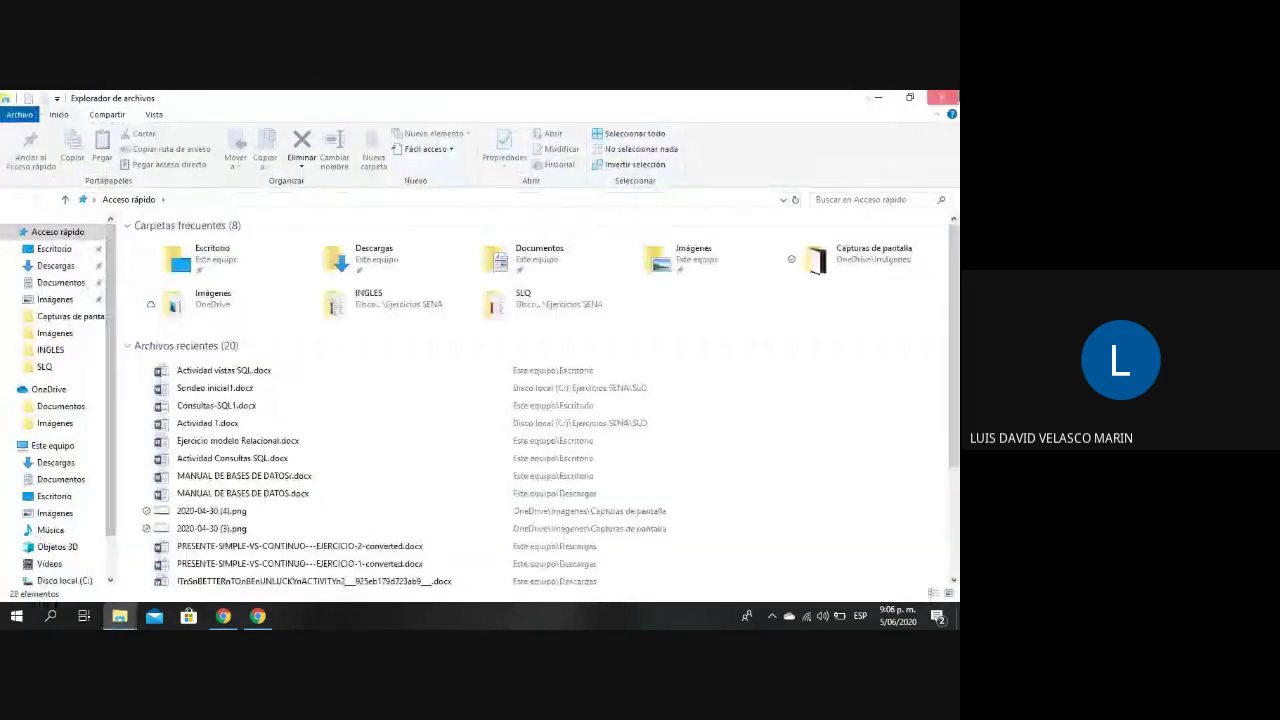
Browse to the eclipse-workspace folder under C:\Usuarios\usuario and check which project folders it contains.
{"action": "scroll", "coordinate": [101, 545], "scroll_direction": "down", "scroll_amount": 2}
{"action": "left_click", "coordinate": [64, 518]}
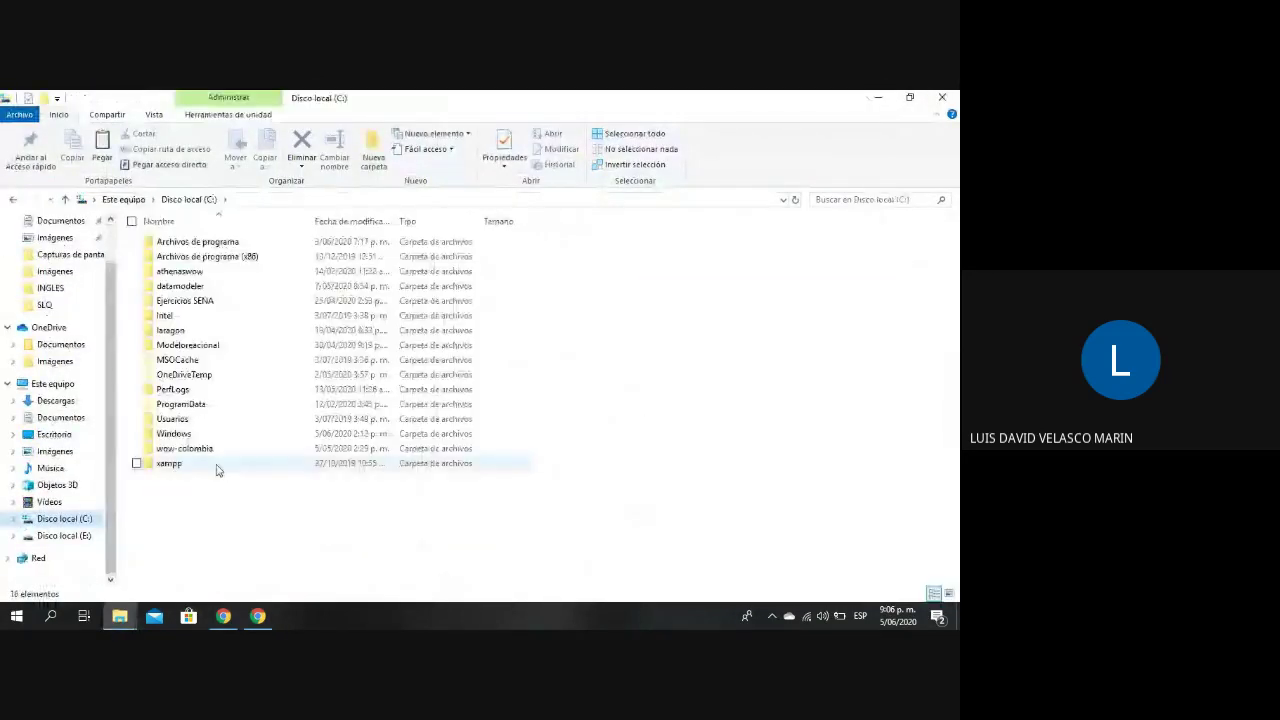
{"action": "left_click", "coordinate": [197, 432]}
{"action": "double_click", "coordinate": [185, 419]}
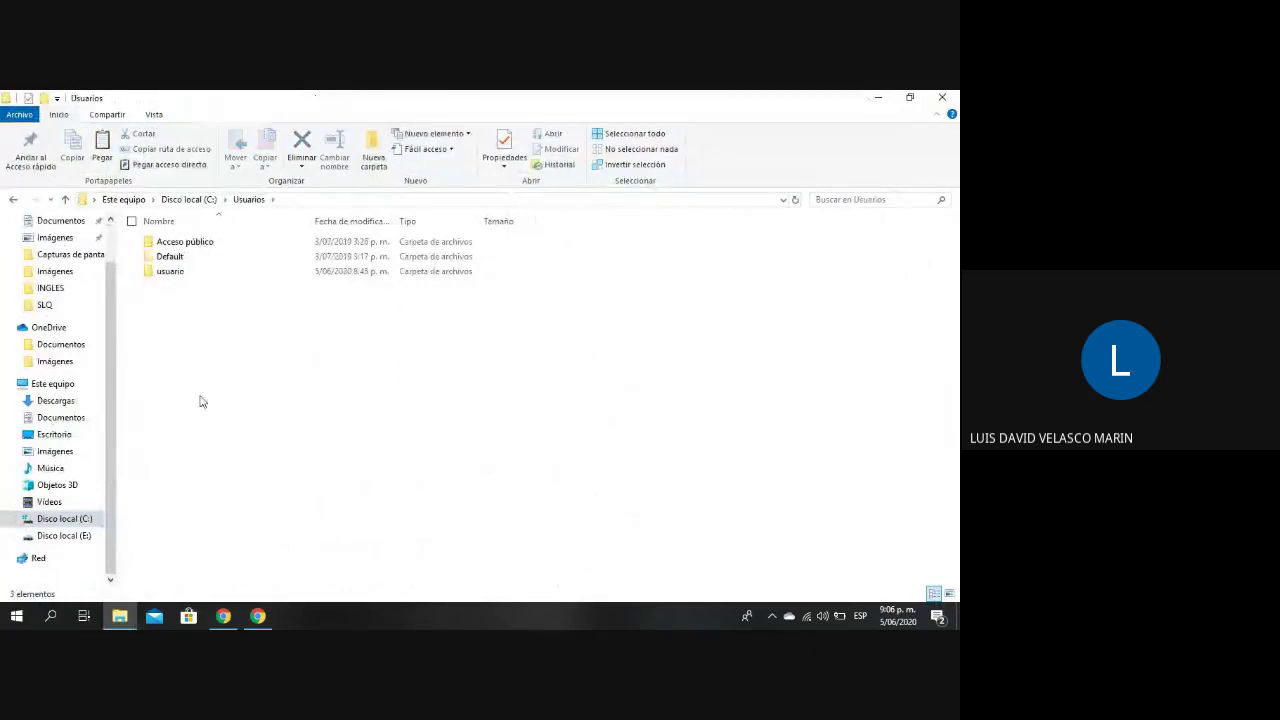
{"action": "double_click", "coordinate": [189, 278]}
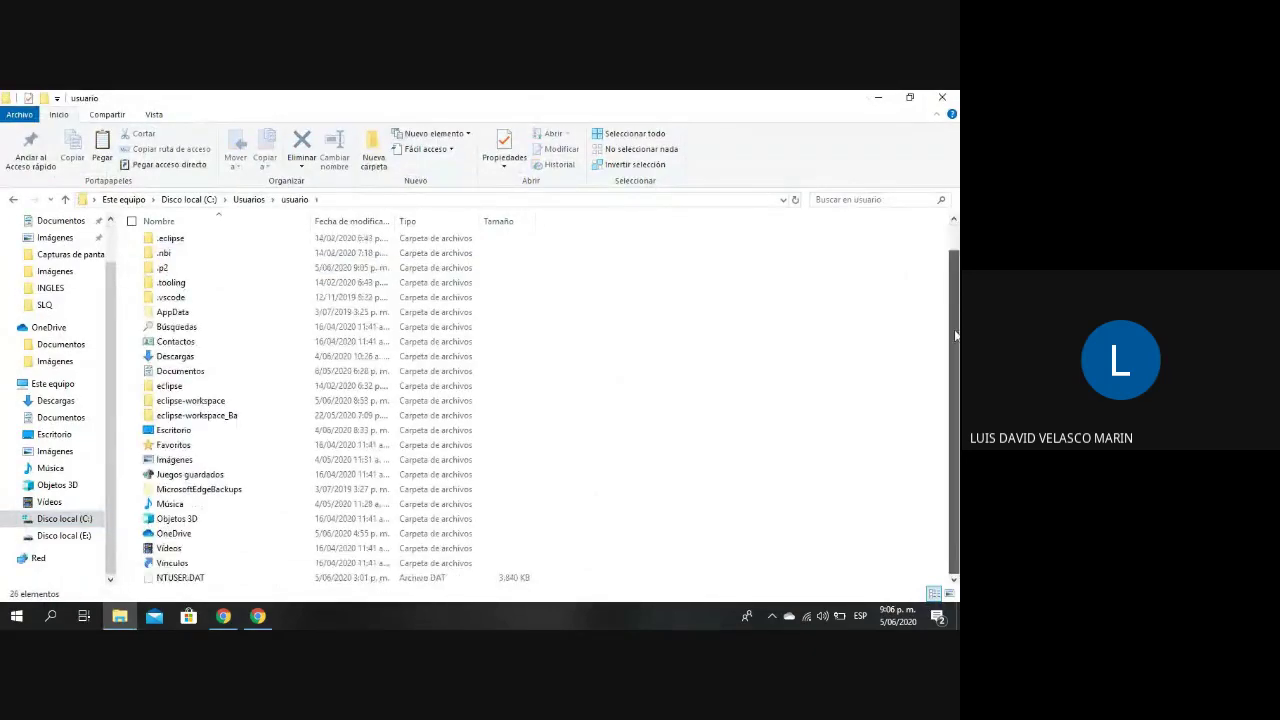
{"action": "left_click", "coordinate": [239, 401]}
{"action": "double_click", "coordinate": [239, 401]}
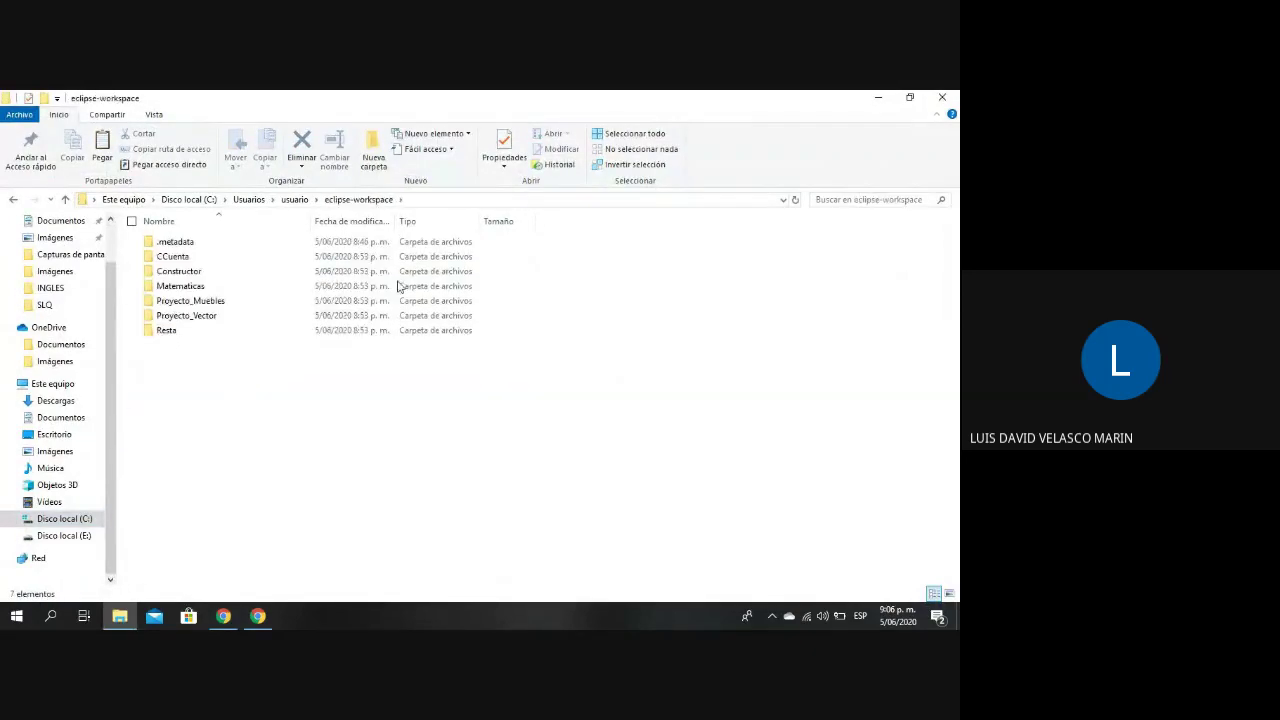
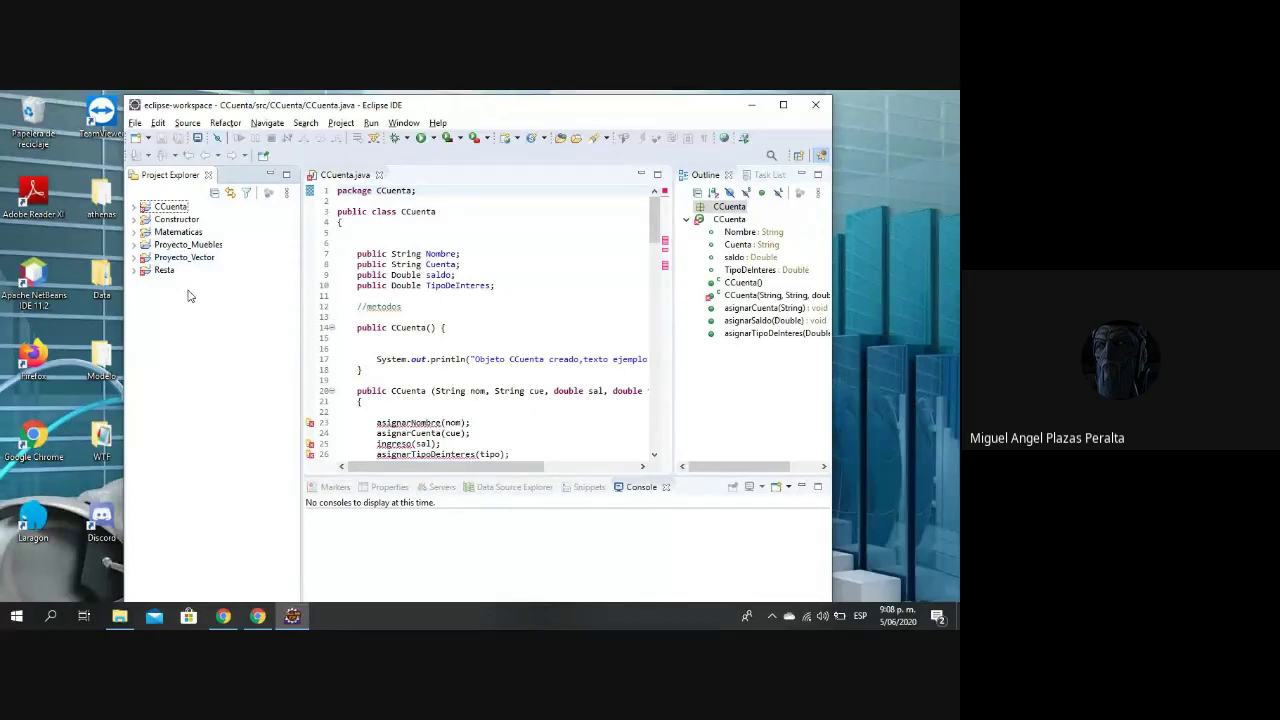
Start an import in Eclipse with the Projects from Folder or Archive wizard.
{"action": "left_click", "coordinate": [134, 124]}
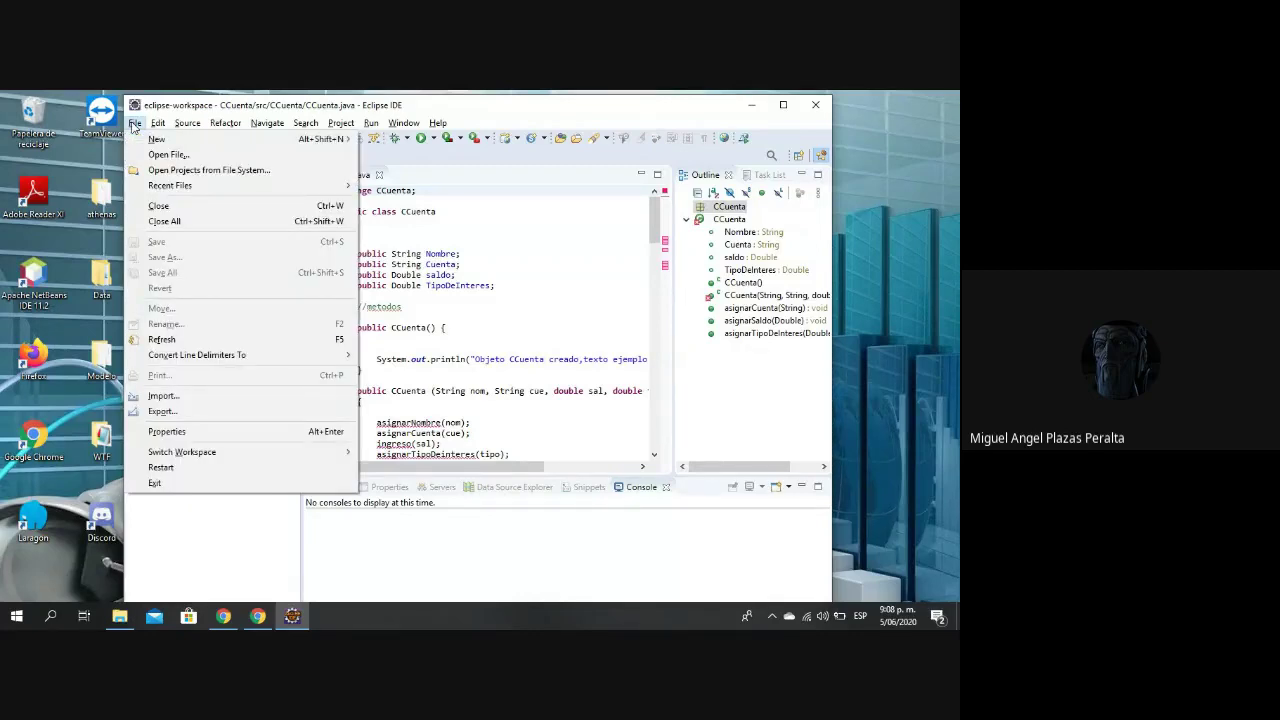
{"action": "mouse_move", "coordinate": [158, 123]}
{"action": "left_click", "coordinate": [179, 404]}
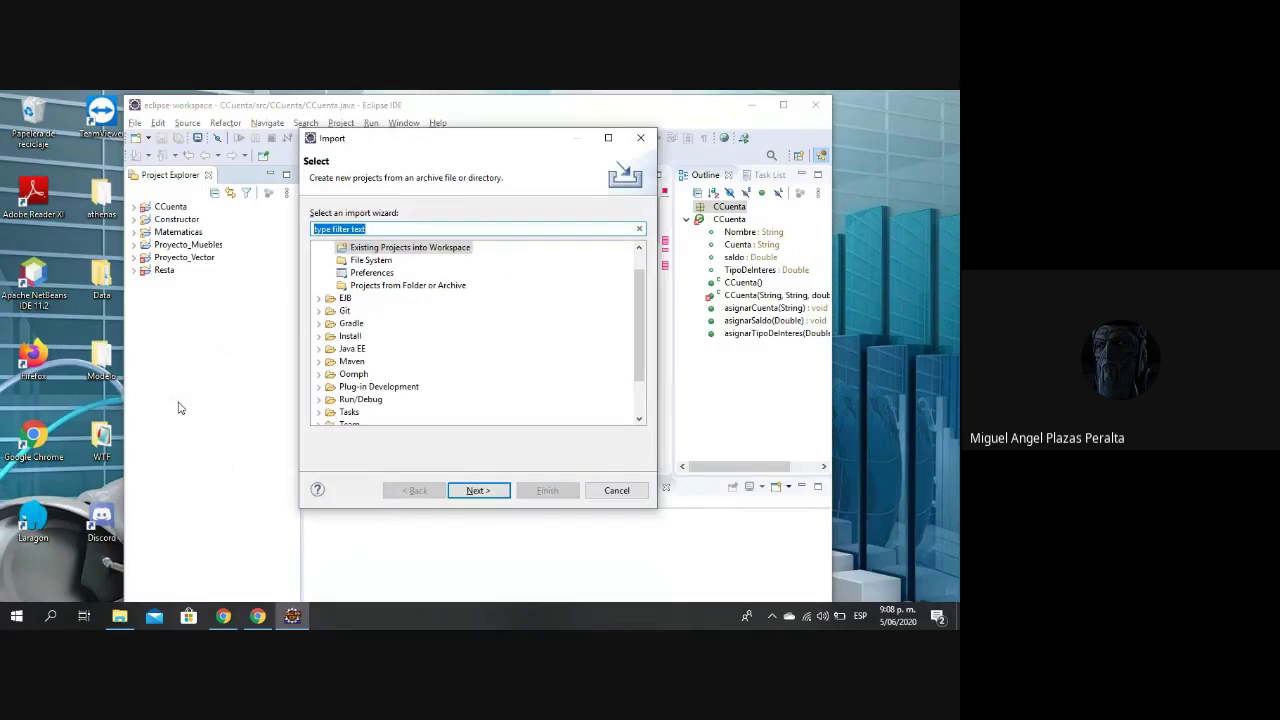
{"action": "left_click", "coordinate": [426, 286]}
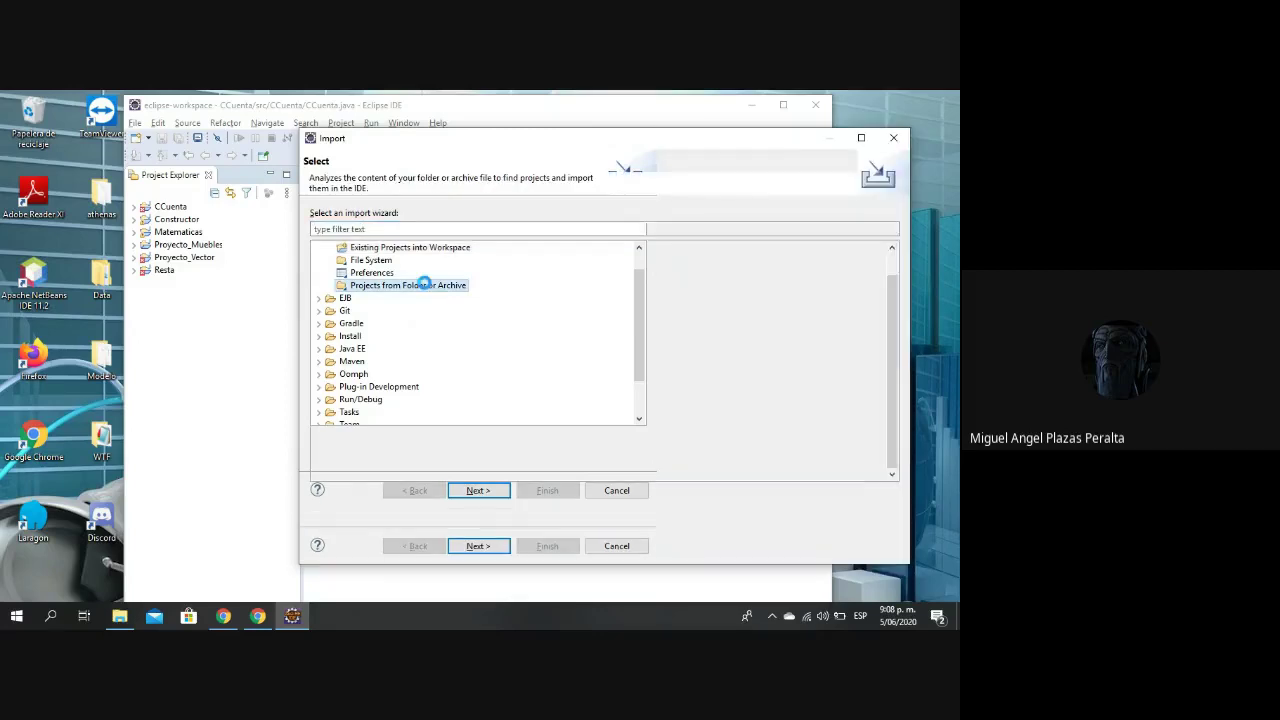
{"action": "left_click", "coordinate": [478, 490]}
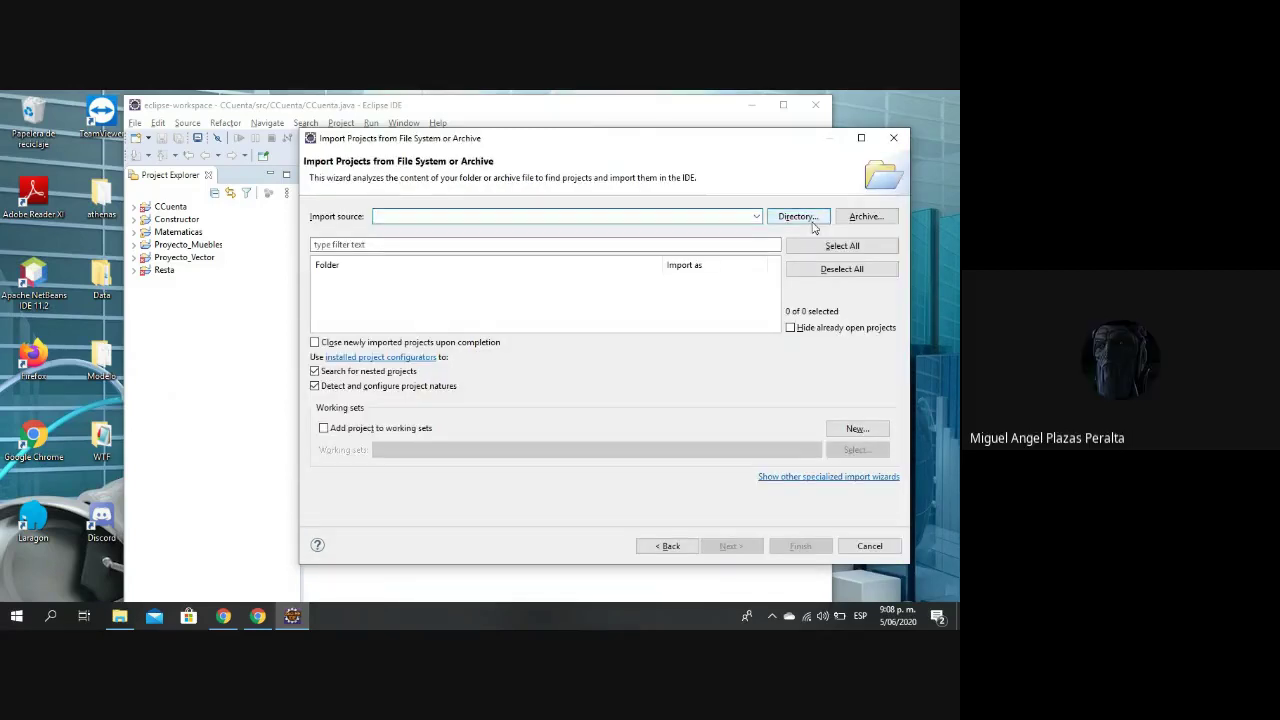
Set C:\Users\usuario\eclipse-workspace_Ba\CCirculo_2 as the import source directory and finish the import.
{"action": "left_click", "coordinate": [812, 221]}
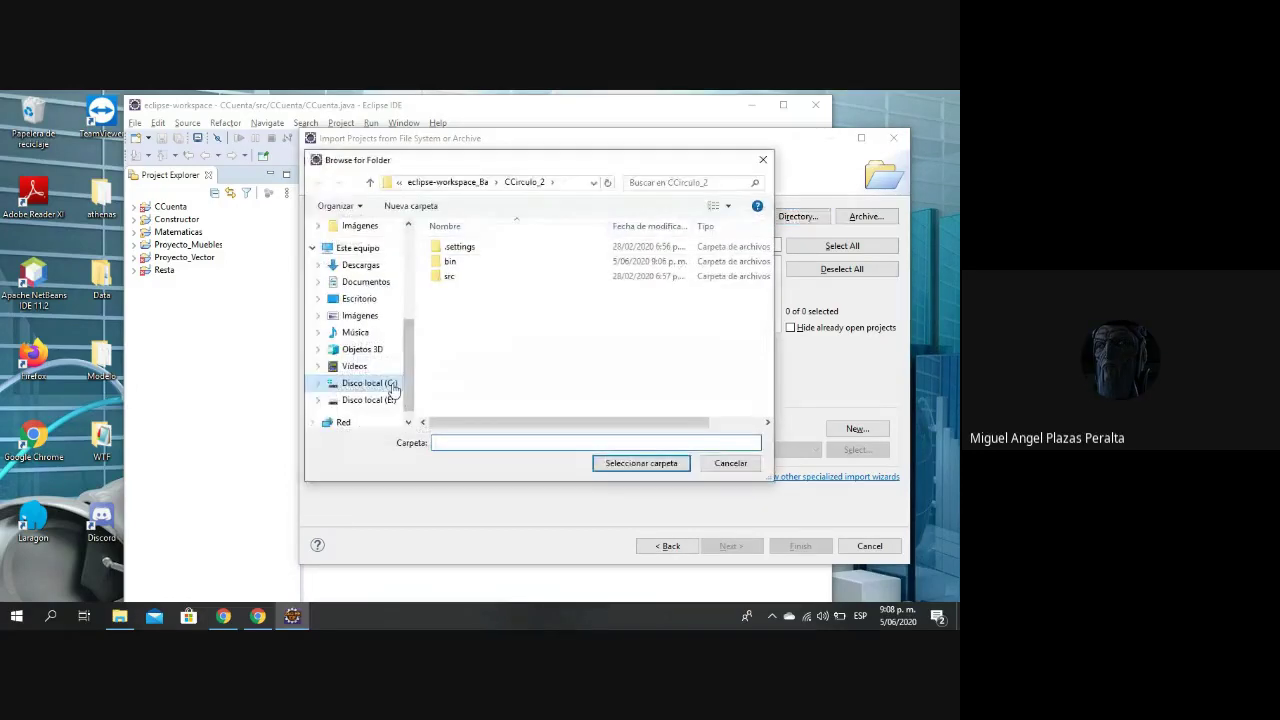
{"action": "left_click", "coordinate": [392, 387]}
{"action": "scroll", "coordinate": [476, 365], "scroll_direction": "down", "scroll_amount": 3}
{"action": "double_click", "coordinate": [470, 364]}
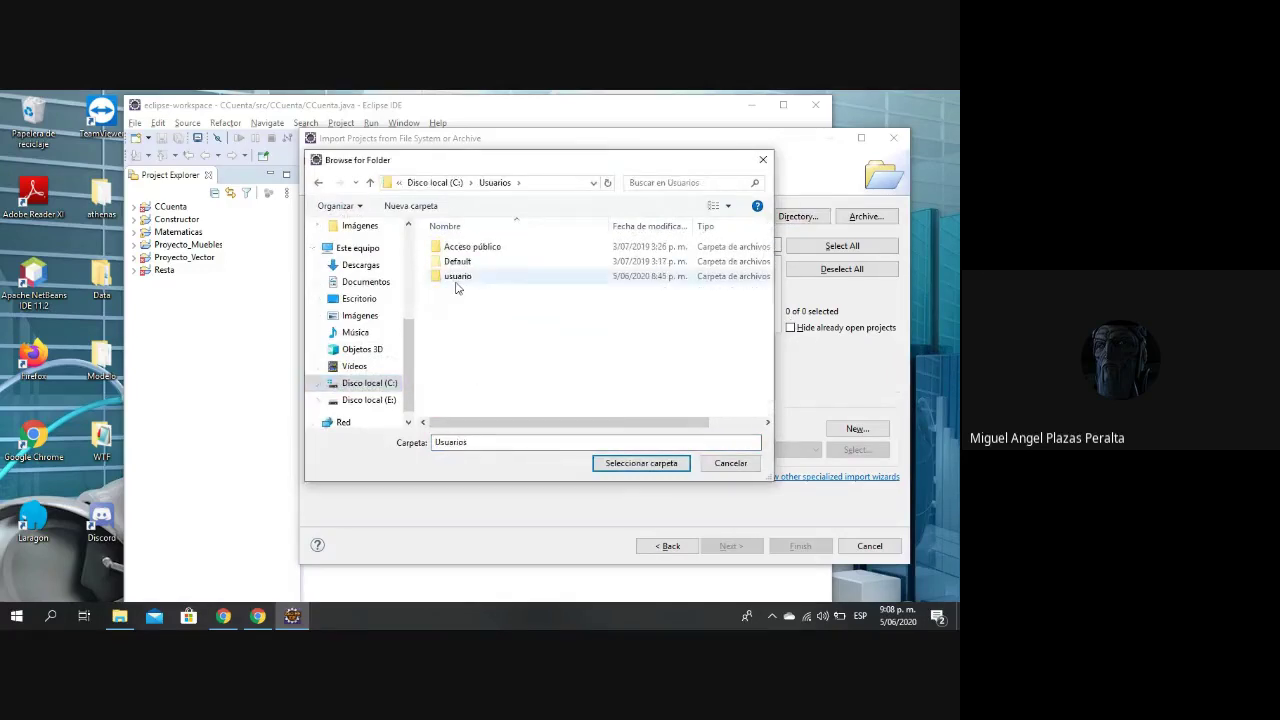
{"action": "double_click", "coordinate": [457, 277]}
{"action": "scroll", "coordinate": [530, 330], "scroll_direction": "down", "scroll_amount": 5}
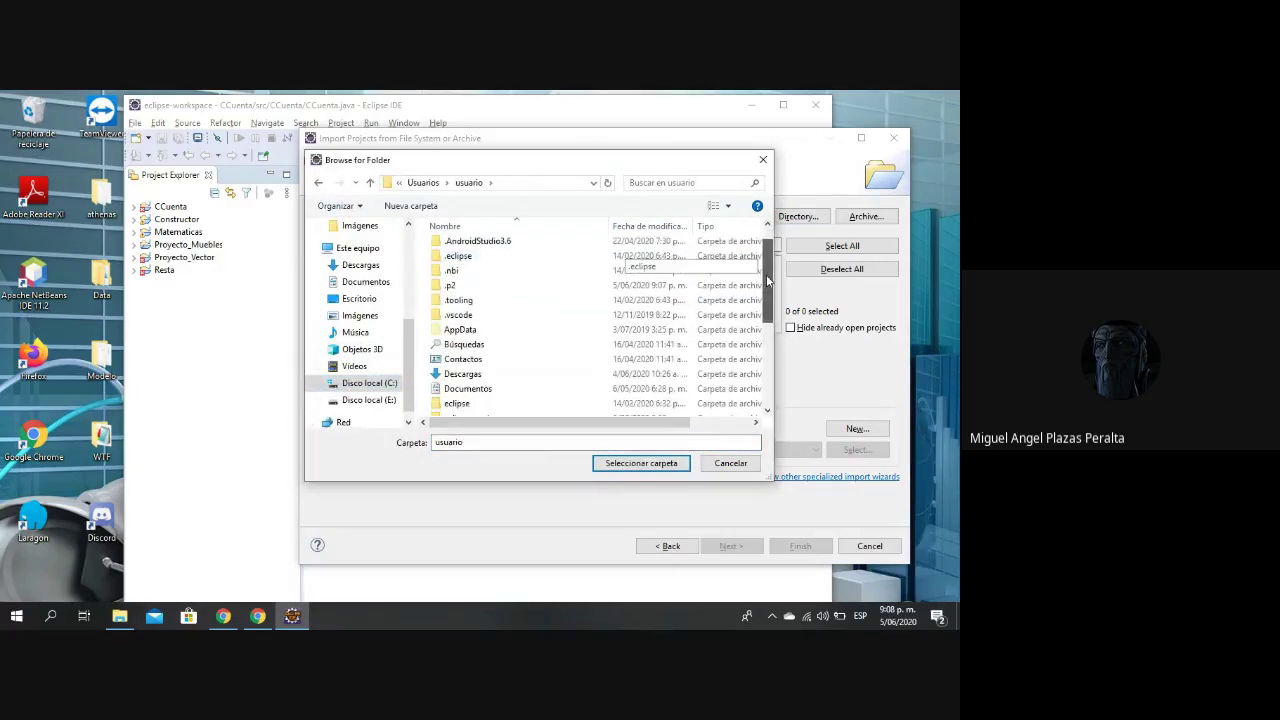
{"action": "left_click", "coordinate": [535, 331]}
{"action": "double_click", "coordinate": [535, 333]}
{"action": "left_click", "coordinate": [497, 261]}
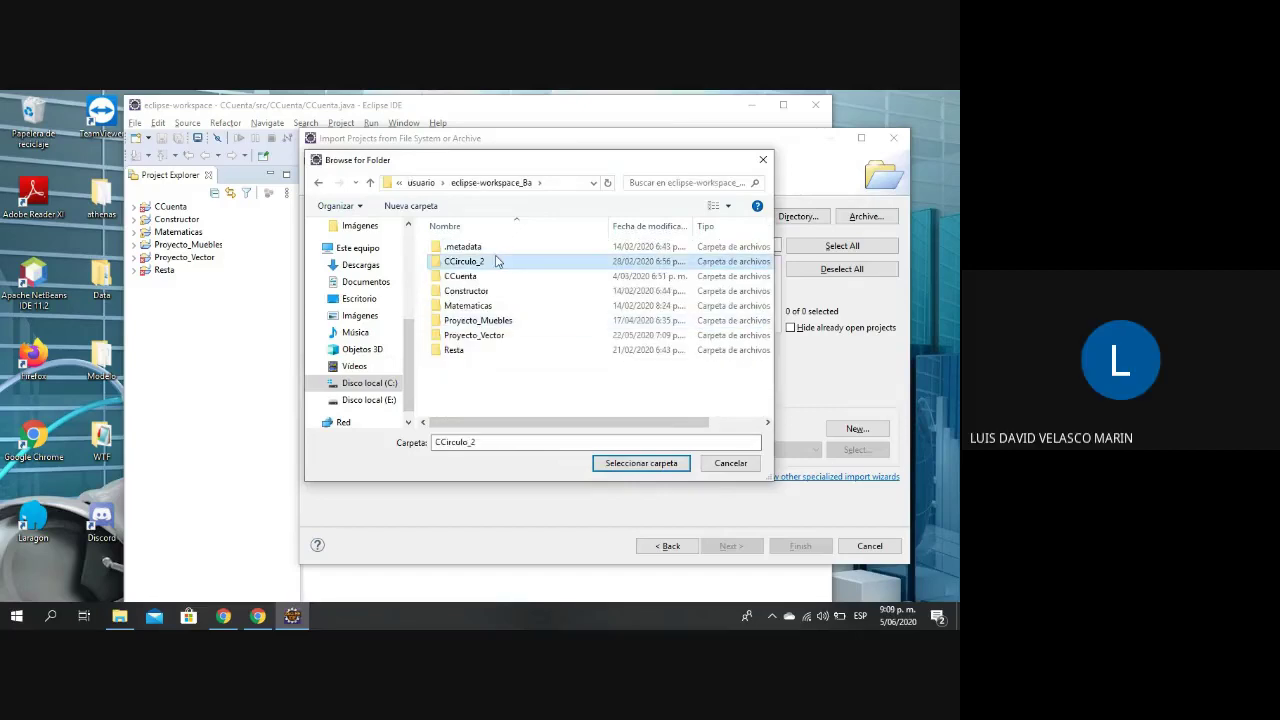
{"action": "left_click", "coordinate": [640, 463]}
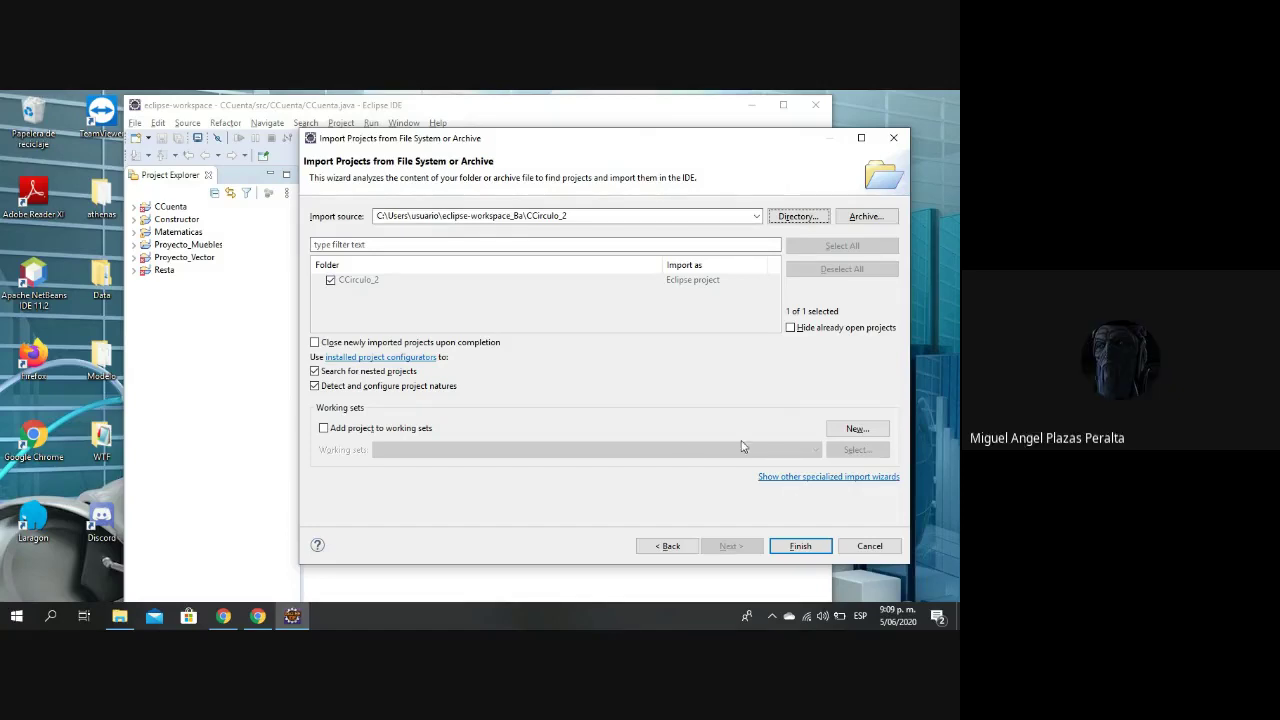
{"action": "left_click", "coordinate": [799, 547]}
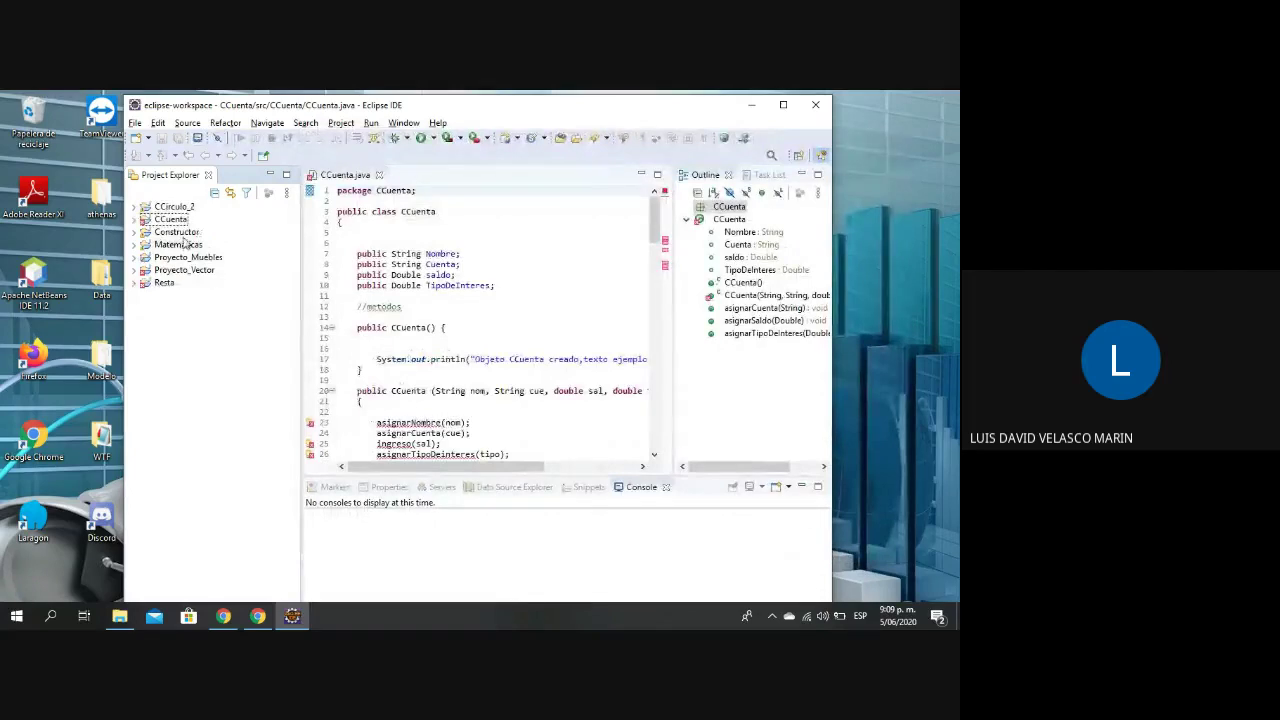
{"action": "left_click", "coordinate": [184, 207]}
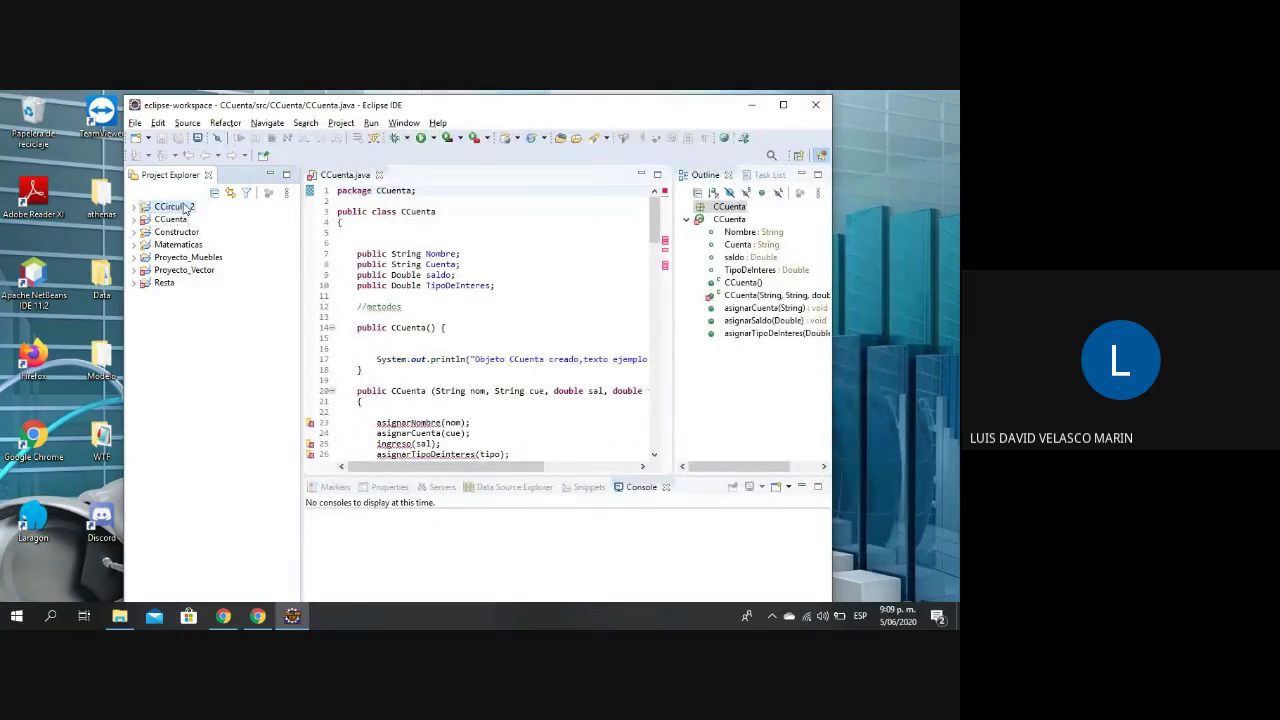
{"action": "double_click", "coordinate": [184, 207]}
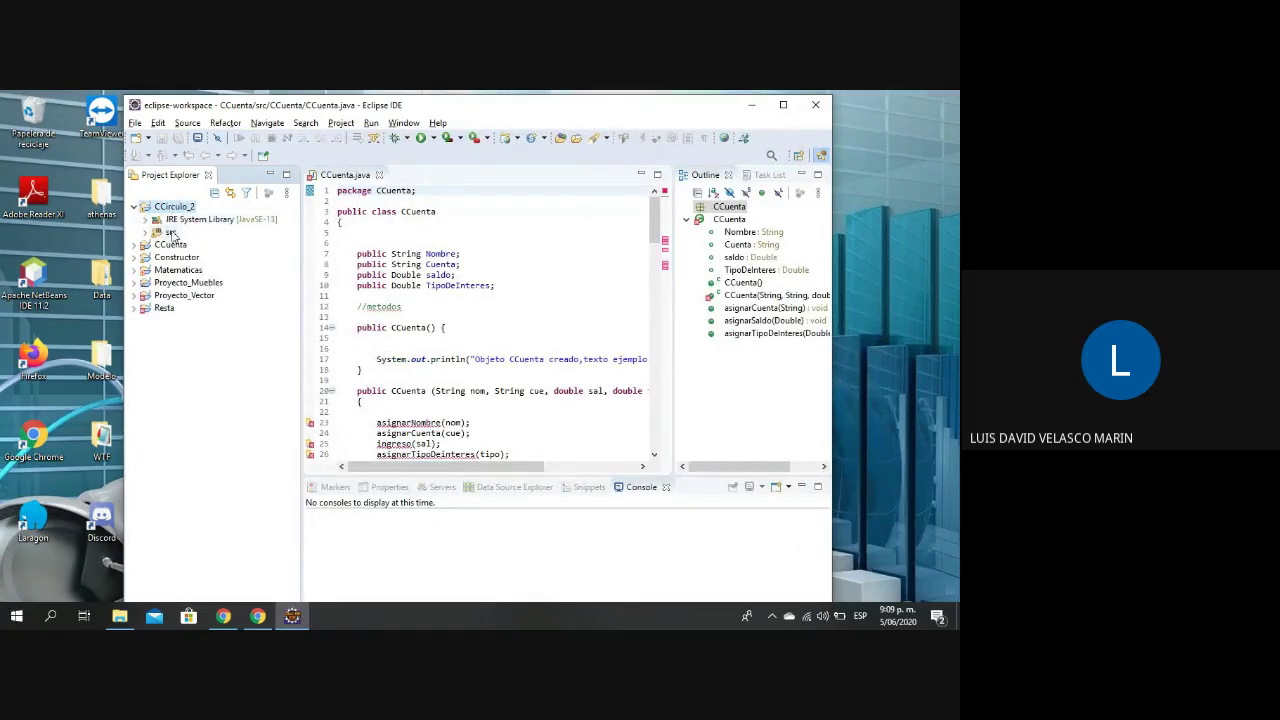
{"action": "double_click", "coordinate": [170, 232]}
{"action": "left_click", "coordinate": [192, 246]}
{"action": "double_click", "coordinate": [192, 246]}
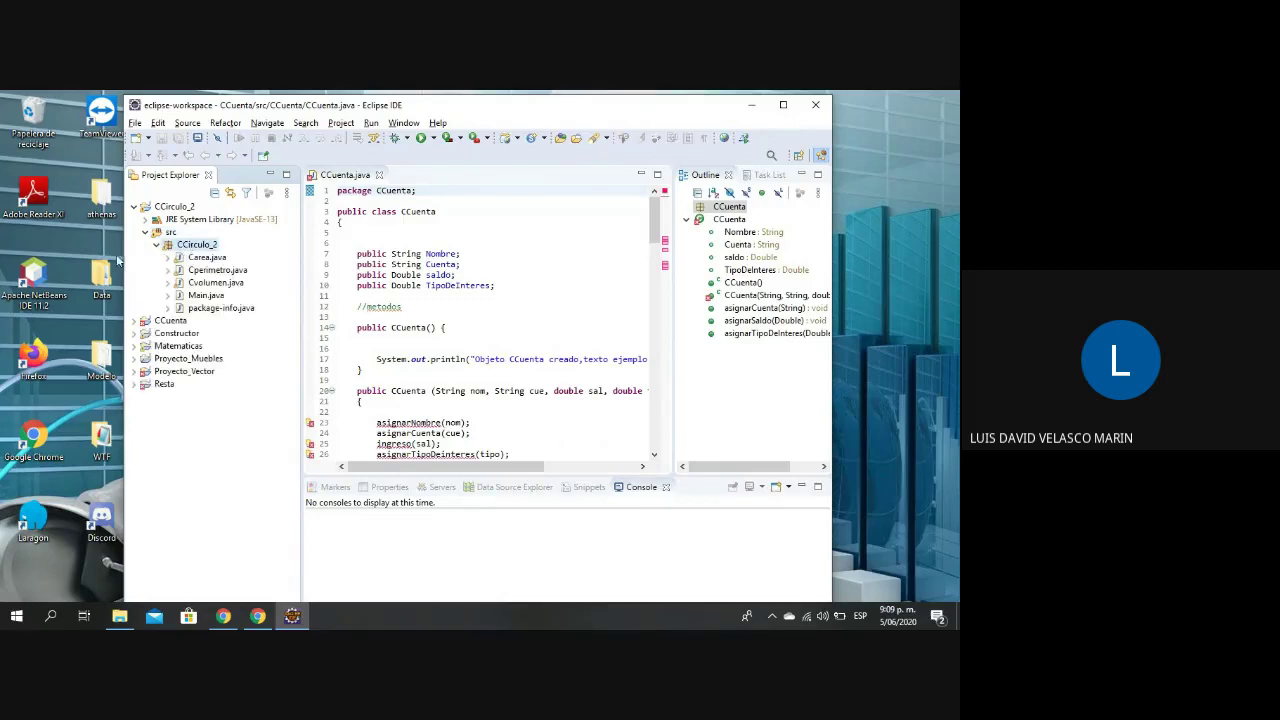
{"action": "left_click", "coordinate": [205, 295]}
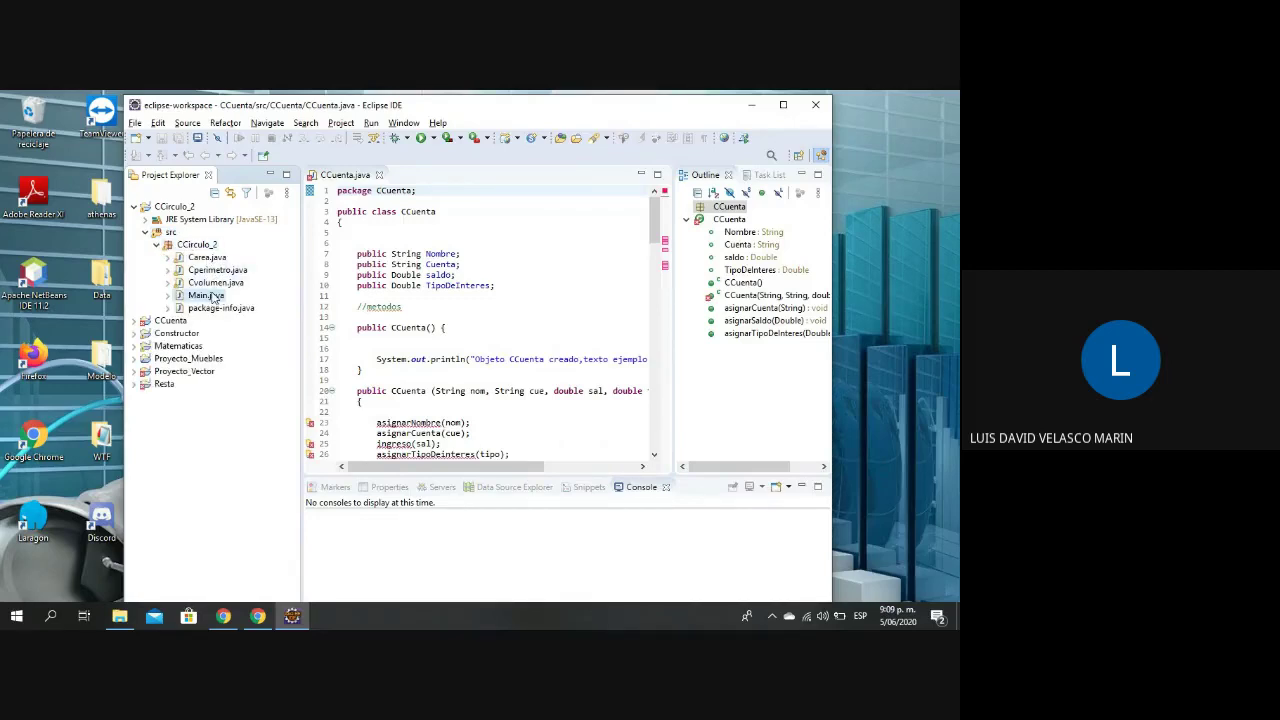
{"action": "double_click", "coordinate": [205, 295]}
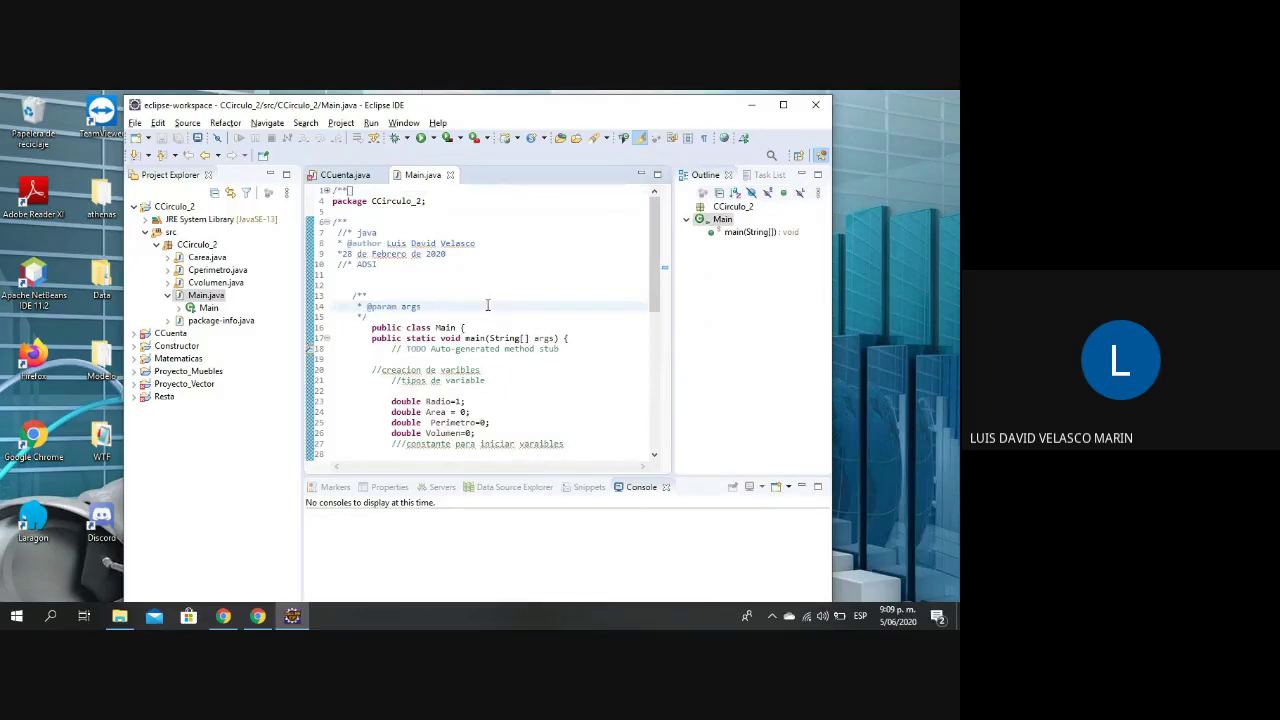
{"action": "key", "text": "BackSpace"}
{"action": "key", "text": "ctrl+s"}
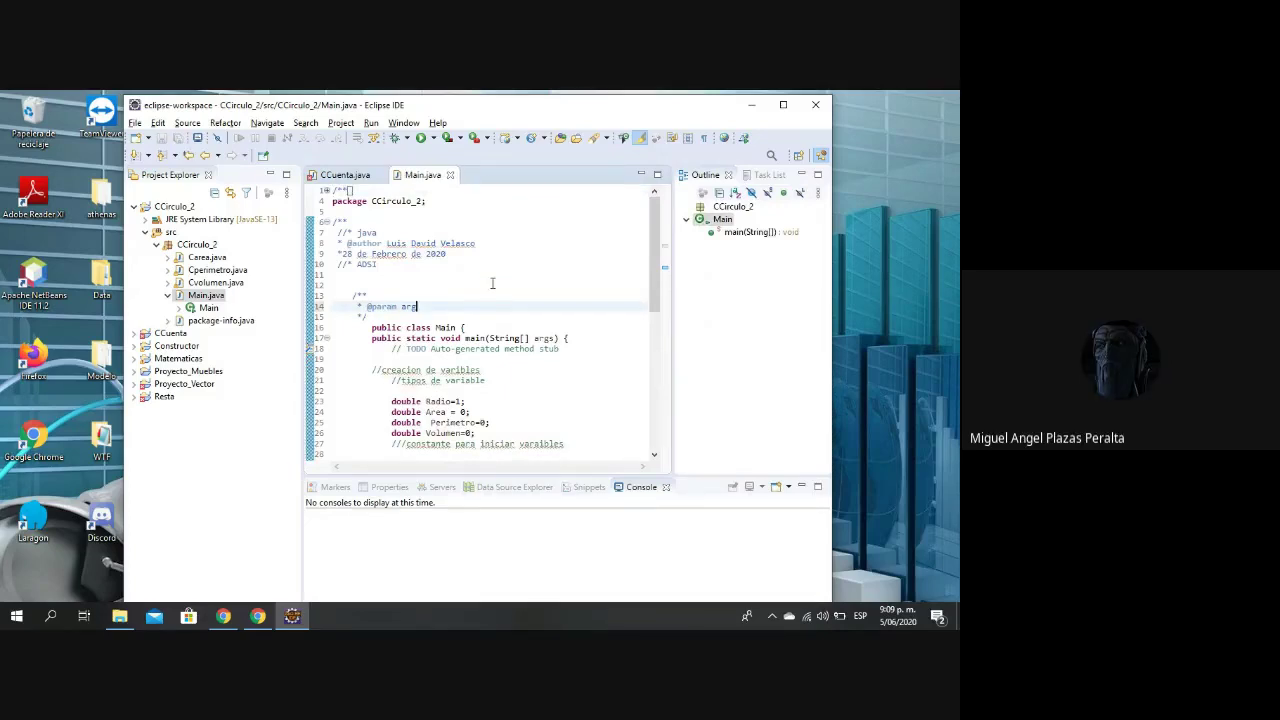
Exit the Eclipse IDE, then close the eclipse-workspace folder window and reopen File Explorer.
{"action": "left_click", "coordinate": [815, 106]}
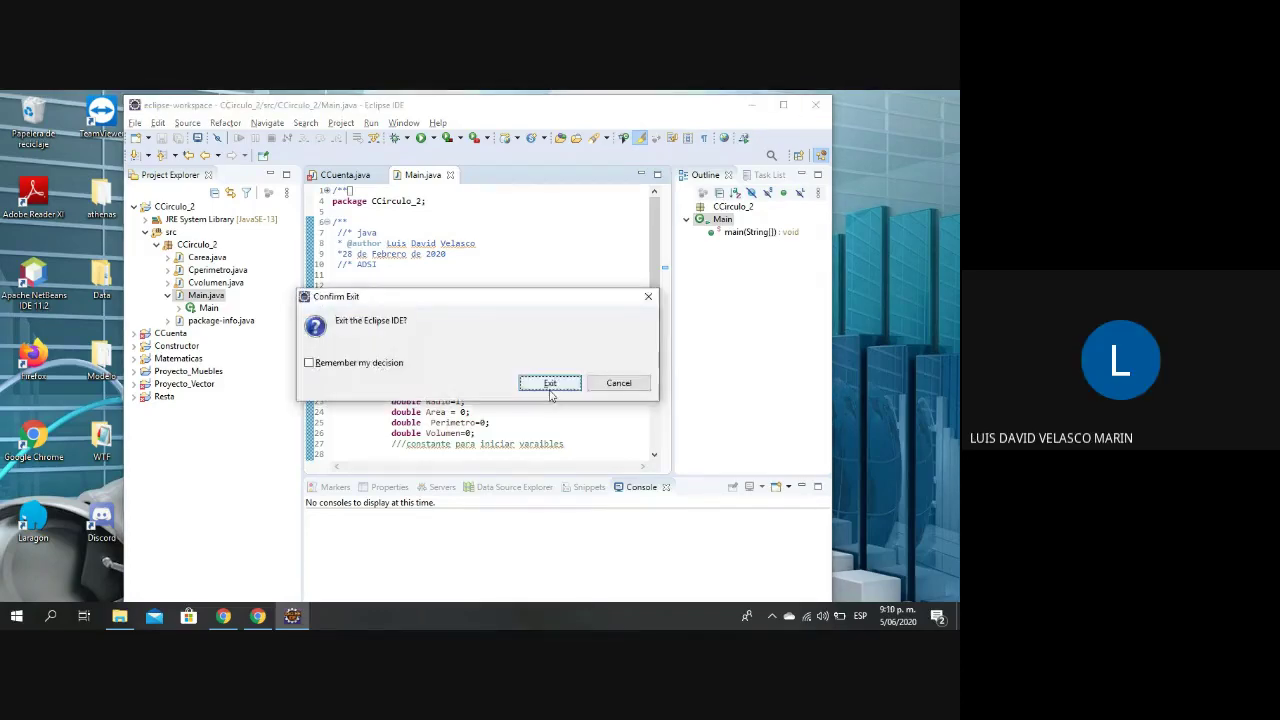
{"action": "left_click", "coordinate": [551, 381]}
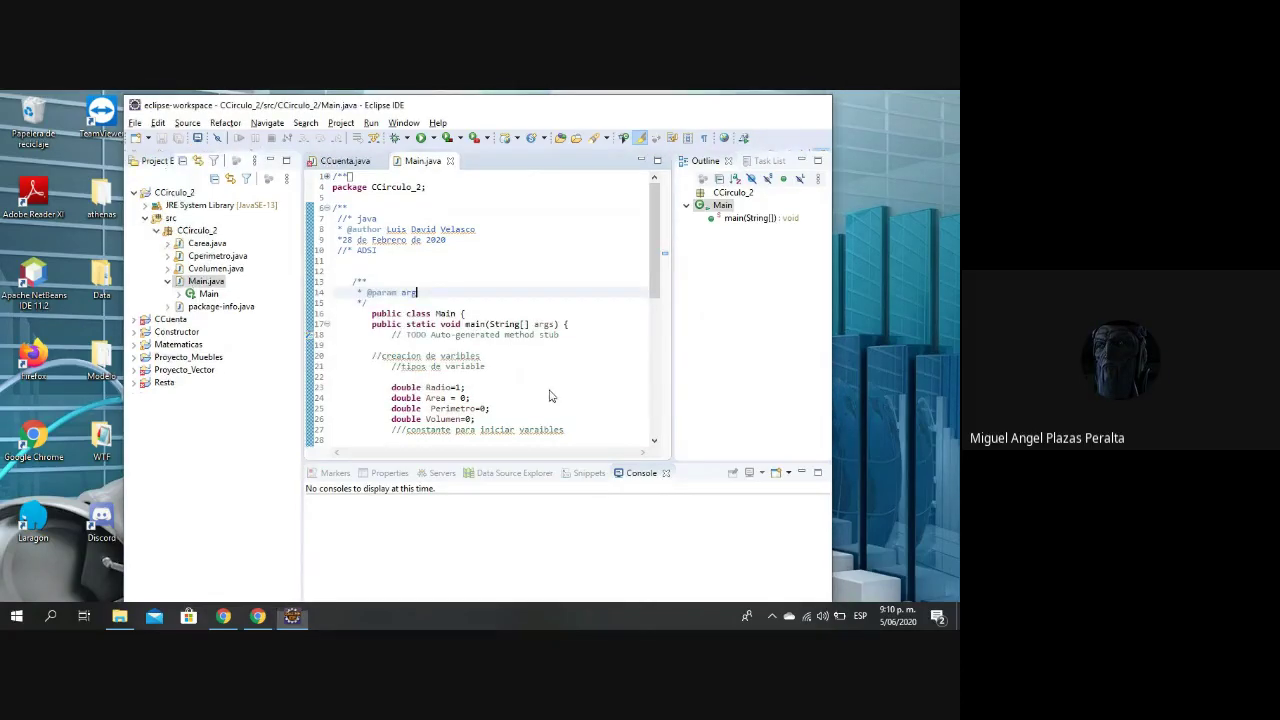
{"action": "key", "text": "alt+Tab"}
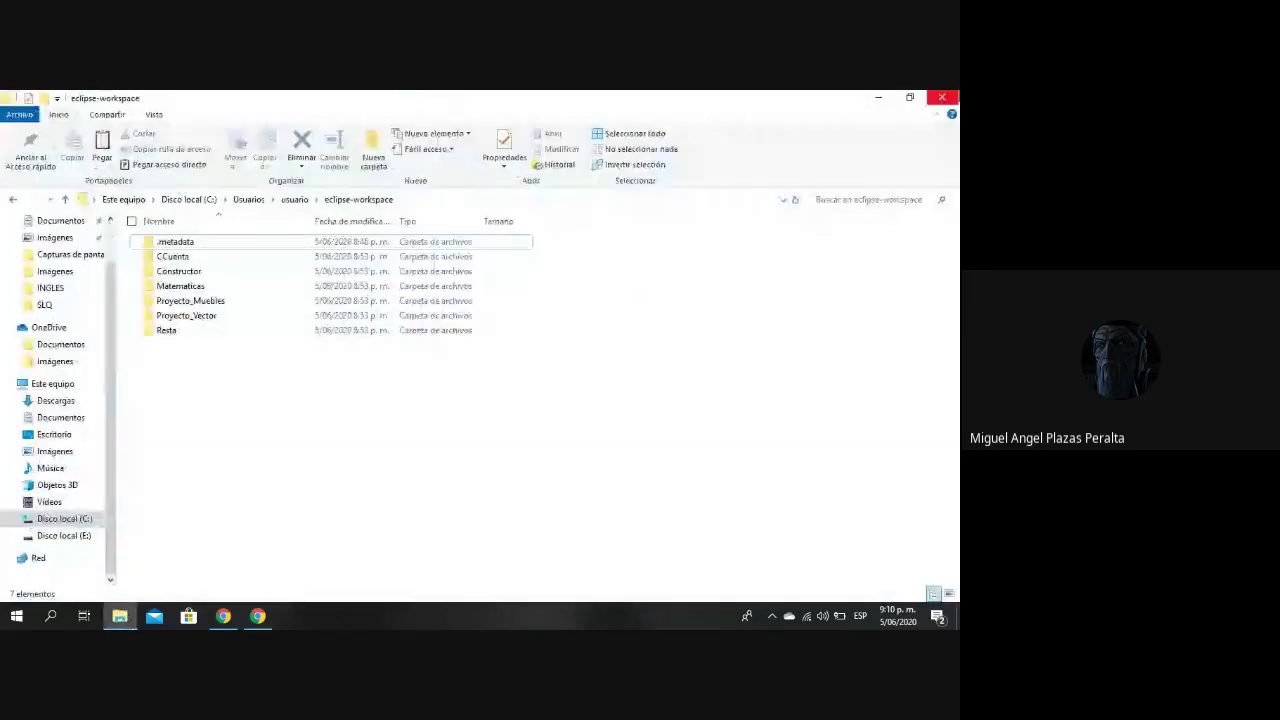
{"action": "left_click", "coordinate": [942, 97]}
{"action": "left_click", "coordinate": [120, 616]}
Open C:\Usuarios\usuario\eclipse-workspace and check whether the CCirculo_2 folder is stored there.
{"action": "scroll", "coordinate": [60, 450], "scroll_direction": "down", "scroll_amount": 1}
{"action": "left_click", "coordinate": [72, 522]}
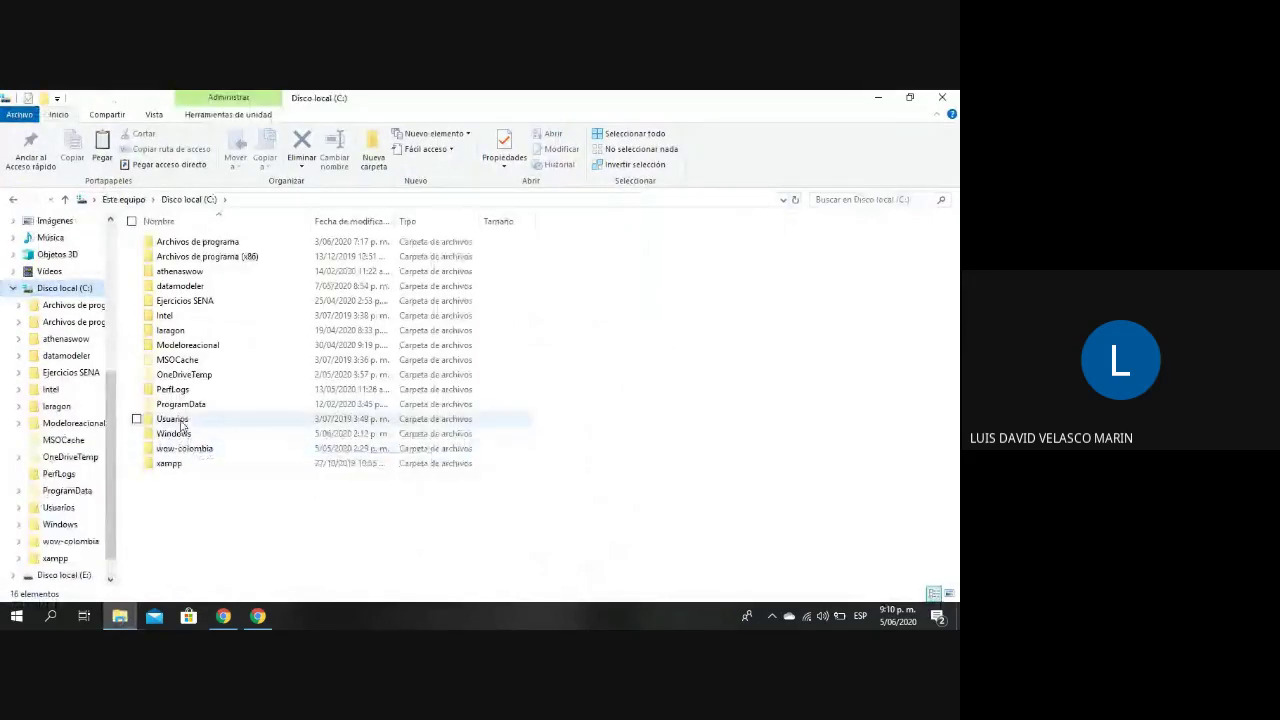
{"action": "double_click", "coordinate": [181, 420]}
{"action": "double_click", "coordinate": [192, 272]}
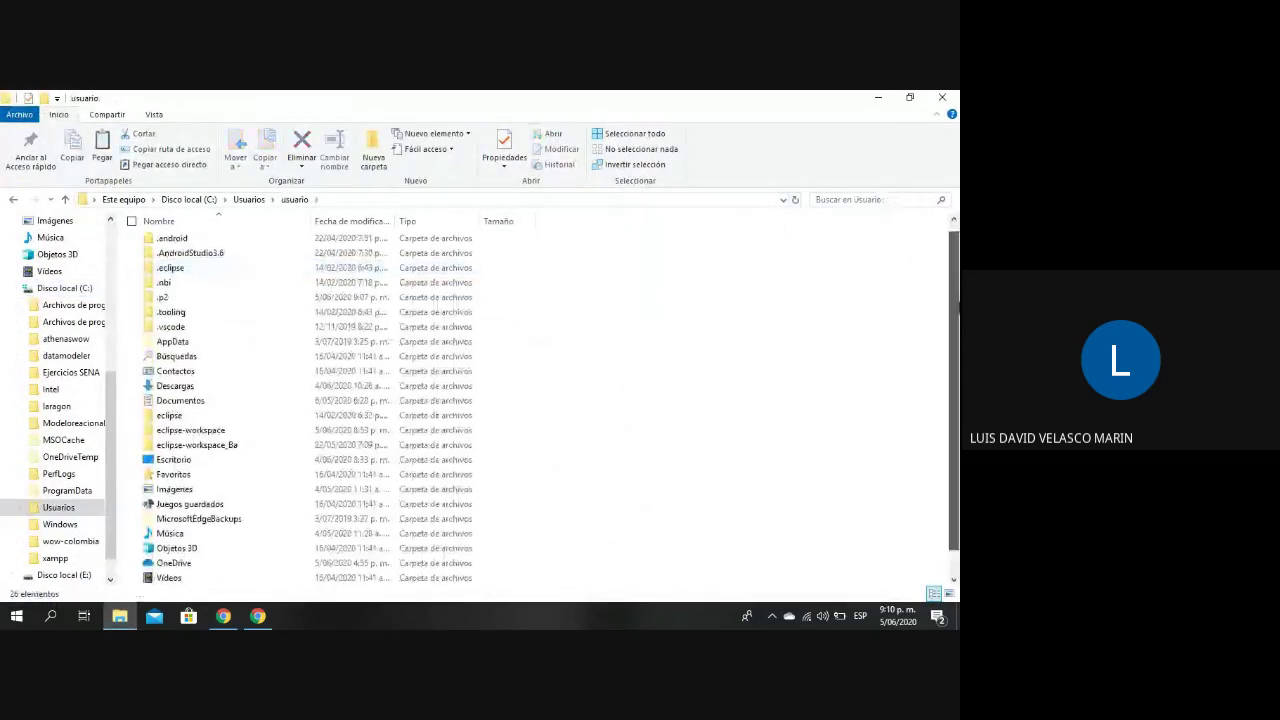
{"action": "double_click", "coordinate": [260, 402]}
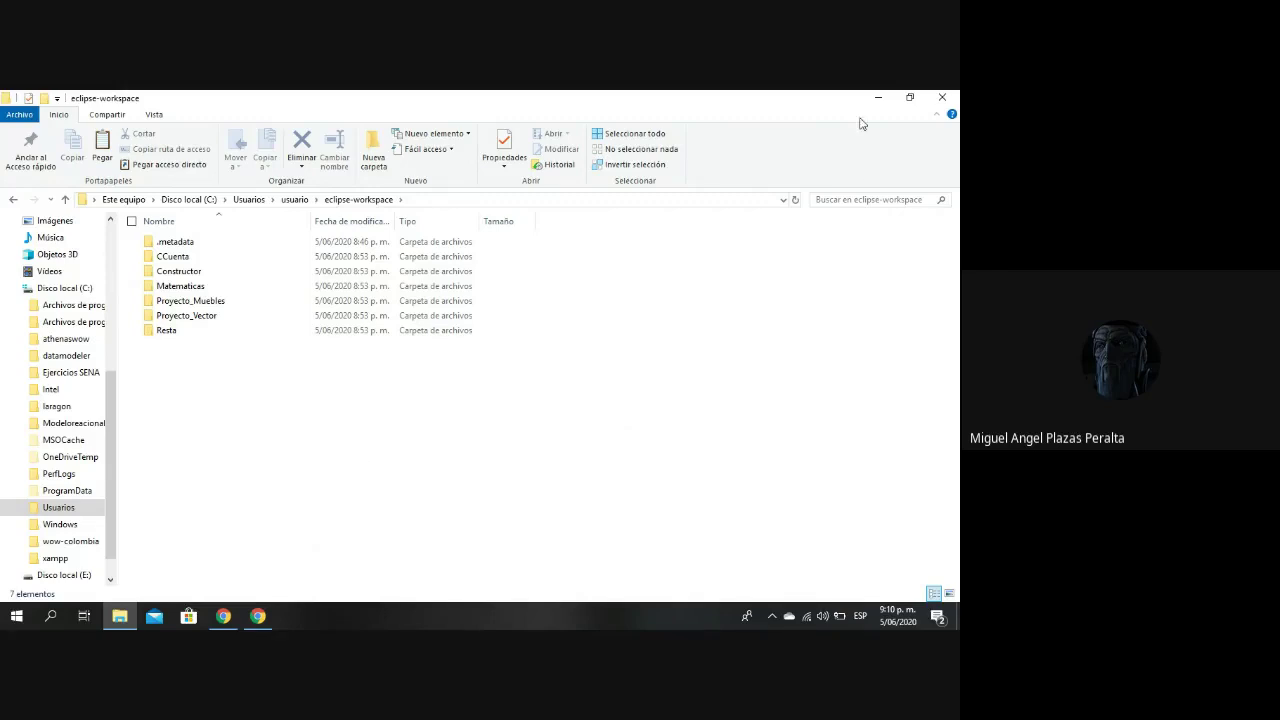
Relaunch Eclipse IDE from the desktop and return to the usuario folder in File Explorer while it loads.
{"action": "left_click", "coordinate": [884, 100]}
{"action": "double_click", "coordinate": [170, 118]}
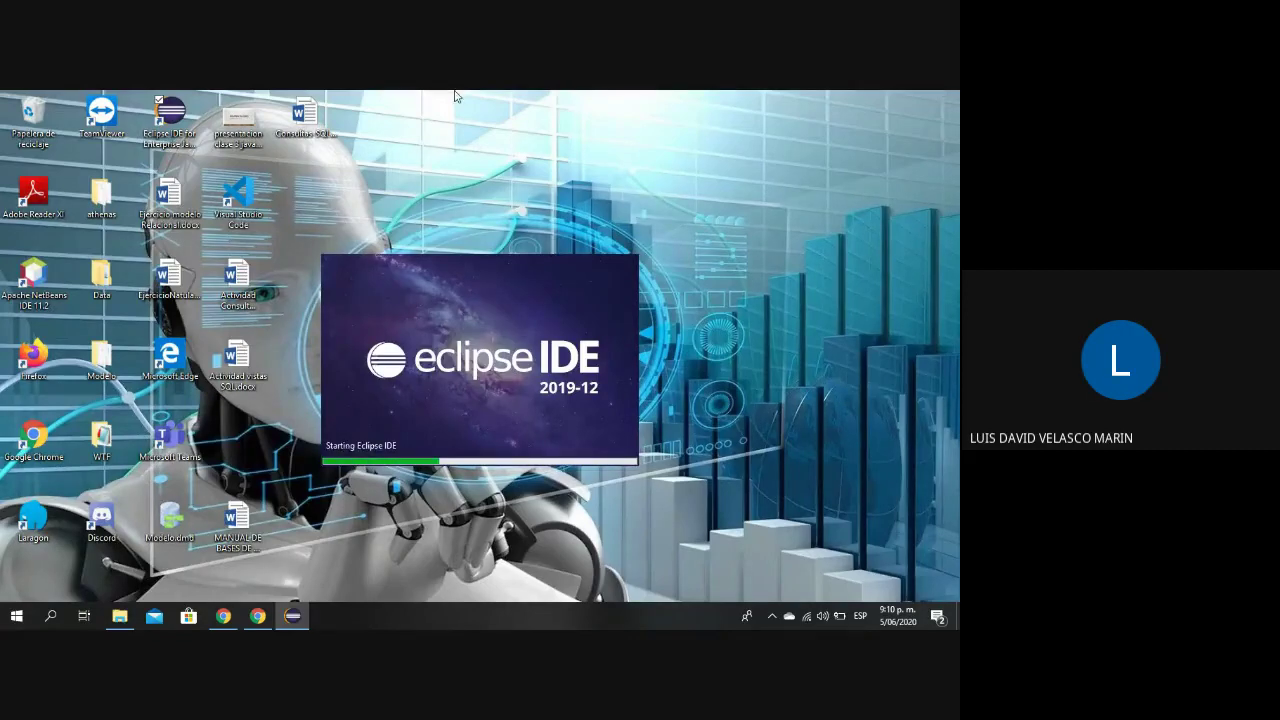
{"action": "left_click", "coordinate": [121, 617]}
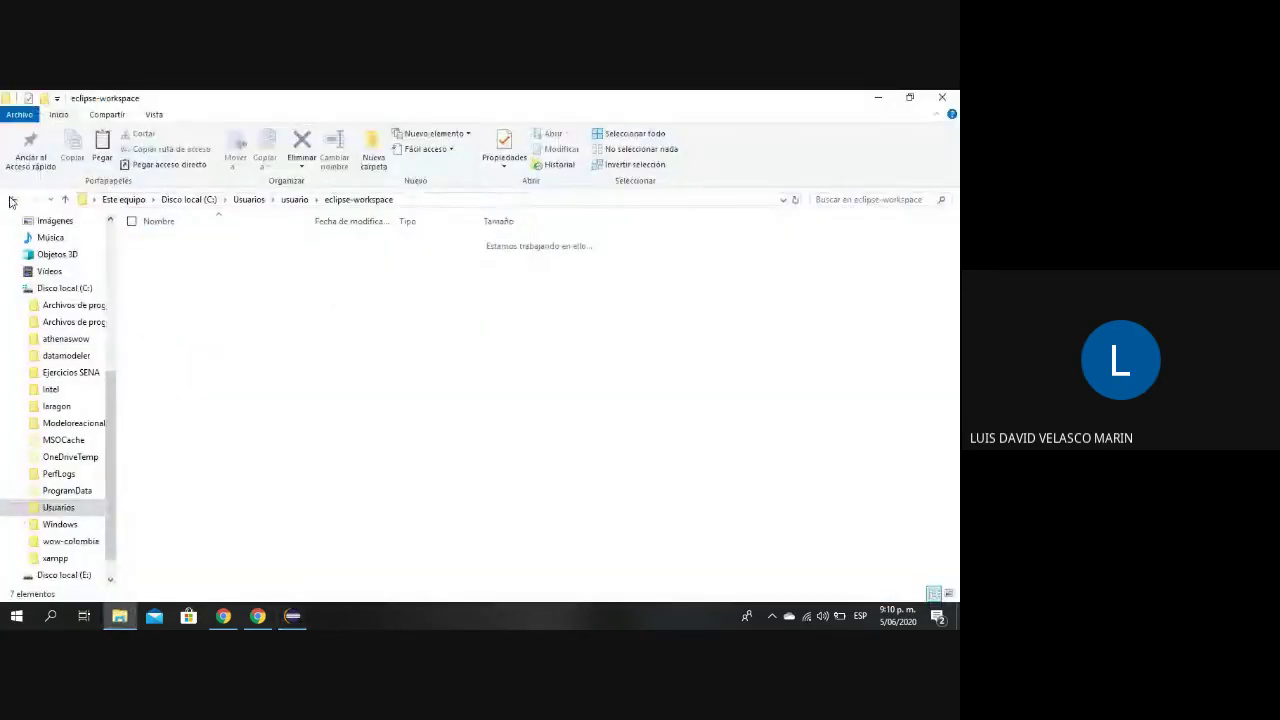
{"action": "left_click", "coordinate": [13, 200]}
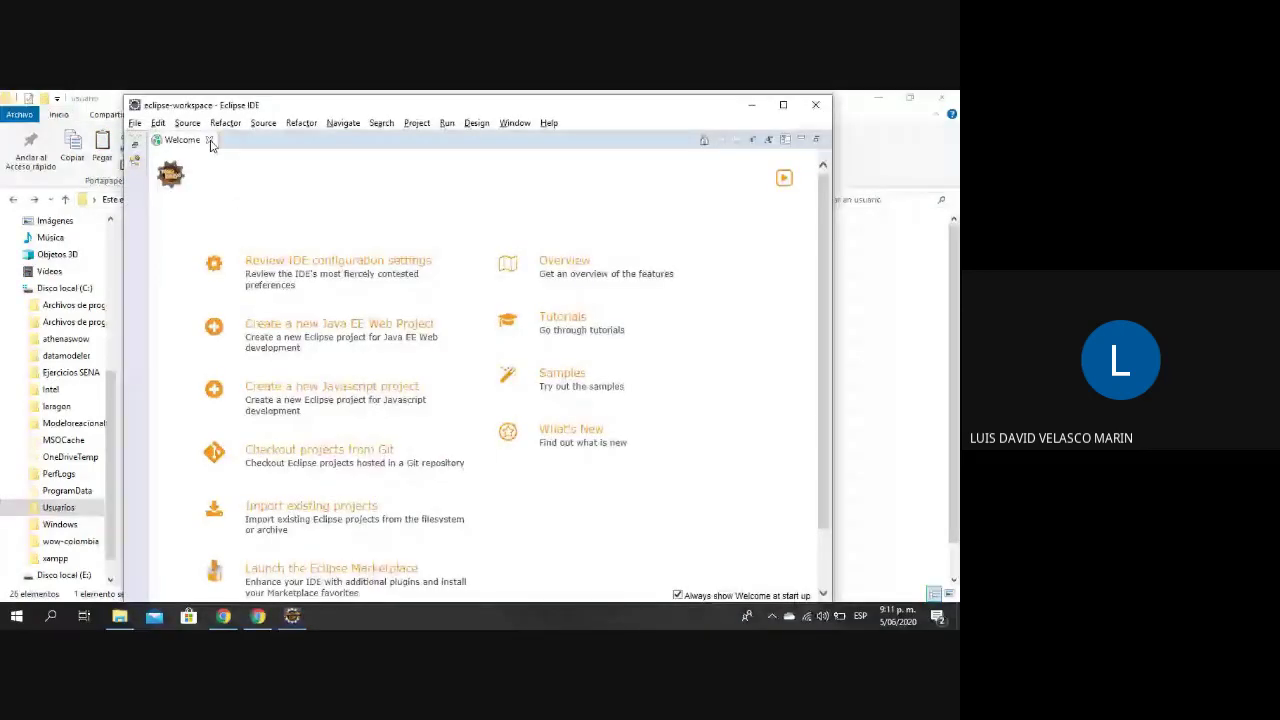
Dismiss the Welcome page and remove CCirculo_2 from the workspace, keeping its project contents on disk.
{"action": "left_click", "coordinate": [209, 141]}
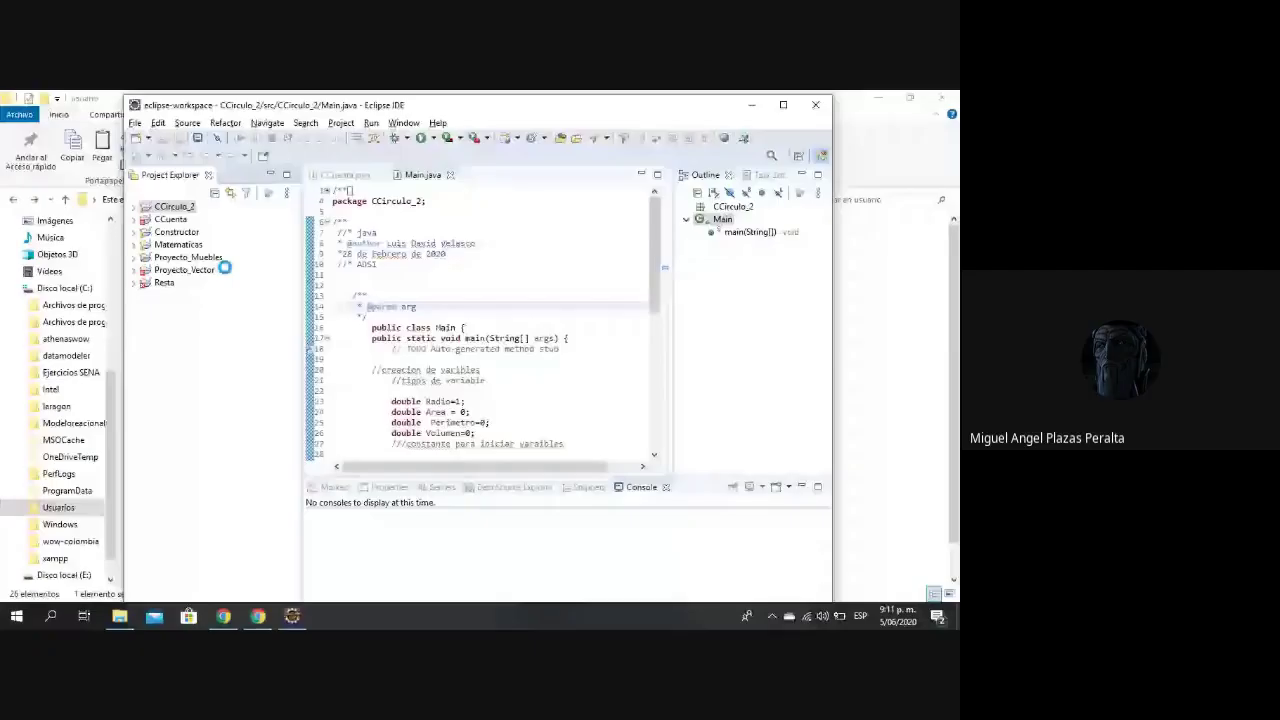
{"action": "key", "text": "Delete"}
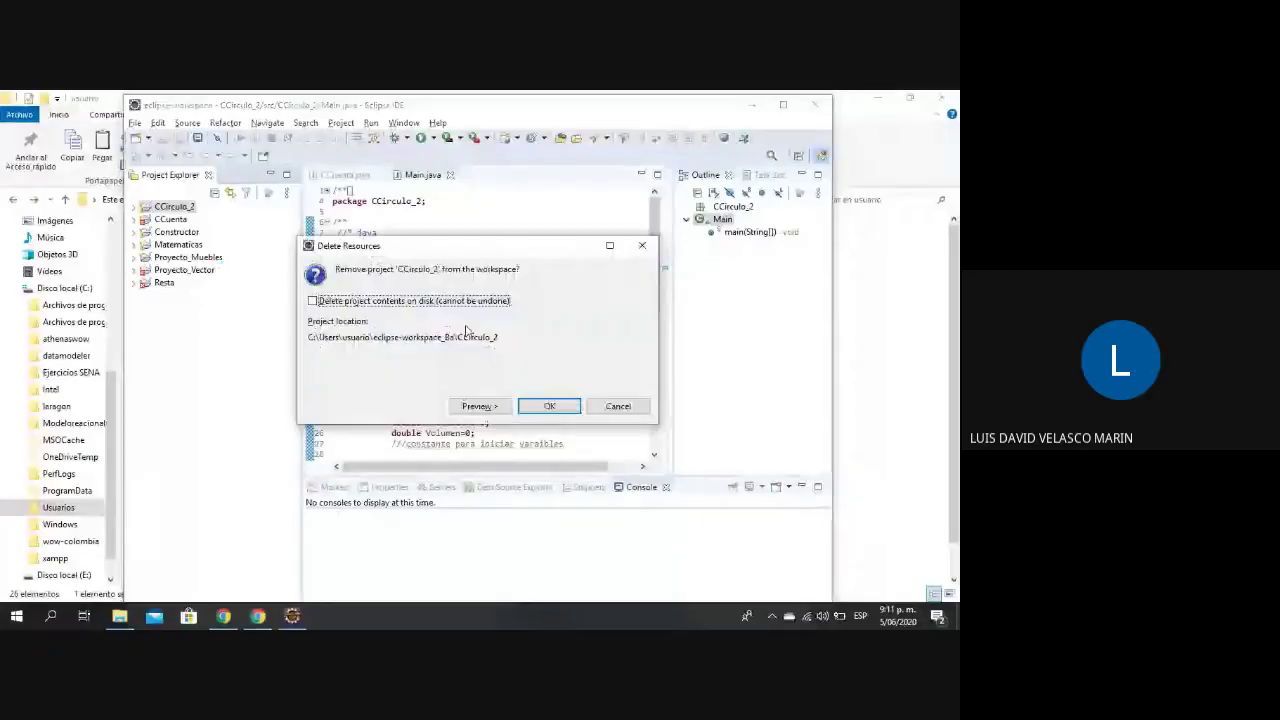
{"action": "left_click", "coordinate": [550, 406]}
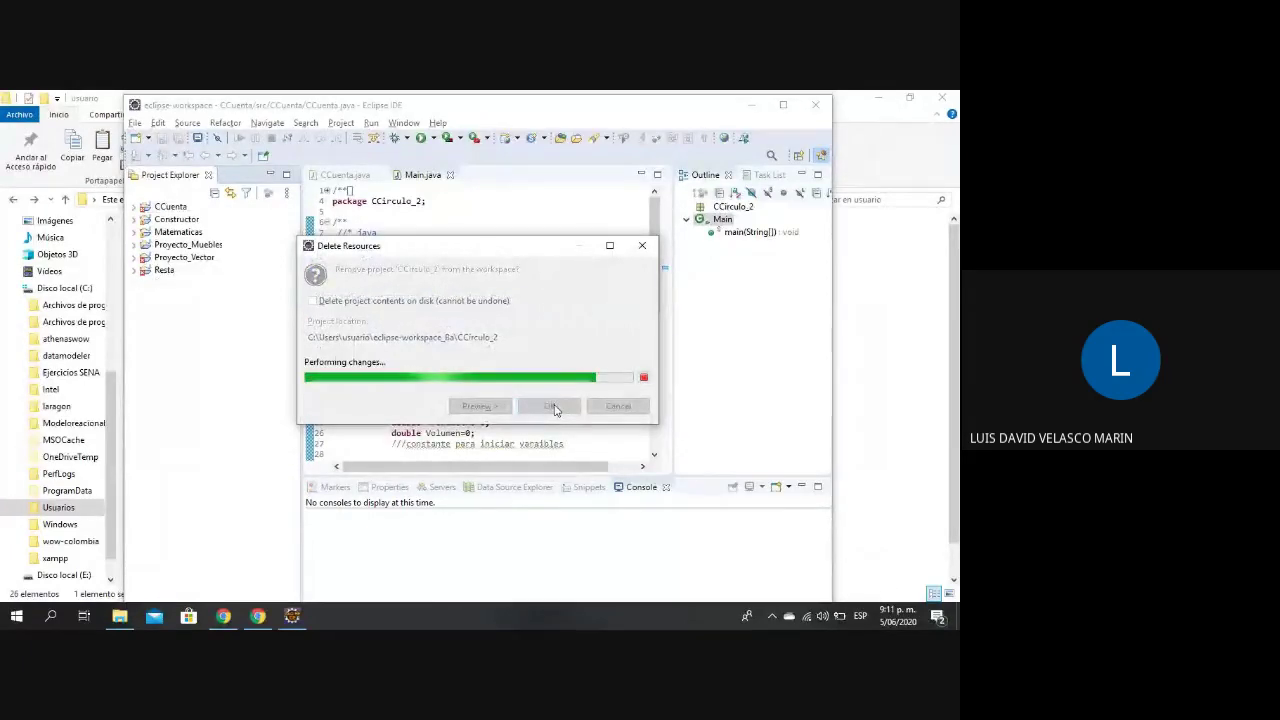
Switch to File Explorer and copy the CCirculo_2 folder from the eclipse-workspace_Ba folder.
{"action": "left_click", "coordinate": [751, 107]}
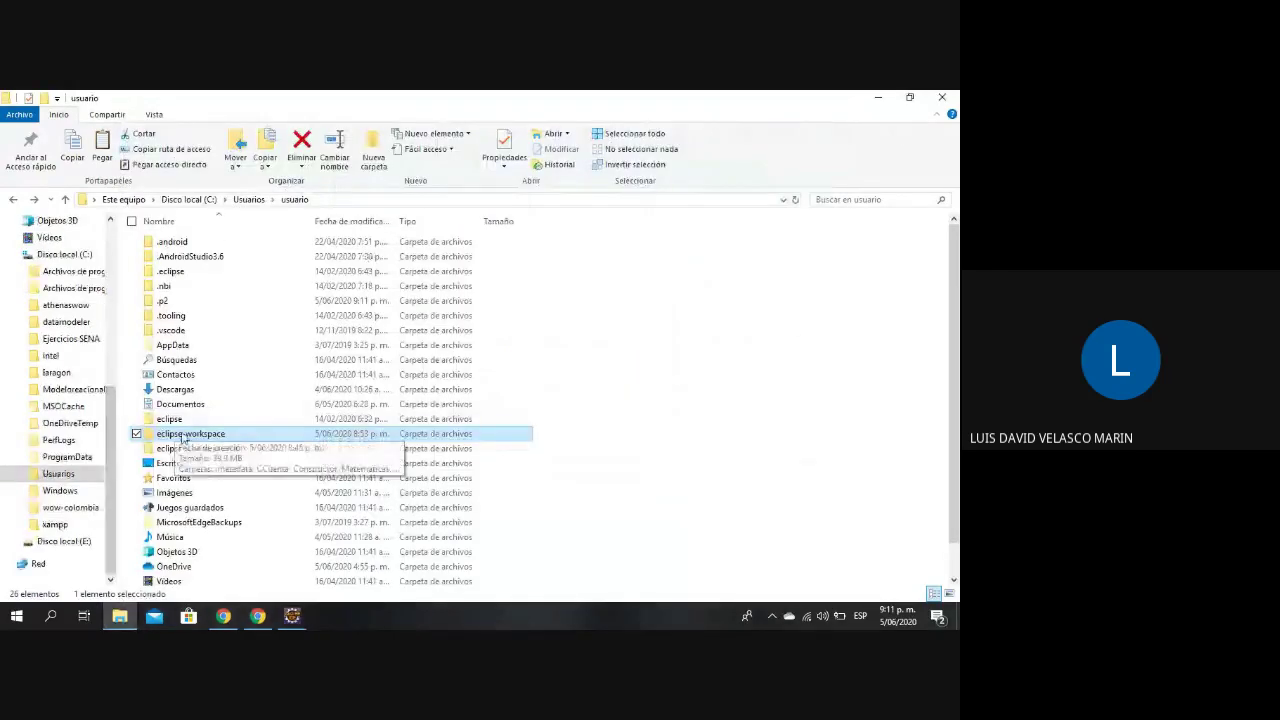
{"action": "double_click", "coordinate": [190, 434]}
{"action": "left_click", "coordinate": [13, 200]}
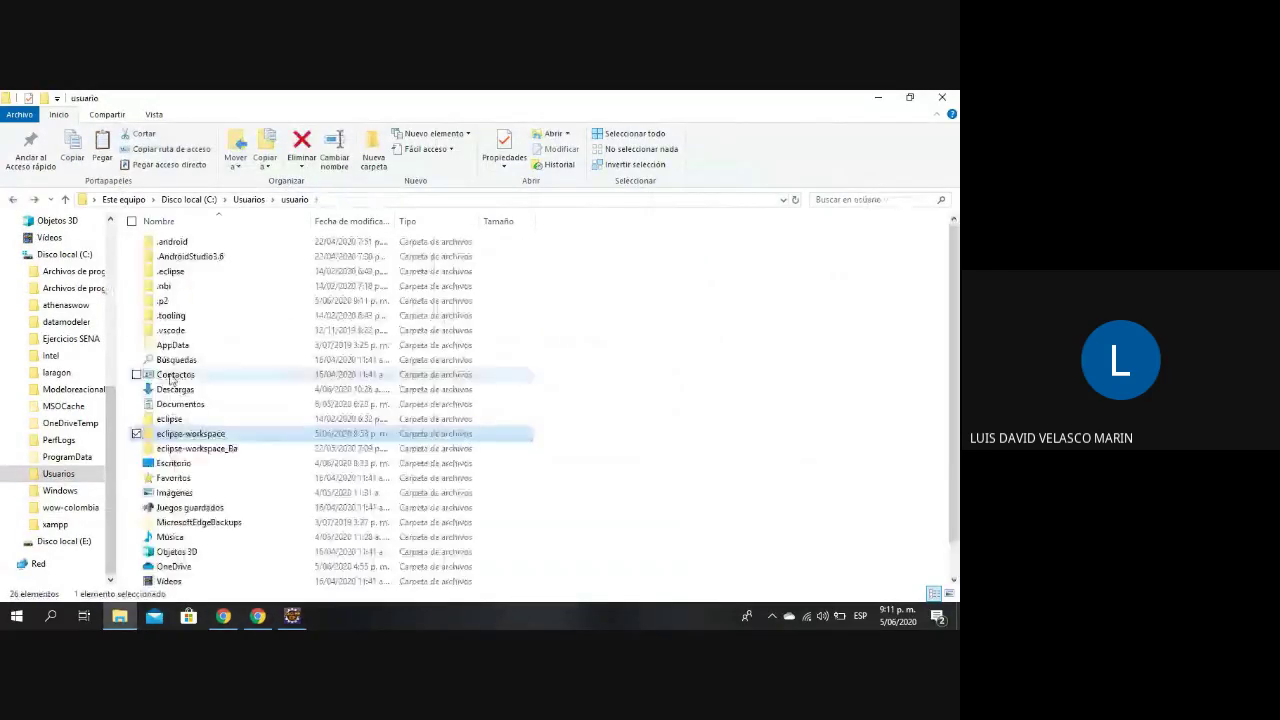
{"action": "double_click", "coordinate": [200, 449]}
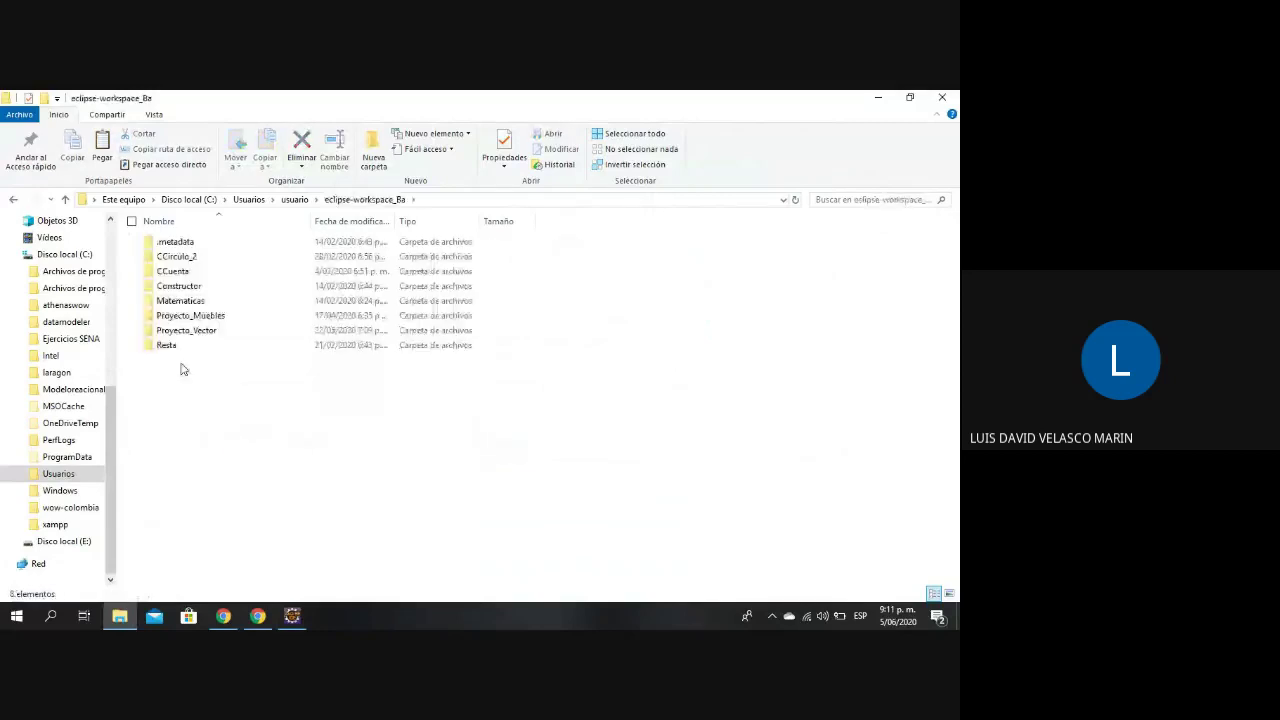
{"action": "left_click", "coordinate": [193, 257]}
{"action": "right_click", "coordinate": [195, 256]}
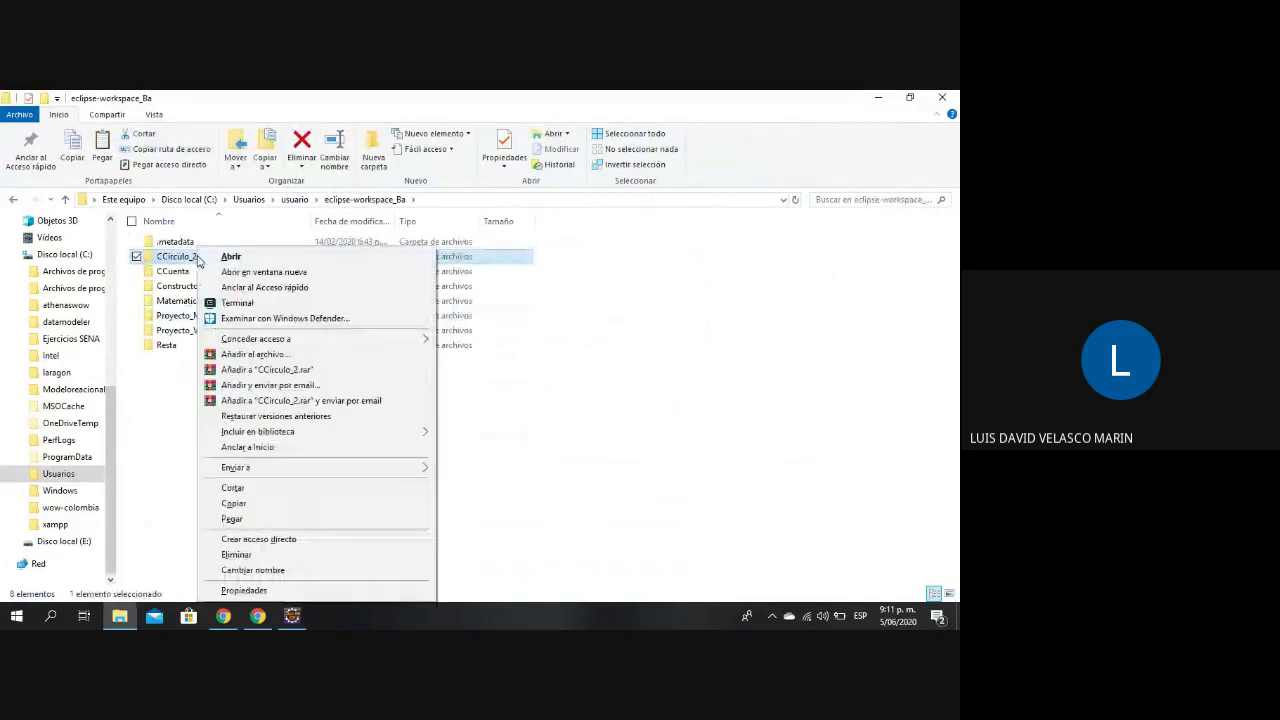
{"action": "left_click", "coordinate": [234, 519]}
Return to the eclipse-workspace folder in File Explorer, then exit the Eclipse IDE before adding the copied project.
{"action": "left_click", "coordinate": [13, 200]}
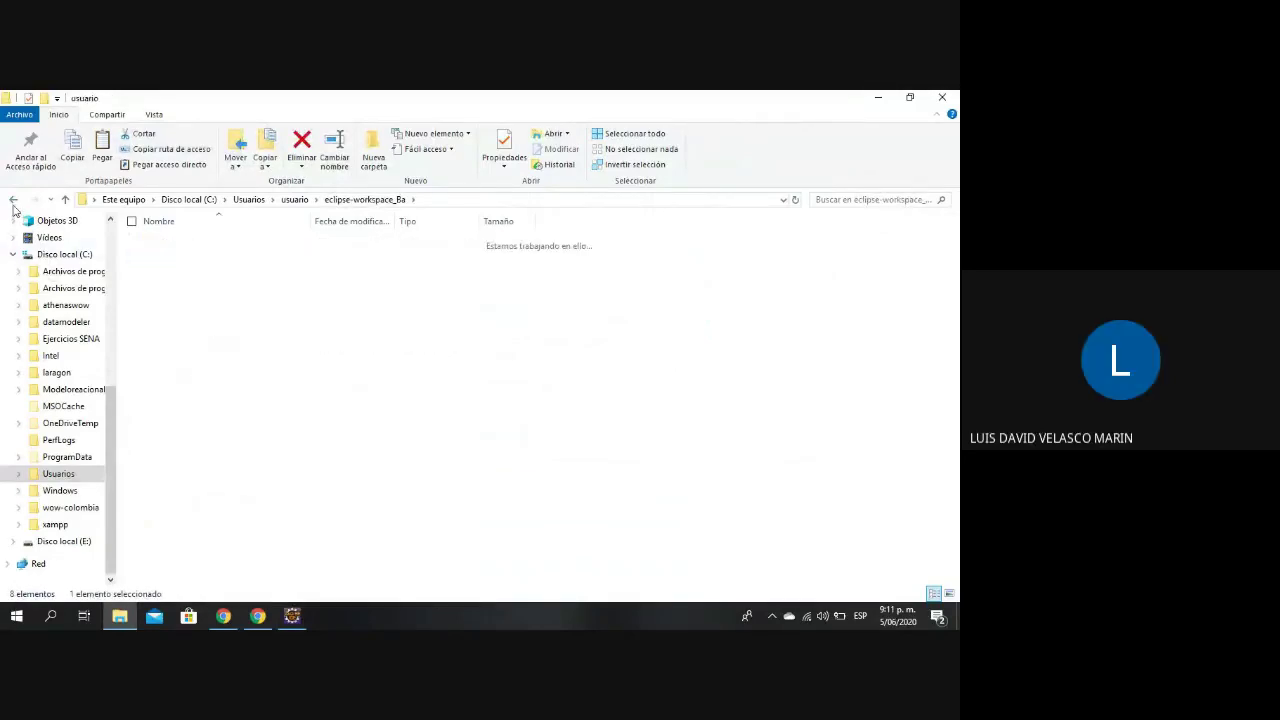
{"action": "left_click", "coordinate": [13, 200]}
{"action": "right_click", "coordinate": [203, 352]}
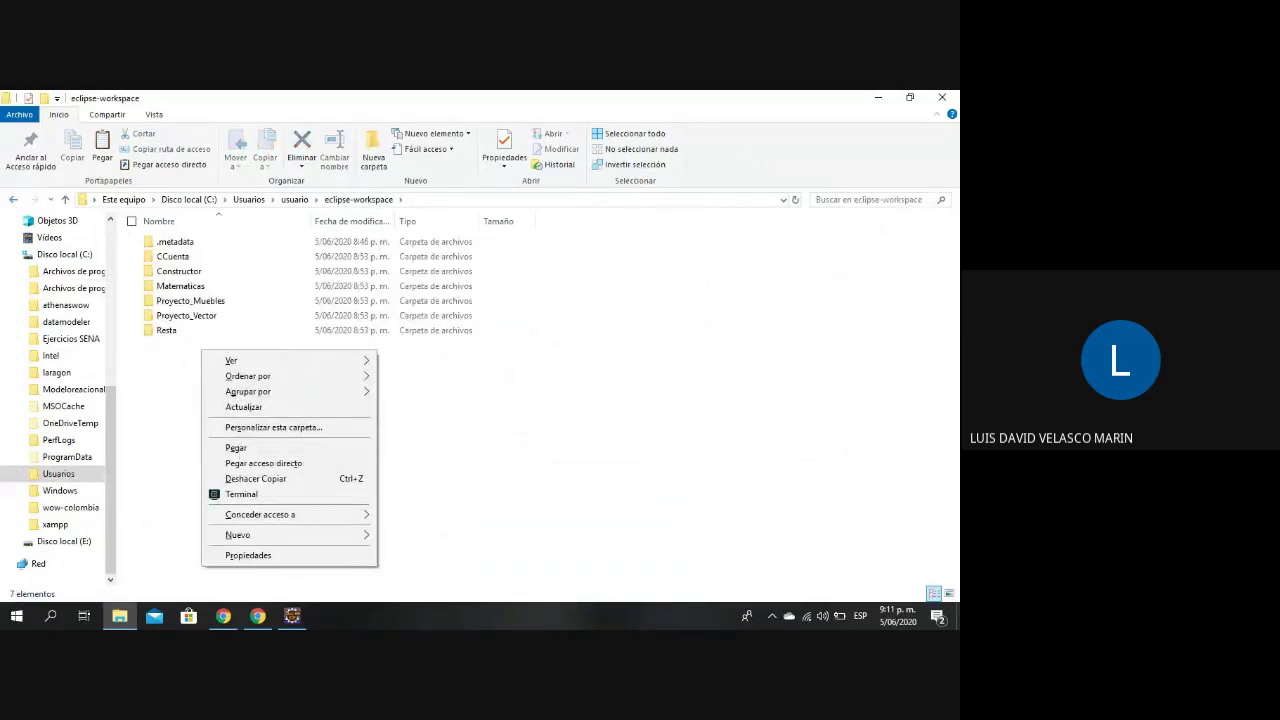
{"action": "left_click", "coordinate": [299, 617]}
{"action": "left_click", "coordinate": [815, 105]}
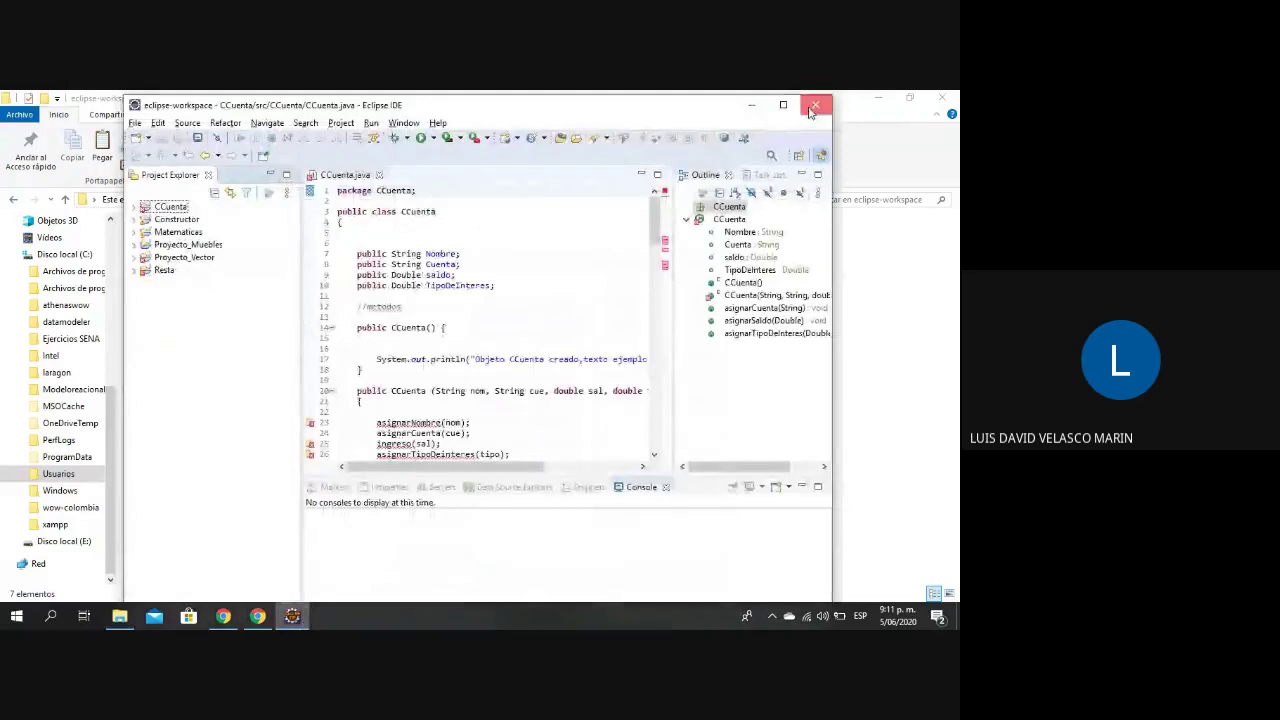
{"action": "left_click", "coordinate": [552, 382]}
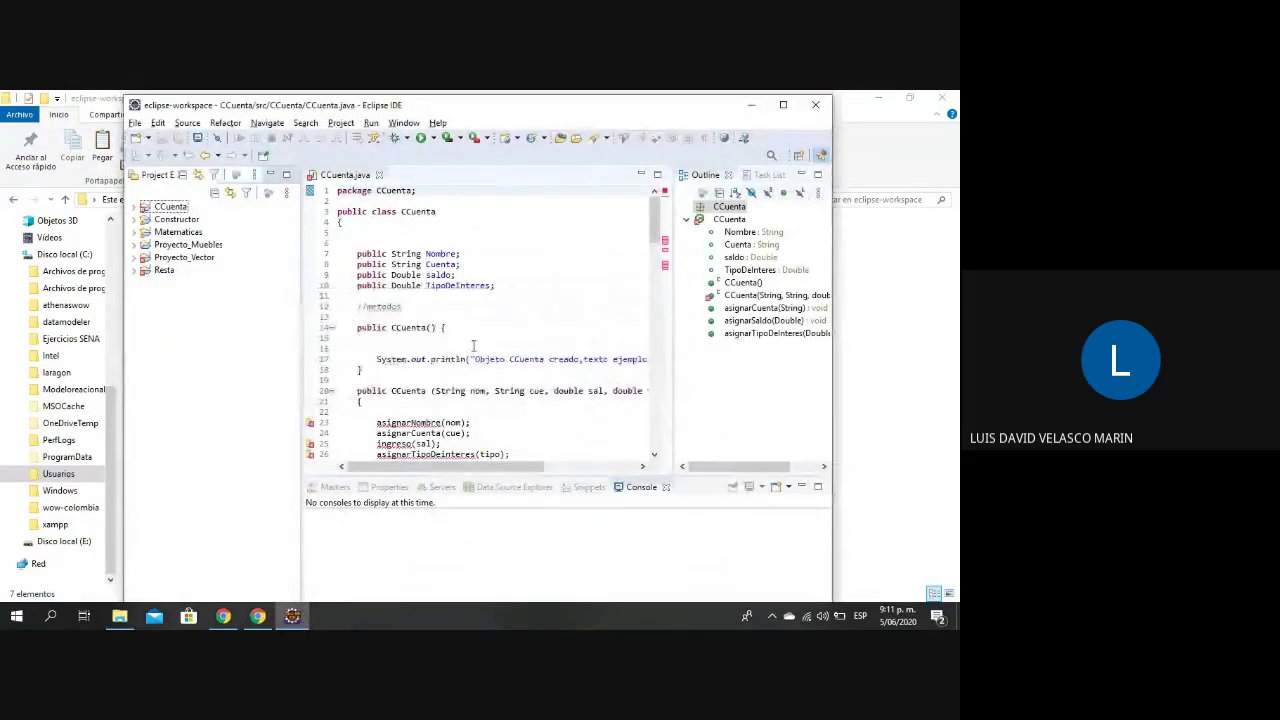
Paste the copied CCirculo_2 folder into the eclipse-workspace folder.
{"action": "right_click", "coordinate": [207, 367]}
{"action": "left_click", "coordinate": [254, 464]}
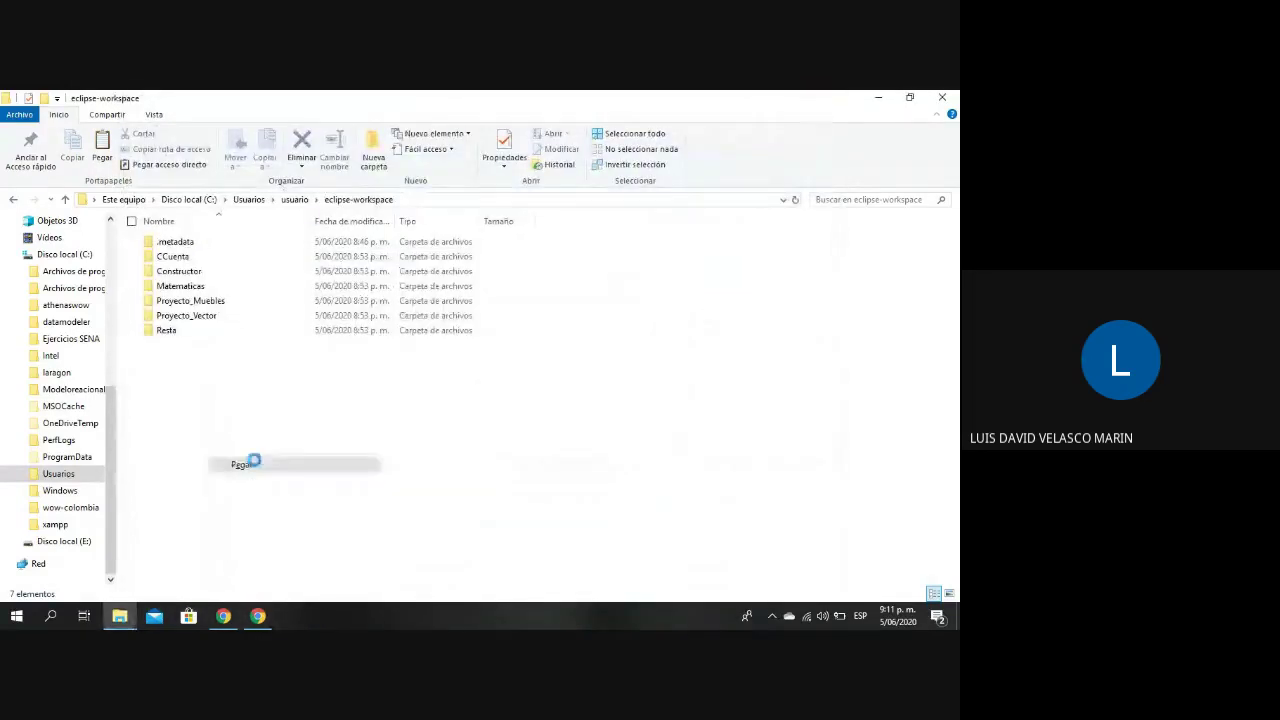
{"action": "left_click", "coordinate": [254, 464]}
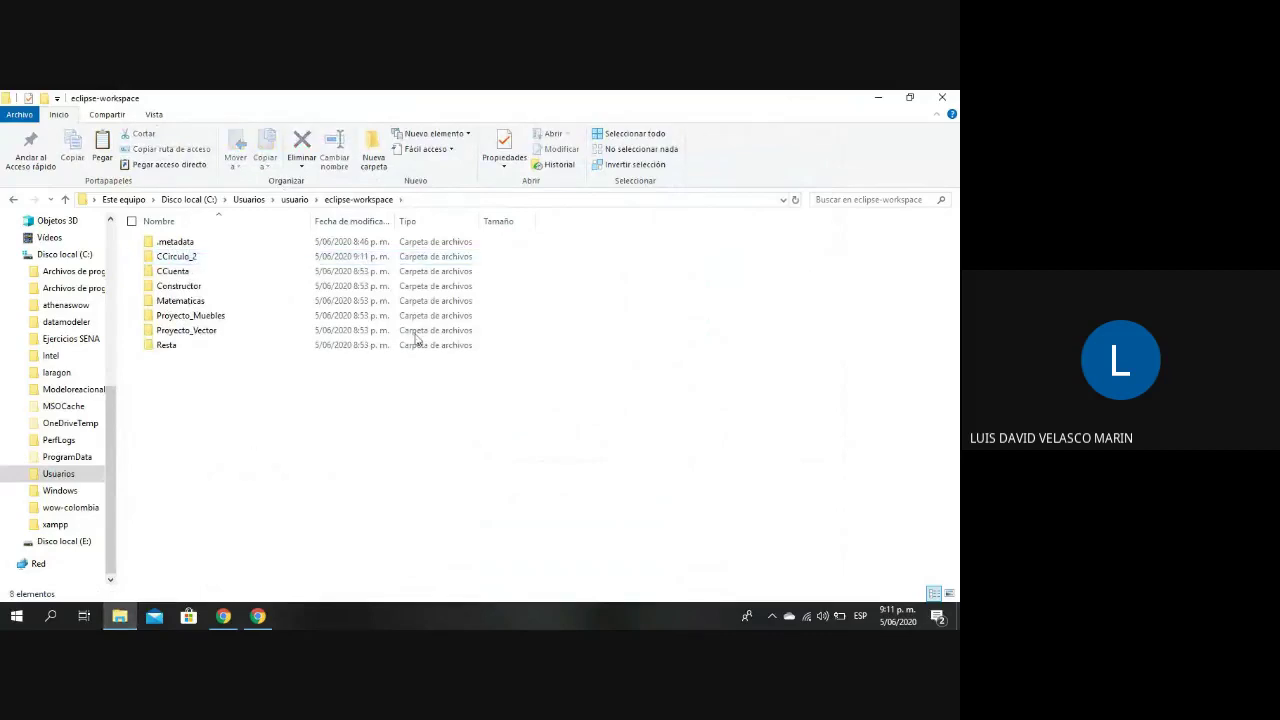
Close the File Explorer window and relaunch Eclipse IDE from the desktop, keeping it open at the exit confirmation.
{"action": "left_click", "coordinate": [935, 96]}
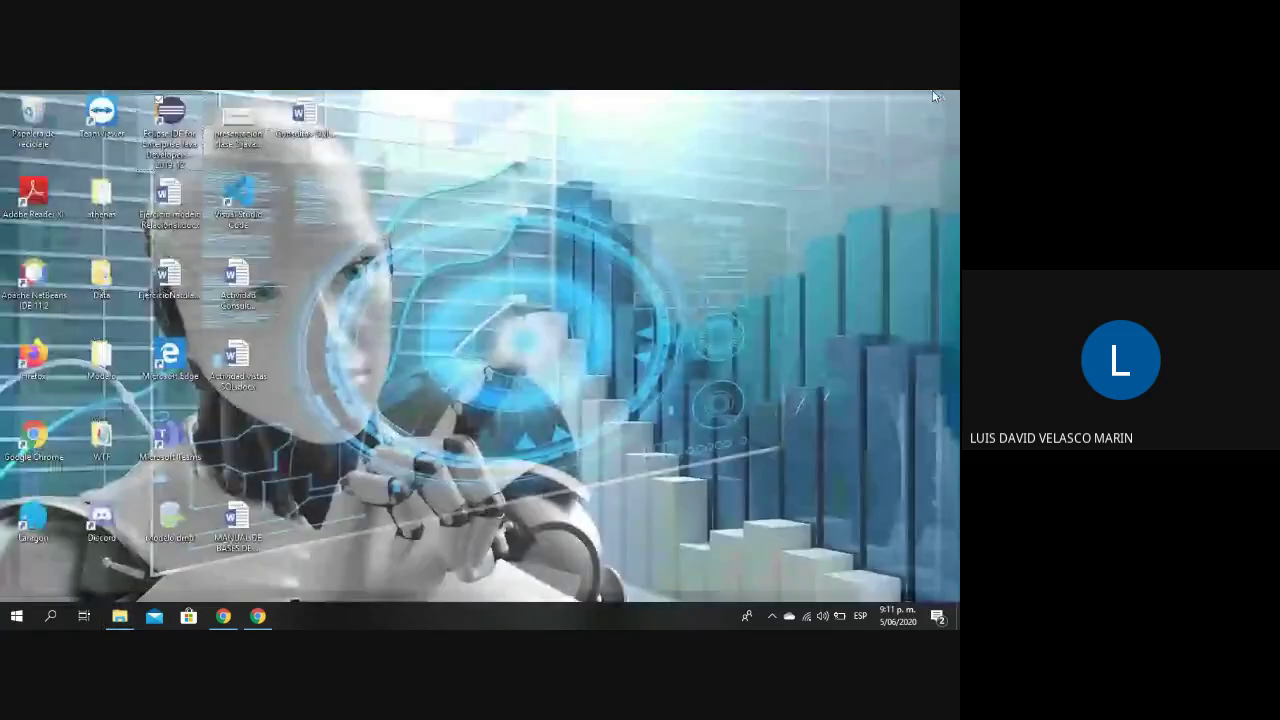
{"action": "double_click", "coordinate": [170, 112]}
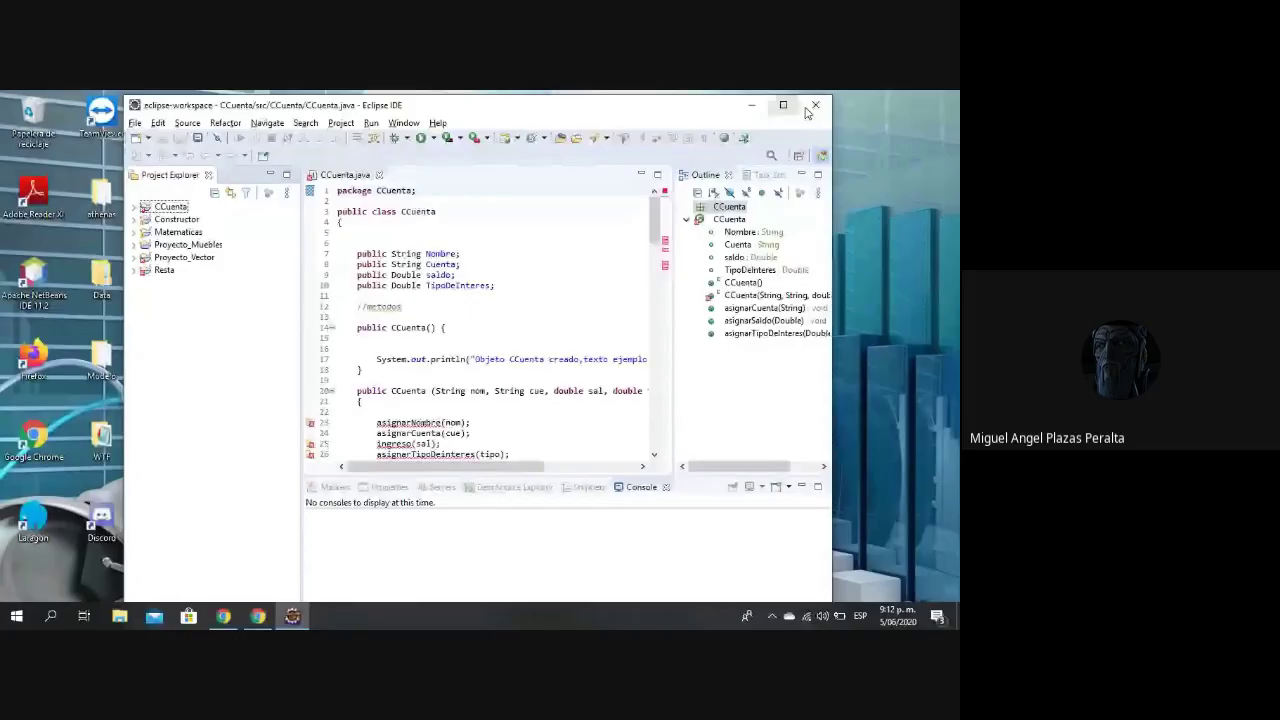
{"action": "left_click", "coordinate": [814, 106]}
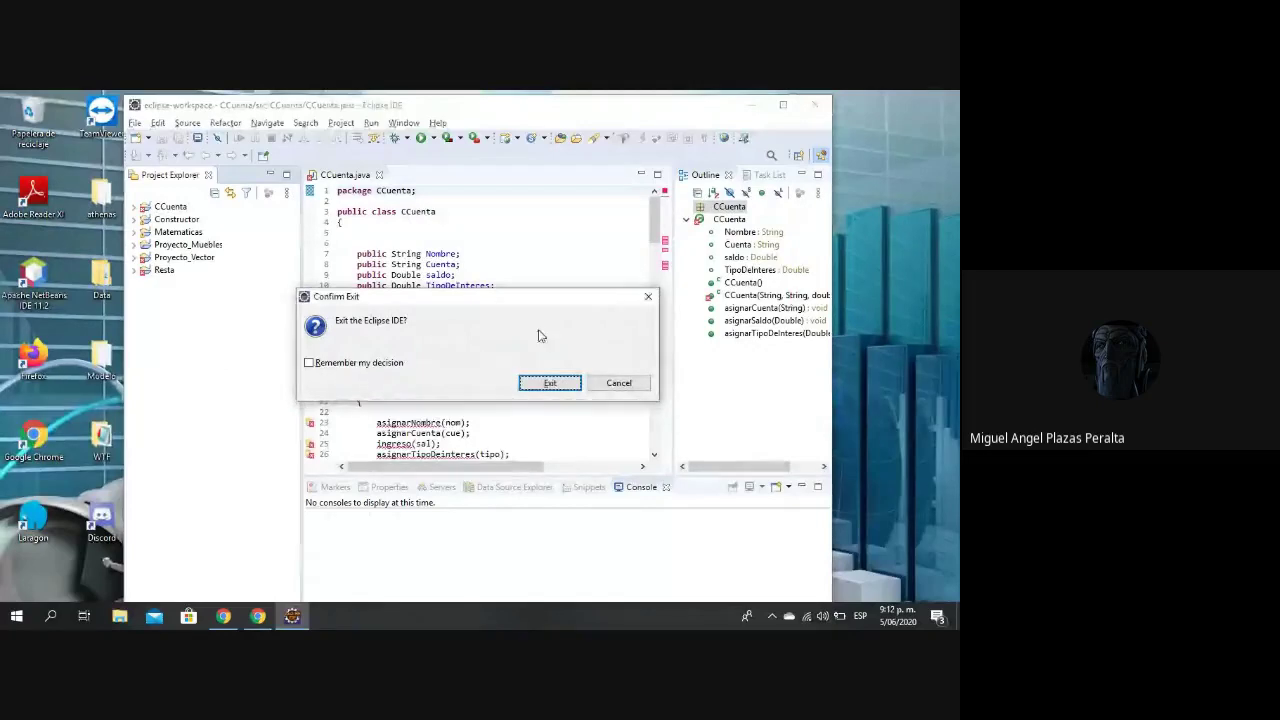
{"action": "left_click", "coordinate": [618, 383]}
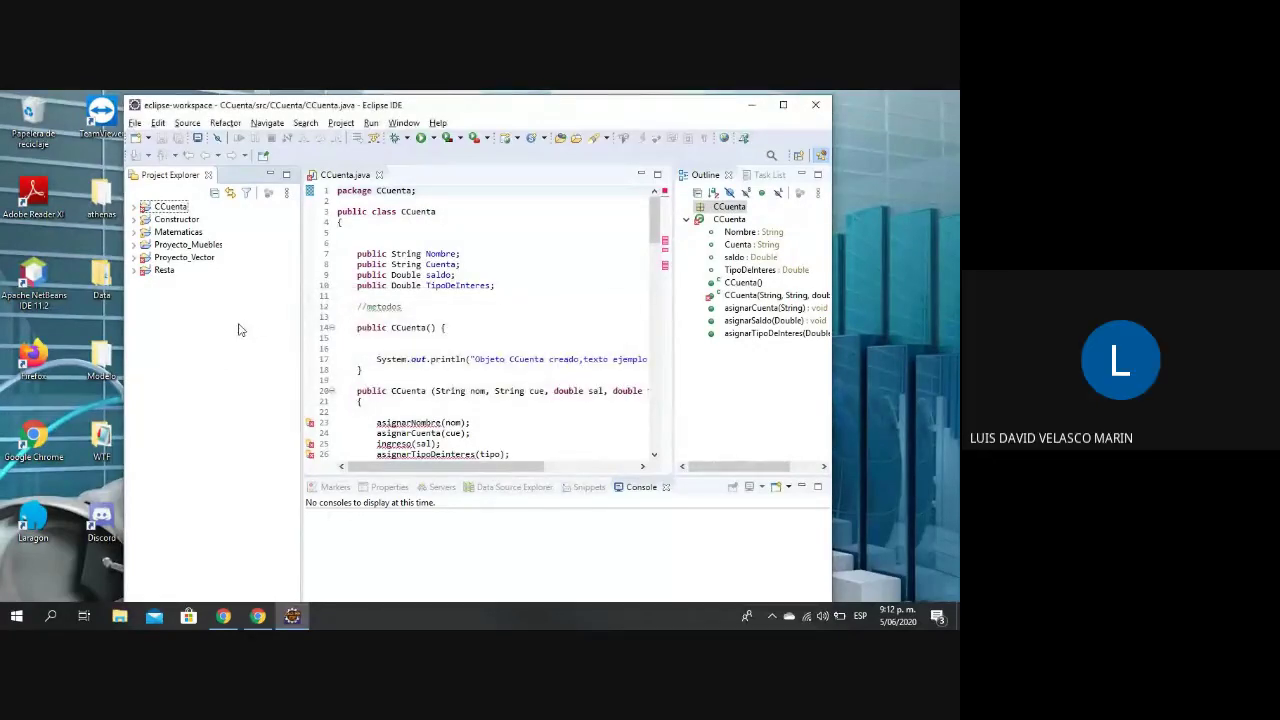
Start an import in Eclipse with the Existing Projects into Workspace wizard.
{"action": "left_click", "coordinate": [135, 123]}
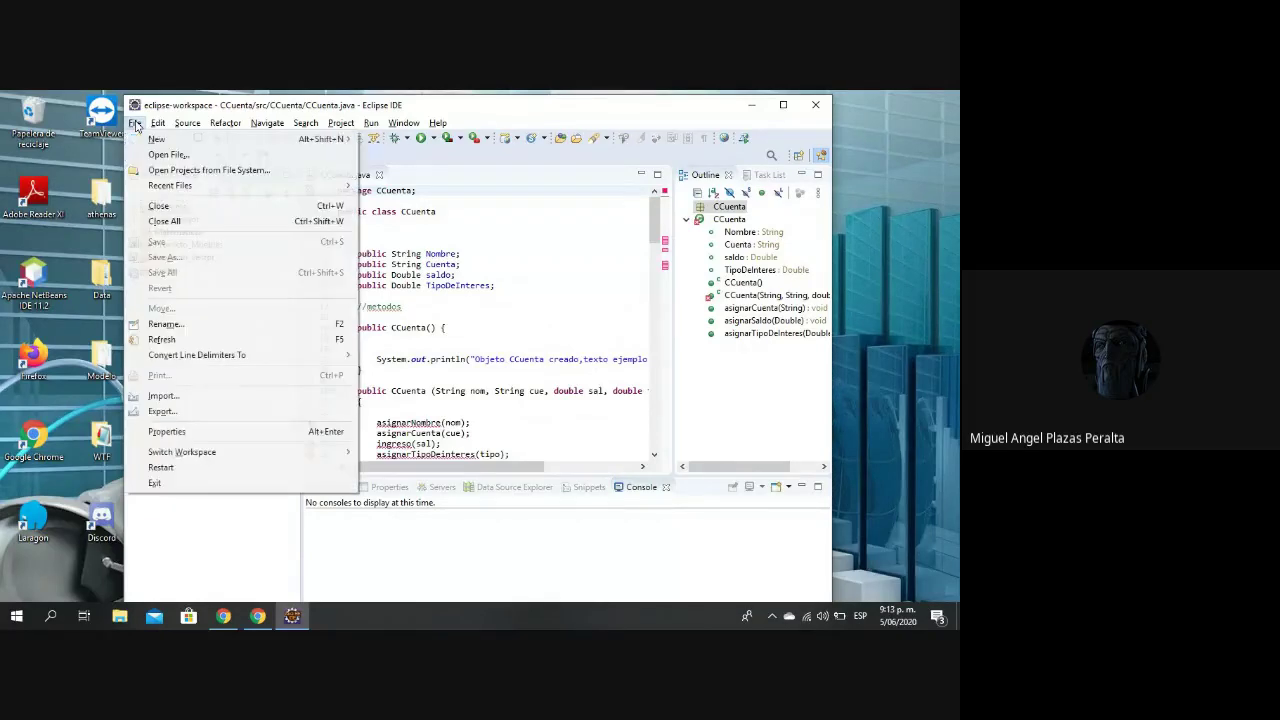
{"action": "left_click", "coordinate": [162, 396]}
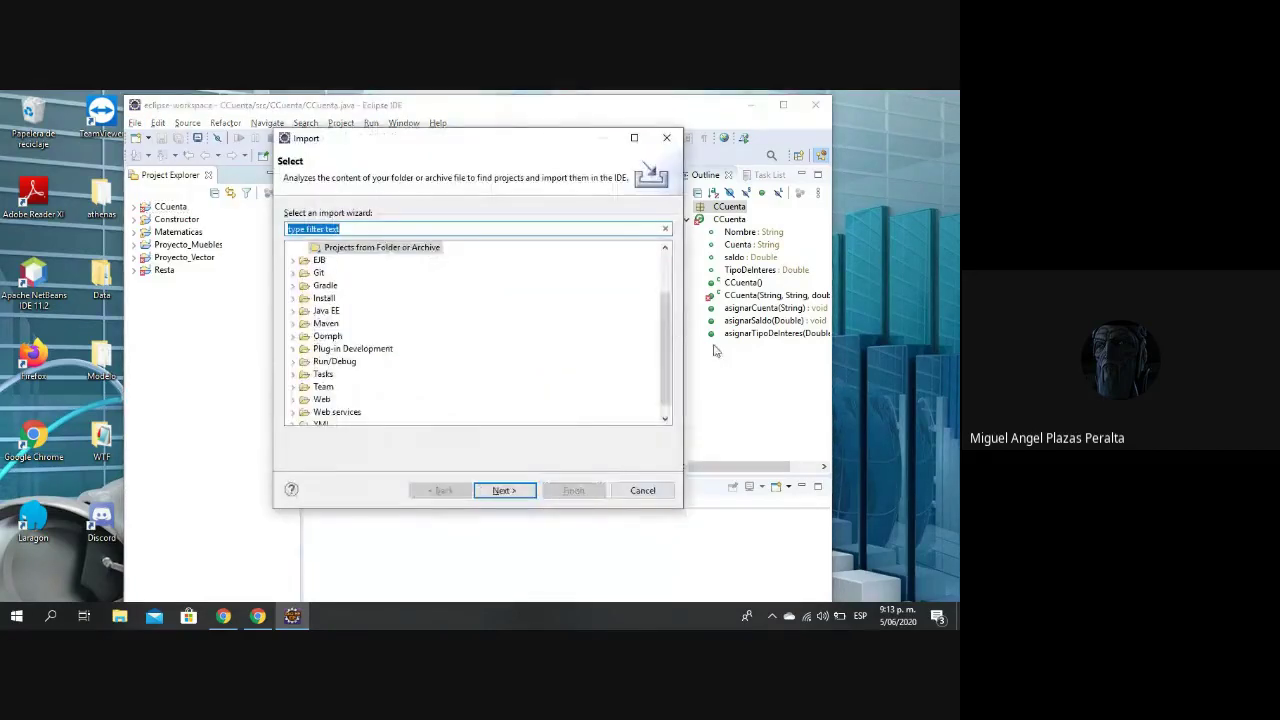
{"action": "left_click_drag", "start_coordinate": [666, 340], "coordinate": [661, 302]}
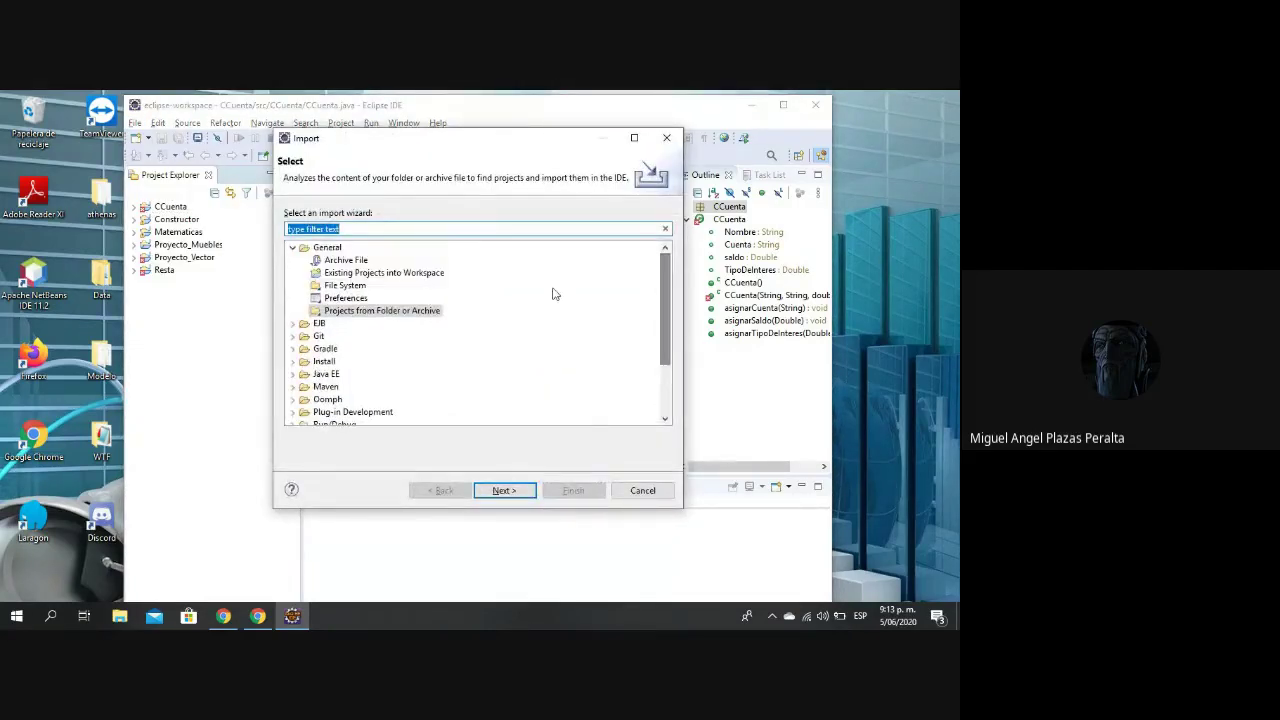
{"action": "double_click", "coordinate": [446, 274]}
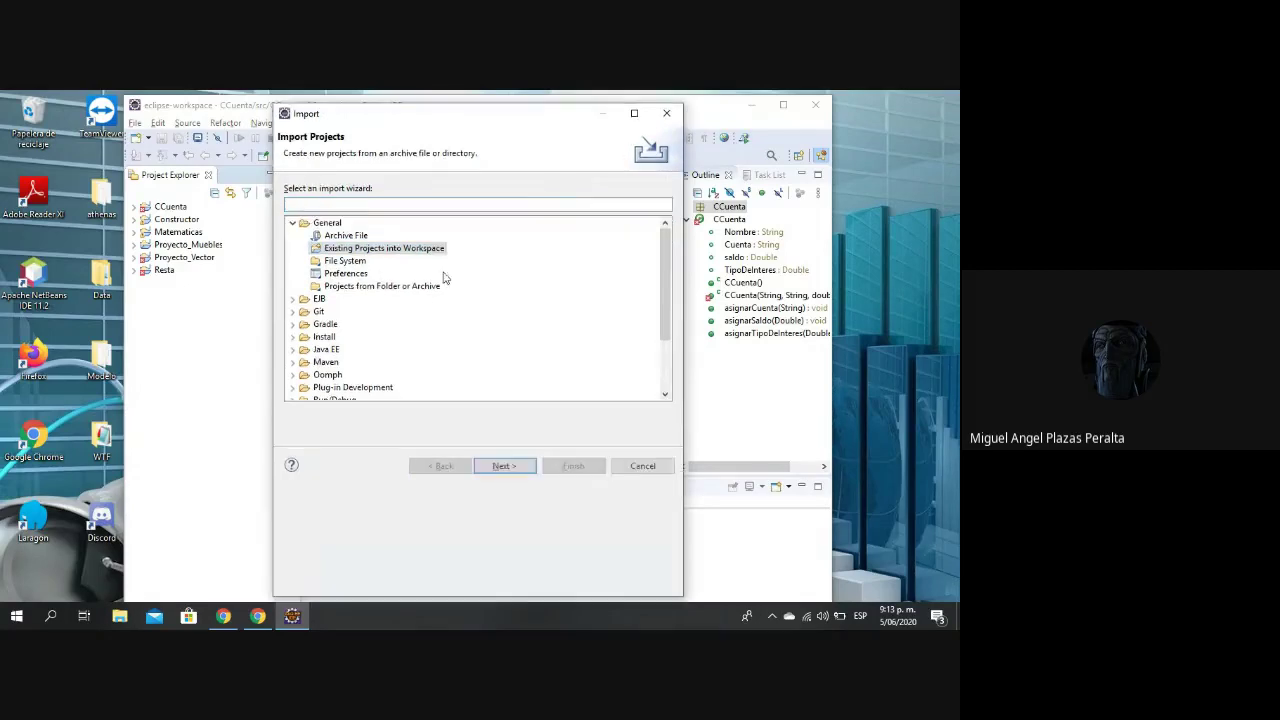
Choose C:\Usuarios\usuario\eclipse-workspace\CCirculo_2 as the root directory and finish importing the project.
{"action": "left_click", "coordinate": [641, 191]}
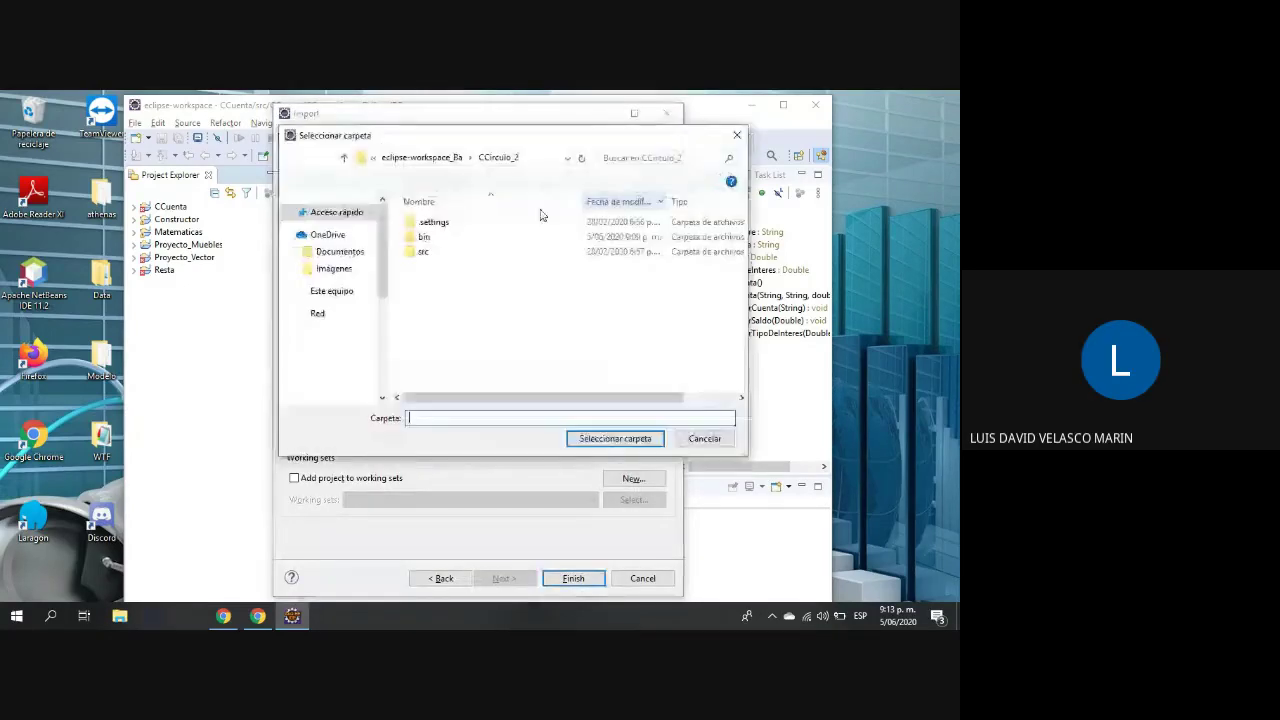
{"action": "scroll", "coordinate": [388, 336], "scroll_direction": "down", "scroll_amount": 3}
{"action": "scroll", "coordinate": [388, 336], "scroll_direction": "down", "scroll_amount": 2}
{"action": "left_click", "coordinate": [360, 340]}
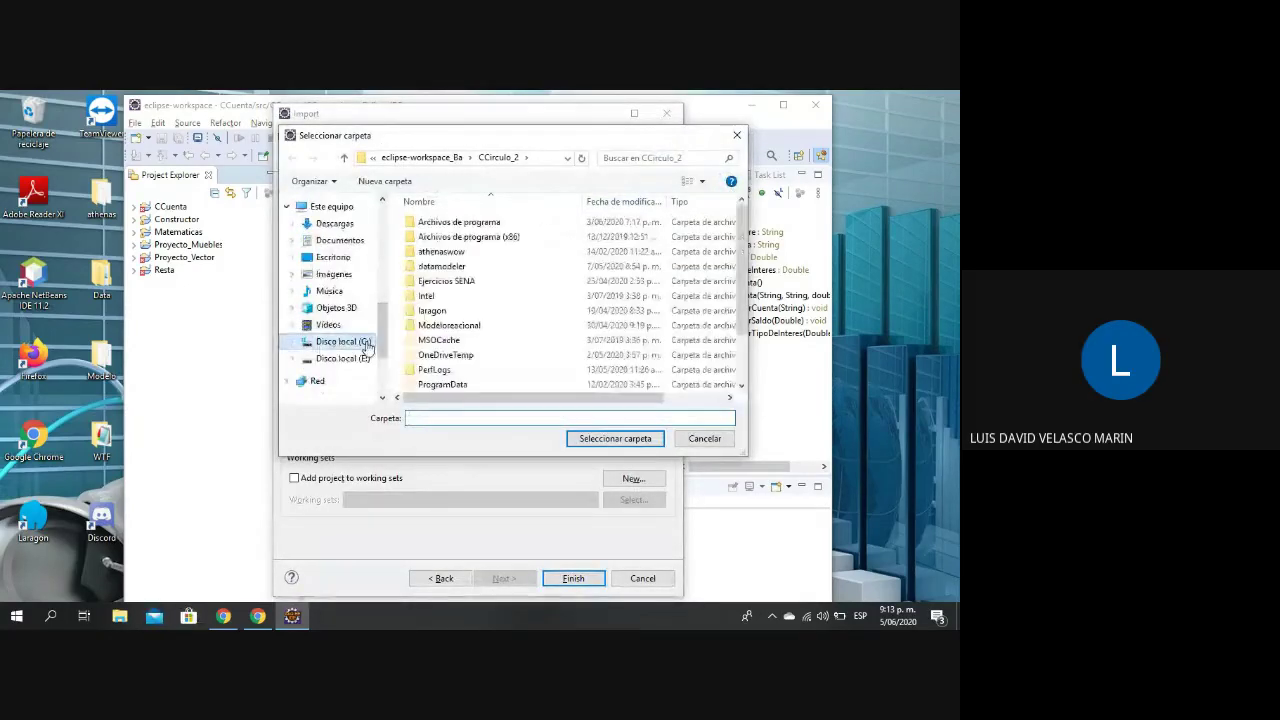
{"action": "scroll", "coordinate": [469, 371], "scroll_direction": "down", "scroll_amount": 2}
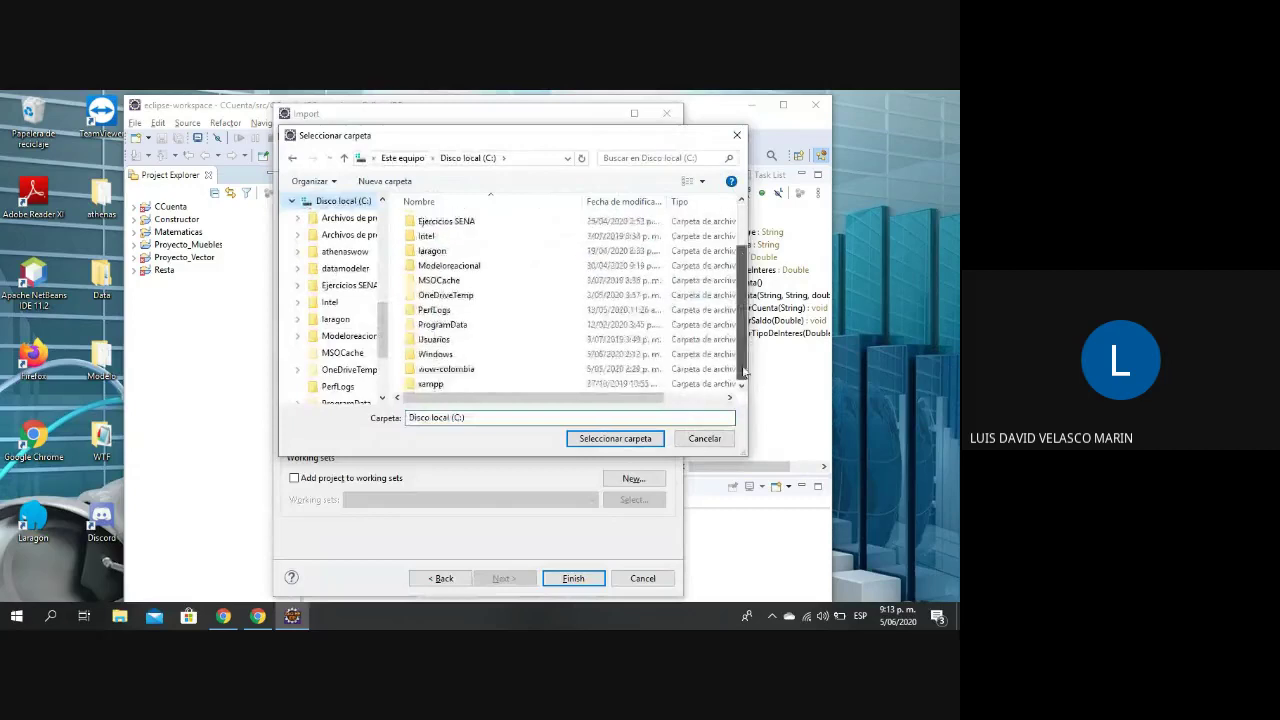
{"action": "double_click", "coordinate": [459, 352]}
{"action": "left_click", "coordinate": [430, 253]}
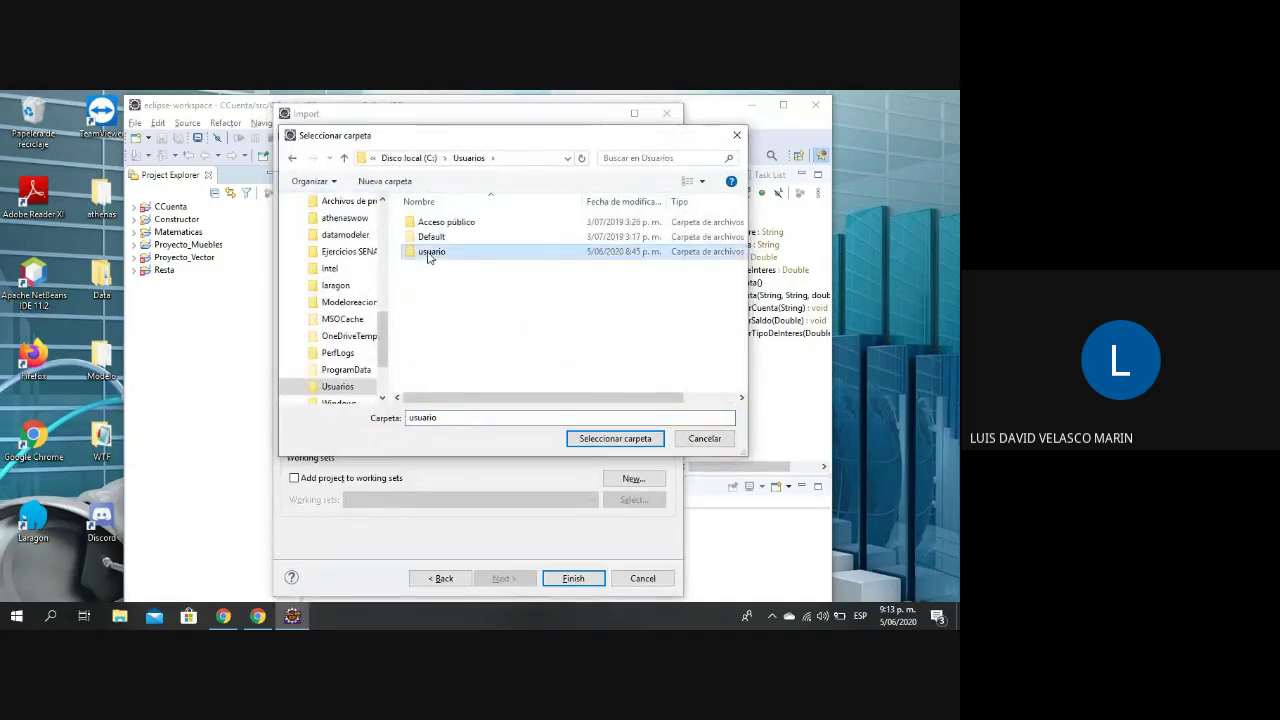
{"action": "double_click", "coordinate": [430, 252]}
{"action": "scroll", "coordinate": [440, 270], "scroll_direction": "down", "scroll_amount": 3}
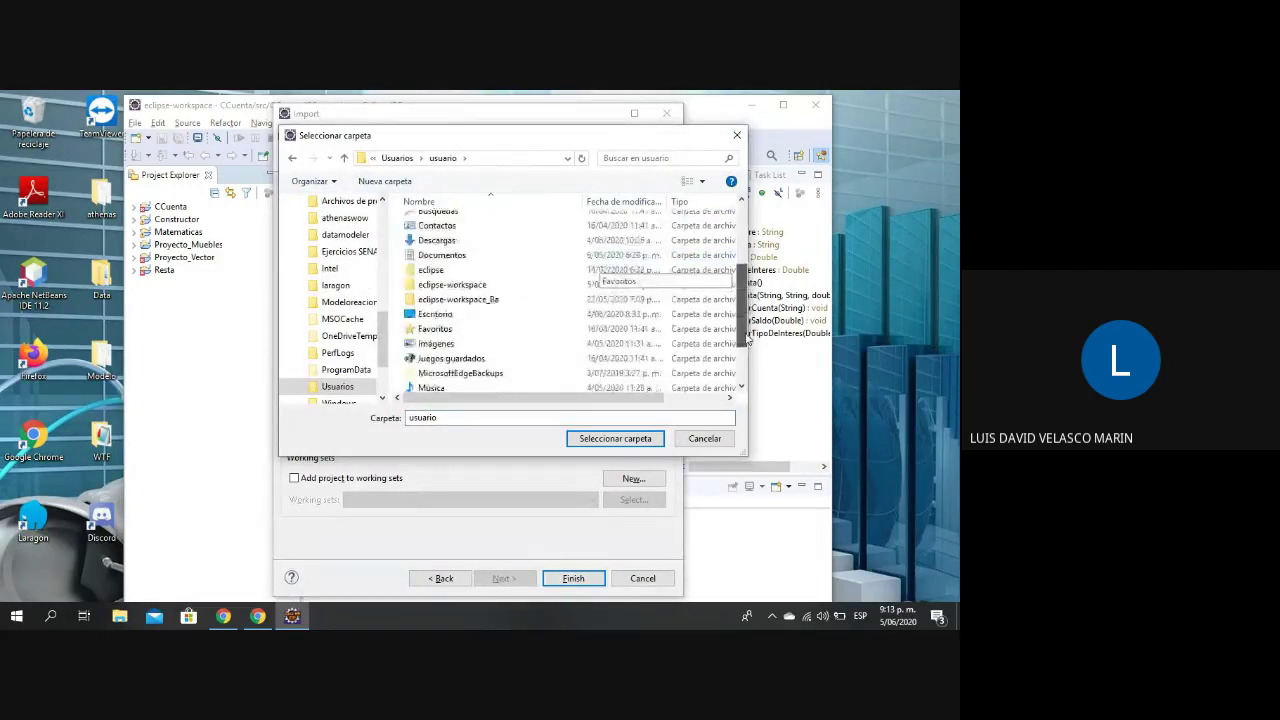
{"action": "left_click", "coordinate": [452, 298]}
{"action": "double_click", "coordinate": [452, 298]}
{"action": "left_click", "coordinate": [472, 238]}
{"action": "left_click", "coordinate": [597, 444]}
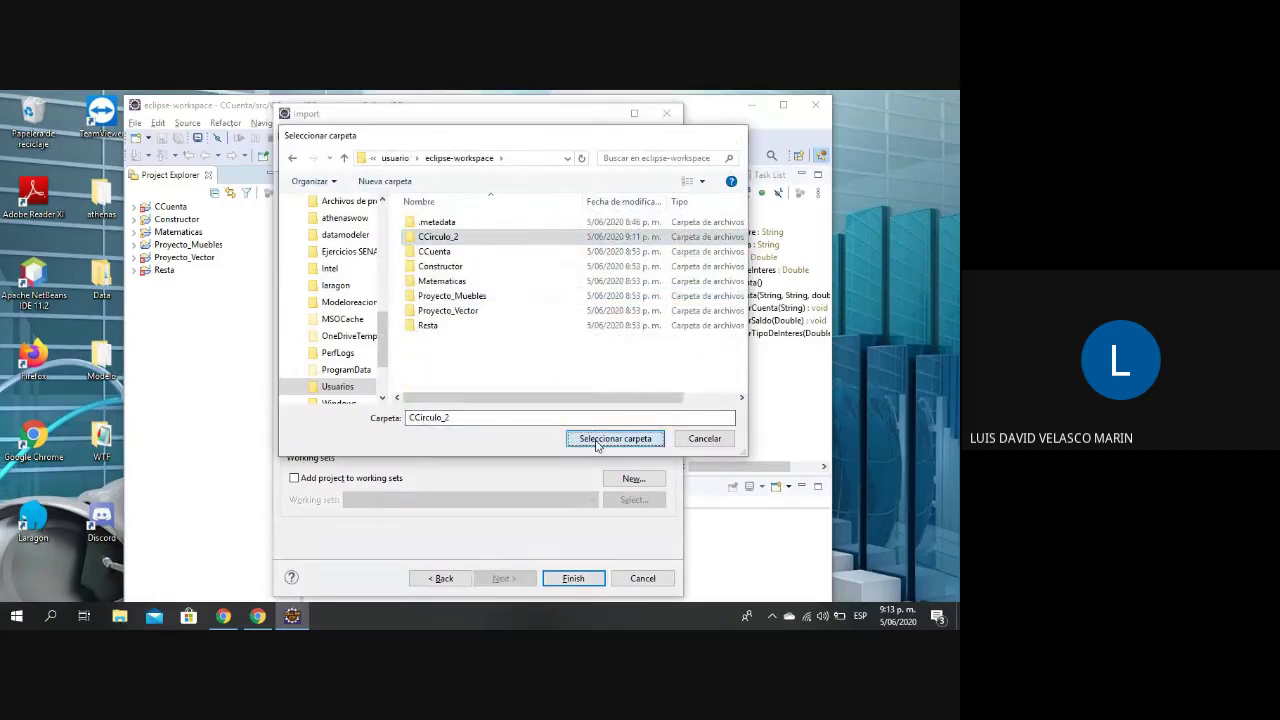
{"action": "left_click", "coordinate": [573, 578]}
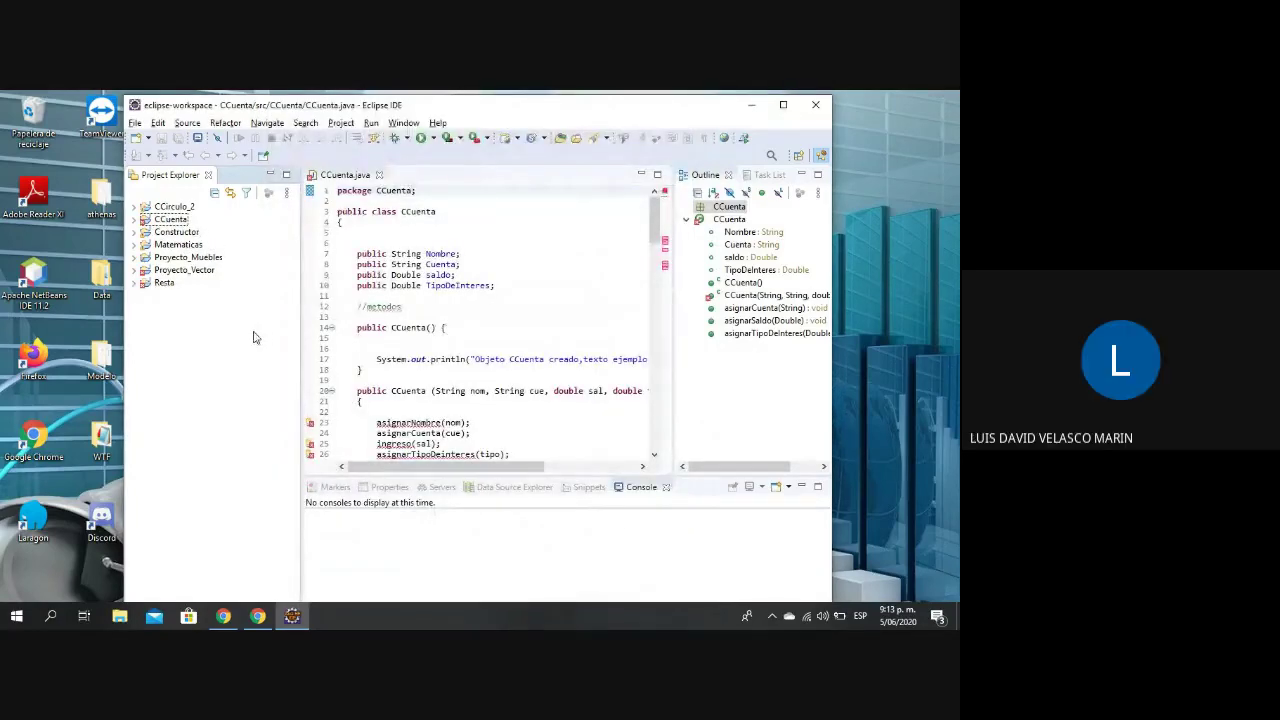
Exit Eclipse and open C:\Usuarios\usuario\eclipse-workspace in File Explorer to check that the CCirculo_2 folder is stored there.
{"action": "left_click", "coordinate": [816, 104]}
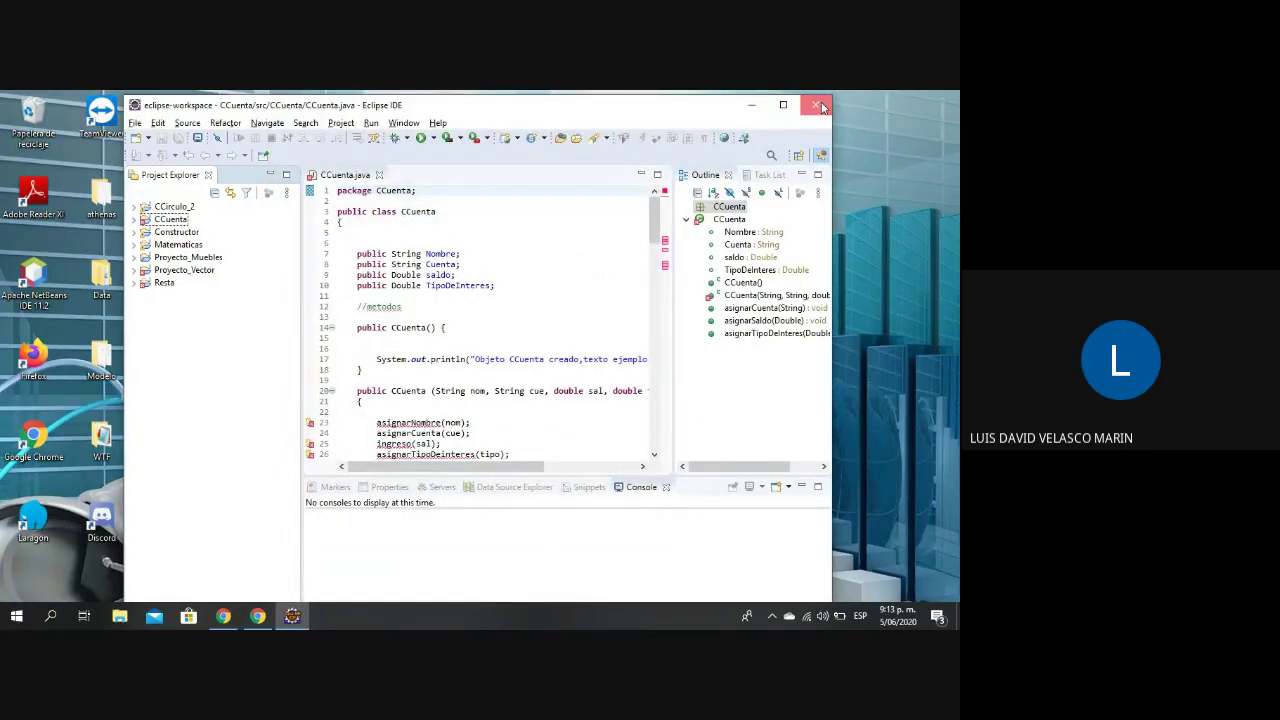
{"action": "left_click", "coordinate": [549, 383]}
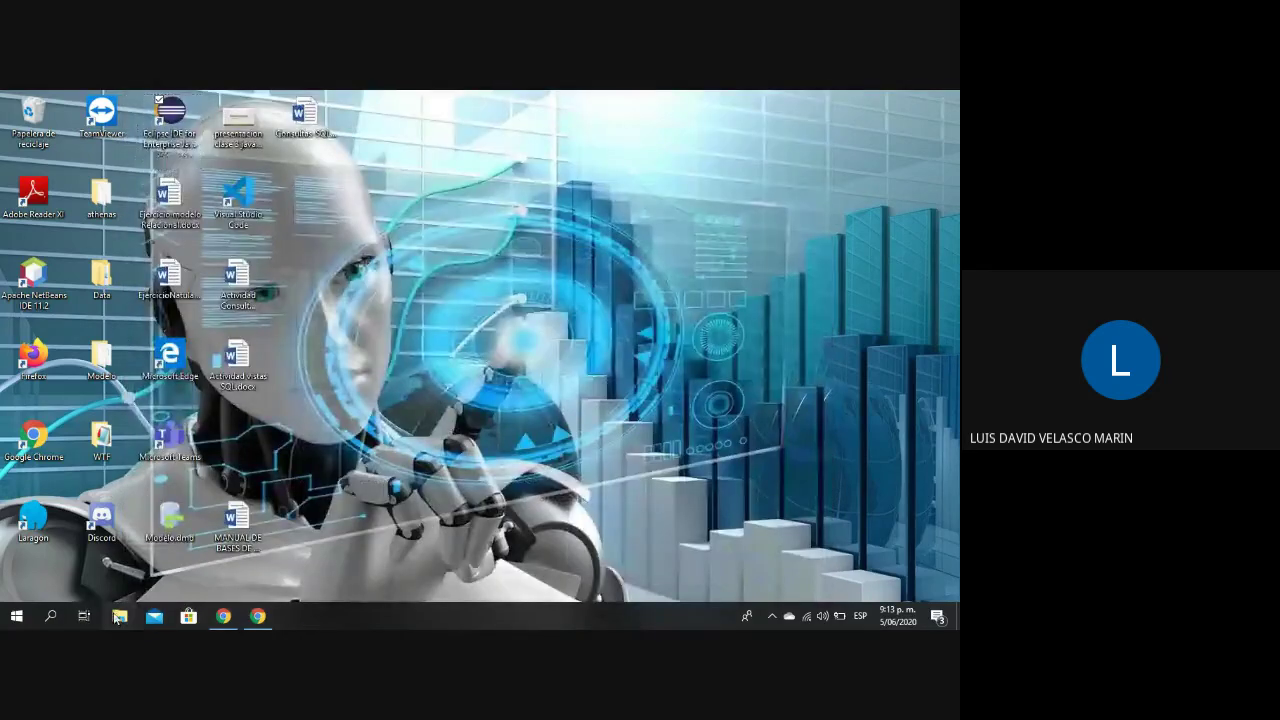
{"action": "left_click", "coordinate": [119, 616]}
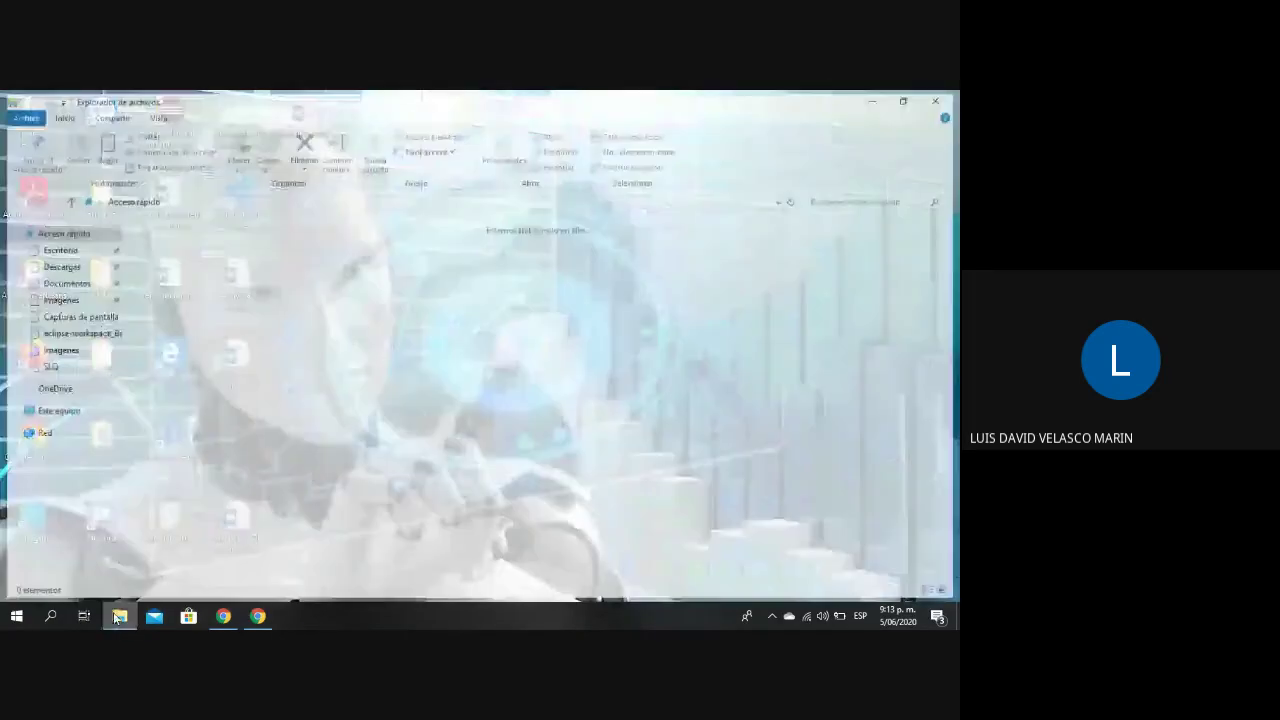
{"action": "scroll", "coordinate": [85, 528], "scroll_direction": "down", "scroll_amount": 2}
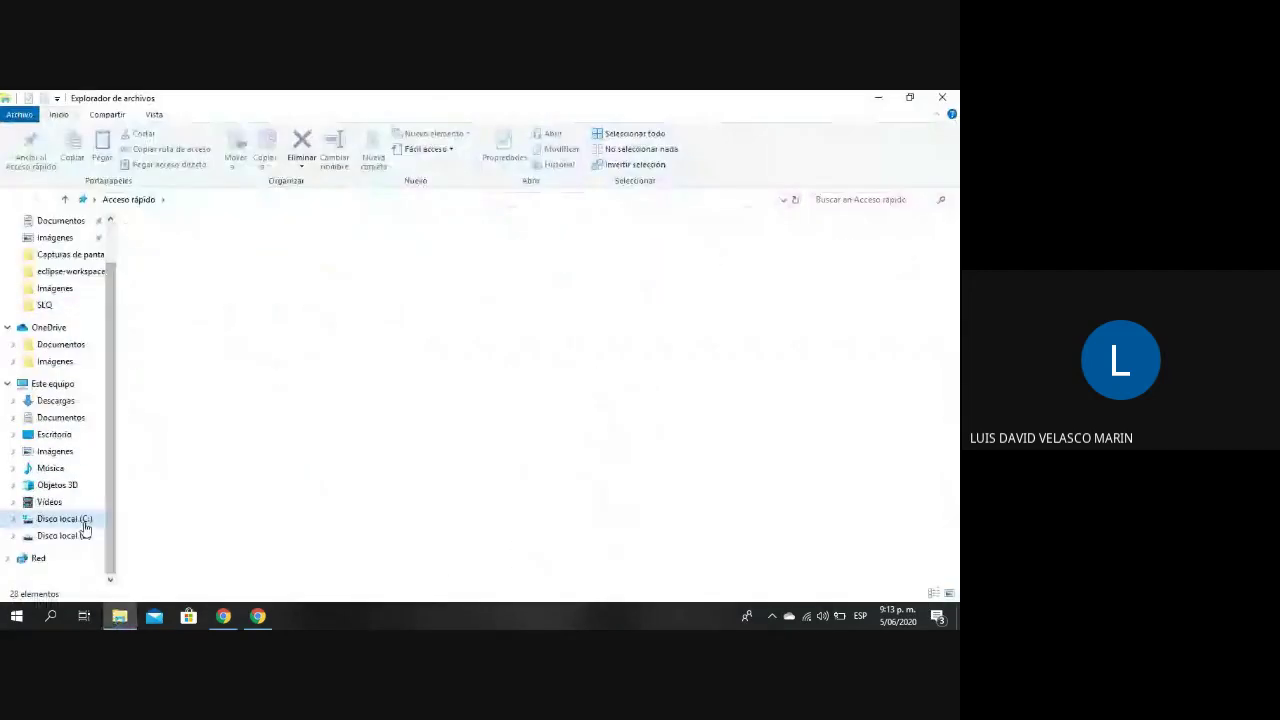
{"action": "left_click", "coordinate": [85, 522]}
{"action": "double_click", "coordinate": [183, 422]}
{"action": "double_click", "coordinate": [175, 275]}
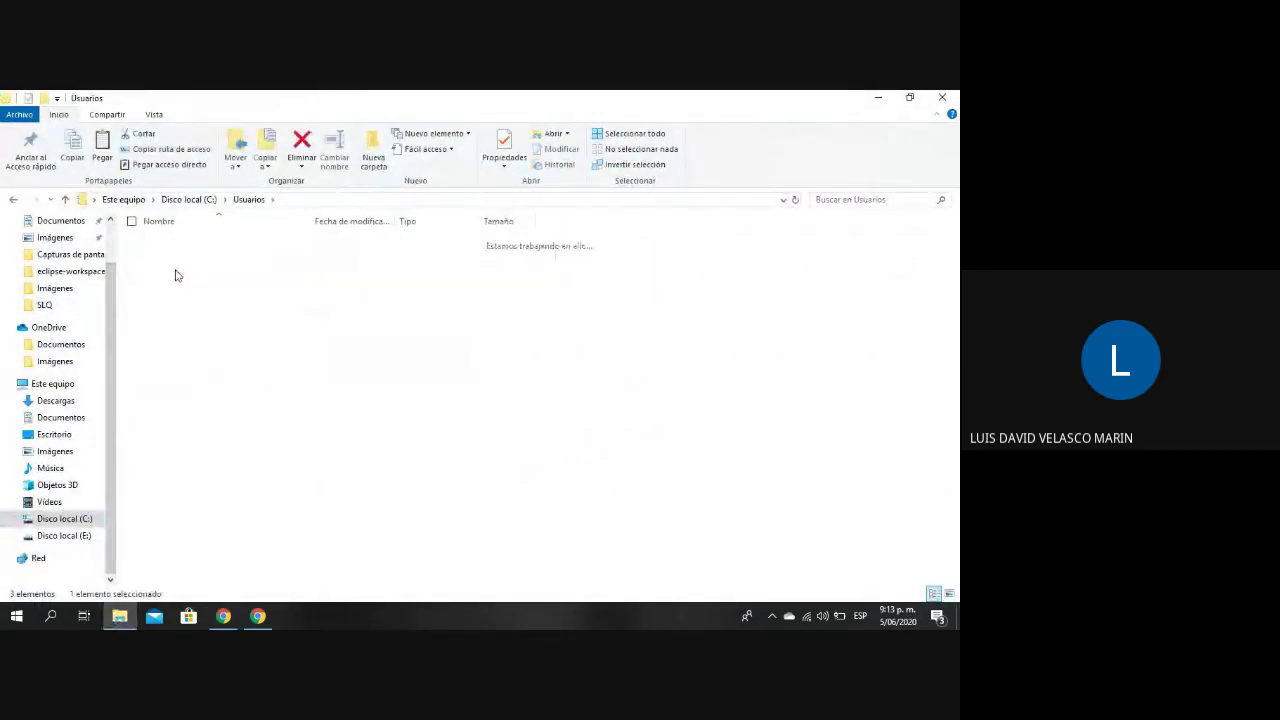
{"action": "double_click", "coordinate": [304, 406]}
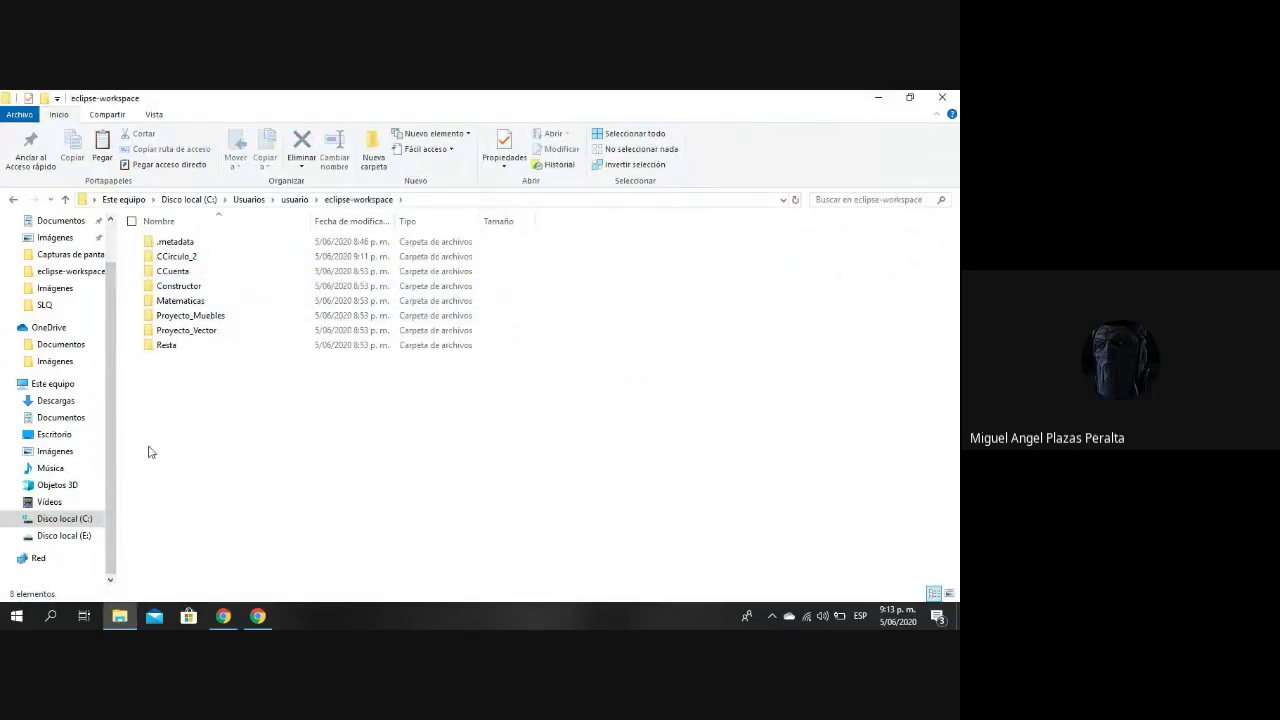
Minimize File Explorer, relaunch Eclipse IDE from the desktop, and look over the project list and the CCuenta.java code.
{"action": "left_click", "coordinate": [877, 98]}
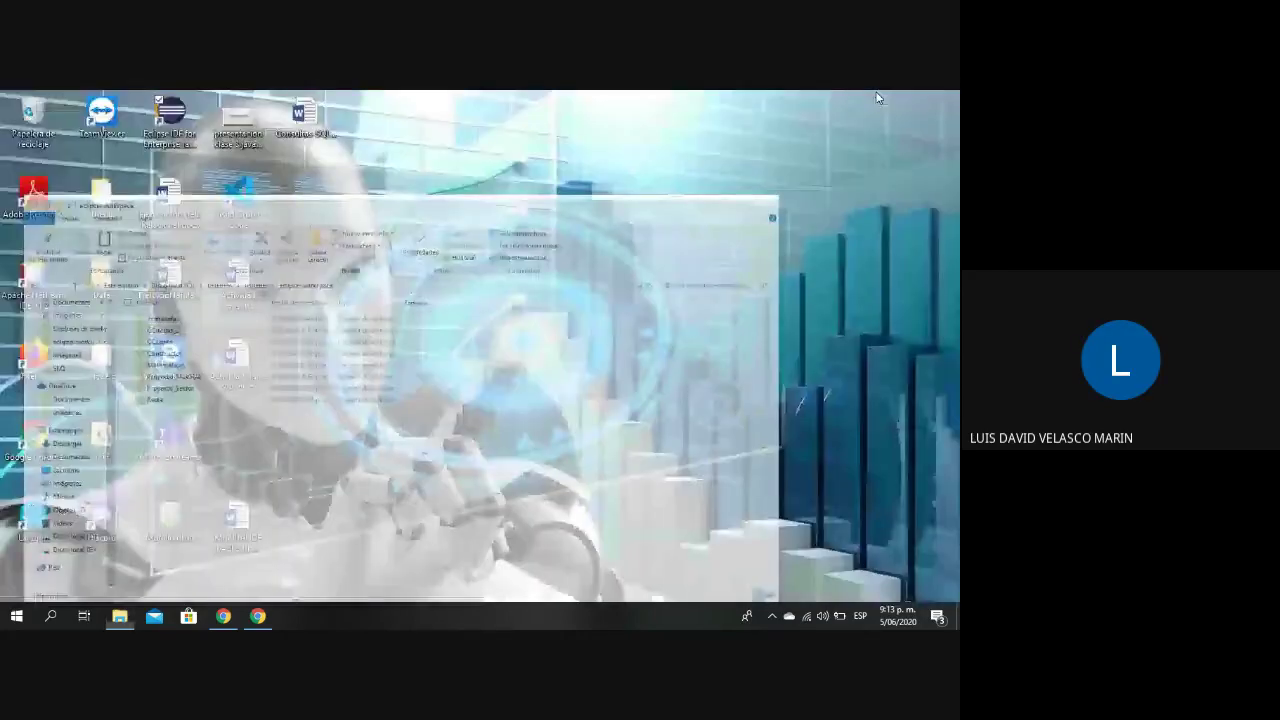
{"action": "double_click", "coordinate": [170, 118]}
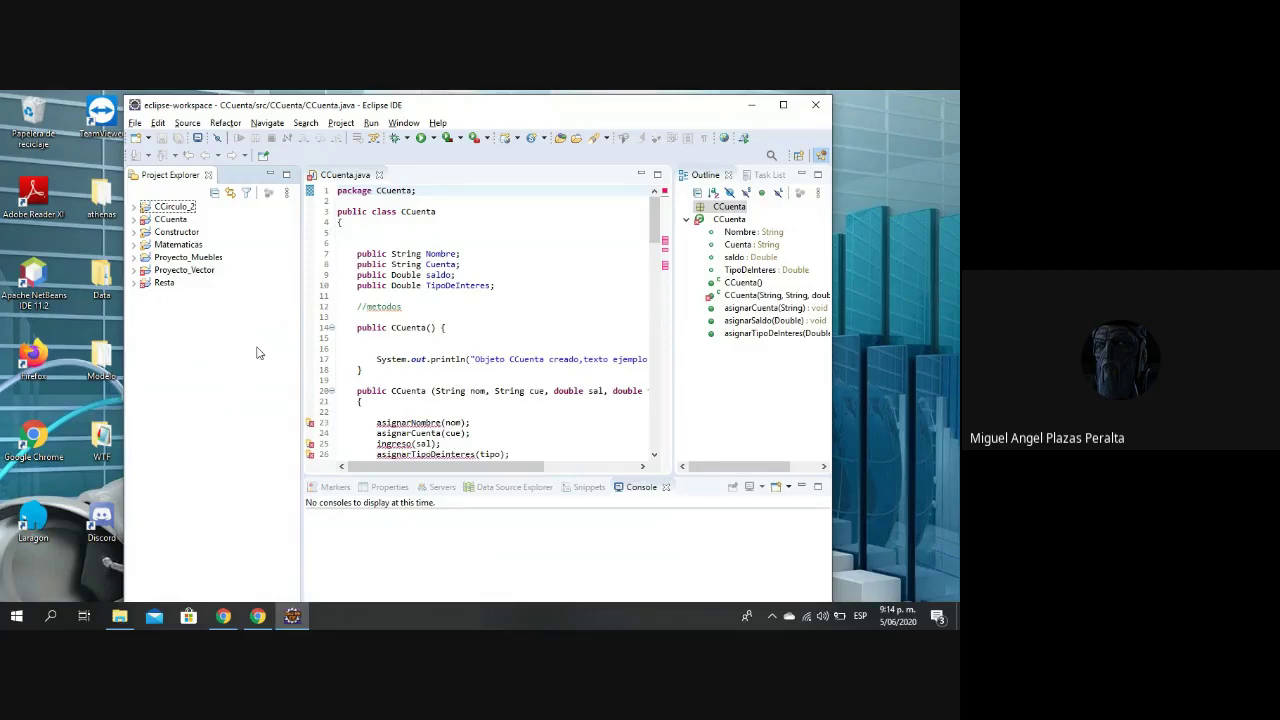
{"action": "left_click", "coordinate": [652, 247]}
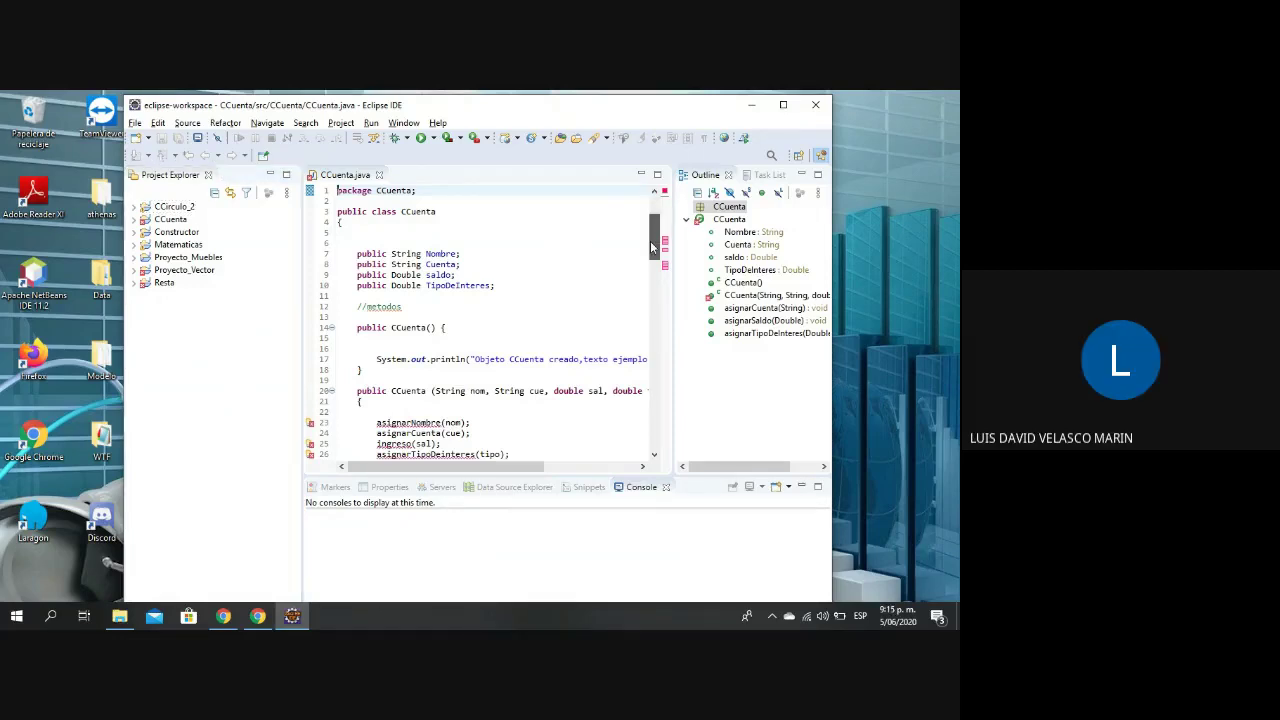
{"action": "mouse_move", "coordinate": [652, 247]}
{"action": "left_mouse_down"}
{"action": "mouse_move", "coordinate": [652, 292]}
{"action": "mouse_move", "coordinate": [652, 247]}
{"action": "left_mouse_up"}
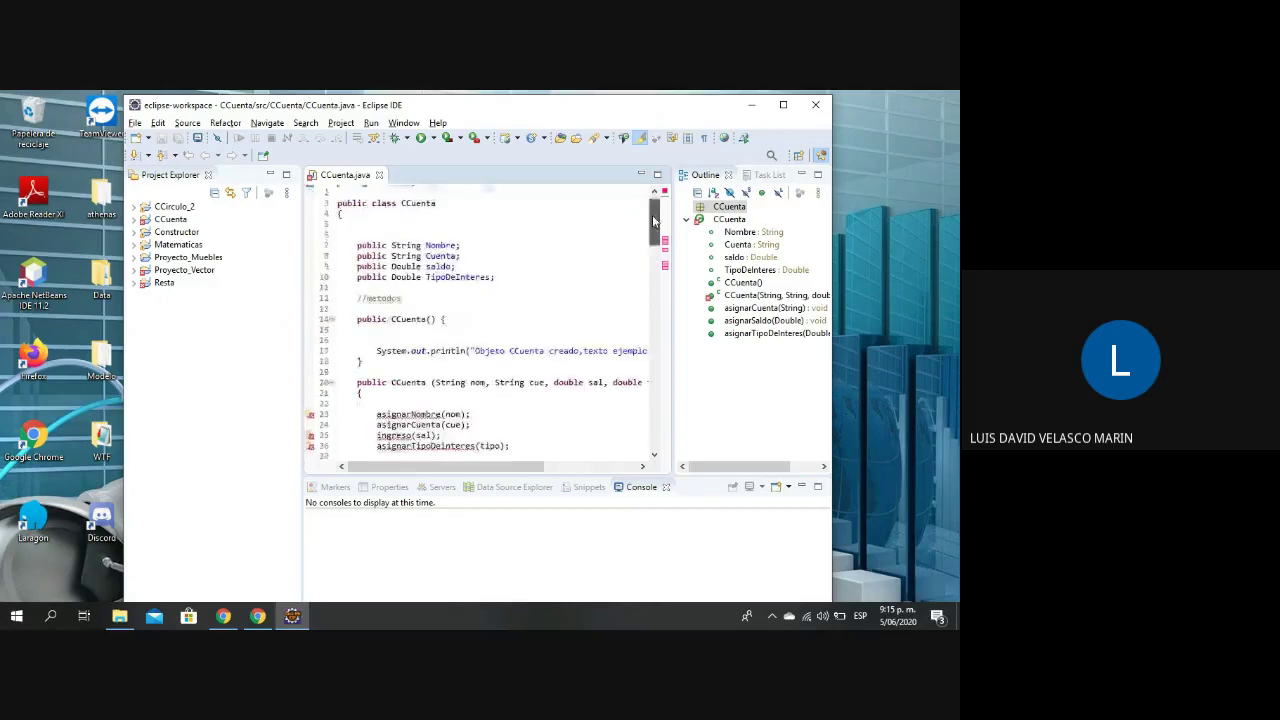
{"action": "left_click", "coordinate": [237, 340]}
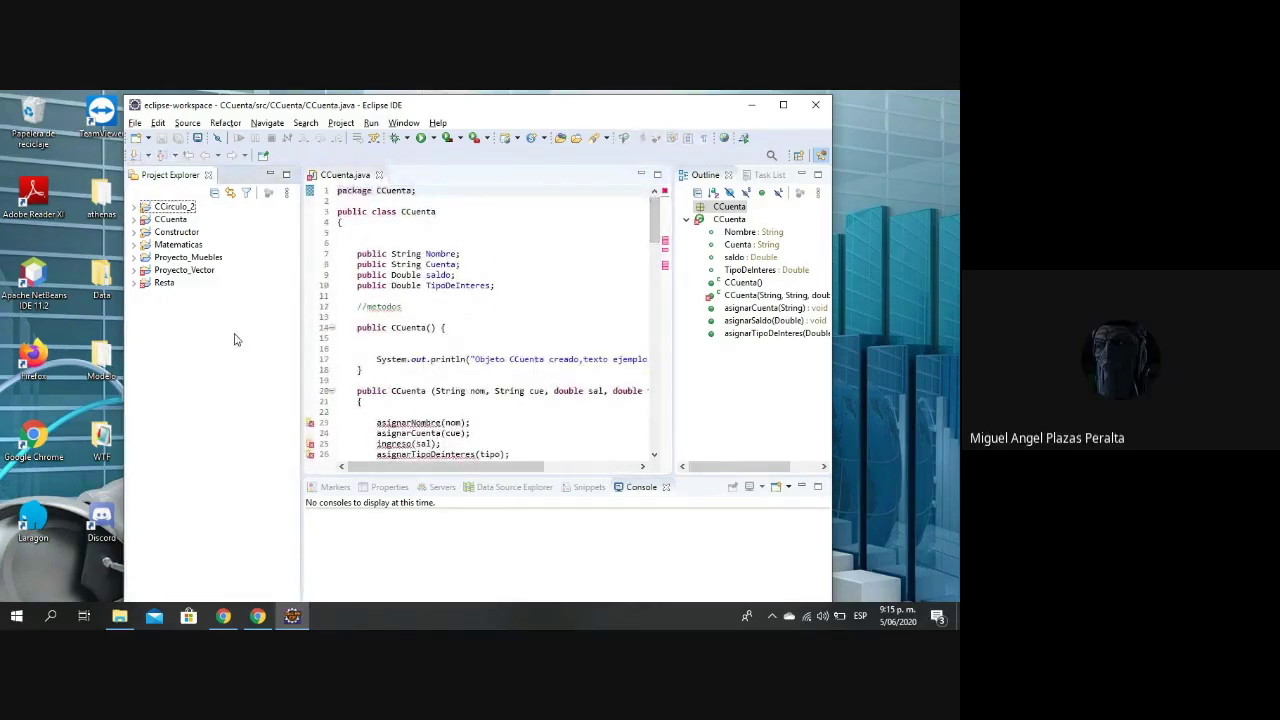